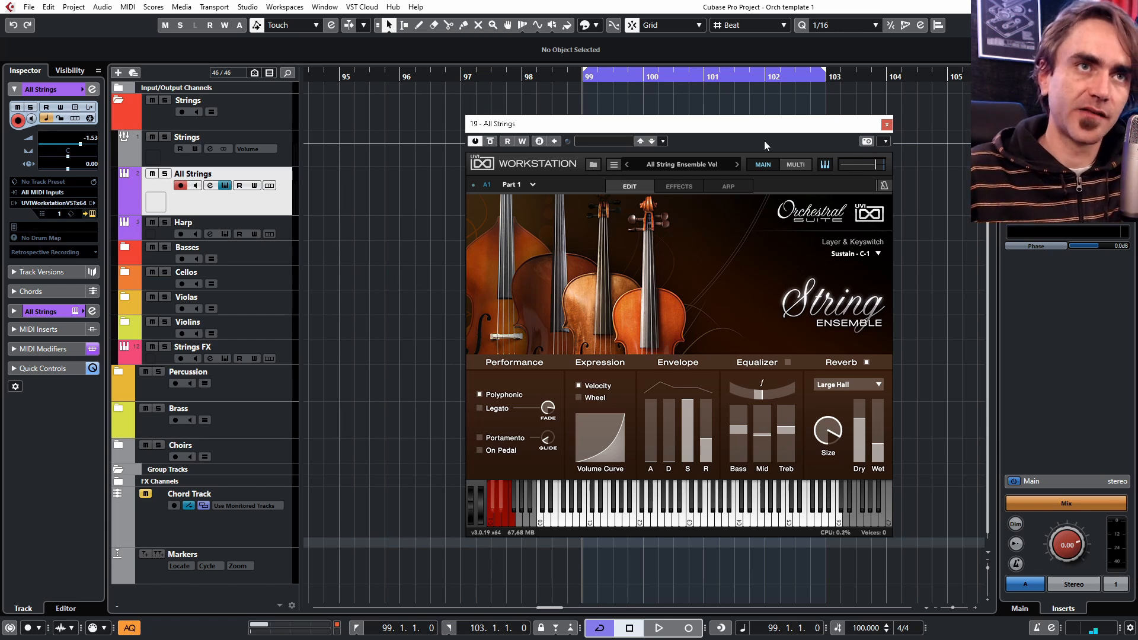
Step: Close the All Strings instrument window and create an empty MIDI part on the All Strings track from bar 99 to 103
{"action": "left_click", "coordinate": [677, 165]}
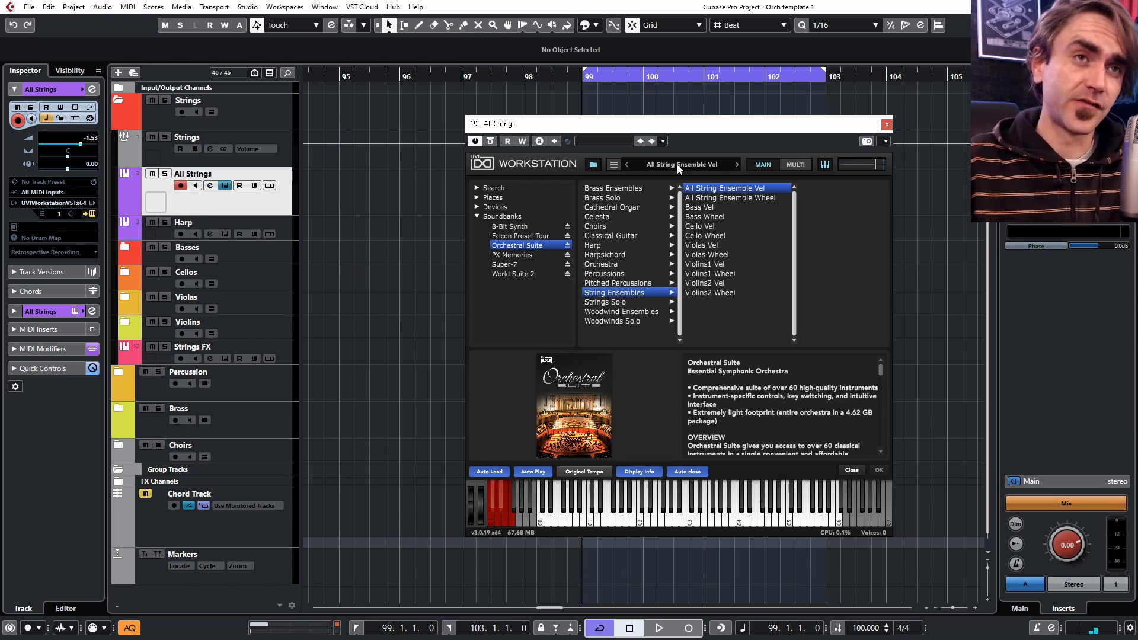
{"action": "key", "text": "Escape"}
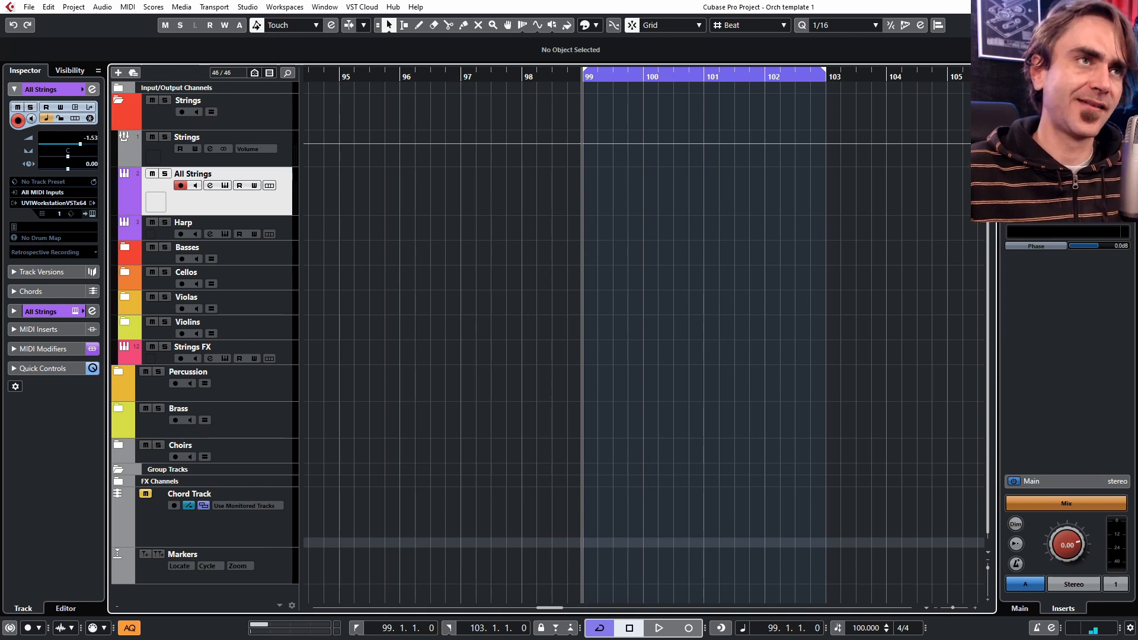
{"action": "double_click", "coordinate": [610, 193]}
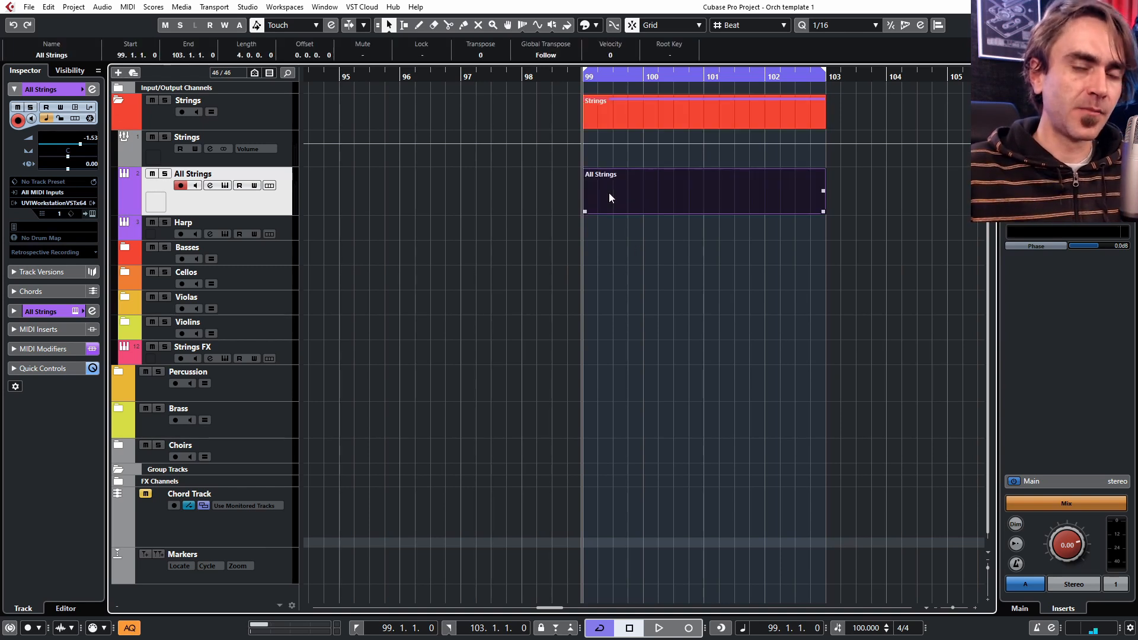
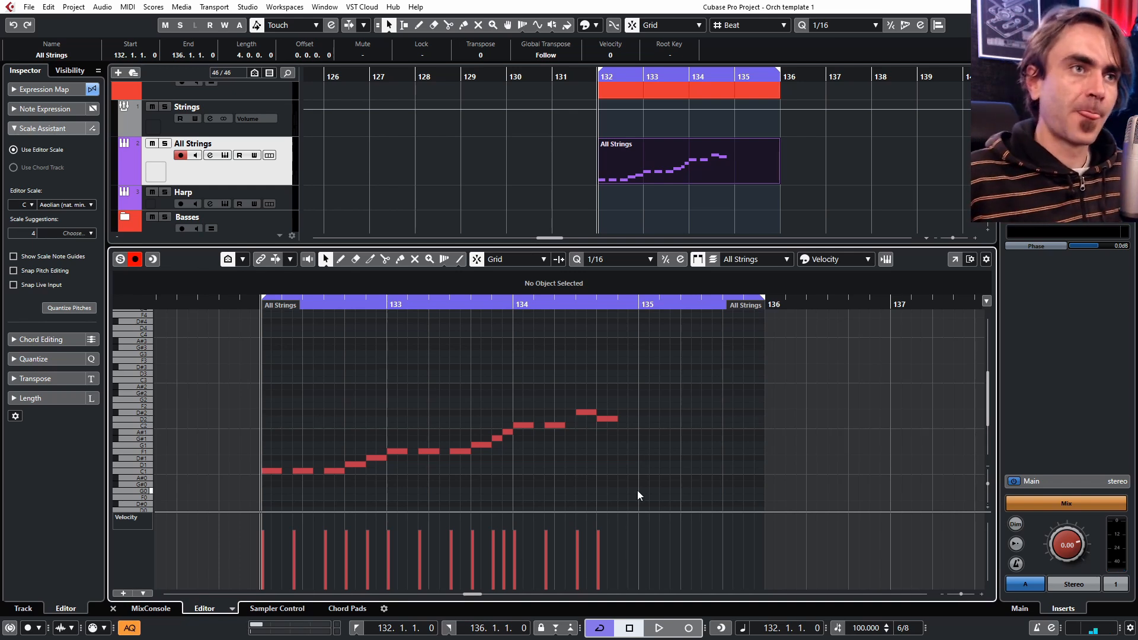
Step: Examine the structure of the string melody by highlighting its opening, connecting and closing note groups in bars 132 to 134
{"action": "left_click_drag", "start_coordinate": [708, 373], "coordinate": [525, 455]}
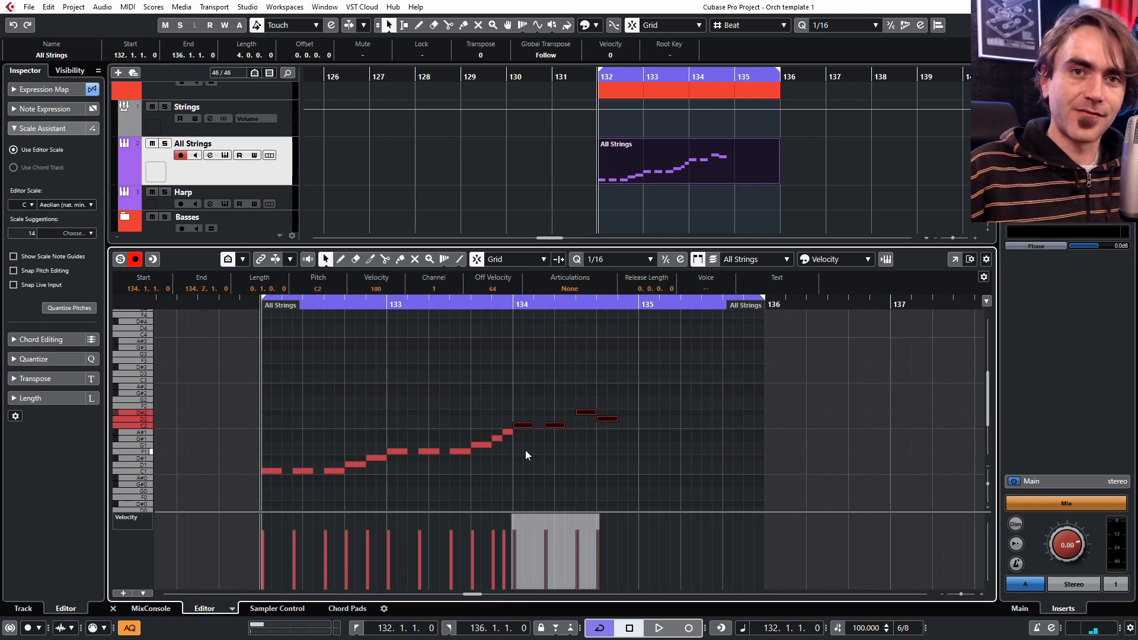
{"action": "left_click_drag", "start_coordinate": [368, 413], "coordinate": [283, 495]}
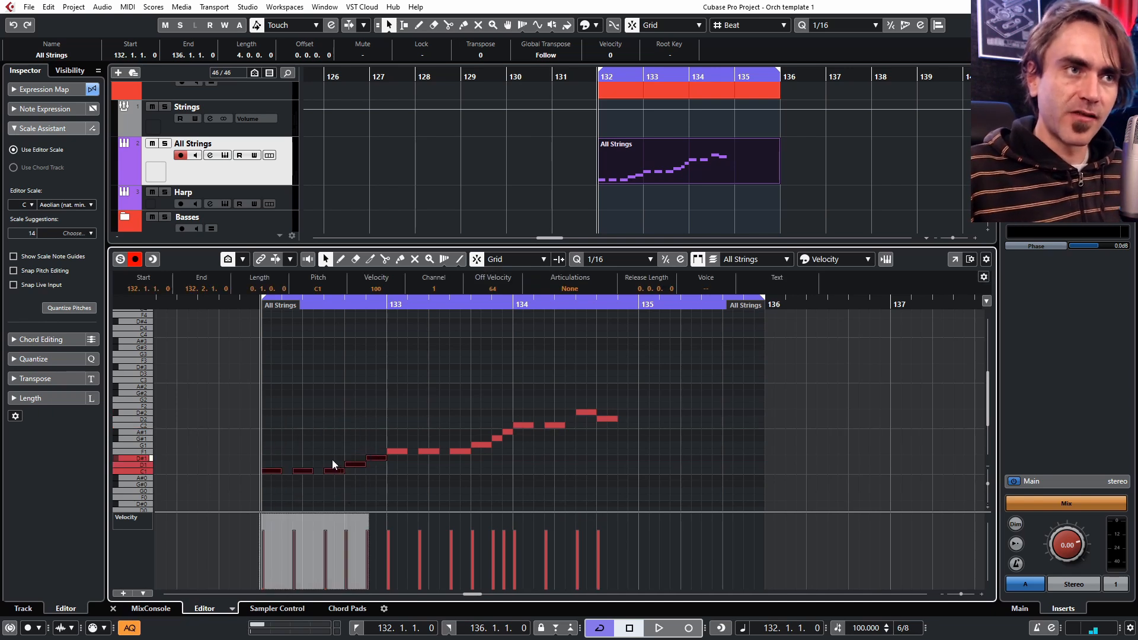
{"action": "left_click", "coordinate": [282, 447]}
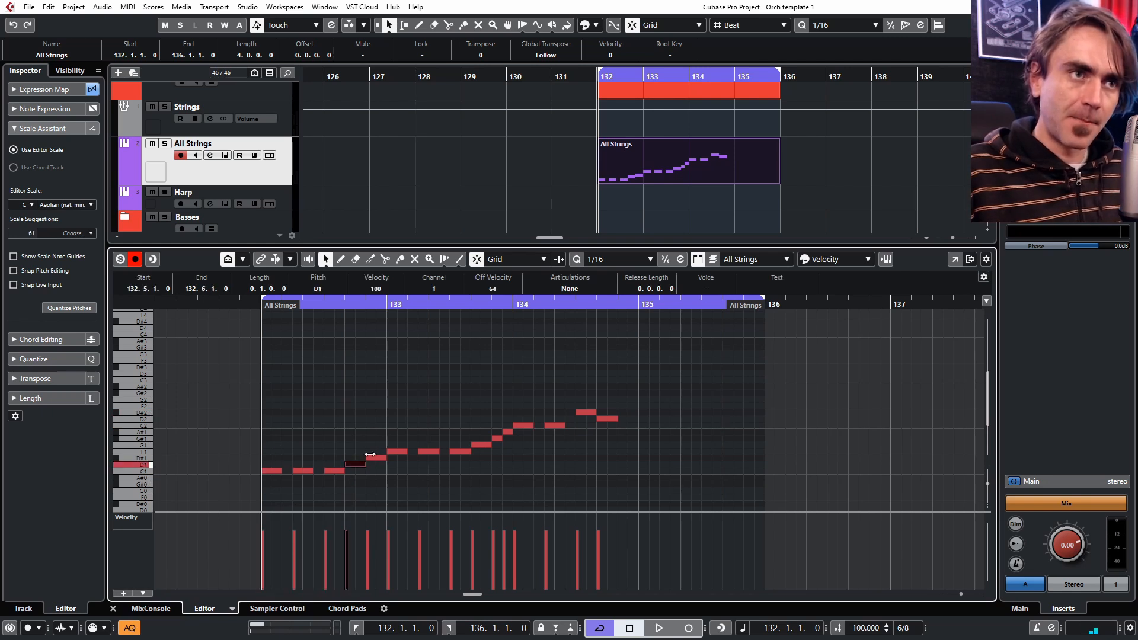
{"action": "left_click", "coordinate": [396, 452]}
{"action": "left_click", "coordinate": [444, 459]}
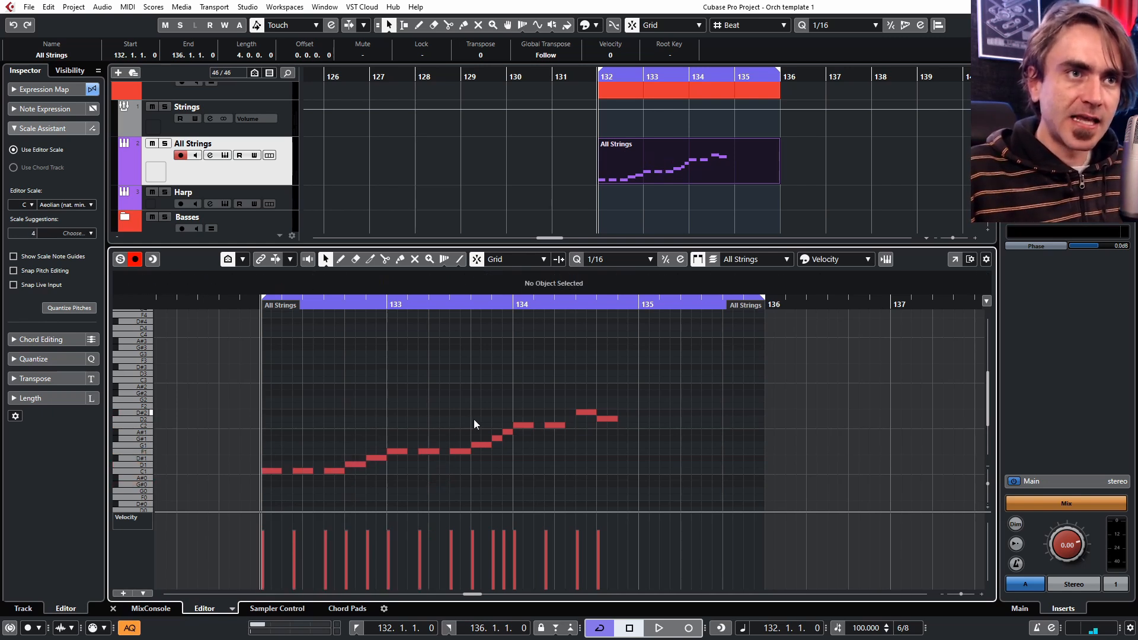
{"action": "left_click_drag", "start_coordinate": [475, 419], "coordinate": [514, 448]}
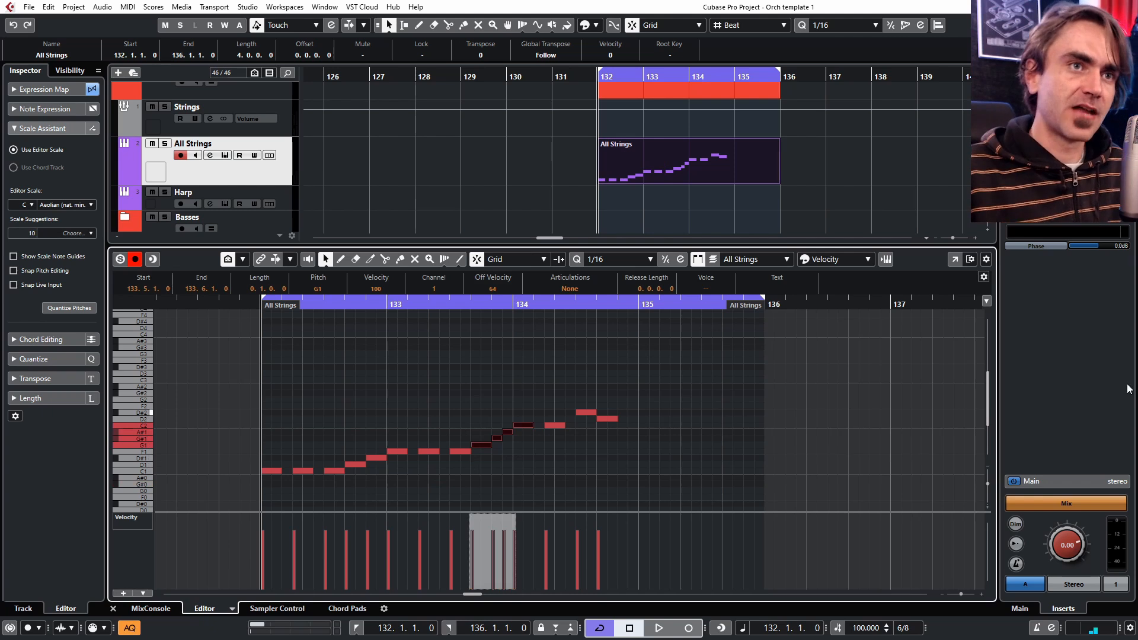
{"action": "left_click", "coordinate": [763, 415]}
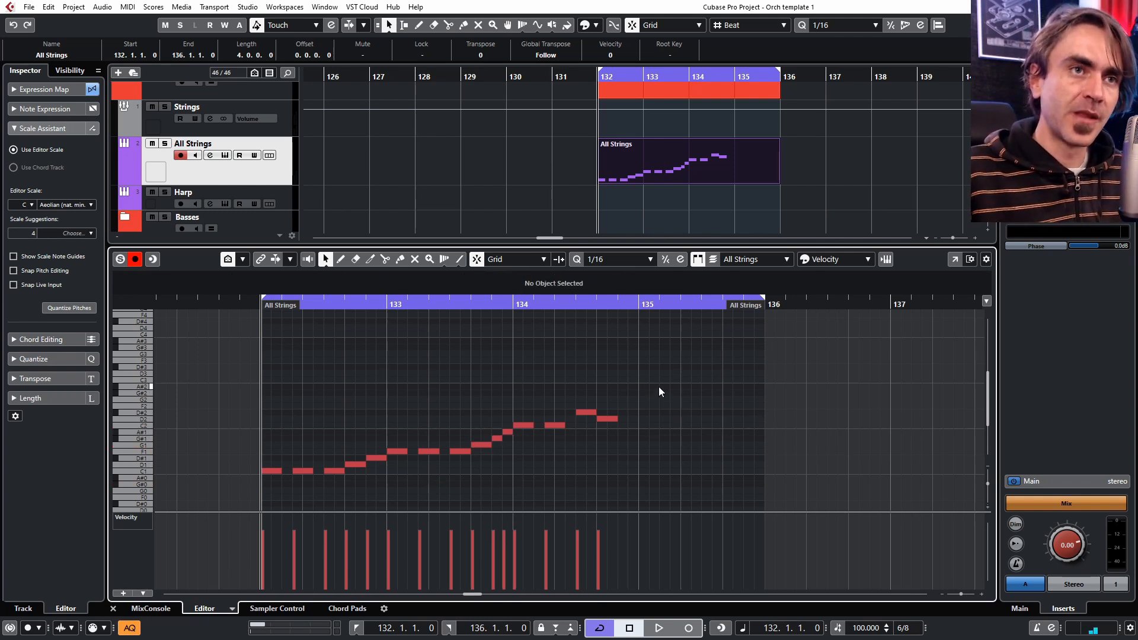
Step: Duplicate the melody's last six notes directly after the phrase to fill bar 135, and audition the looped part
{"action": "left_click_drag", "start_coordinate": [659, 386], "coordinate": [522, 447]}
{"action": "left_click", "coordinate": [603, 454]}
{"action": "left_click_drag", "start_coordinate": [660, 395], "coordinate": [502, 485]}
{"action": "key", "text": "alt+d"}
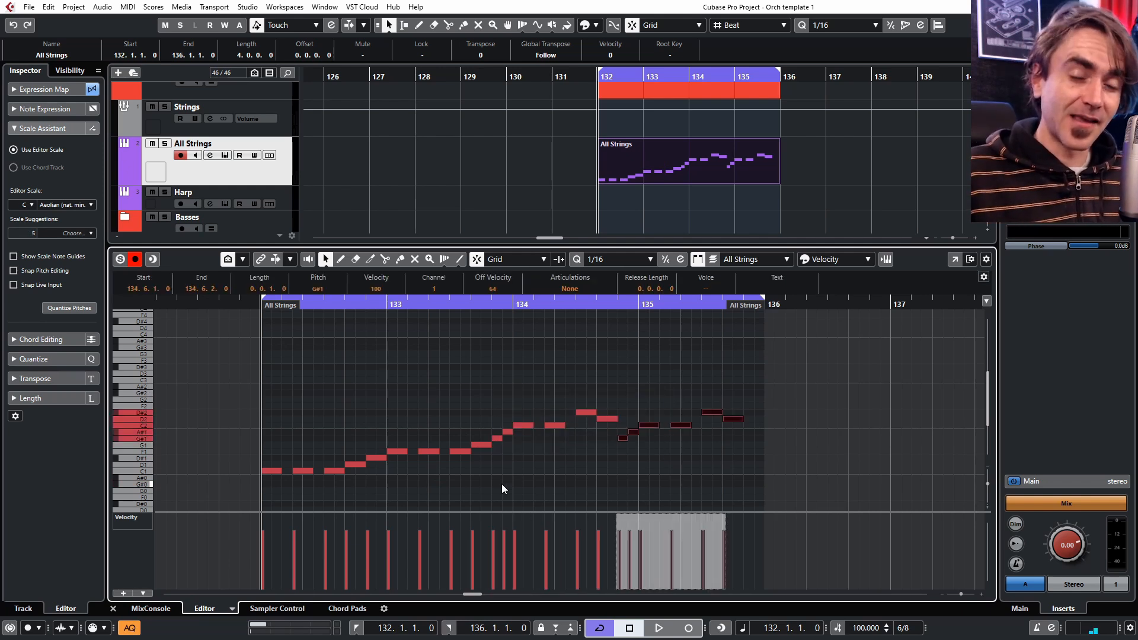
{"action": "left_click_drag", "start_coordinate": [761, 382], "coordinate": [707, 446]}
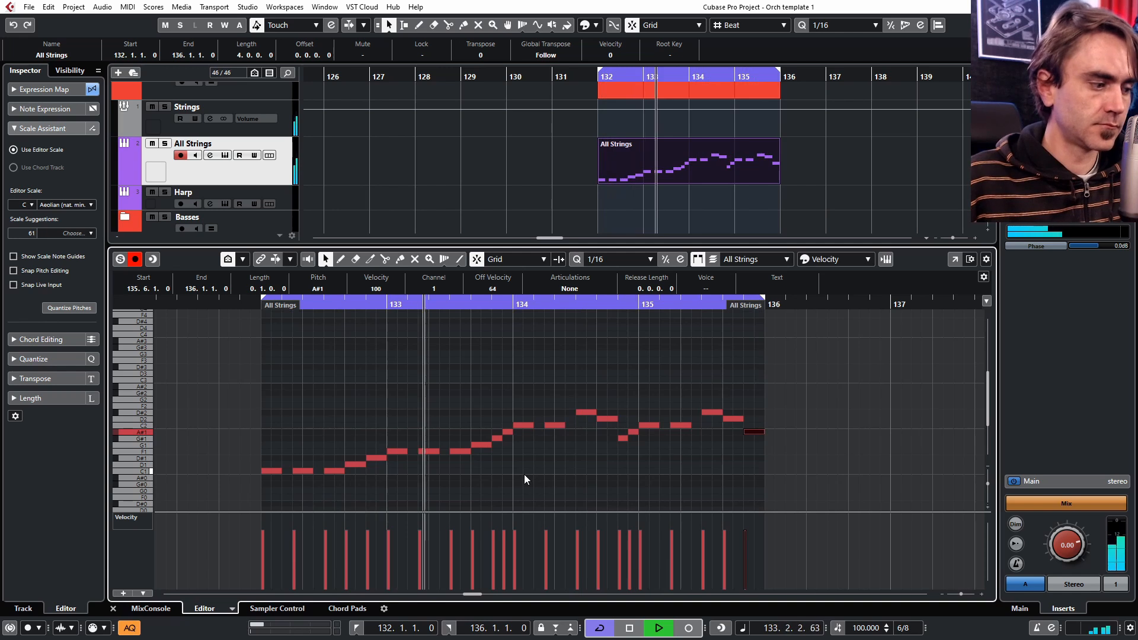
{"action": "left_click", "coordinate": [504, 477]}
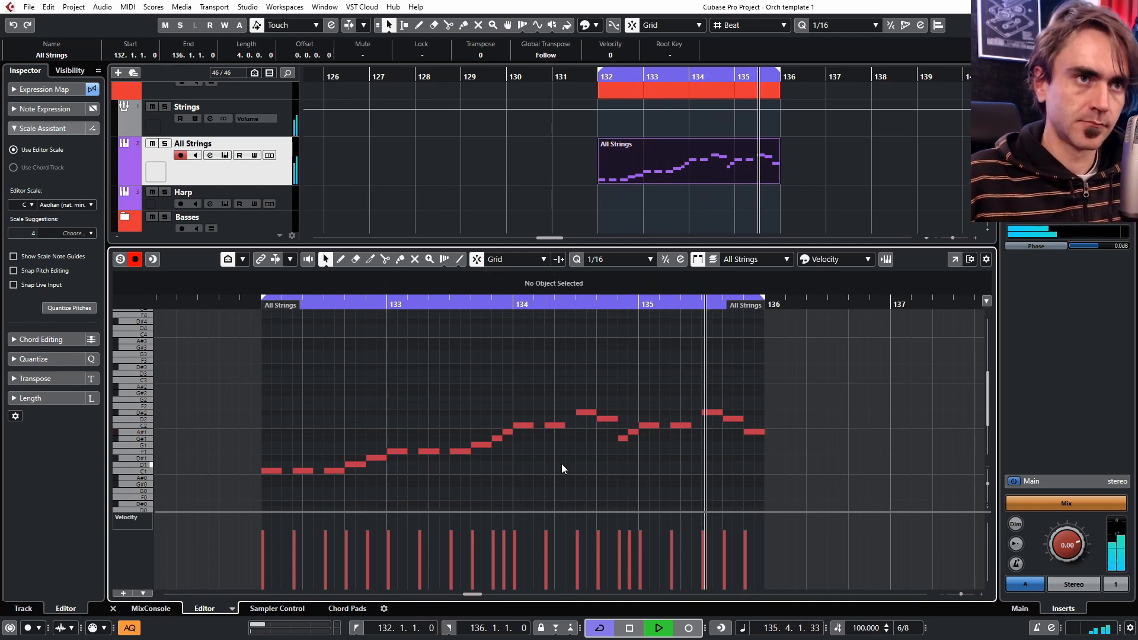
{"action": "key", "text": "space"}
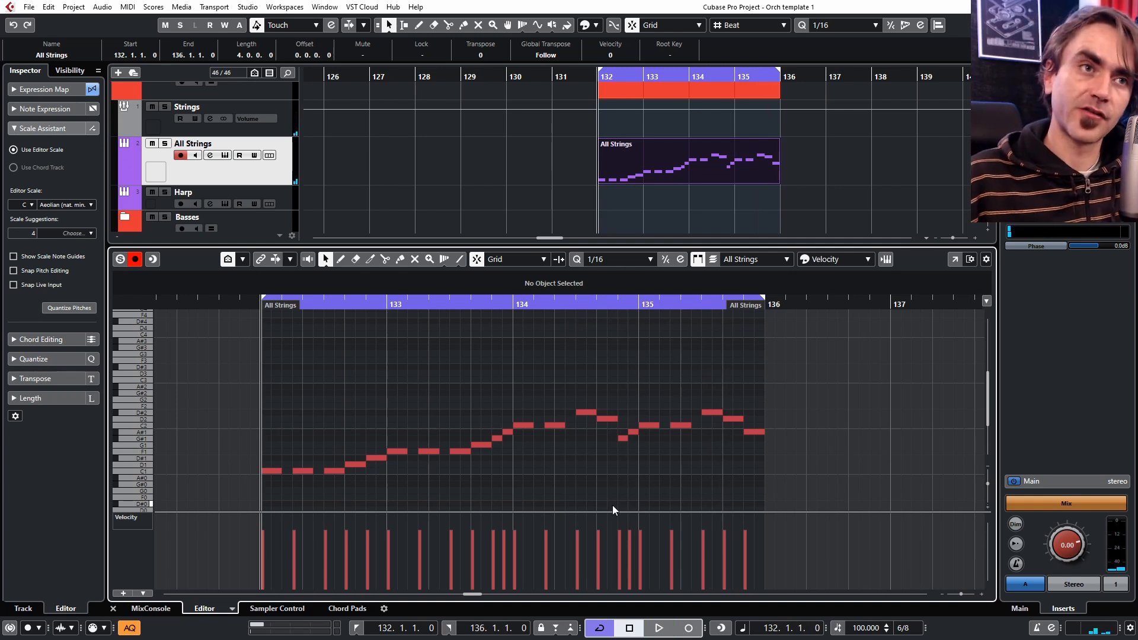
Step: Enlarge the velocity lane and draw slightly uneven velocities across all notes of the part for a more human feel
{"action": "scroll", "coordinate": [628, 492], "scroll_direction": "down", "scroll_amount": 3}
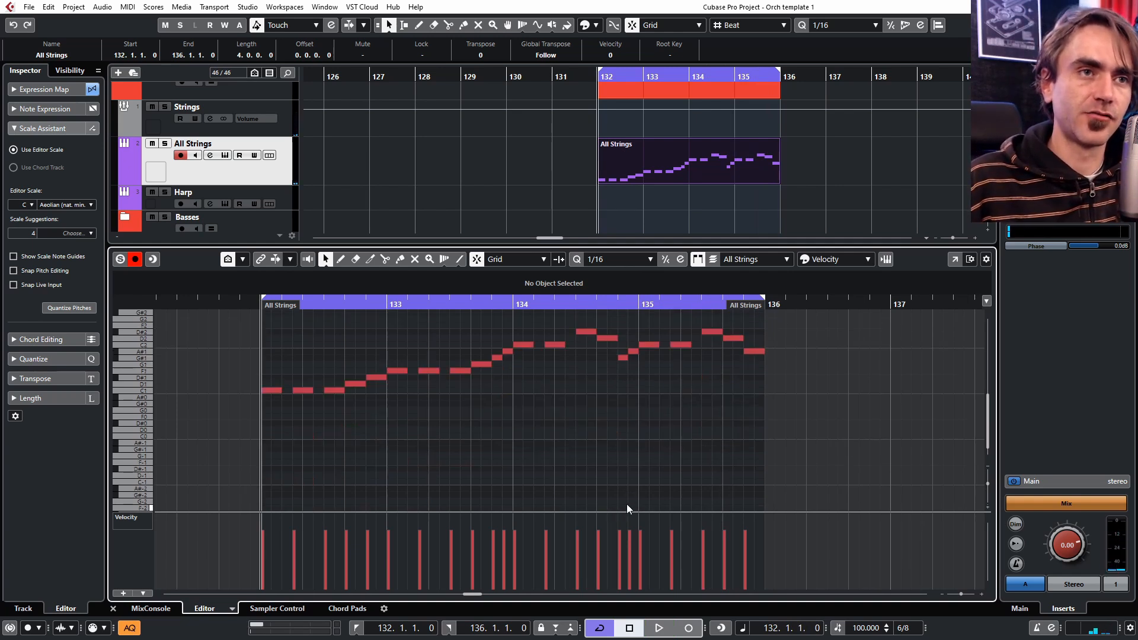
{"action": "scroll", "coordinate": [627, 504], "scroll_direction": "up", "scroll_amount": 1}
{"action": "left_click_drag", "start_coordinate": [618, 513], "coordinate": [632, 453]}
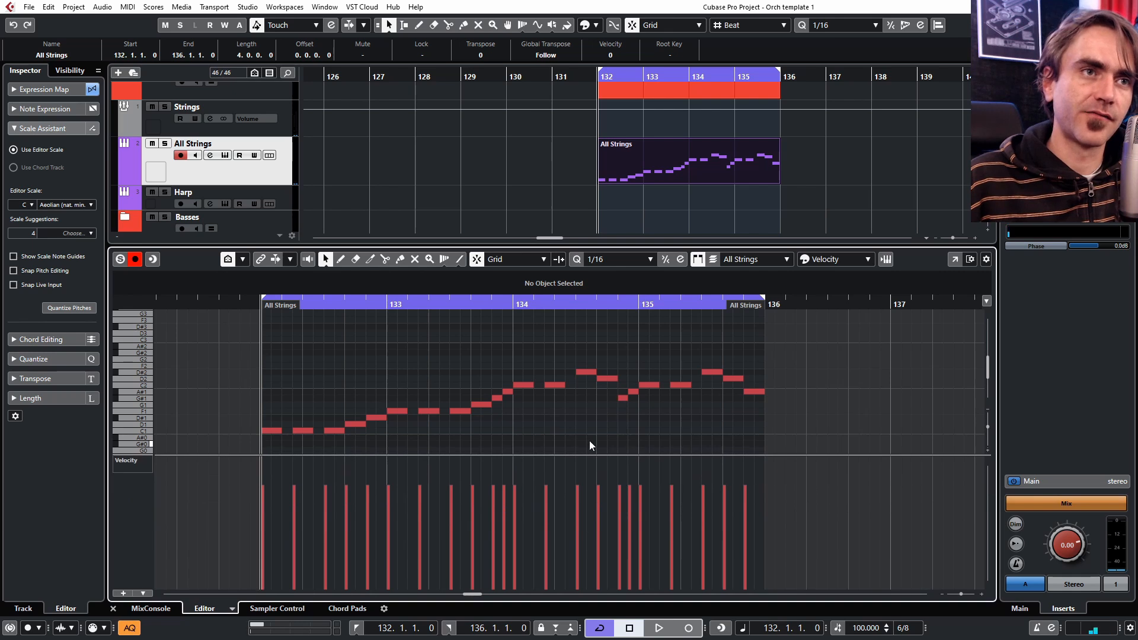
{"action": "scroll", "coordinate": [576, 439], "scroll_direction": "down", "scroll_amount": 1}
{"action": "scroll", "coordinate": [576, 439], "scroll_direction": "up", "scroll_amount": 1}
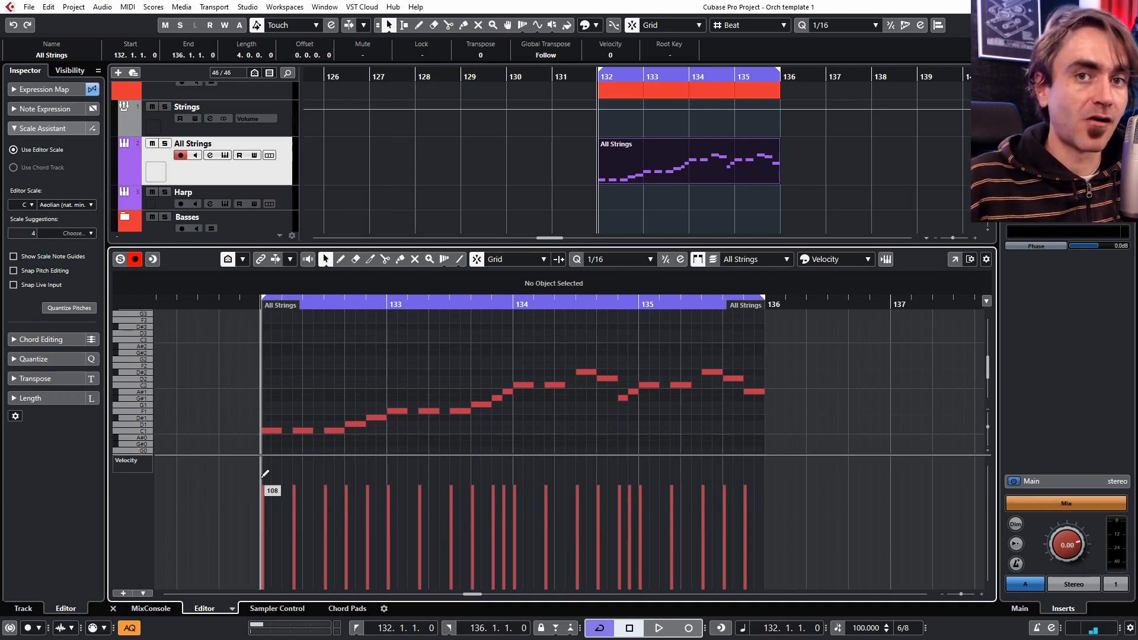
{"action": "mouse_move", "coordinate": [319, 475]}
{"action": "left_mouse_down"}
{"action": "mouse_move", "coordinate": [759, 486]}
{"action": "mouse_move", "coordinate": [686, 487]}
{"action": "left_mouse_up"}
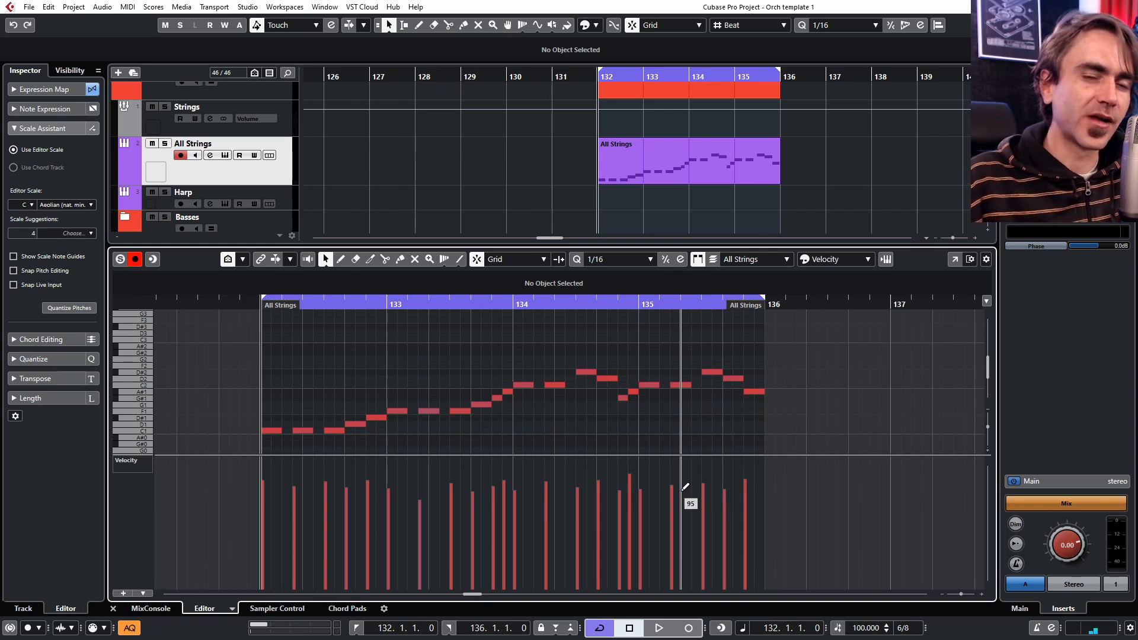
{"action": "left_click_drag", "start_coordinate": [686, 486], "coordinate": [686, 487]}
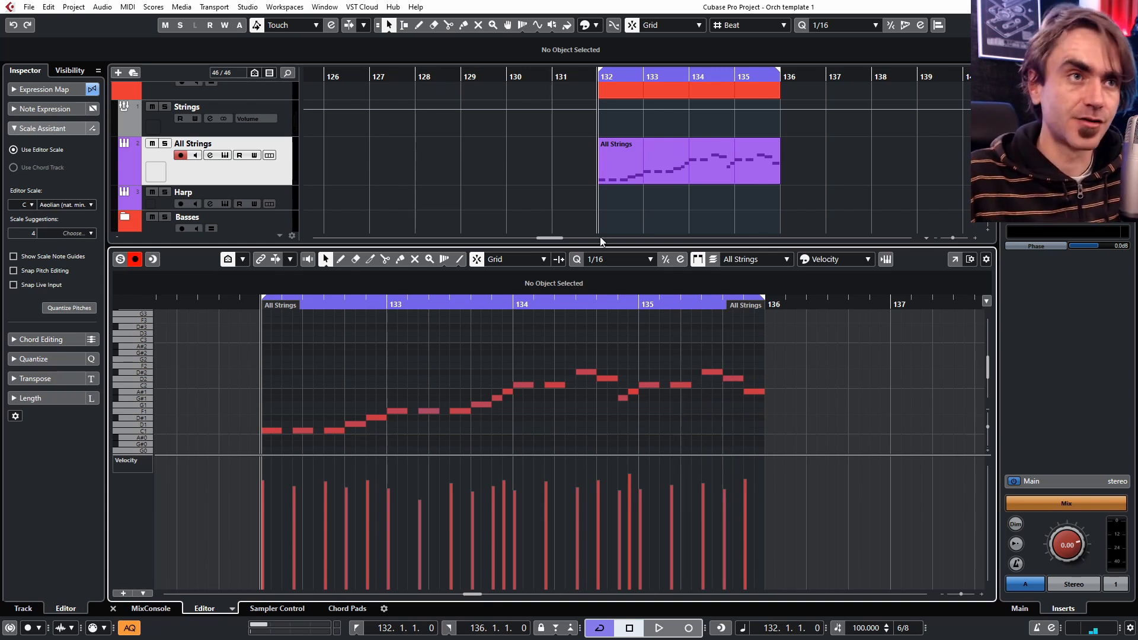
Step: Try tilting the velocities of all notes into a rising ramp starting at 41, and undo the tilt
{"action": "mouse_move", "coordinate": [290, 375]}
{"action": "left_mouse_down"}
{"action": "mouse_move", "coordinate": [273, 406]}
{"action": "mouse_move", "coordinate": [278, 392]}
{"action": "left_mouse_up"}
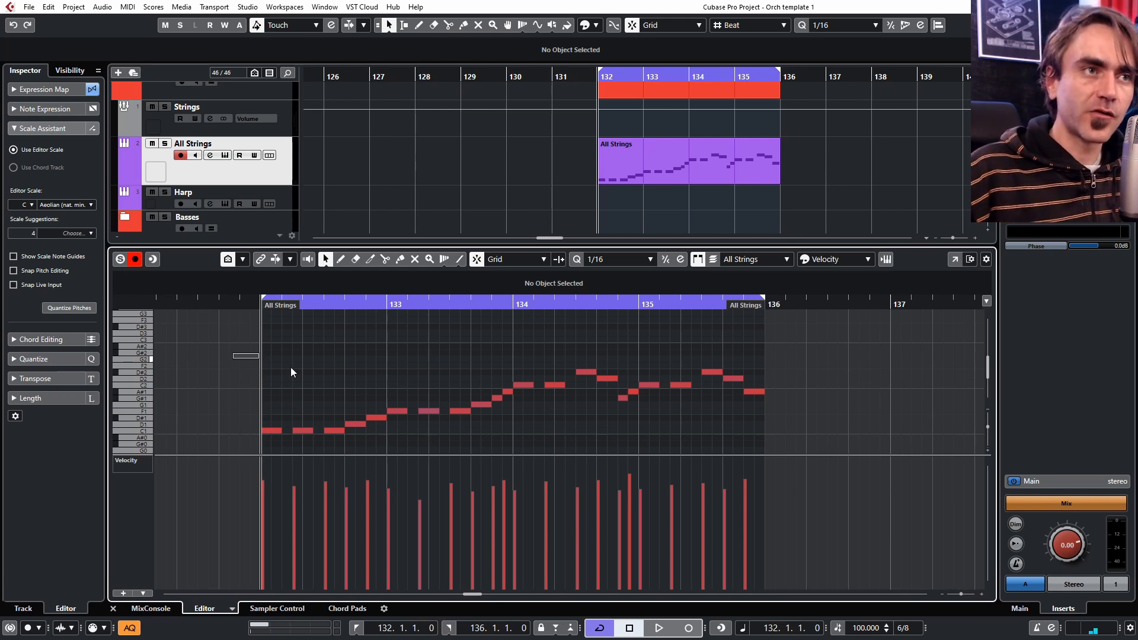
{"action": "left_click_drag", "start_coordinate": [233, 354], "coordinate": [778, 446]}
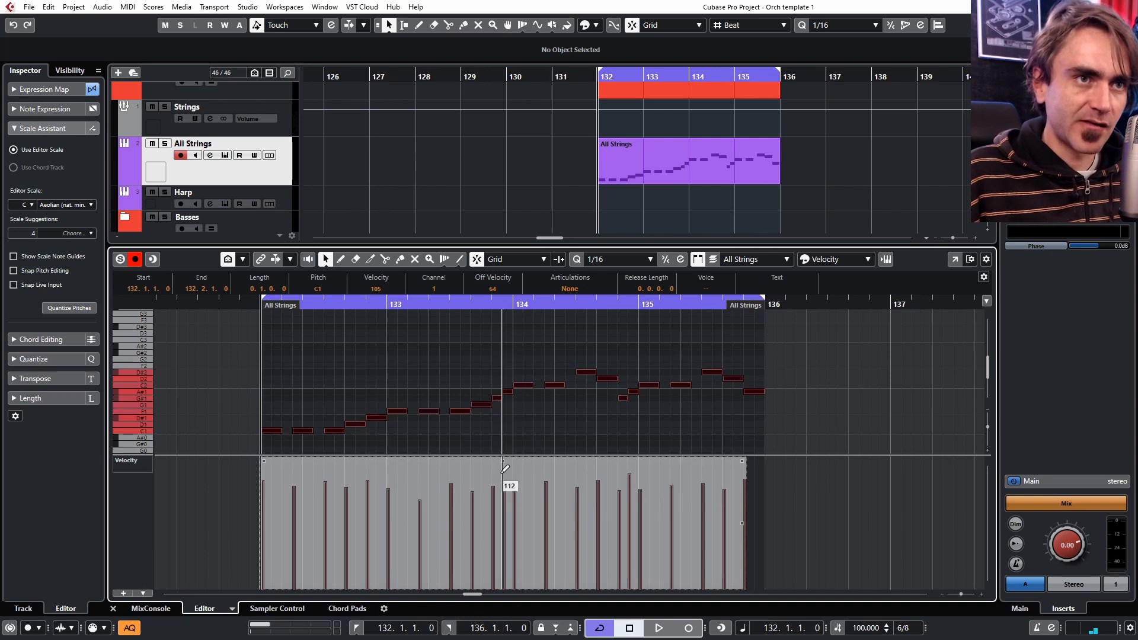
{"action": "mouse_move", "coordinate": [261, 462]}
{"action": "left_mouse_down"}
{"action": "mouse_move", "coordinate": [243, 493]}
{"action": "mouse_move", "coordinate": [247, 477]}
{"action": "left_mouse_up"}
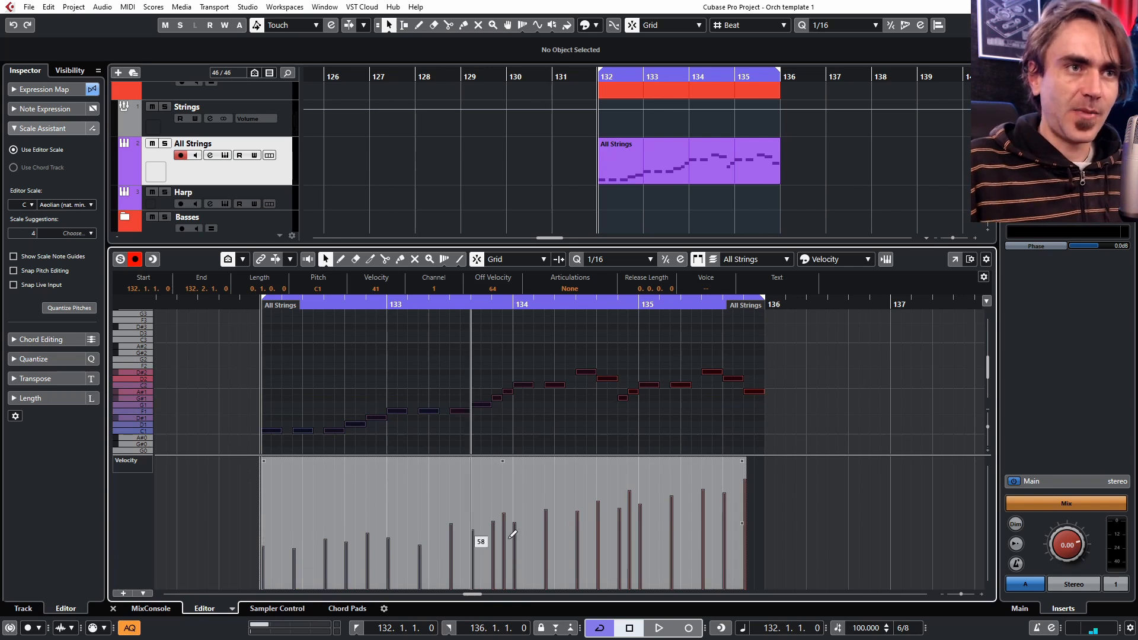
{"action": "key", "text": "ctrl+z"}
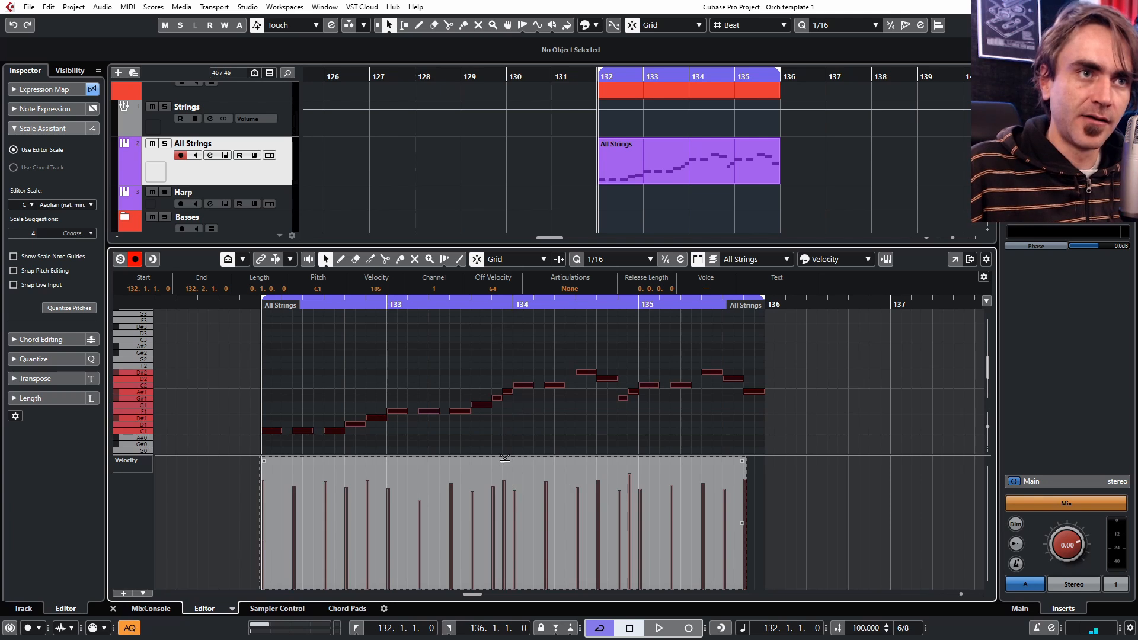
Step: Lower the velocities of all selected notes together, bringing the first note's velocity to 83
{"action": "left_click_drag", "start_coordinate": [505, 461], "coordinate": [485, 472]}
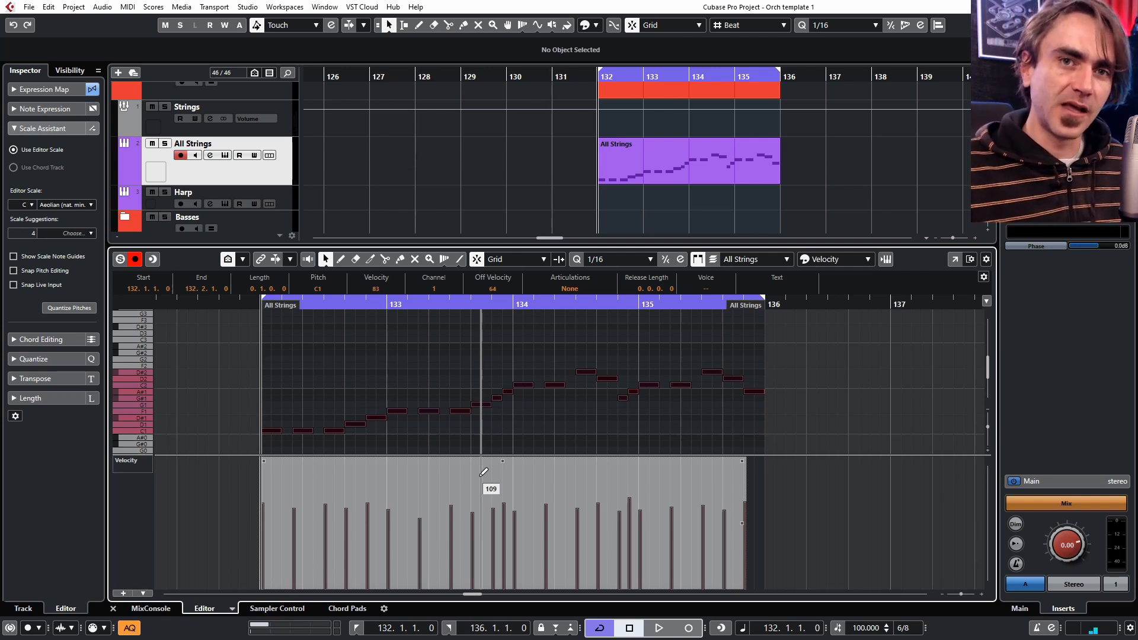
Step: Set the project tempo to 120 and play back the looped string part
{"action": "left_click", "coordinate": [855, 628]}
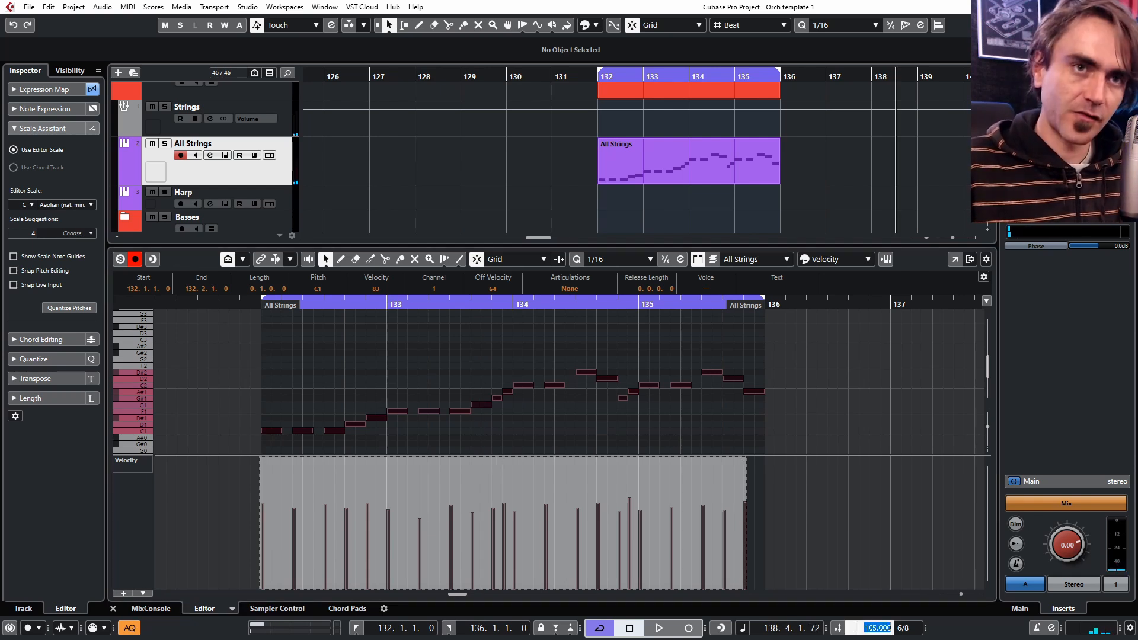
{"action": "type", "text": "120"}
{"action": "key", "text": "Return"}
{"action": "left_click", "coordinate": [358, 333]}
{"action": "key", "text": "space"}
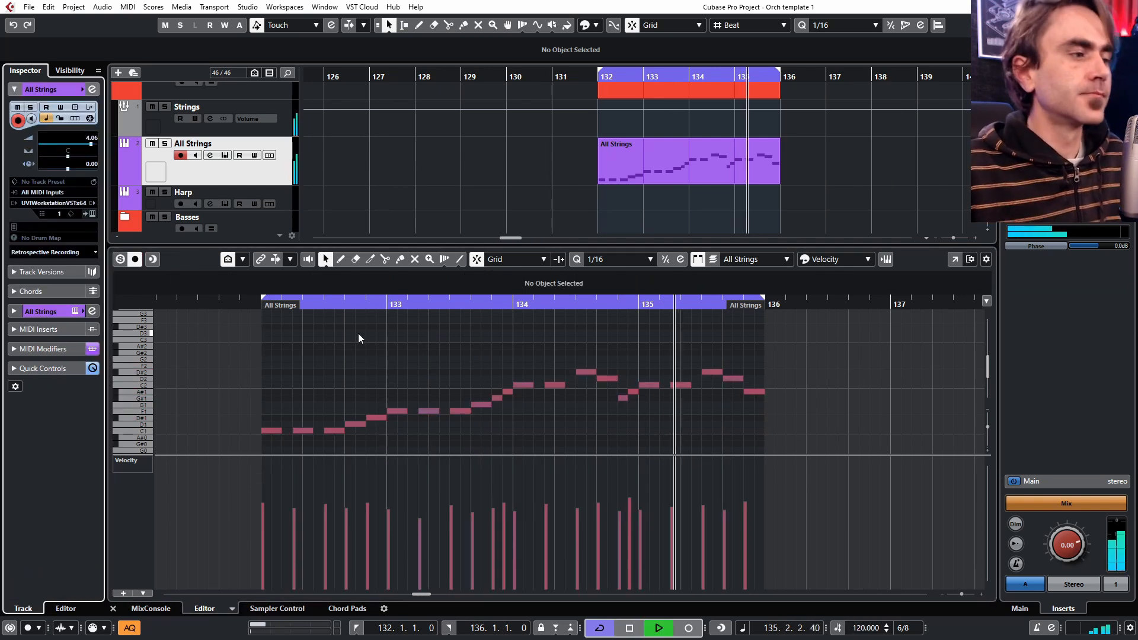
{"action": "left_click", "coordinate": [371, 354]}
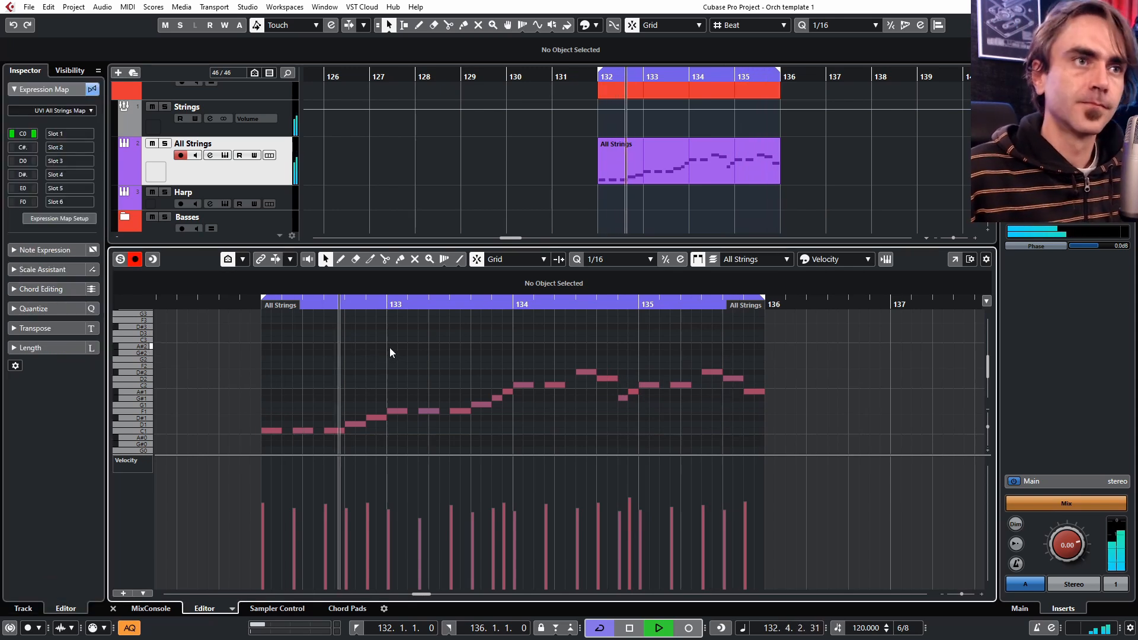
{"action": "key", "text": "space"}
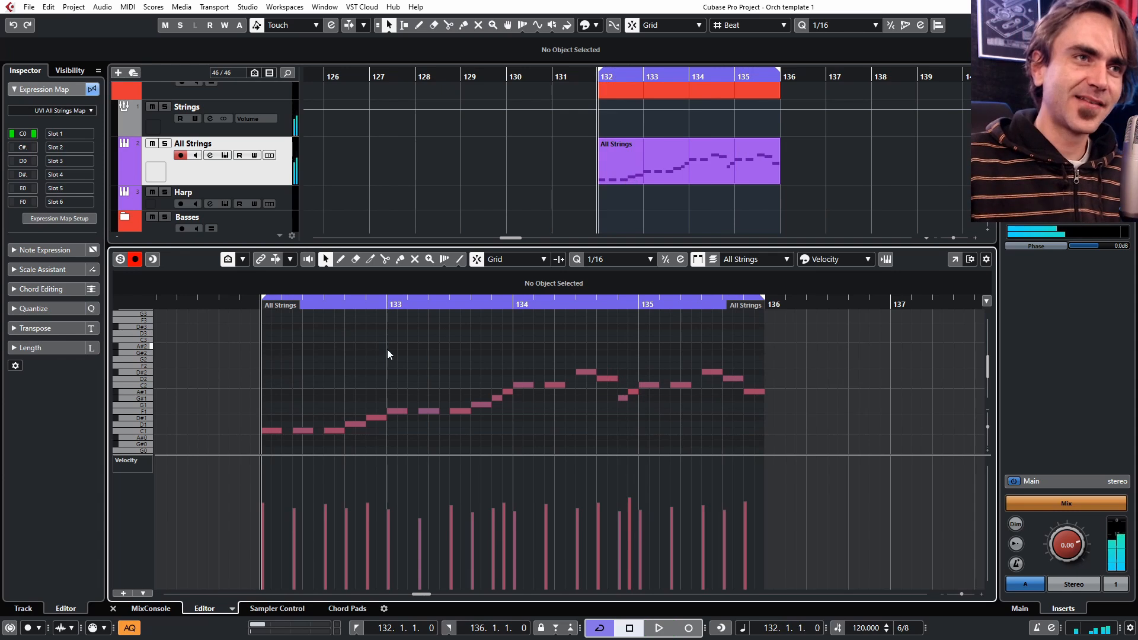
Step: Accent the notes on beats 1 and 4 of bars 132, 133 and 135 by raising their velocities together, the first to 113
{"action": "left_click", "coordinate": [274, 430]}
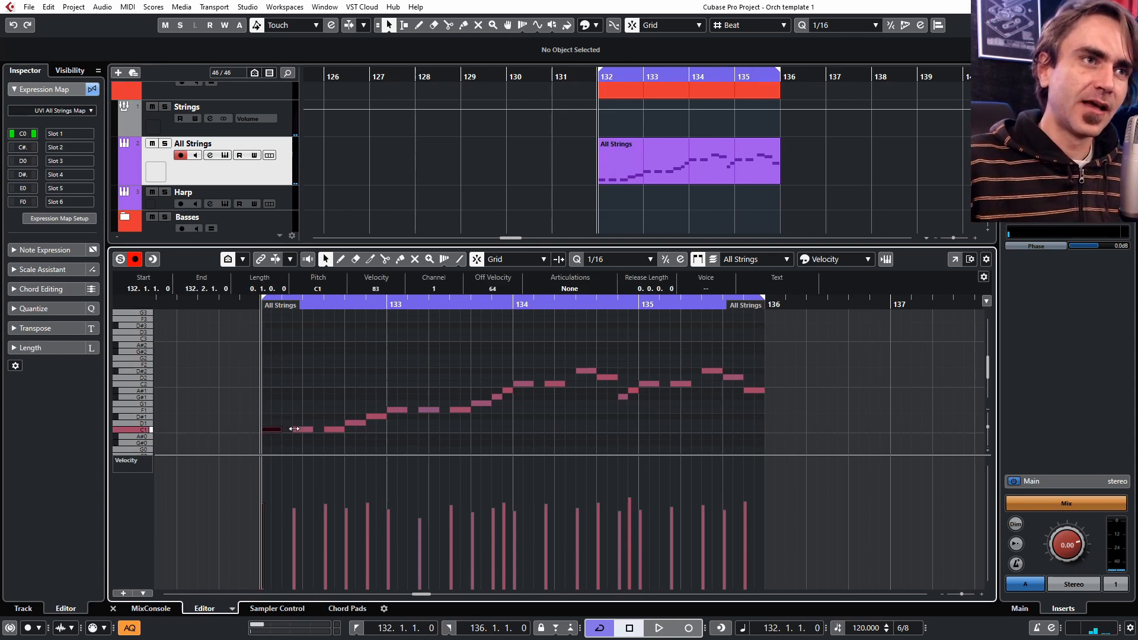
{"action": "left_click", "coordinate": [333, 415]}
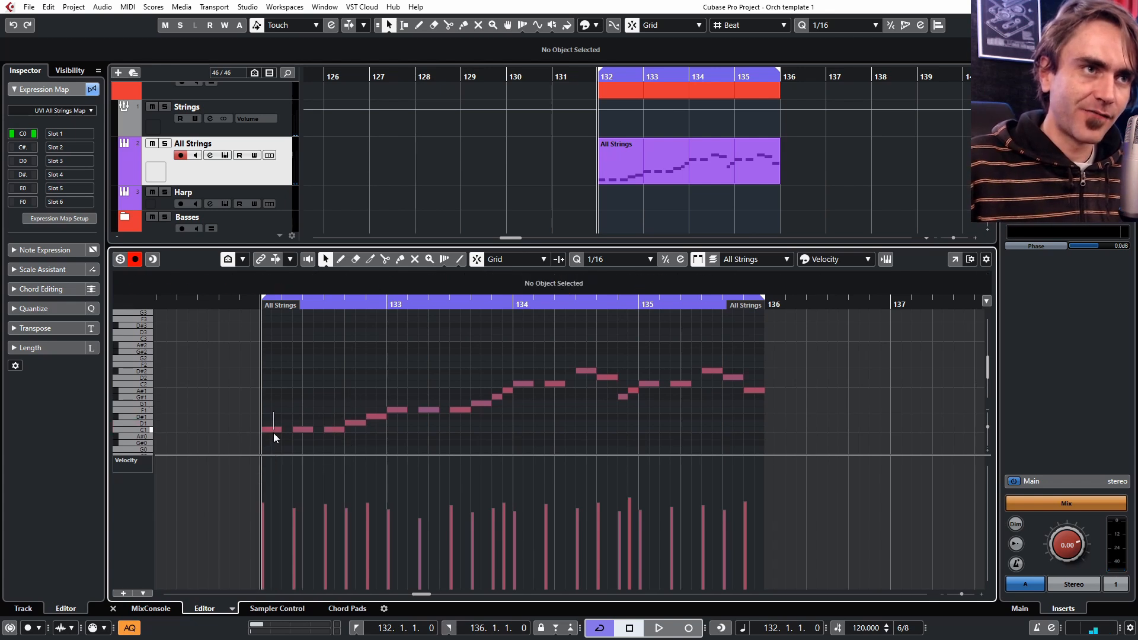
{"action": "left_click", "coordinate": [273, 430]}
{"action": "left_click", "coordinate": [334, 429], "text": "shift"}
{"action": "scroll", "coordinate": [336, 409], "scroll_direction": "up", "scroll_amount": 1}
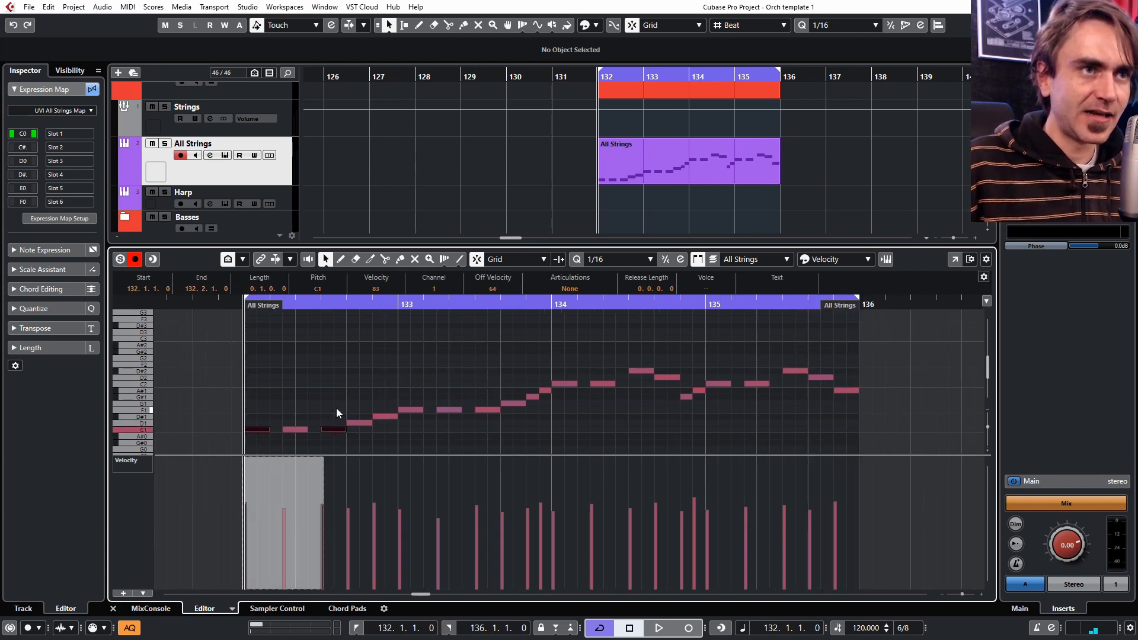
{"action": "left_click", "coordinate": [410, 410], "text": "shift"}
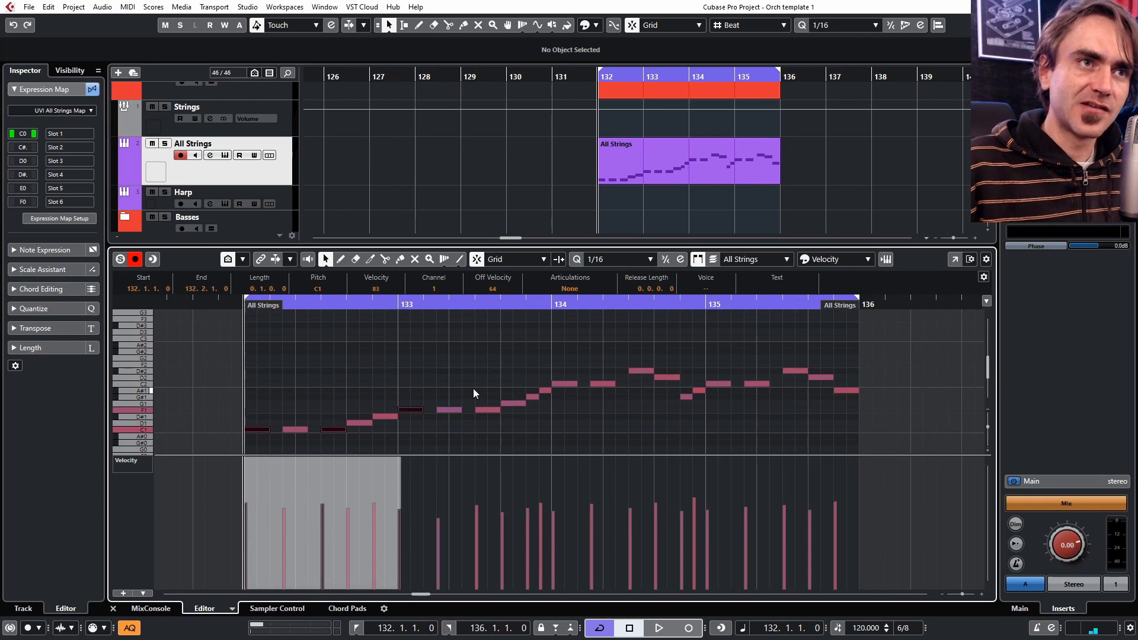
{"action": "left_click", "coordinate": [488, 410], "text": "shift"}
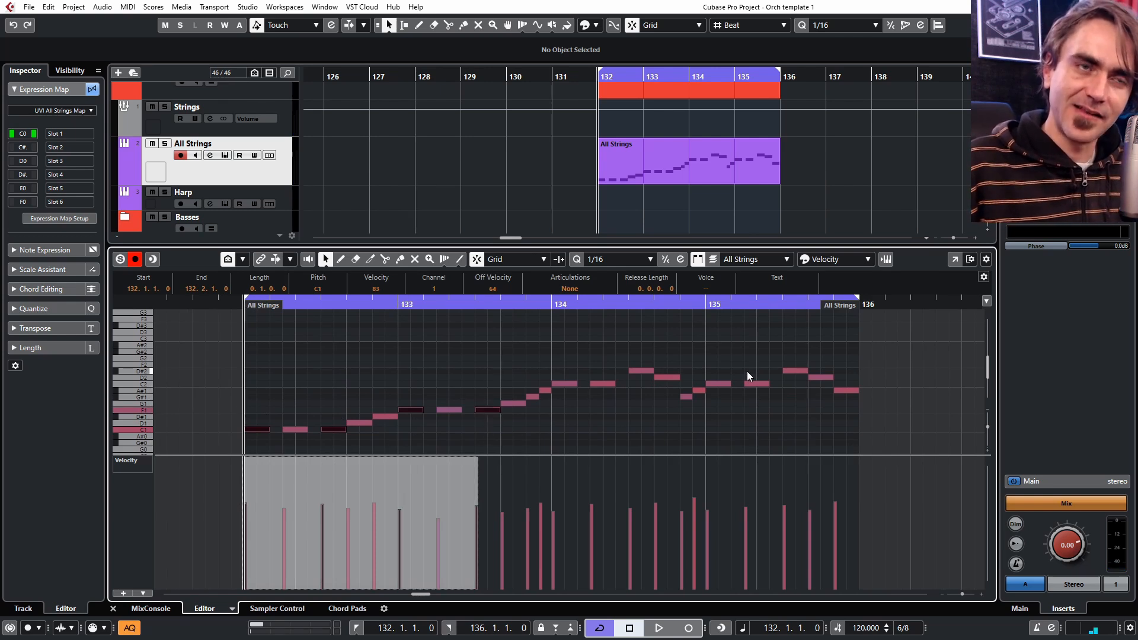
{"action": "left_click", "coordinate": [719, 383], "text": "shift"}
{"action": "left_click", "coordinate": [796, 371], "text": "shift"}
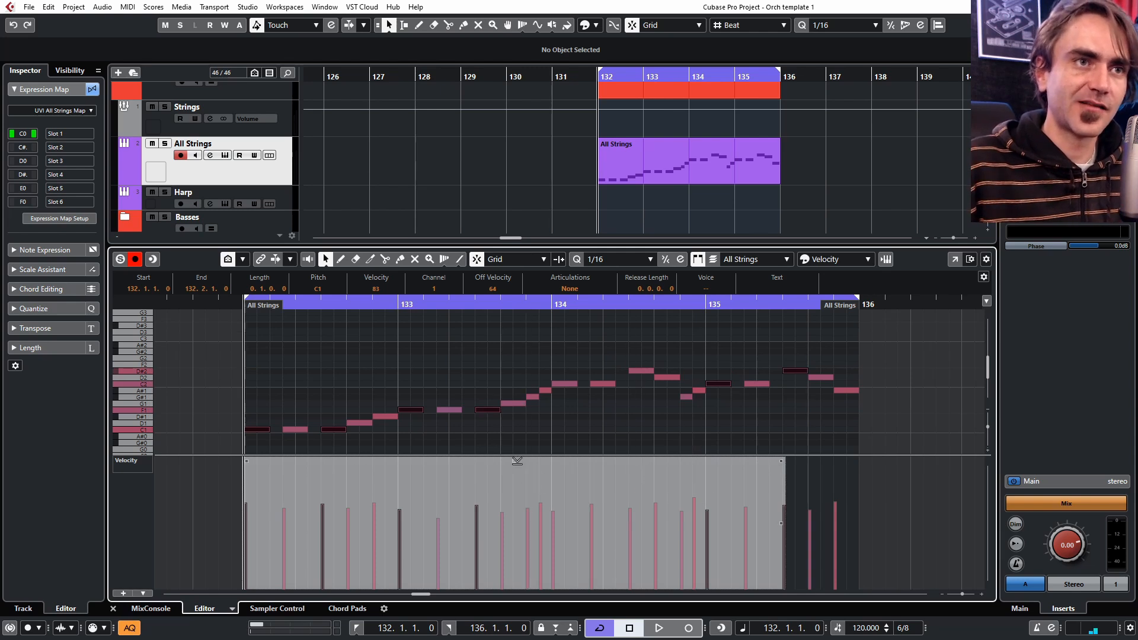
{"action": "left_click_drag", "start_coordinate": [517, 460], "coordinate": [516, 438]}
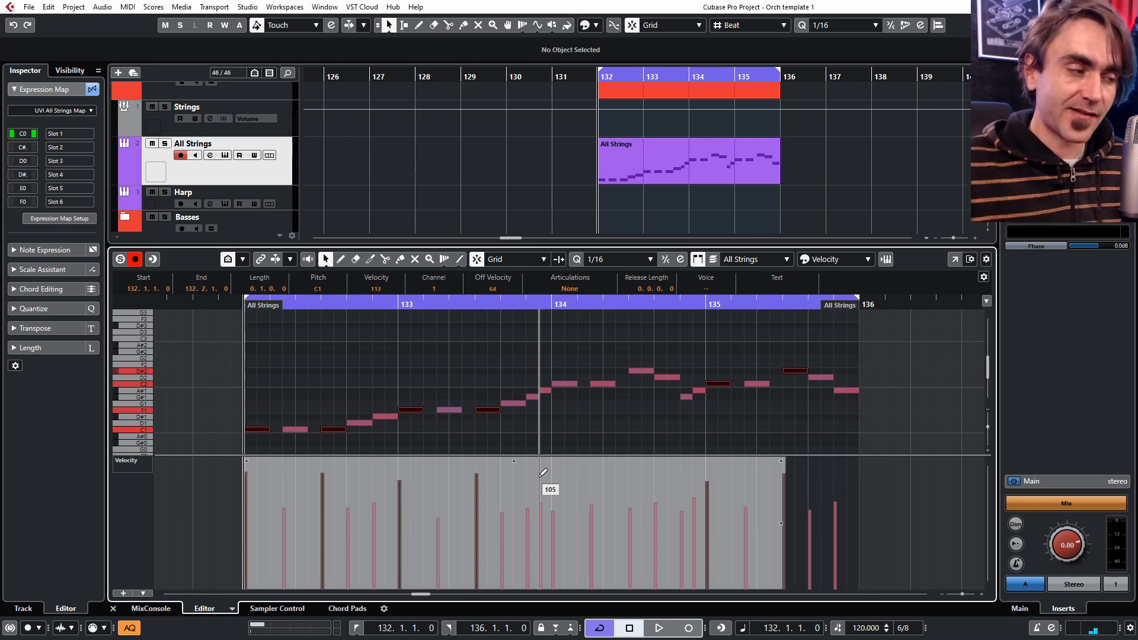
Step: Play back the loop and scale down the accented notes' velocities together, bringing the first note to 105
{"action": "key", "text": "space"}
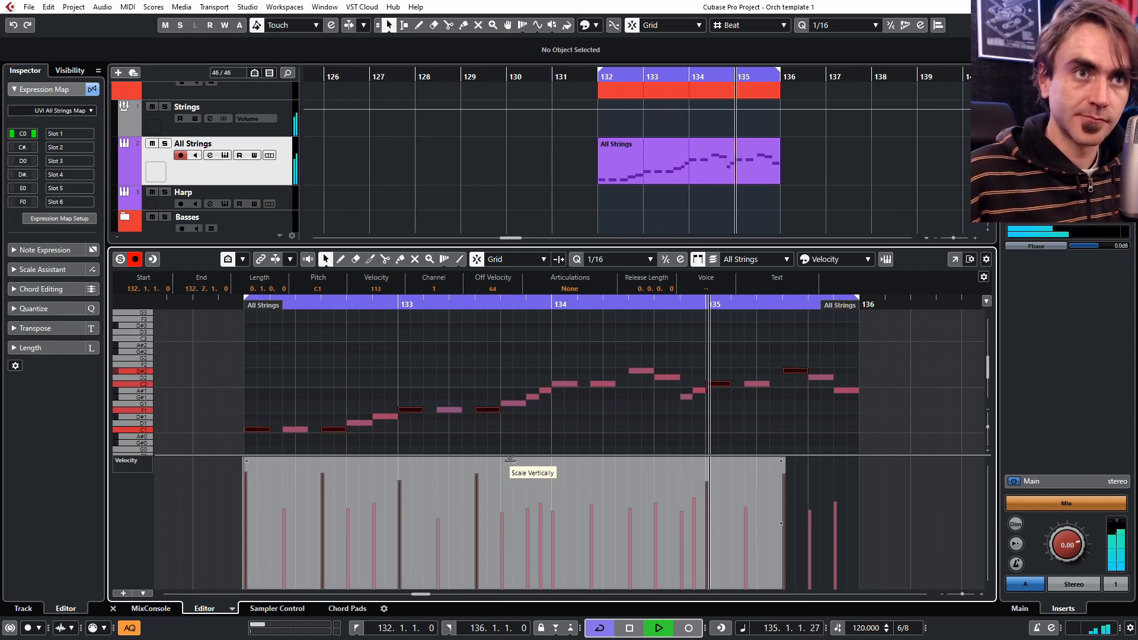
{"action": "left_click_drag", "start_coordinate": [514, 458], "coordinate": [500, 463]}
{"action": "left_click", "coordinate": [386, 417]}
{"action": "key", "text": "space"}
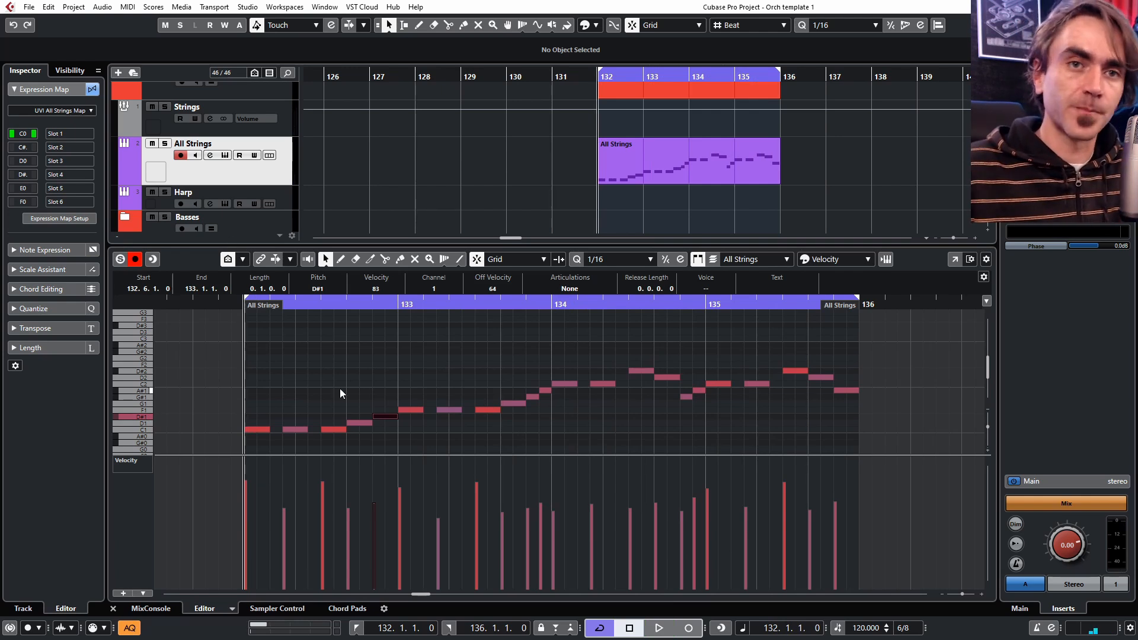
Step: Examine the repeated main notes of bars 132, 133 and 134 and the passing notes between them
{"action": "left_click_drag", "start_coordinate": [266, 374], "coordinate": [317, 421]}
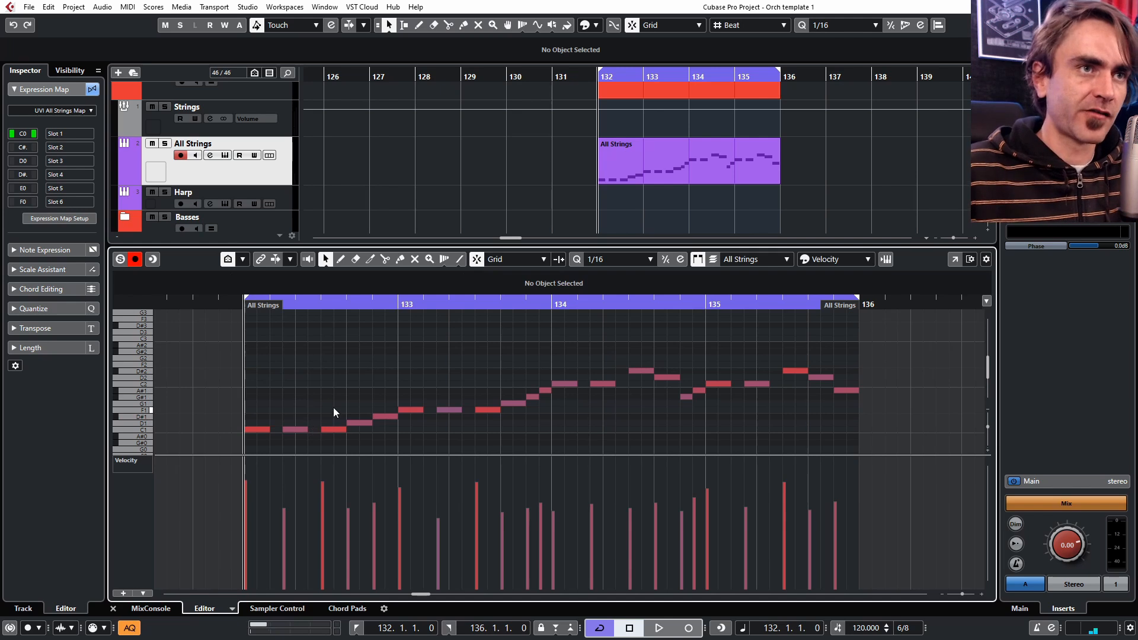
{"action": "left_click_drag", "start_coordinate": [267, 394], "coordinate": [323, 430]}
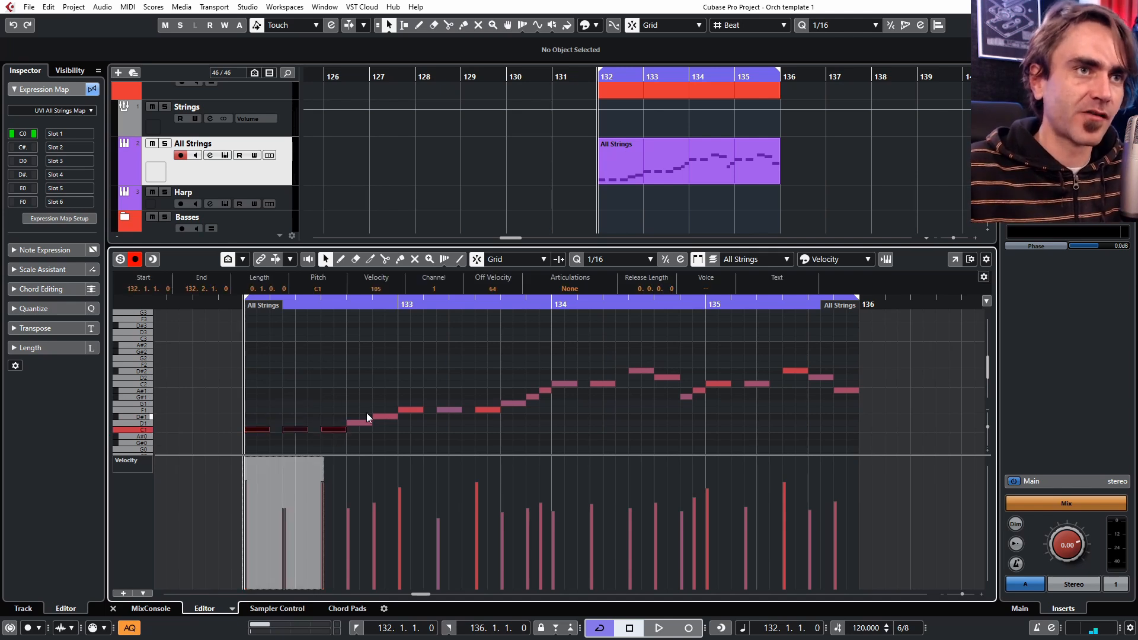
{"action": "left_click_drag", "start_coordinate": [397, 389], "coordinate": [498, 427]}
{"action": "left_click_drag", "start_coordinate": [575, 372], "coordinate": [617, 388]}
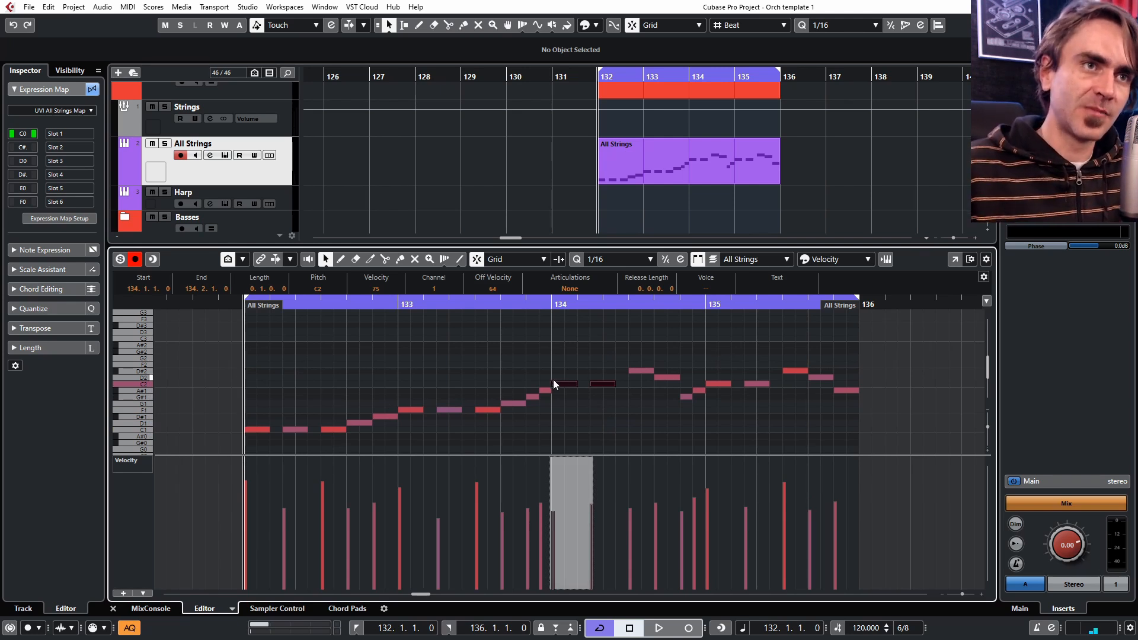
{"action": "left_click_drag", "start_coordinate": [541, 375], "coordinate": [514, 411]}
{"action": "left_click_drag", "start_coordinate": [364, 404], "coordinate": [390, 406]}
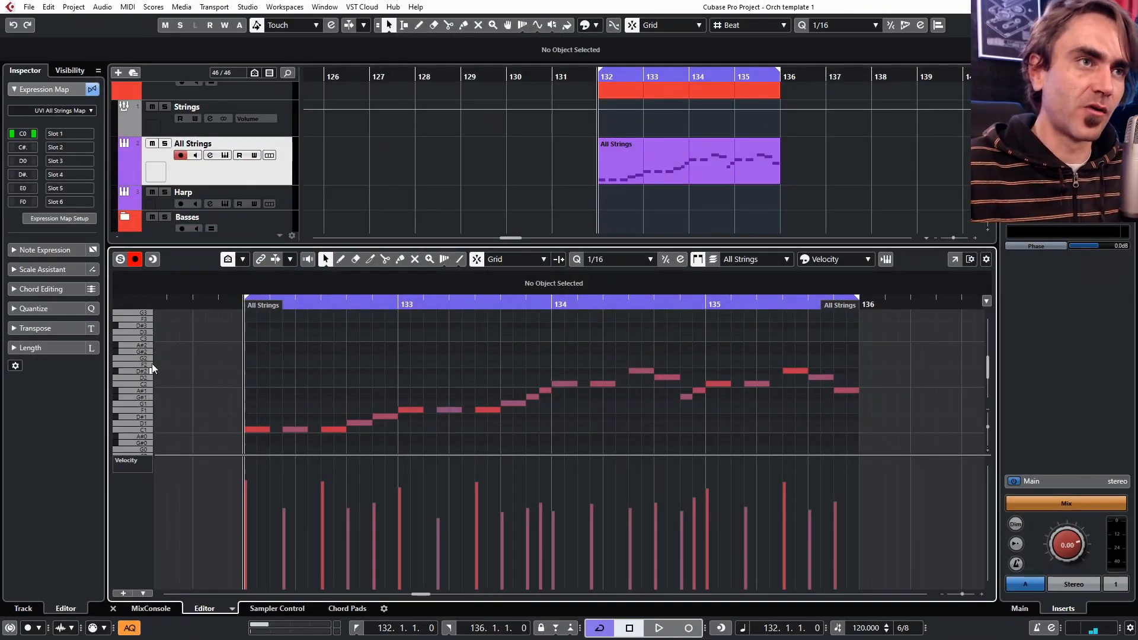
Step: Add short D#1 and G1 notes at the start of bar 132 and transpose both up two octaves
{"action": "double_click", "coordinate": [246, 416]}
{"action": "double_click", "coordinate": [248, 405]}
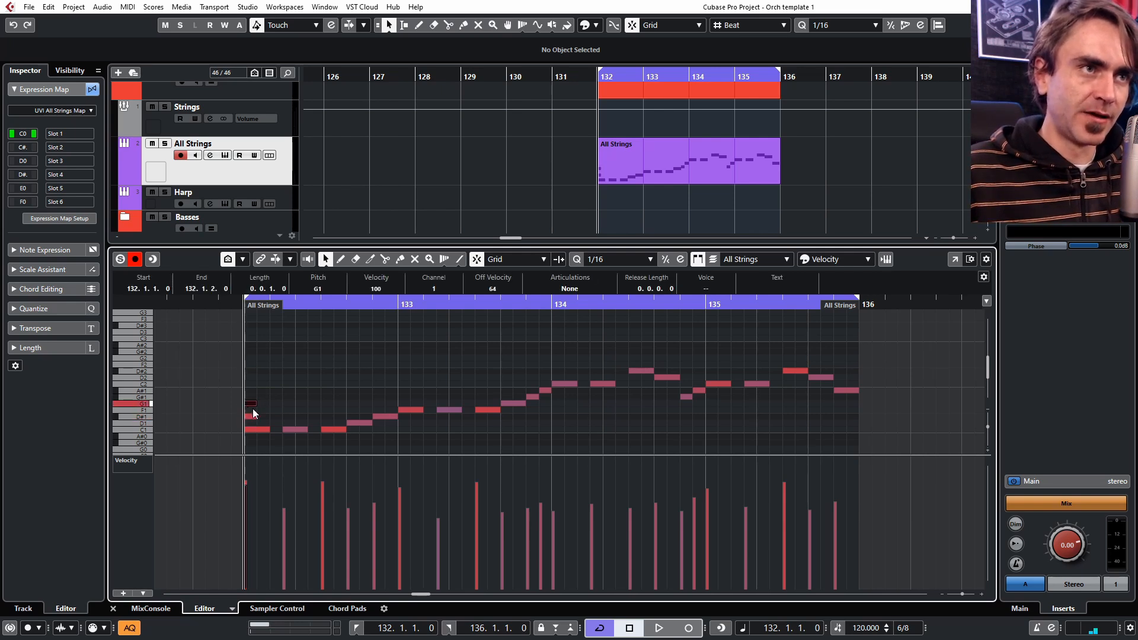
{"action": "left_click_drag", "start_coordinate": [273, 402], "coordinate": [254, 423]}
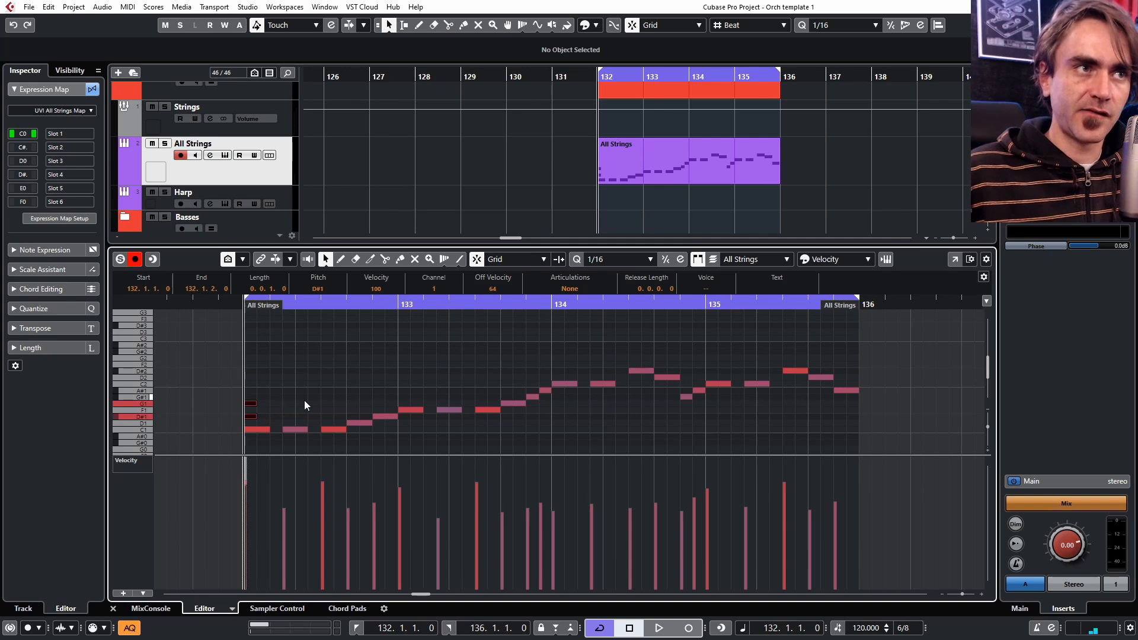
{"action": "left_click", "coordinate": [289, 380]}
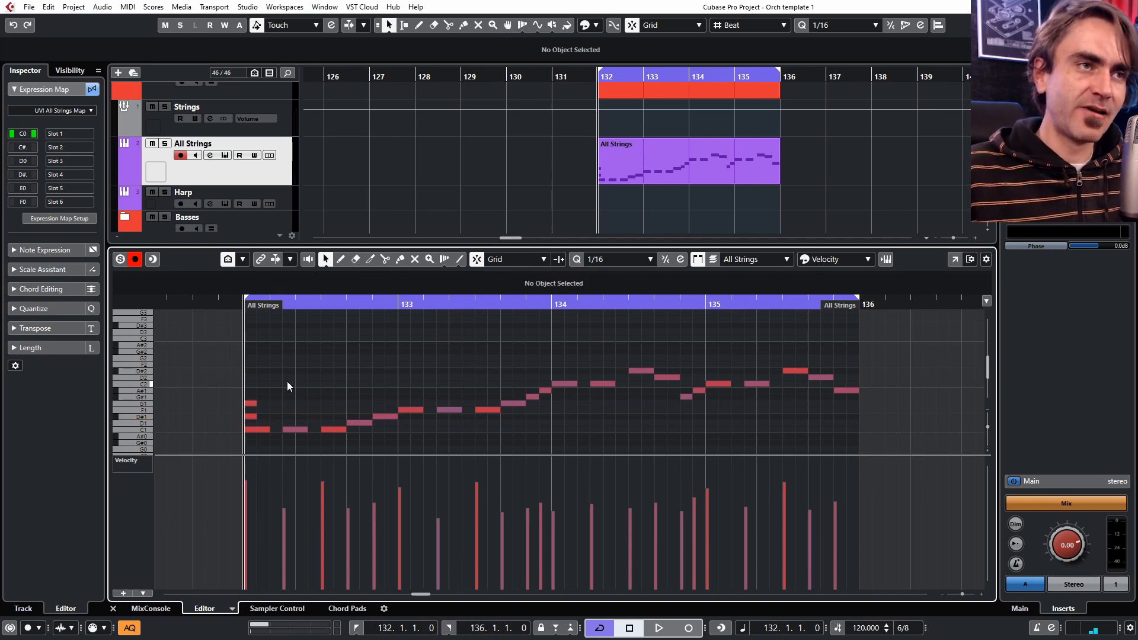
{"action": "left_click_drag", "start_coordinate": [287, 382], "coordinate": [223, 422]}
{"action": "key", "text": "shift+Up"}
{"action": "key", "text": "shift+Up"}
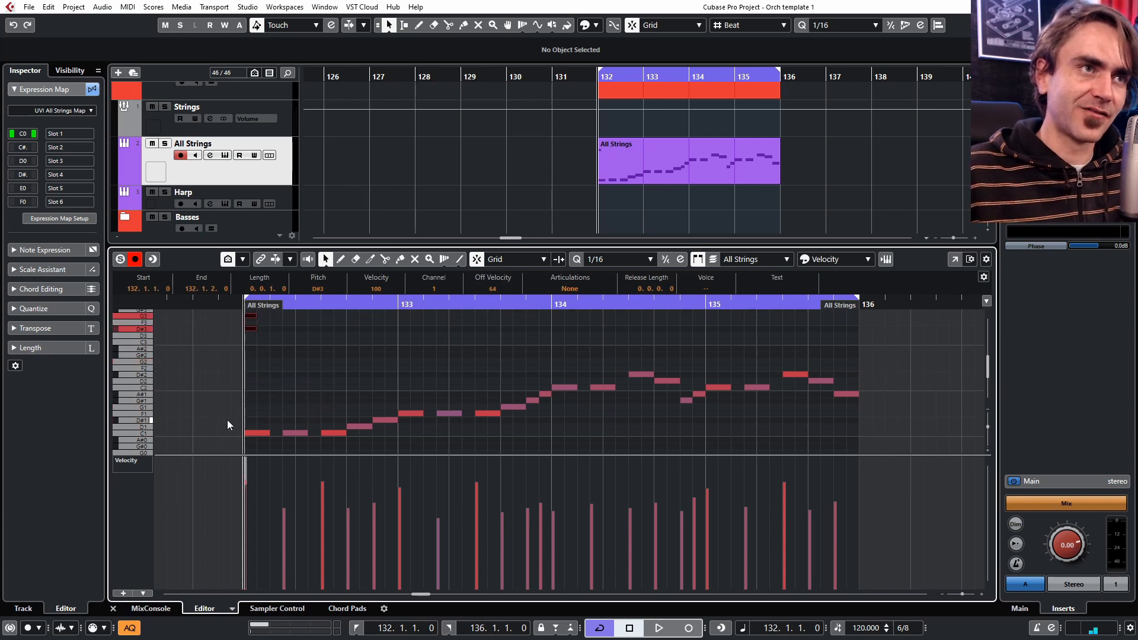
Step: Raise the D#3 note at the start of bar 132 by four semitones to G3
{"action": "left_click", "coordinate": [311, 378]}
{"action": "scroll", "coordinate": [315, 348], "scroll_direction": "up", "scroll_amount": 2}
{"action": "left_click", "coordinate": [251, 357]}
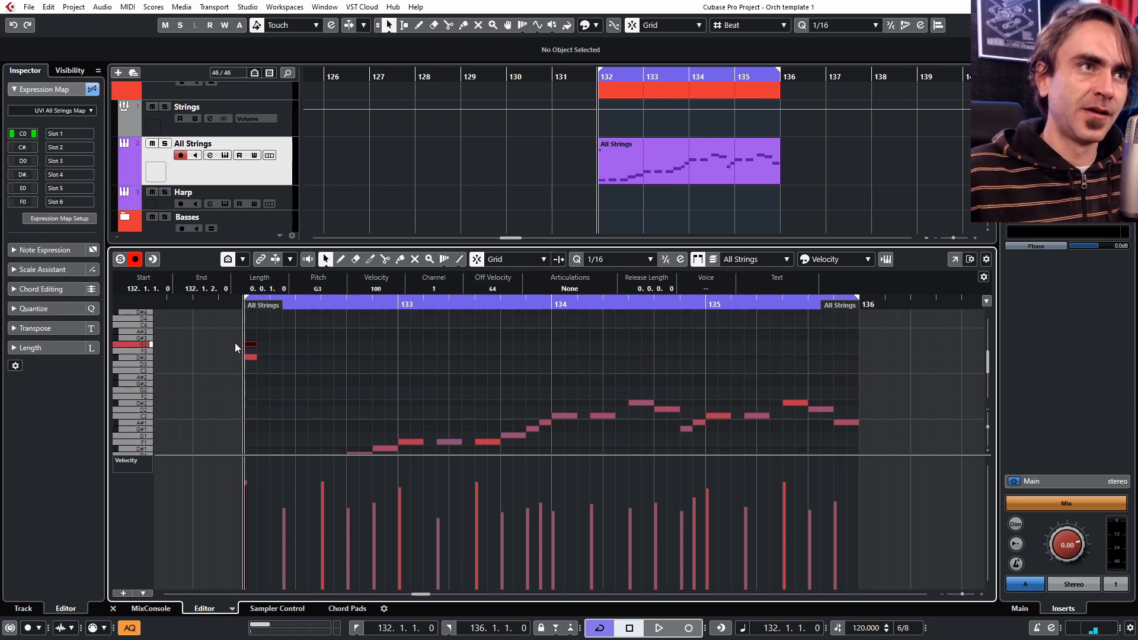
{"action": "key", "text": "Up"}
{"action": "key", "text": "Up"}
{"action": "key", "text": "Up"}
{"action": "key", "text": "Up"}
{"action": "left_click", "coordinate": [276, 370]}
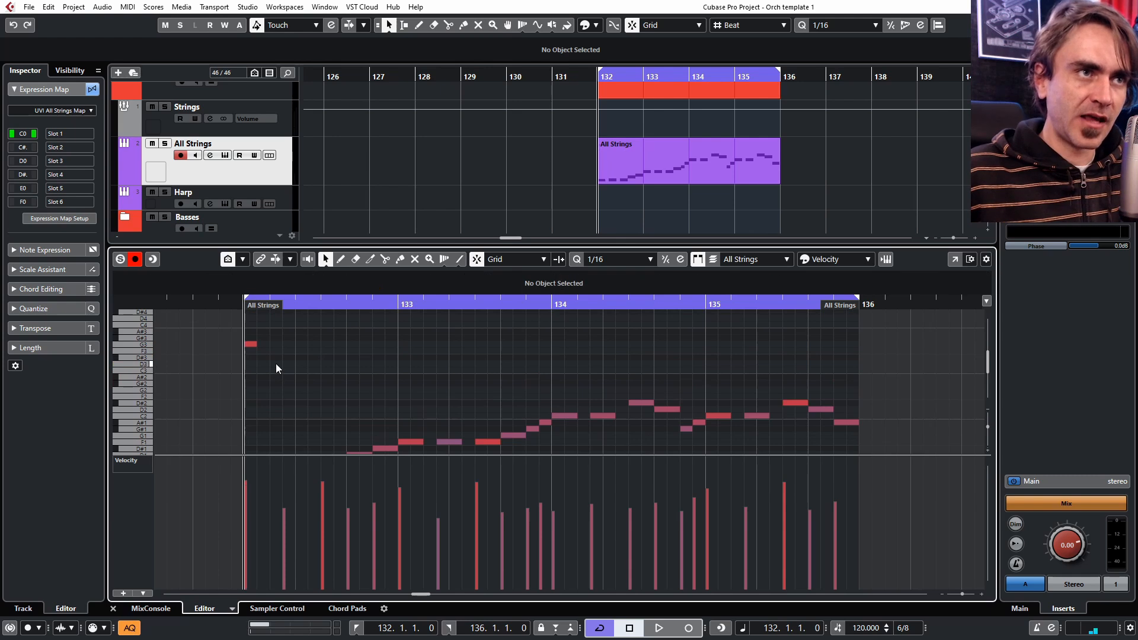
Step: Add a short G1 note at the start of bar 132 and transpose it up two octaves to G3
{"action": "scroll", "coordinate": [276, 364], "scroll_direction": "down", "scroll_amount": 2}
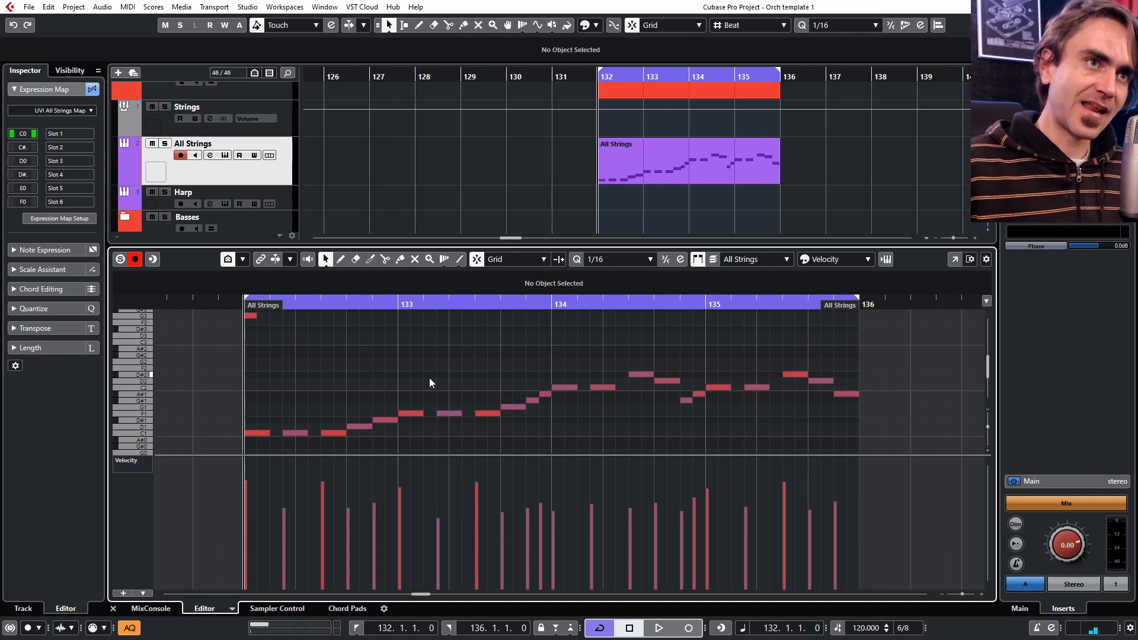
{"action": "left_click_drag", "start_coordinate": [414, 382], "coordinate": [493, 443]}
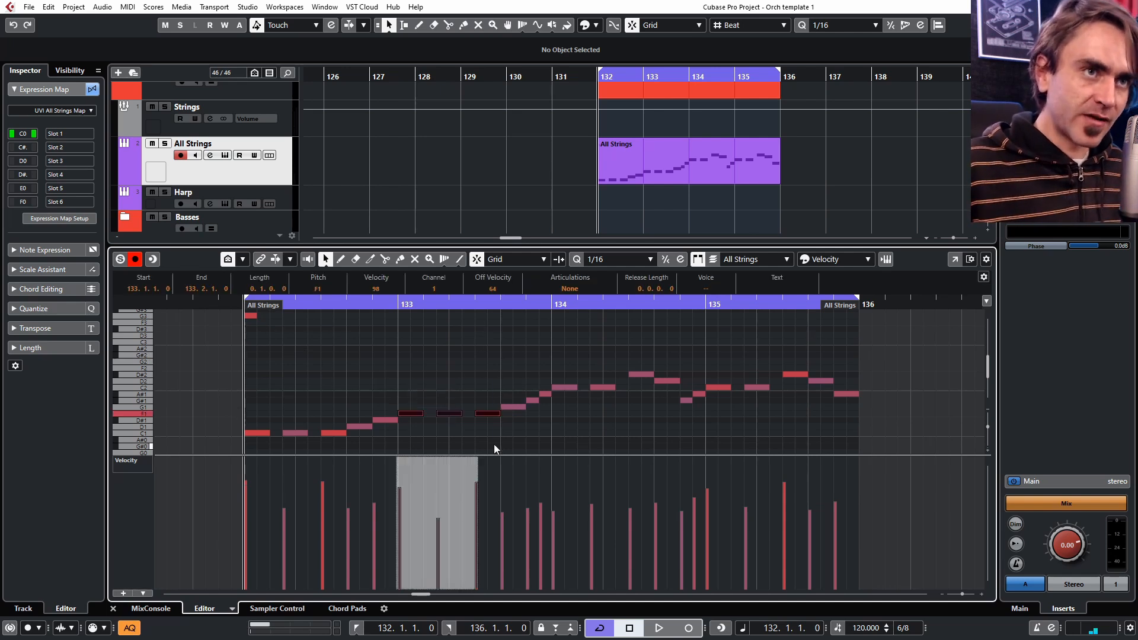
{"action": "left_click", "coordinate": [440, 380]}
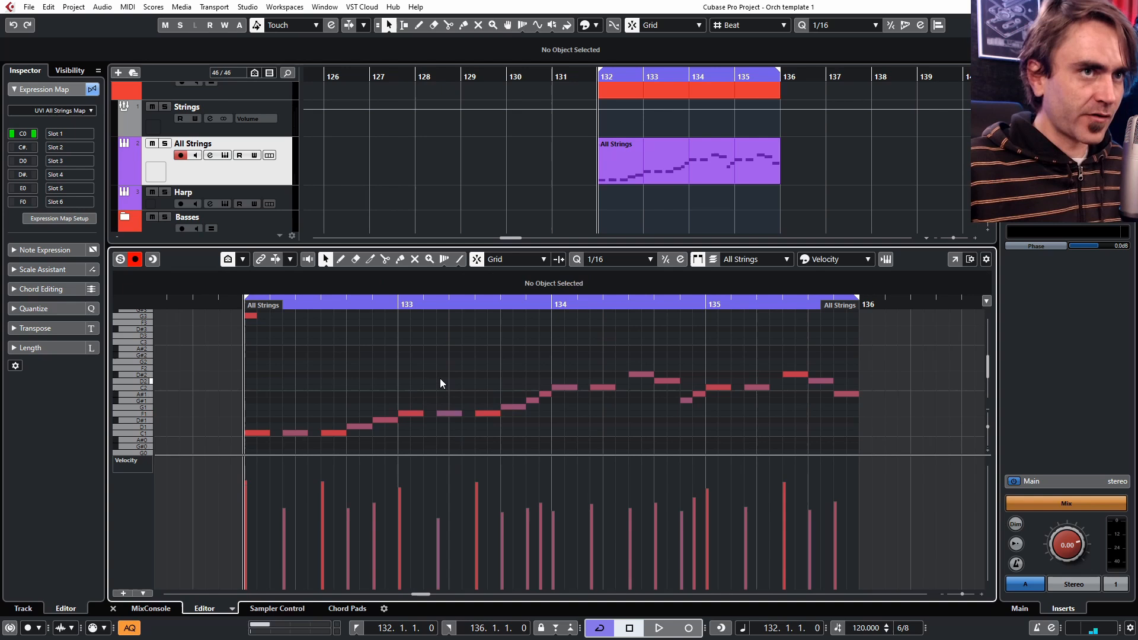
{"action": "left_click", "coordinate": [251, 405]}
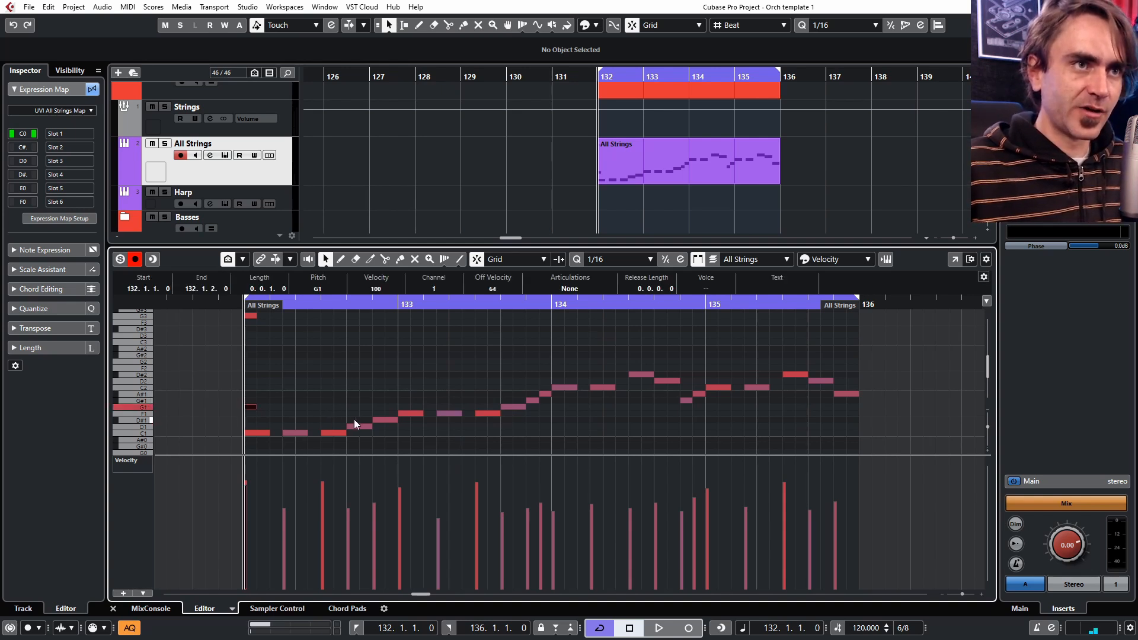
{"action": "left_click_drag", "start_coordinate": [354, 419], "coordinate": [403, 418]}
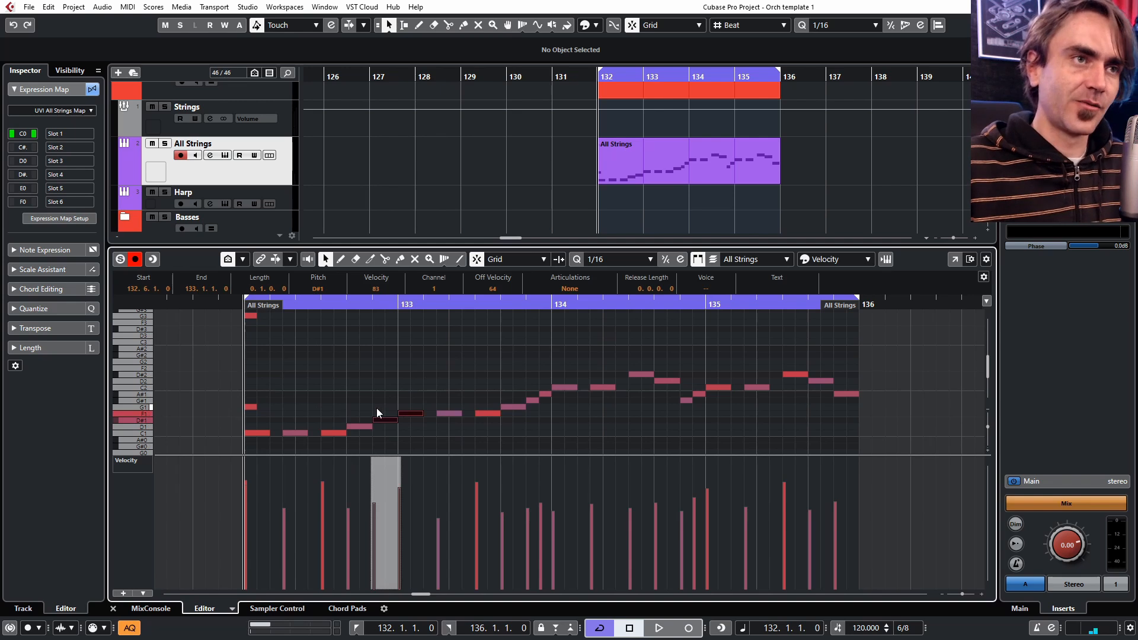
{"action": "left_click_drag", "start_coordinate": [257, 388], "coordinate": [197, 405]}
{"action": "left_click_drag", "start_coordinate": [304, 382], "coordinate": [237, 406]}
{"action": "key", "text": "shift+Up"}
{"action": "key", "text": "shift+Up"}
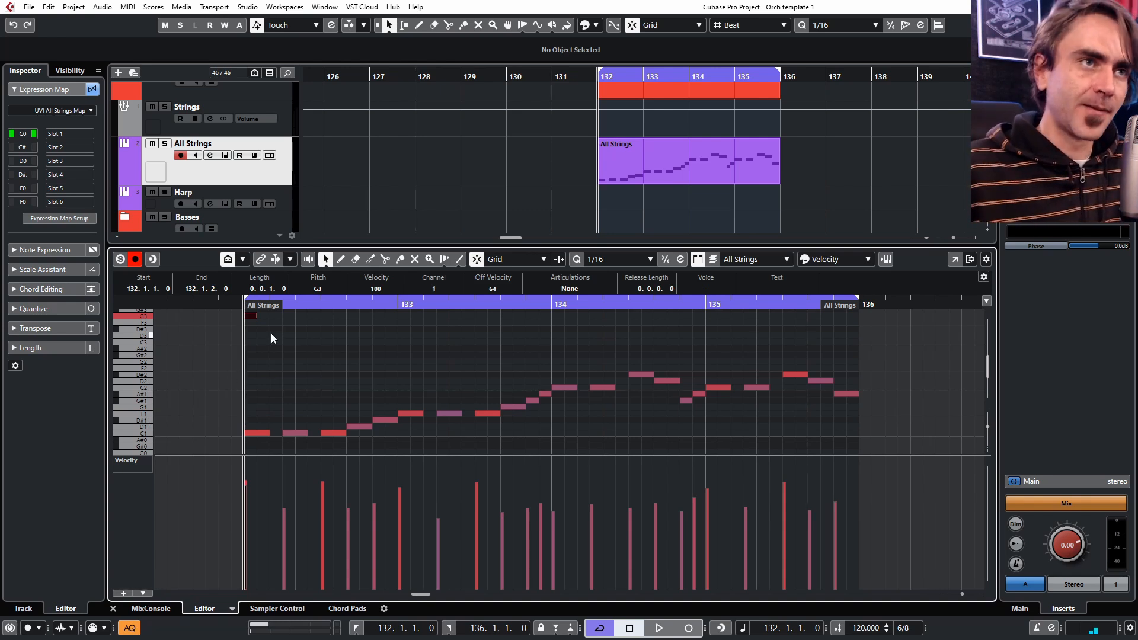
{"action": "scroll", "coordinate": [291, 341], "scroll_direction": "up", "scroll_amount": 2}
{"action": "scroll", "coordinate": [293, 344], "scroll_direction": "down", "scroll_amount": 2}
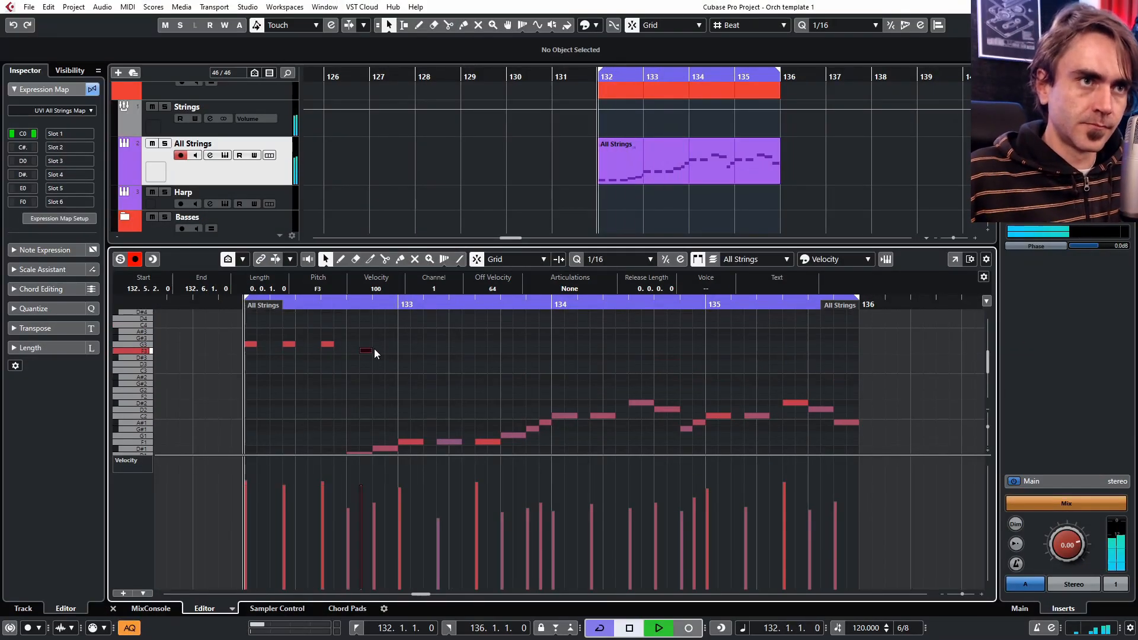
Step: Try the upper line's notes in bars 132 and 133 one octave lower during playback, and return them to their original octave
{"action": "key", "text": "space"}
{"action": "scroll", "coordinate": [464, 371], "scroll_direction": "down", "scroll_amount": 1}
{"action": "left_click_drag", "start_coordinate": [464, 371], "coordinate": [223, 344]}
{"action": "key", "text": "shift+Down"}
{"action": "key", "text": "space"}
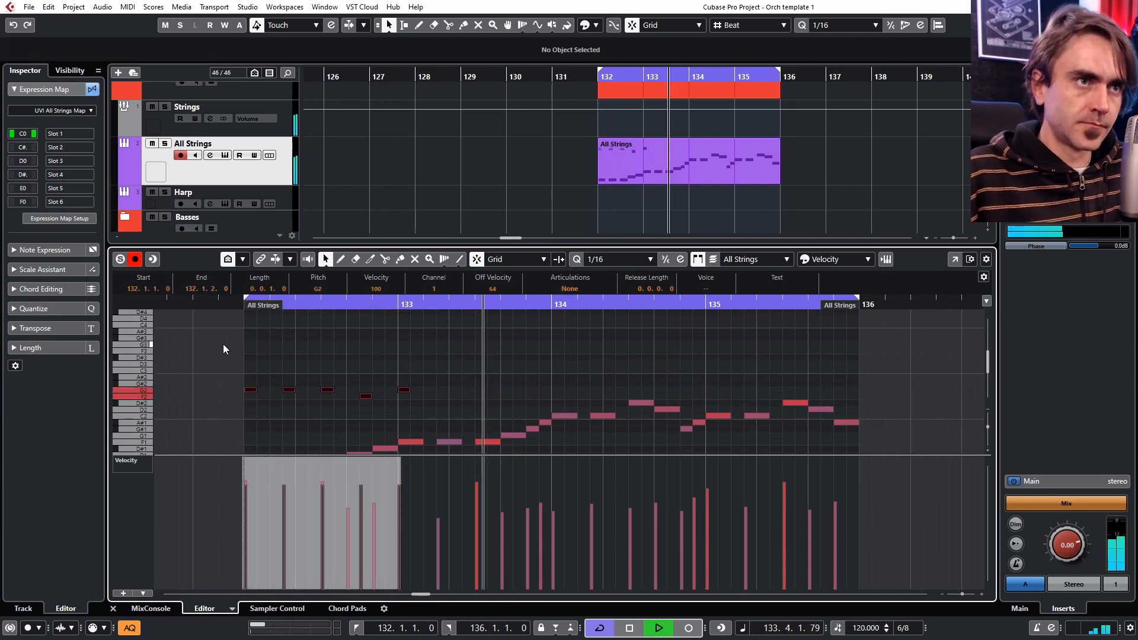
{"action": "left_click_drag", "start_coordinate": [455, 336], "coordinate": [233, 380]}
{"action": "key", "text": "shift+Up"}
Step: Continue the upper line with three evenly spaced short notes from the start of bar 134, pitched at D#3
{"action": "scroll", "coordinate": [635, 332], "scroll_direction": "up", "scroll_amount": 1}
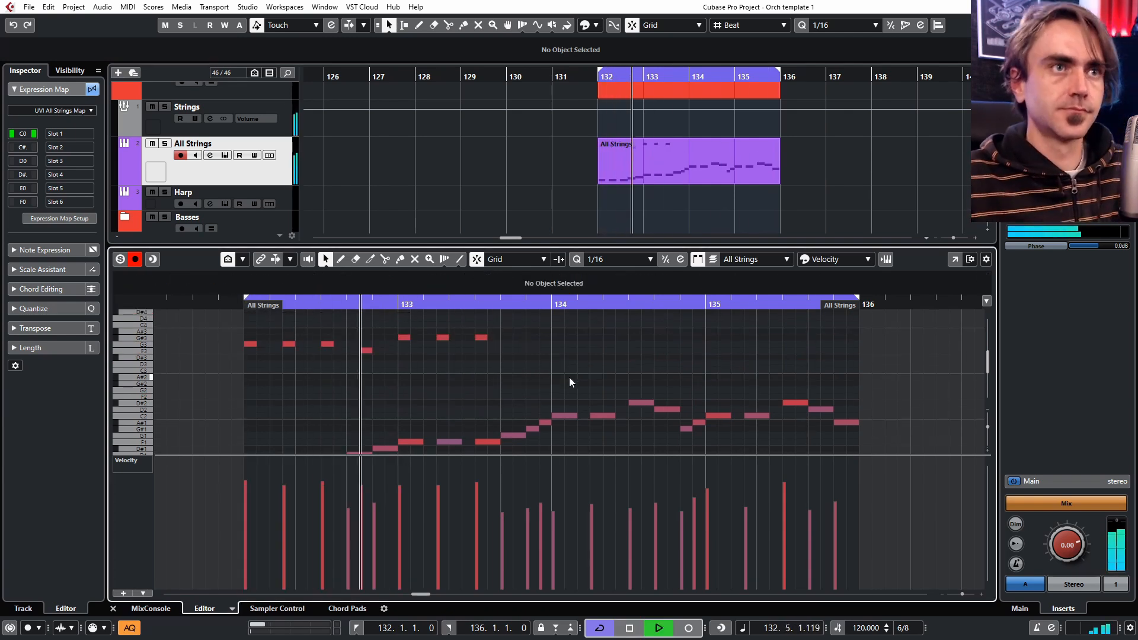
{"action": "double_click", "coordinate": [558, 344]}
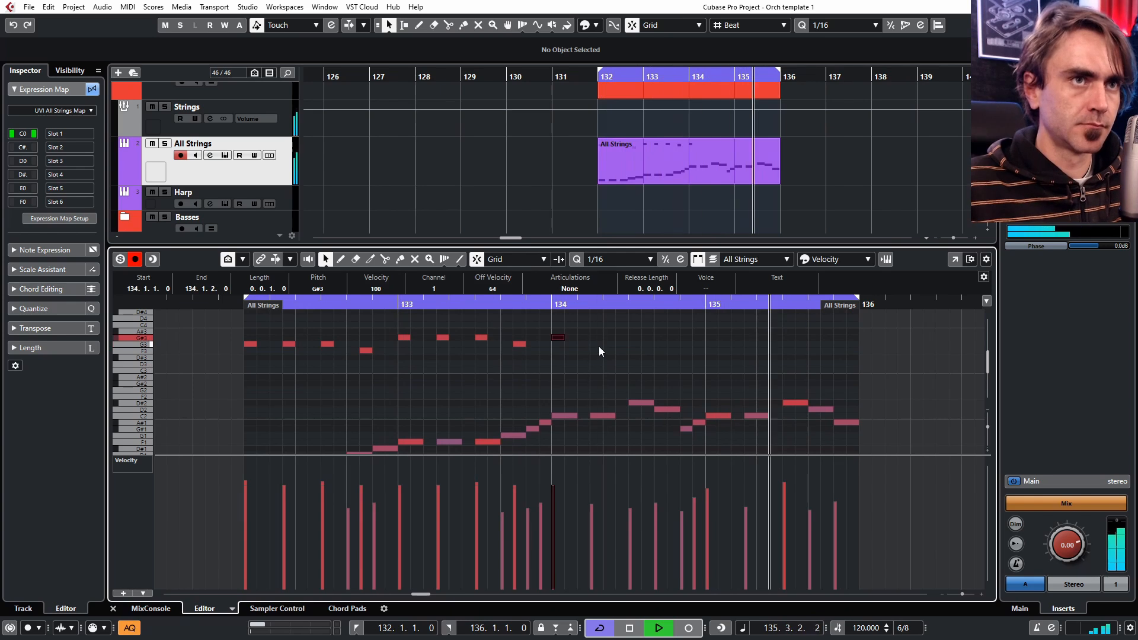
{"action": "double_click", "coordinate": [599, 345]}
{"action": "double_click", "coordinate": [633, 345]}
{"action": "scroll", "coordinate": [622, 347], "scroll_direction": "down", "scroll_amount": 2}
{"action": "scroll", "coordinate": [587, 359], "scroll_direction": "up", "scroll_amount": 1}
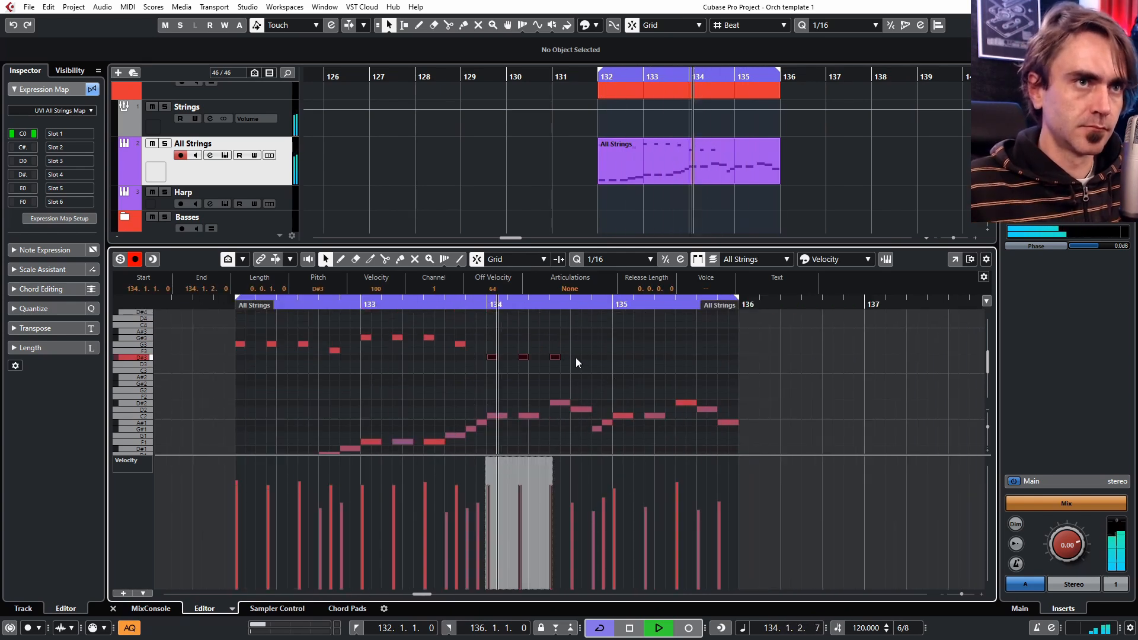
{"action": "left_click_drag", "start_coordinate": [634, 354], "coordinate": [484, 365]}
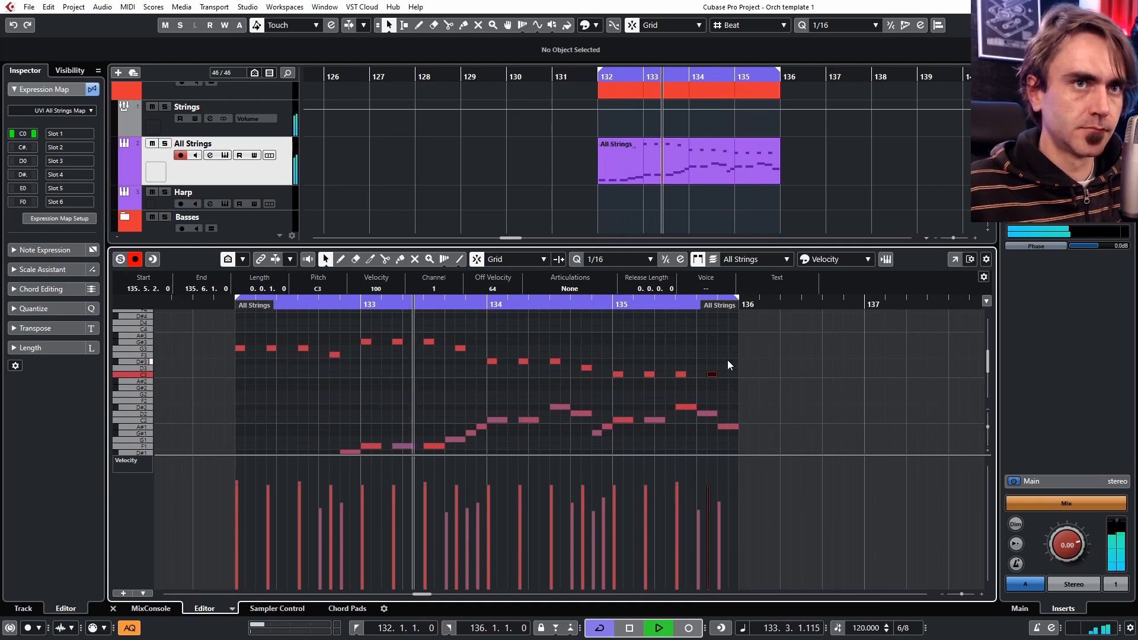
Step: Lower the last upper-line note of bar 135 by two semitones to A#2
{"action": "scroll", "coordinate": [727, 365], "scroll_direction": "down", "scroll_amount": 2}
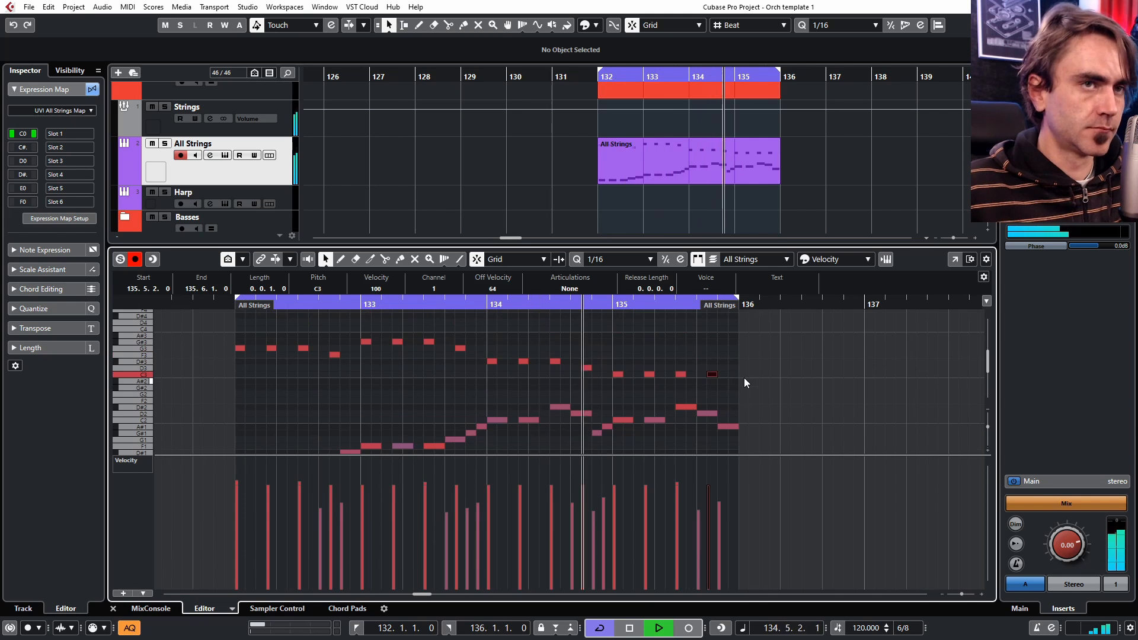
{"action": "key", "text": "Down"}
{"action": "key", "text": "Down"}
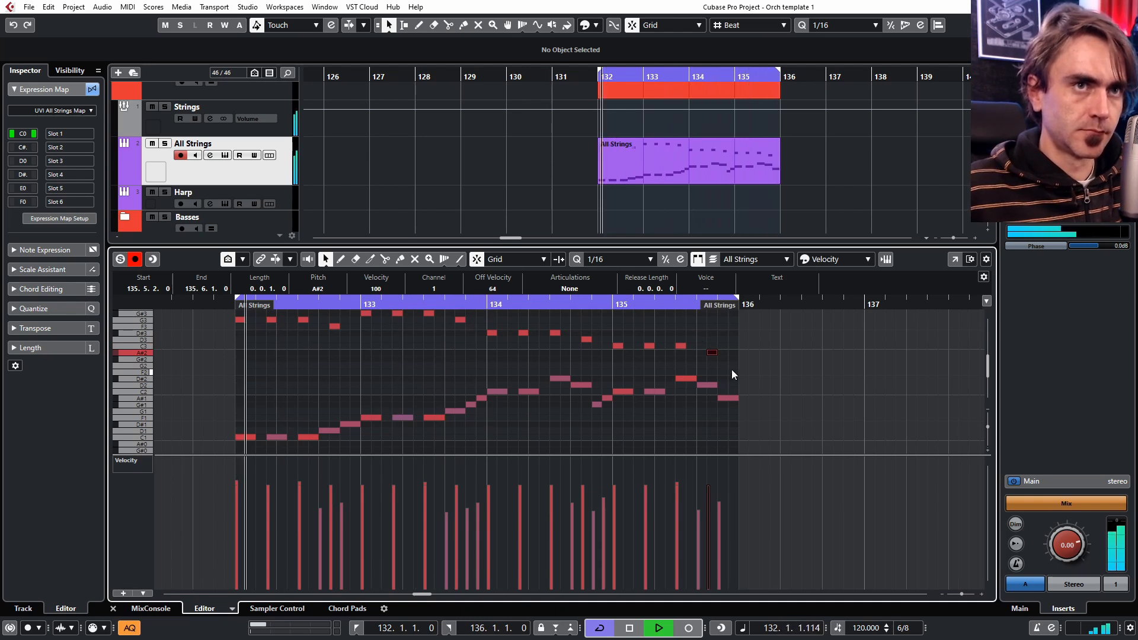
Step: Add a line of short notes rising from D#2 to G#2 across bars 132 and 133, and transpose it up two octaves
{"action": "scroll", "coordinate": [732, 369], "scroll_direction": "down", "scroll_amount": 2}
{"action": "scroll", "coordinate": [732, 369], "scroll_direction": "up", "scroll_amount": 2}
{"action": "key", "text": "h"}
{"action": "key", "text": "h"}
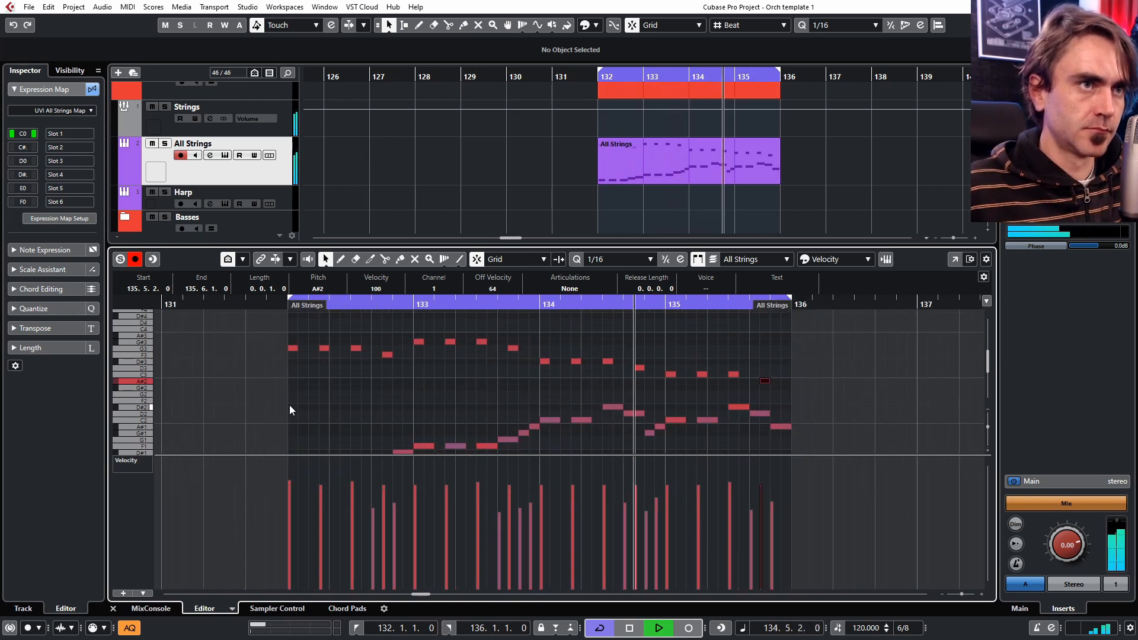
{"action": "key", "text": "ctrl+z"}
{"action": "scroll", "coordinate": [458, 350], "scroll_direction": "down", "scroll_amount": 2}
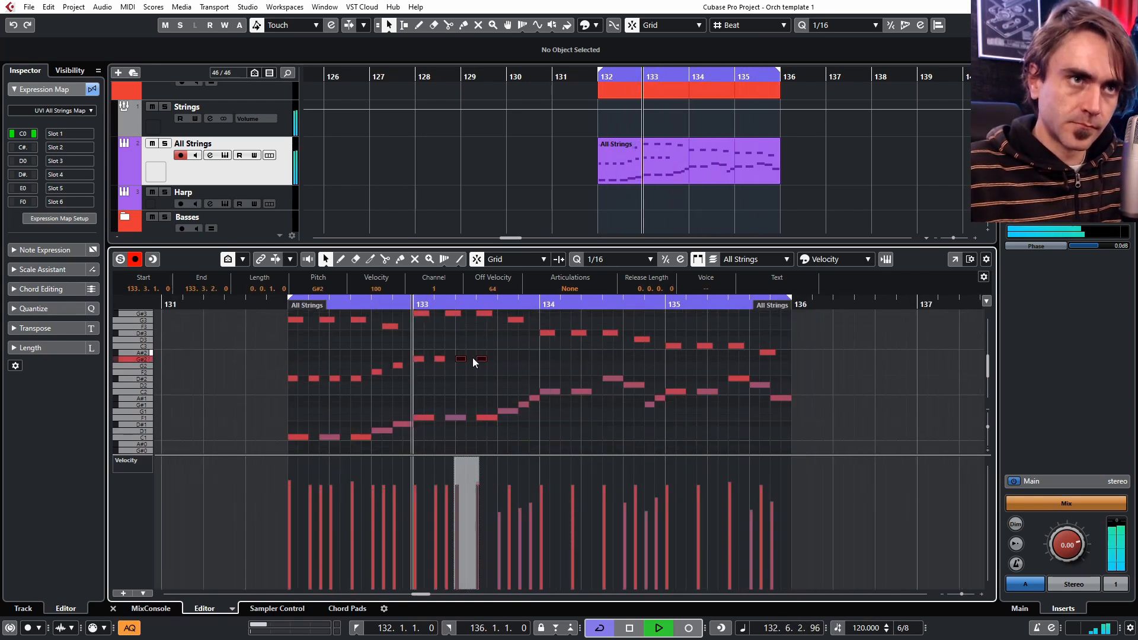
{"action": "scroll", "coordinate": [472, 358], "scroll_direction": "up", "scroll_amount": 3}
{"action": "left_click_drag", "start_coordinate": [446, 369], "coordinate": [198, 417]}
{"action": "scroll", "coordinate": [460, 372], "scroll_direction": "up", "scroll_amount": 3}
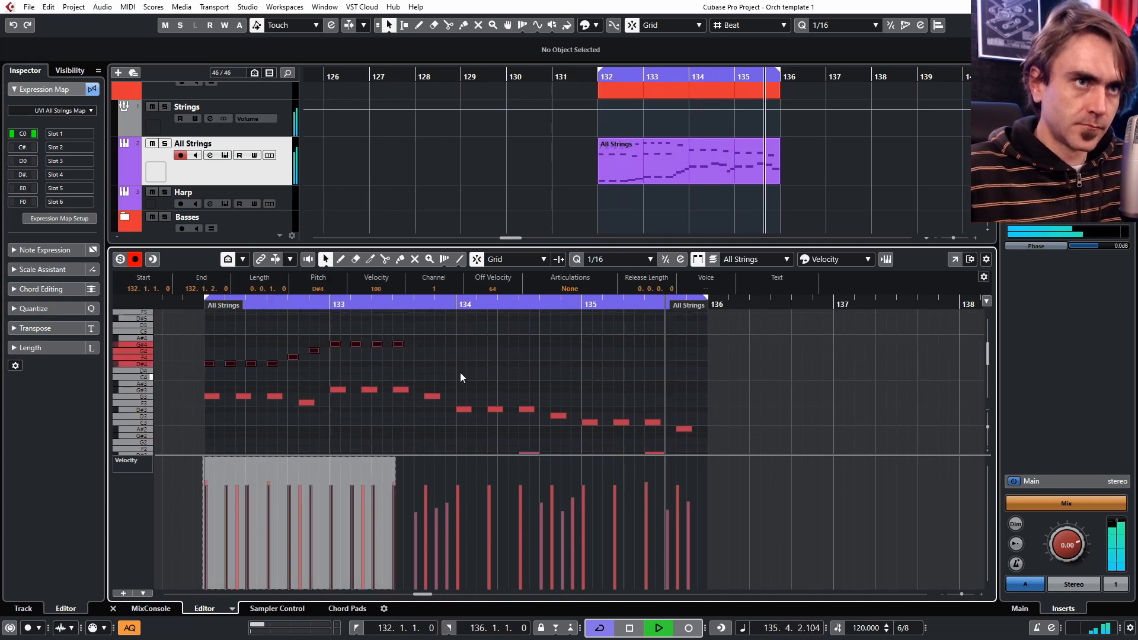
{"action": "key", "text": "shift+Up"}
{"action": "key", "text": "shift+Up"}
Step: Continue the top line with a G4 at the end of bar 133 and four short D#4 notes opening bar 134
{"action": "left_click", "coordinate": [439, 350]}
{"action": "left_click", "coordinate": [461, 357], "text": "alt"}
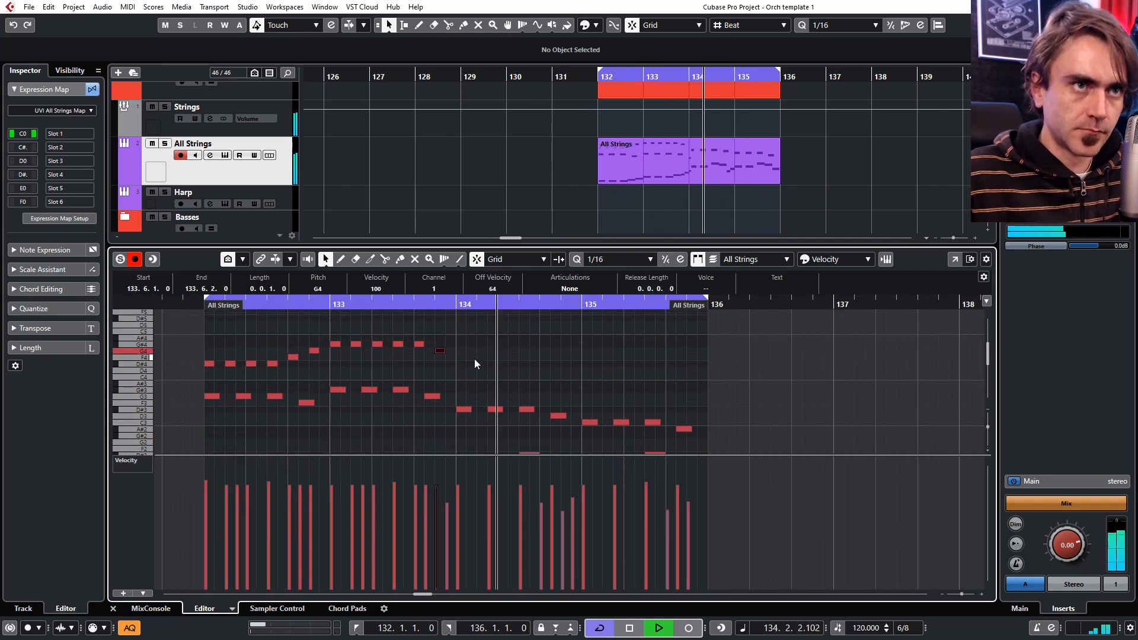
{"action": "left_click", "coordinate": [482, 356], "text": "alt"}
{"action": "left_click", "coordinate": [502, 357], "text": "alt"}
{"action": "left_click", "coordinate": [524, 357], "text": "alt"}
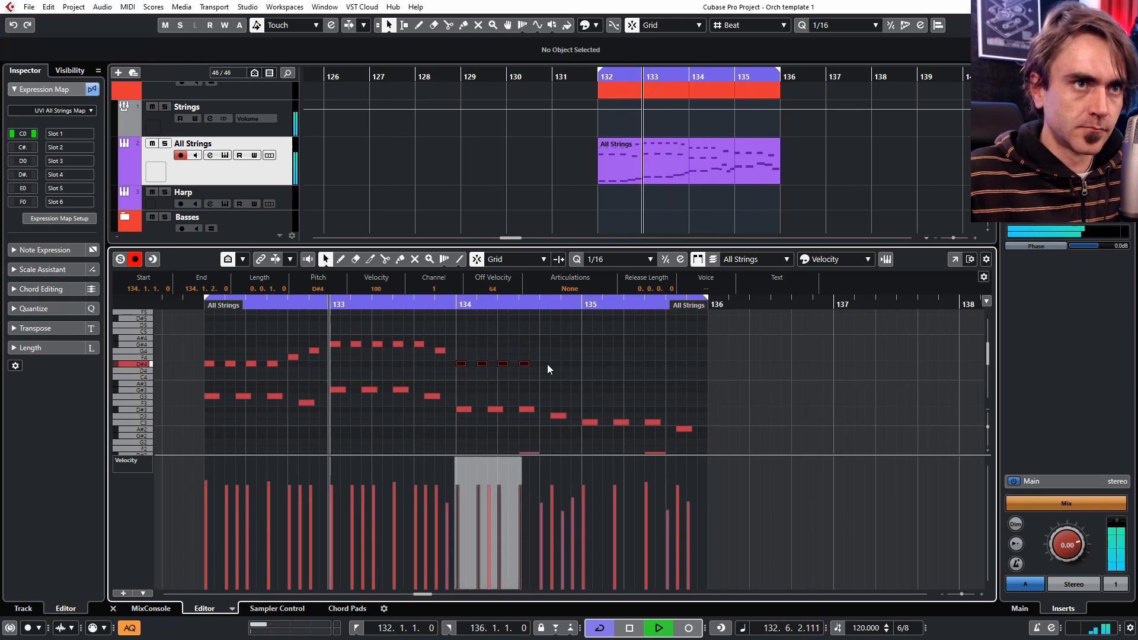
{"action": "key", "text": "Down"}
{"action": "left_click", "coordinate": [442, 351]}
{"action": "left_click", "coordinate": [539, 346]}
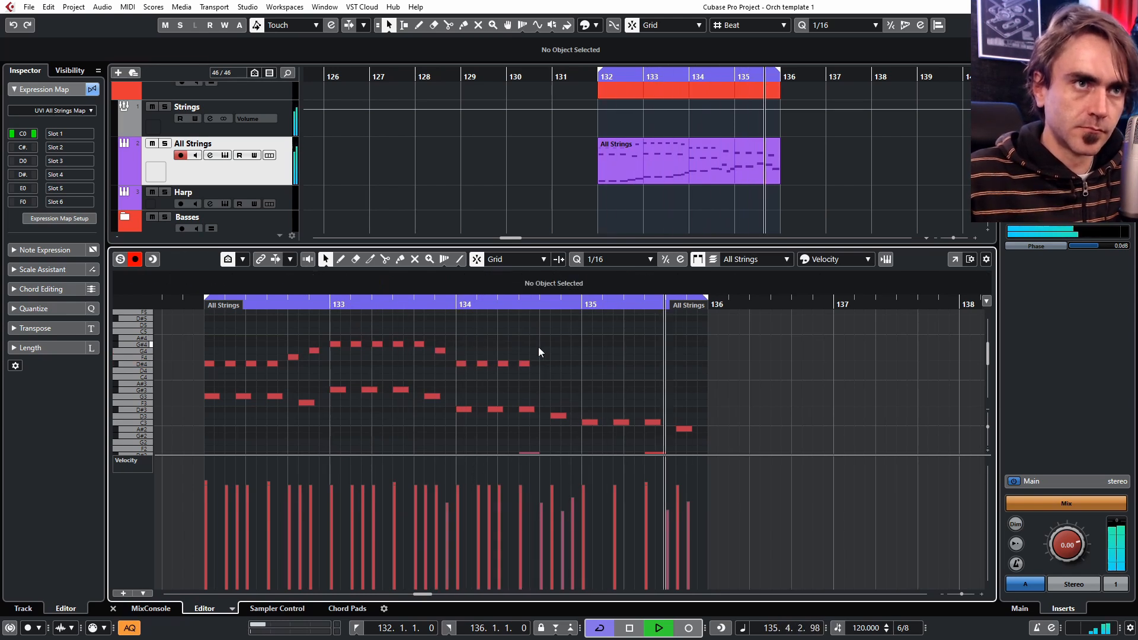
{"action": "scroll", "coordinate": [557, 355], "scroll_direction": "down", "scroll_amount": 5}
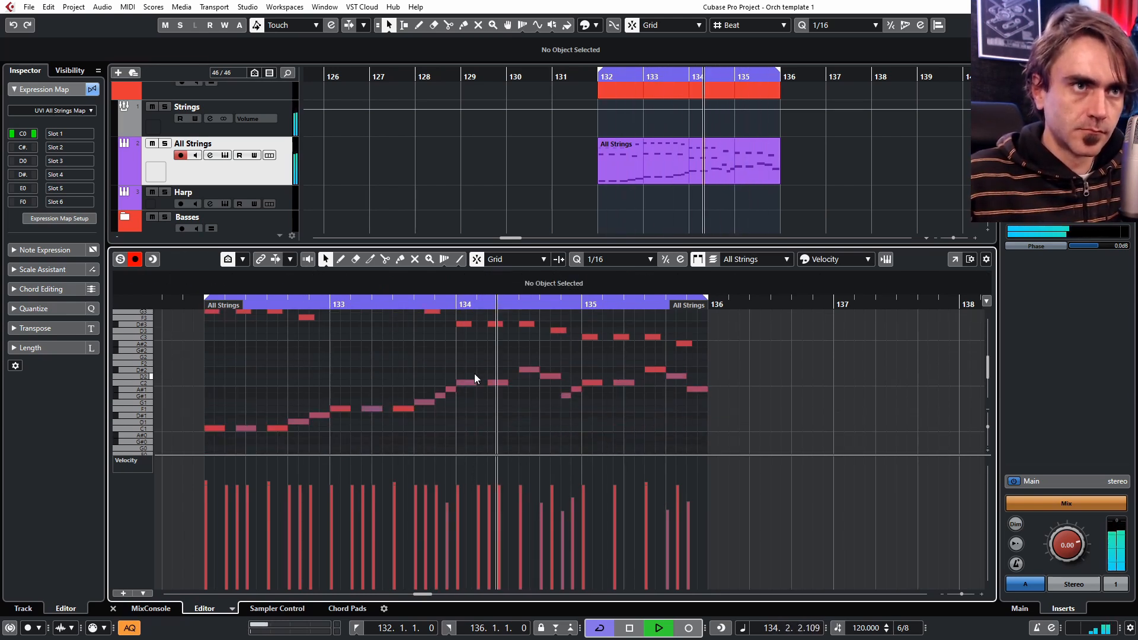
{"action": "scroll", "coordinate": [498, 383], "scroll_direction": "up", "scroll_amount": 5}
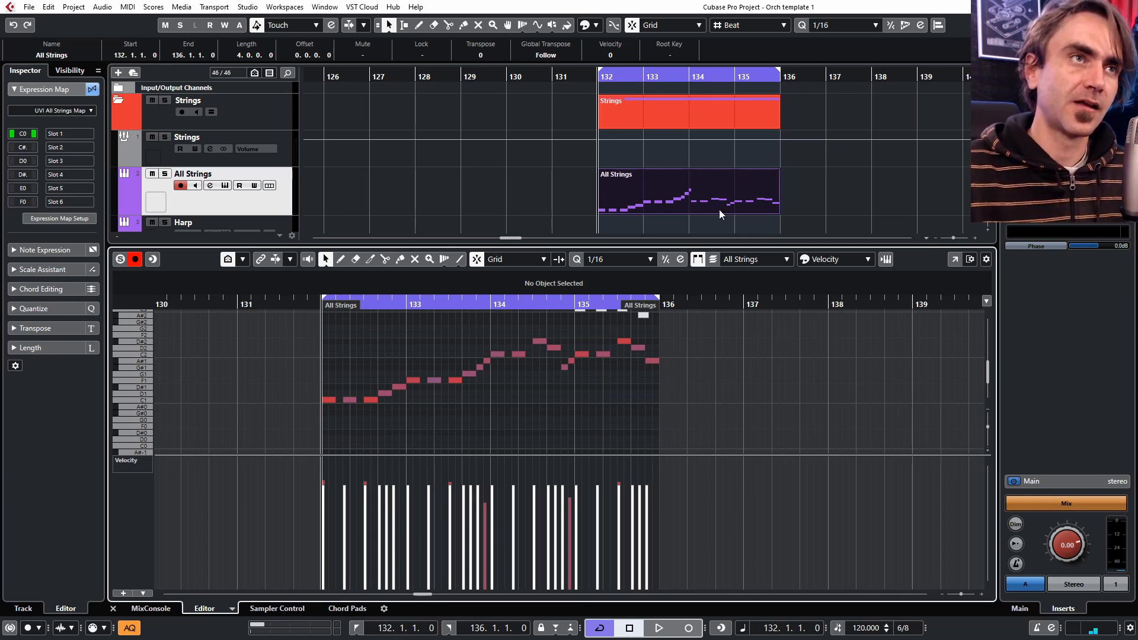
{"action": "scroll", "coordinate": [712, 201], "scroll_direction": "down", "scroll_amount": 3}
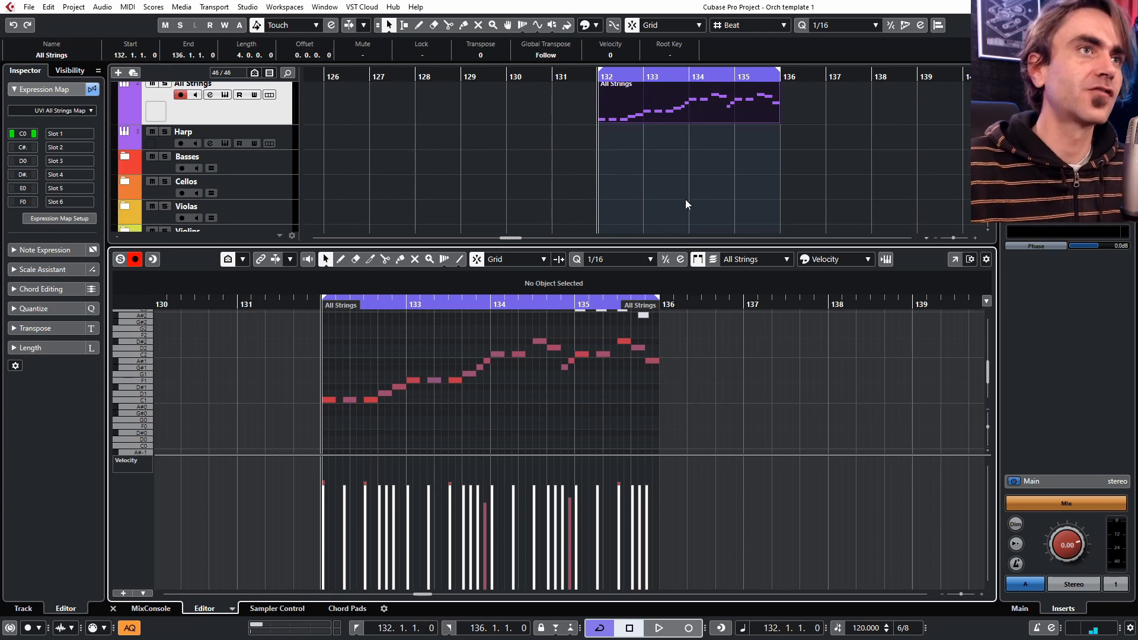
{"action": "scroll", "coordinate": [685, 199], "scroll_direction": "down", "scroll_amount": 1}
{"action": "scroll", "coordinate": [645, 424], "scroll_direction": "up", "scroll_amount": 1}
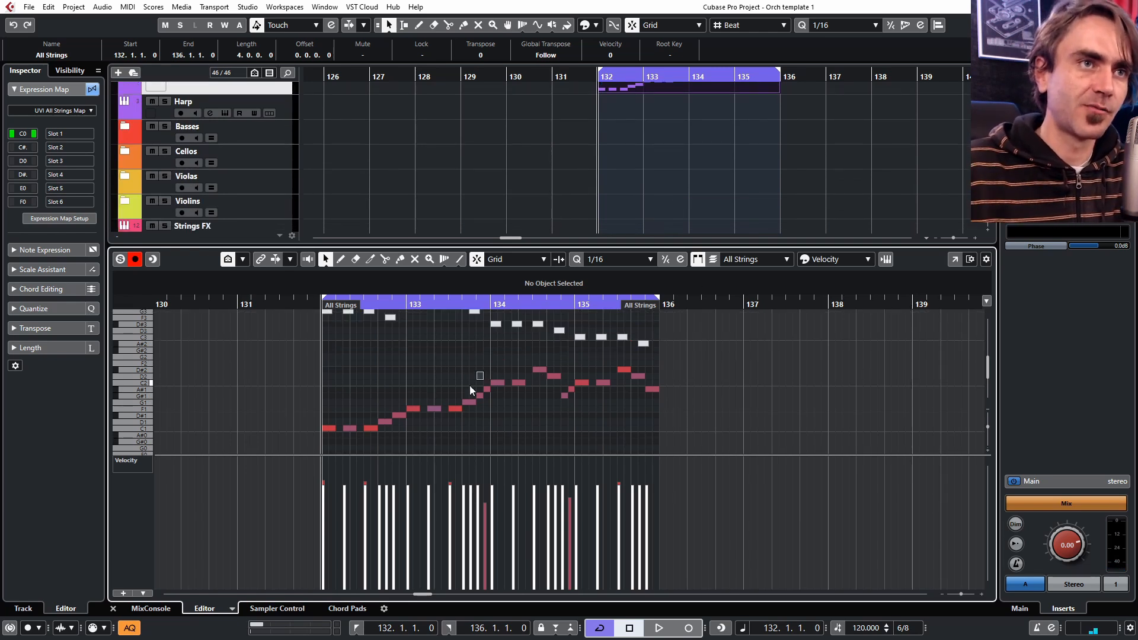
{"action": "left_click_drag", "start_coordinate": [470, 388], "coordinate": [268, 444]}
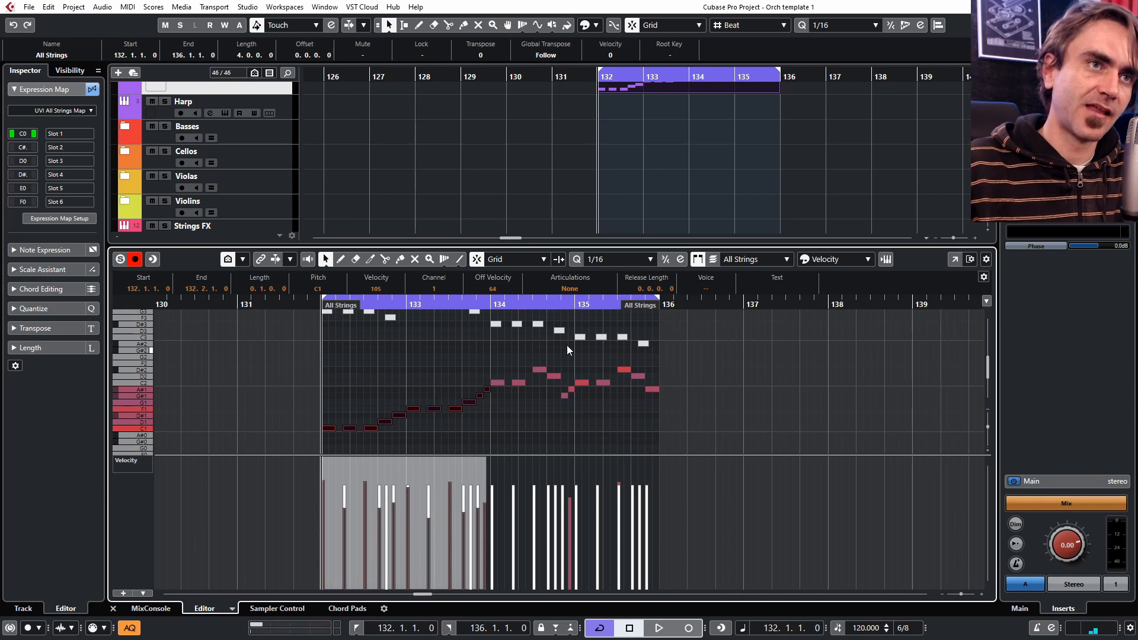
{"action": "left_click", "coordinate": [489, 371]}
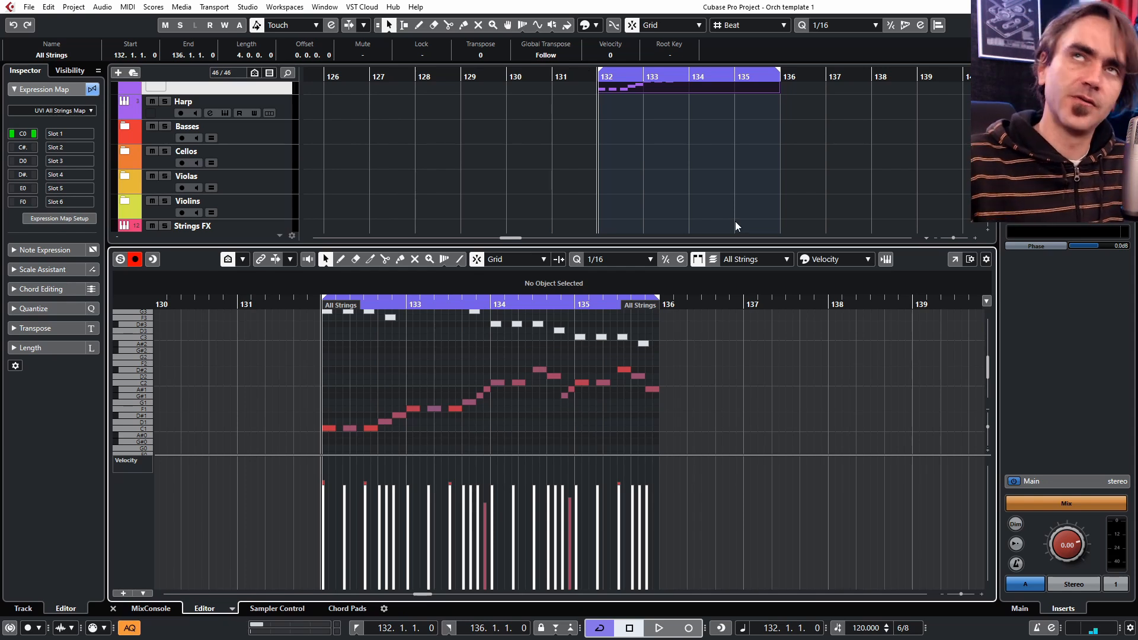
Step: Expand the Basses folder and copy the All Strings part at bars 132 to 135 onto the Bass Solo track
{"action": "scroll", "coordinate": [649, 171], "scroll_direction": "up", "scroll_amount": 1}
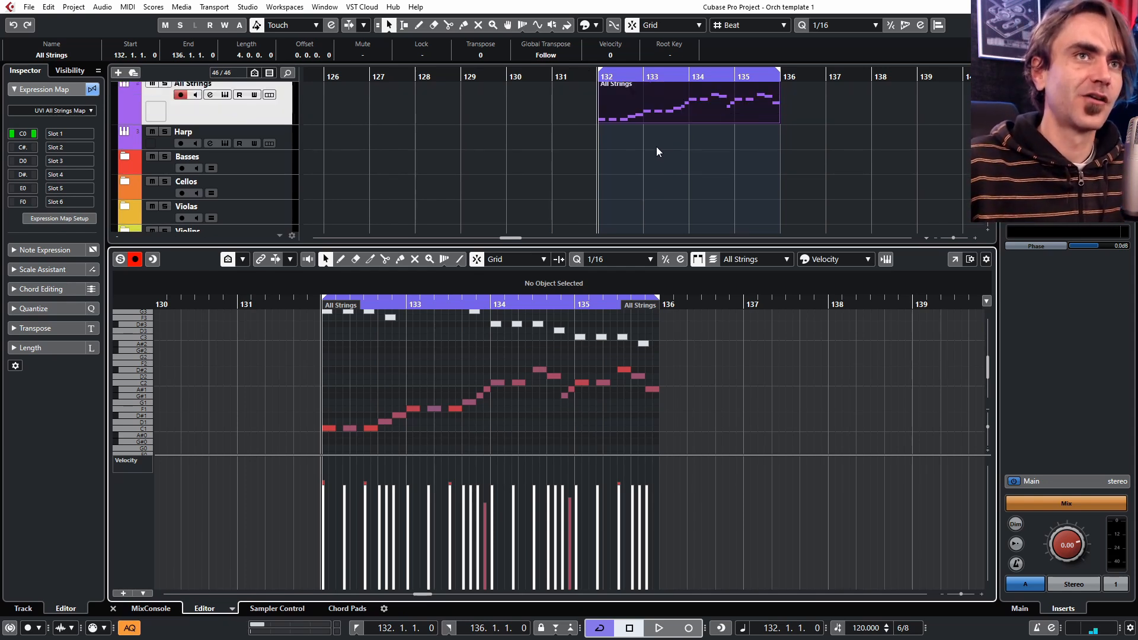
{"action": "left_click", "coordinate": [125, 156]}
{"action": "right_click", "coordinate": [280, 187]}
{"action": "key", "text": "Escape"}
{"action": "left_click_drag", "start_coordinate": [731, 138], "coordinate": [670, 183]}
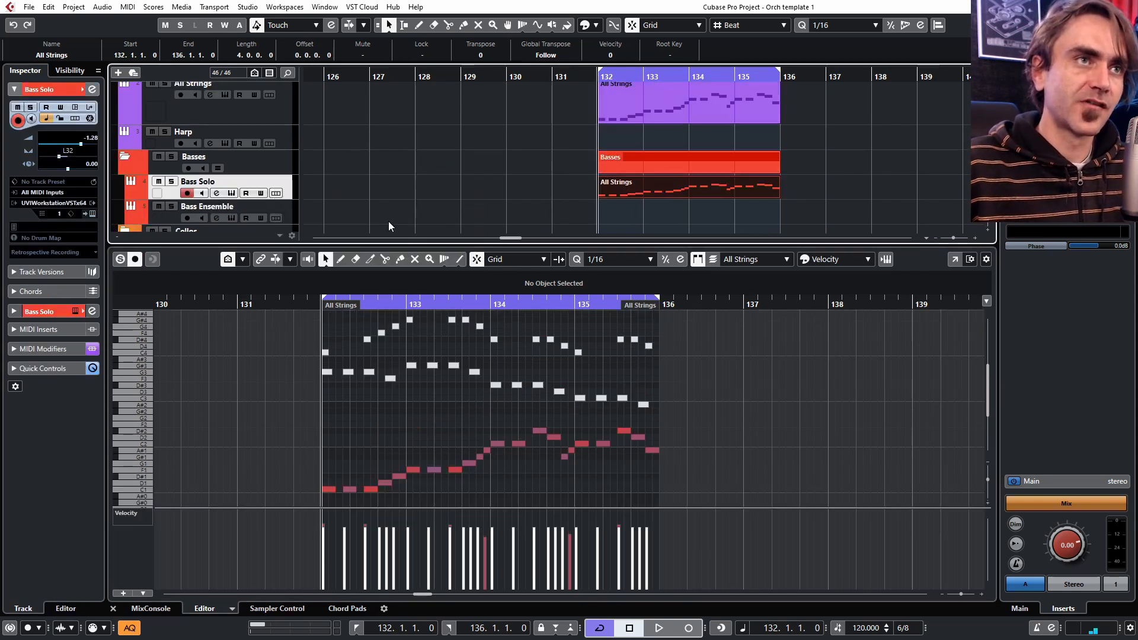
Step: Inspect the Bass Solo instrument's patch and articulation, and close the note editor
{"action": "left_click", "coordinate": [92, 214]}
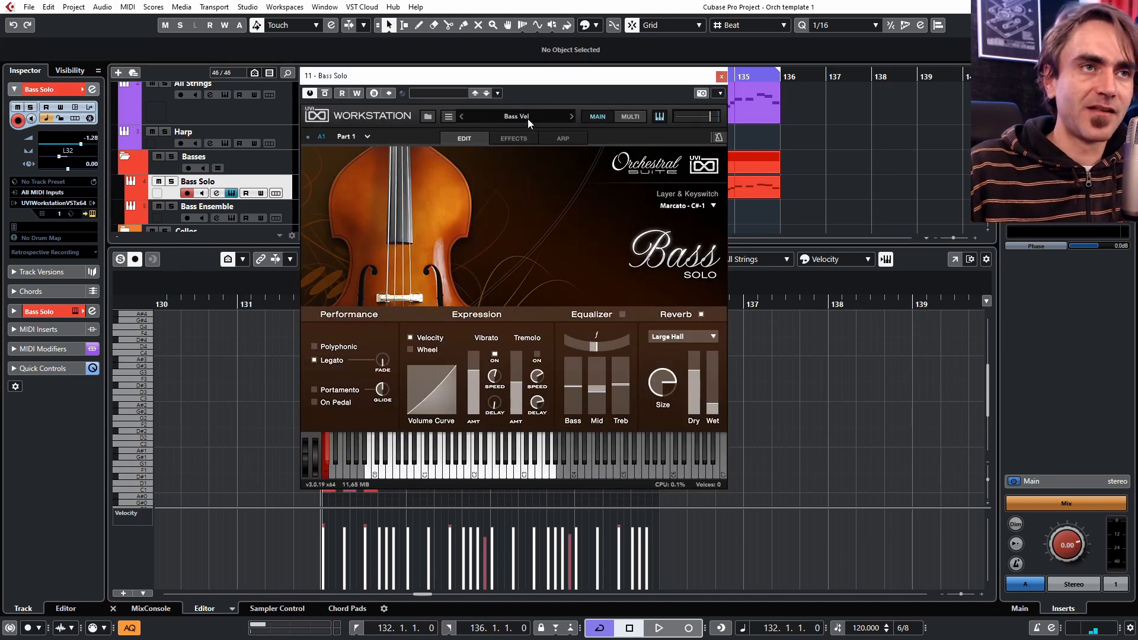
{"action": "left_click", "coordinate": [721, 77]}
{"action": "left_click", "coordinate": [113, 609]}
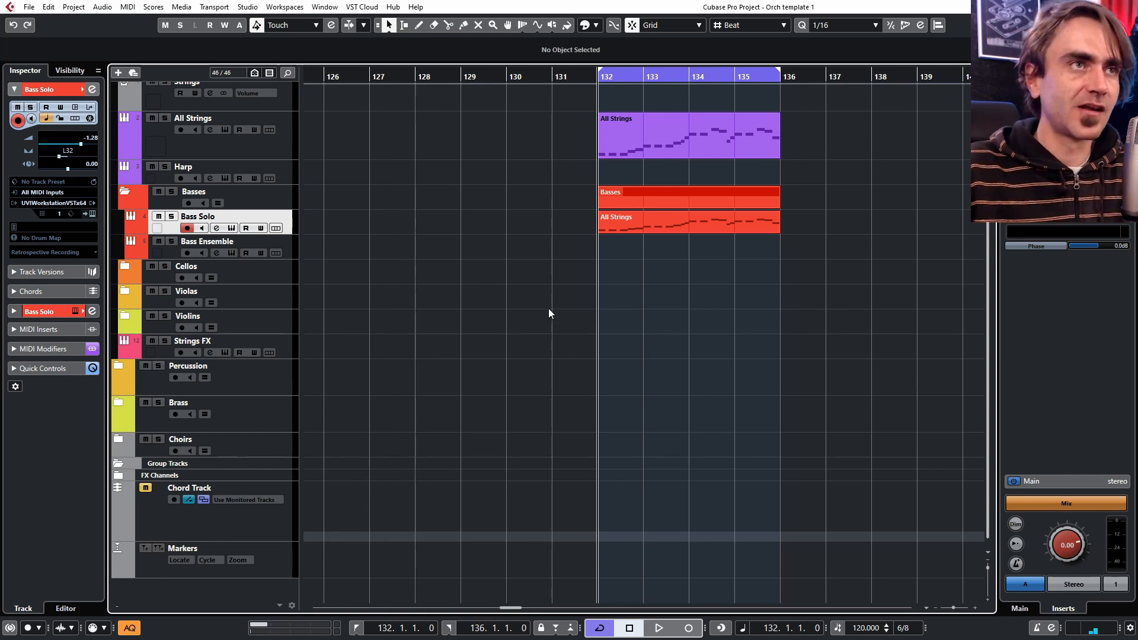
Step: Mute the All Strings track and delete both upper lines of short notes from the Bass Solo part, leaving the low melody
{"action": "left_click_drag", "start_coordinate": [605, 267], "coordinate": [641, 228]}
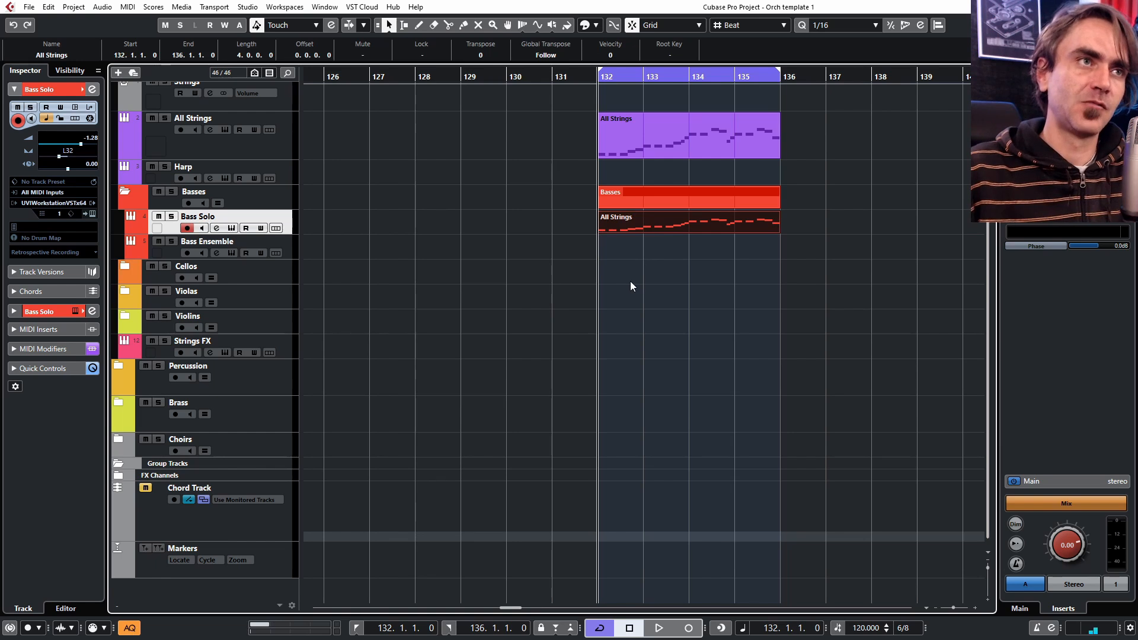
{"action": "left_click", "coordinate": [673, 268]}
{"action": "scroll", "coordinate": [613, 253], "scroll_direction": "up", "scroll_amount": 2}
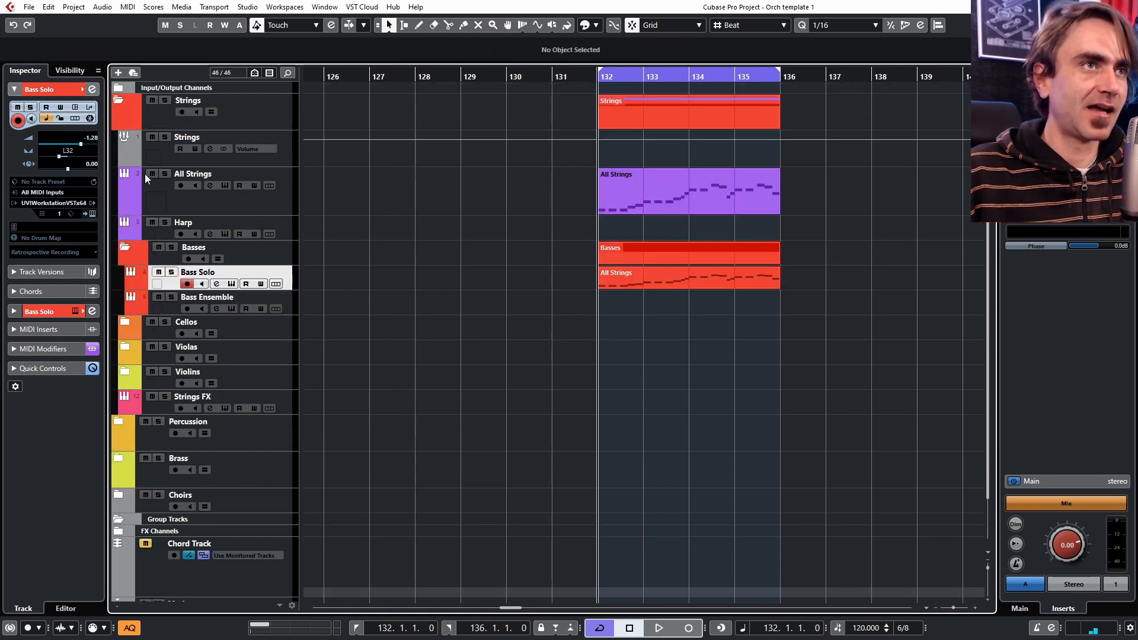
{"action": "double_click", "coordinate": [645, 277]}
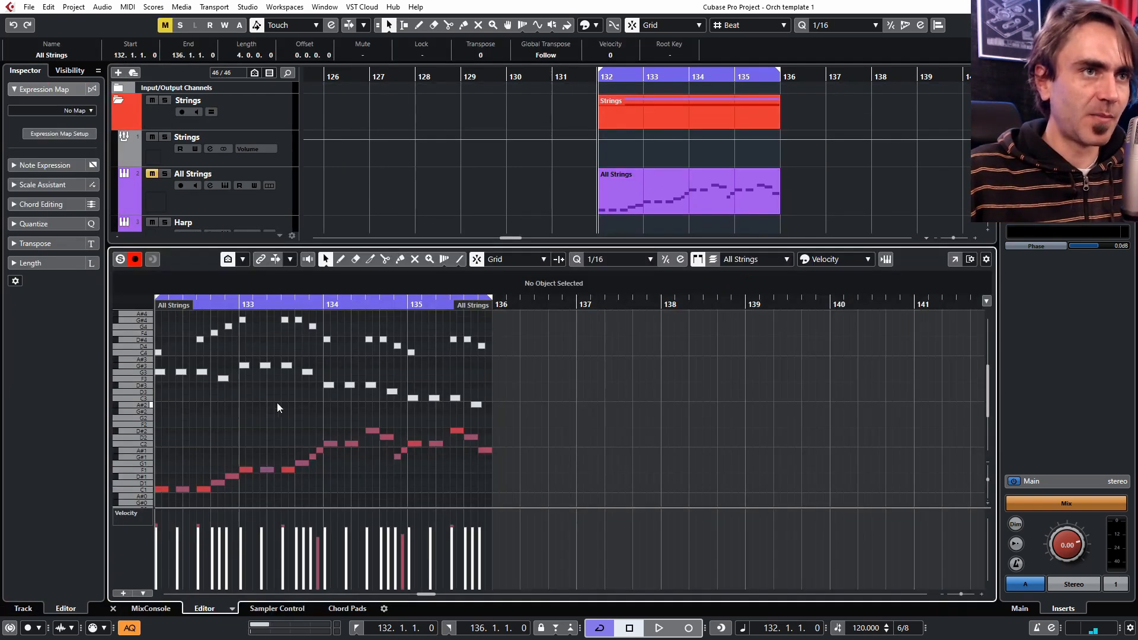
{"action": "left_click_drag", "start_coordinate": [583, 399], "coordinate": [670, 419]}
{"action": "key", "text": "Delete"}
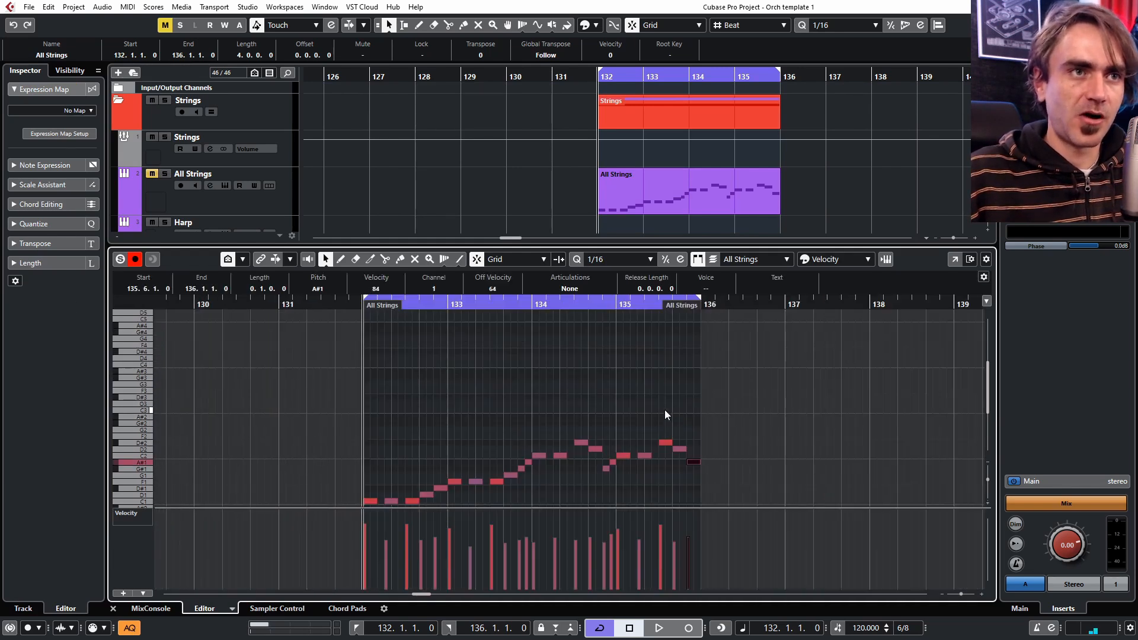
{"action": "key", "text": "Delete"}
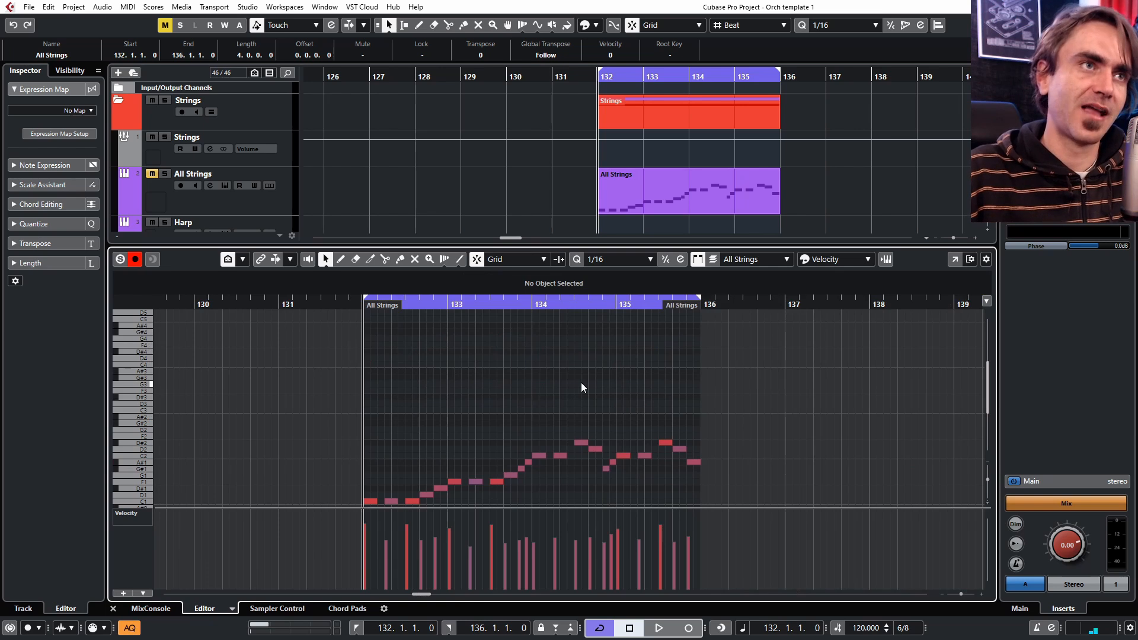
Step: Play back the low melody on Bass Solo and set the track volume to 1.16
{"action": "key", "text": "space"}
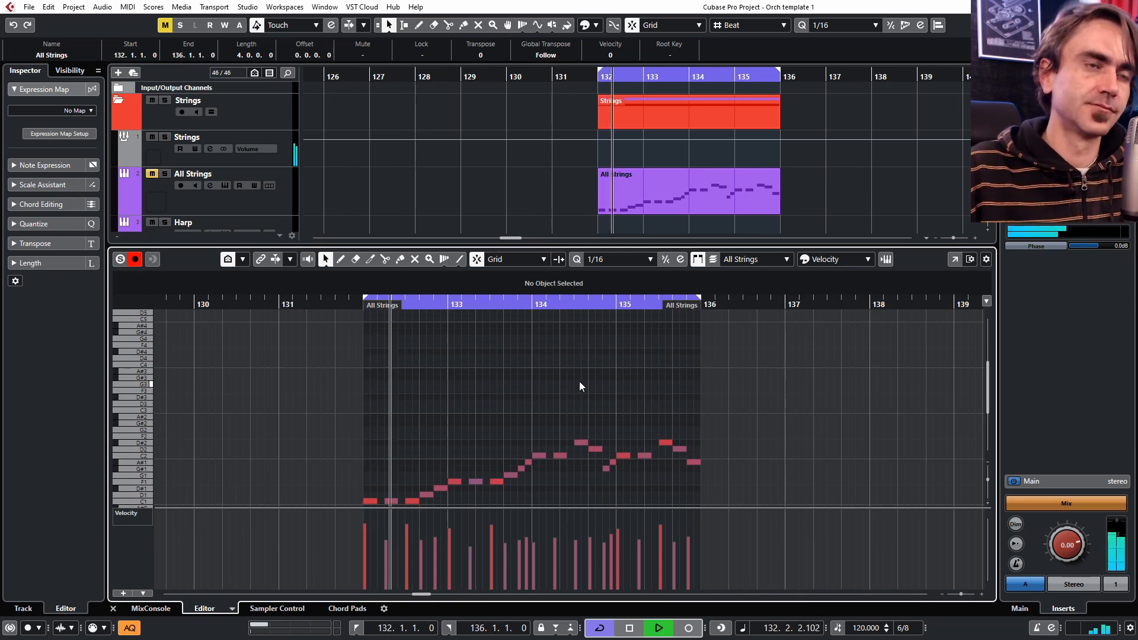
{"action": "scroll", "coordinate": [569, 404], "scroll_direction": "down", "scroll_amount": 3}
{"action": "scroll", "coordinate": [542, 418], "scroll_direction": "up", "scroll_amount": 1, "text": "ctrl"}
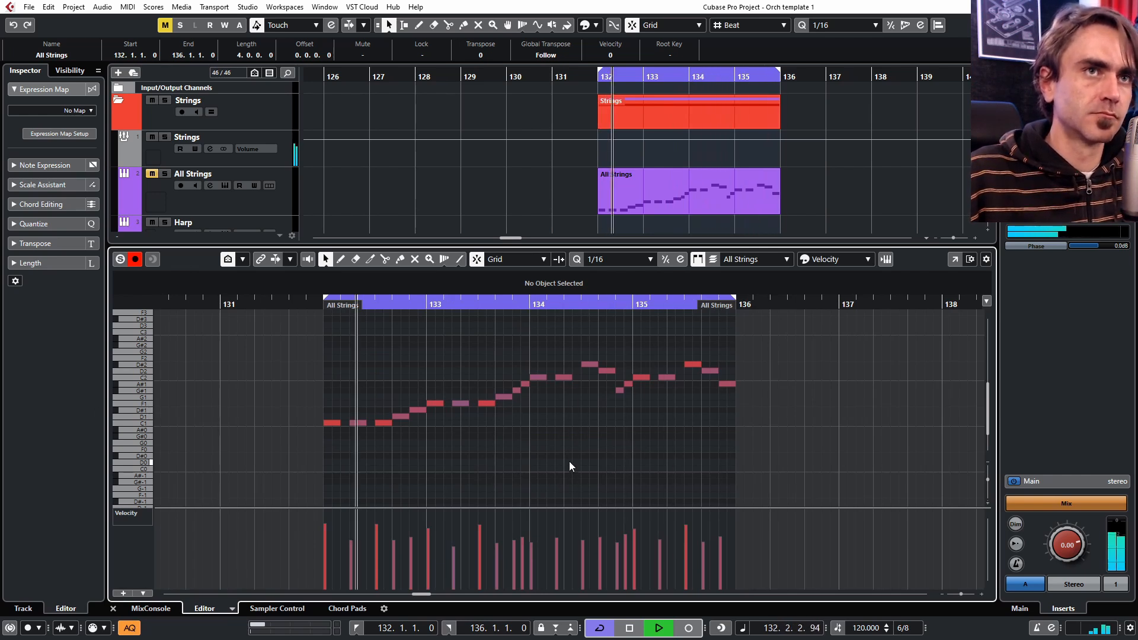
{"action": "left_click", "coordinate": [113, 609]}
{"action": "key", "text": "space"}
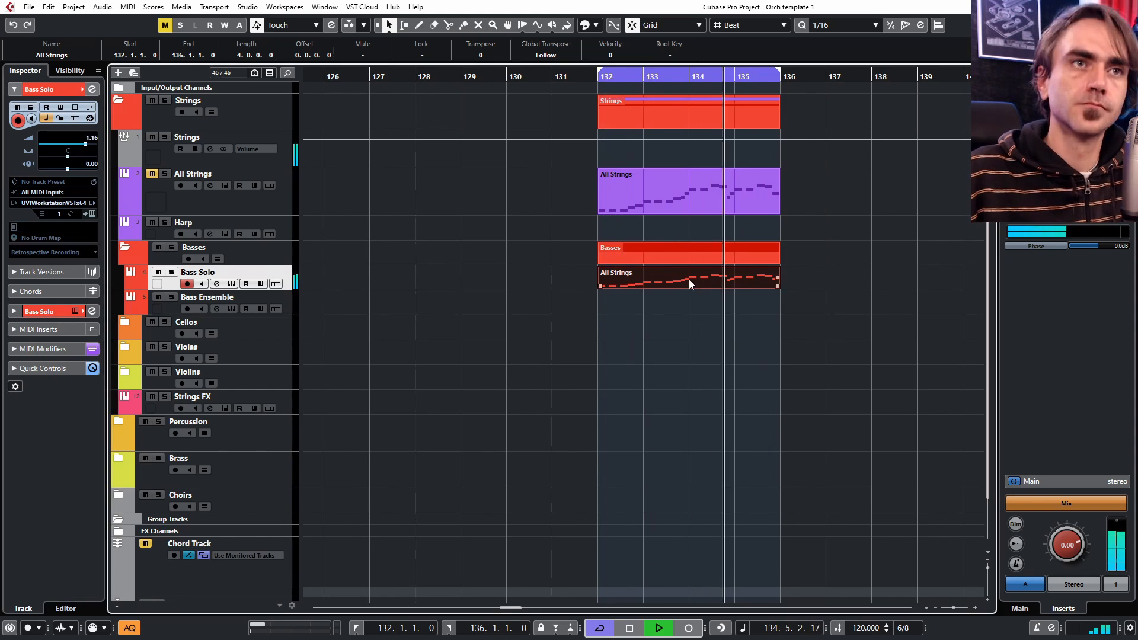
Step: Audition the Bass Solo part again while checking its instrument's Marcato articulation and keyswitches
{"action": "key", "text": "ctrl+e"}
{"action": "key", "text": "space"}
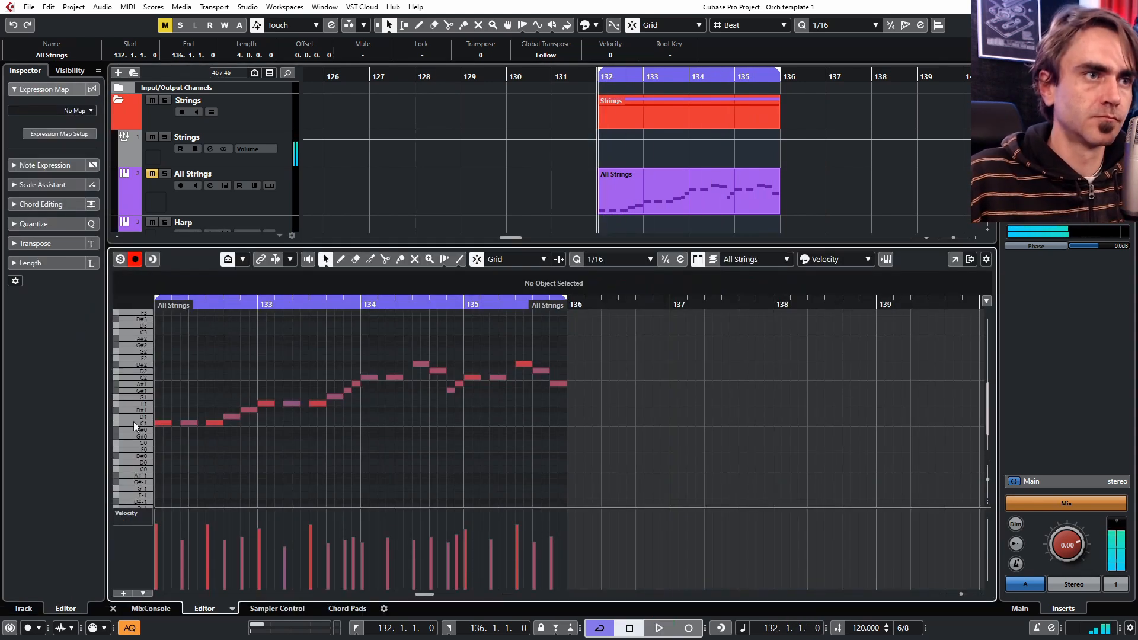
{"action": "scroll", "coordinate": [133, 422], "scroll_direction": "up", "scroll_amount": 1}
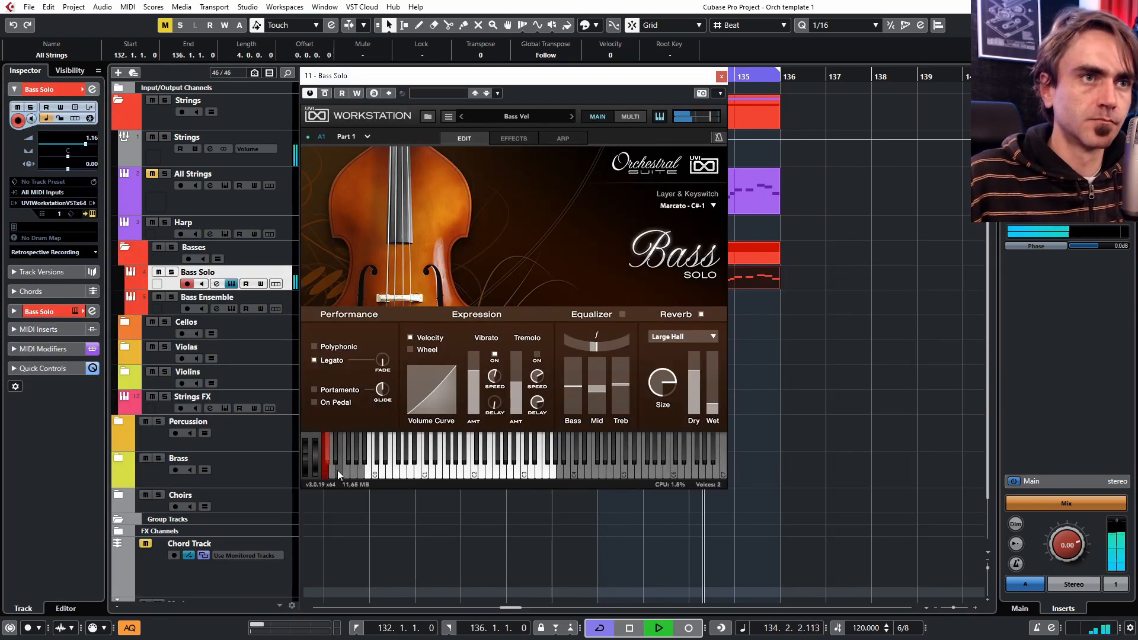
{"action": "key", "text": "space"}
{"action": "key", "text": "Escape"}
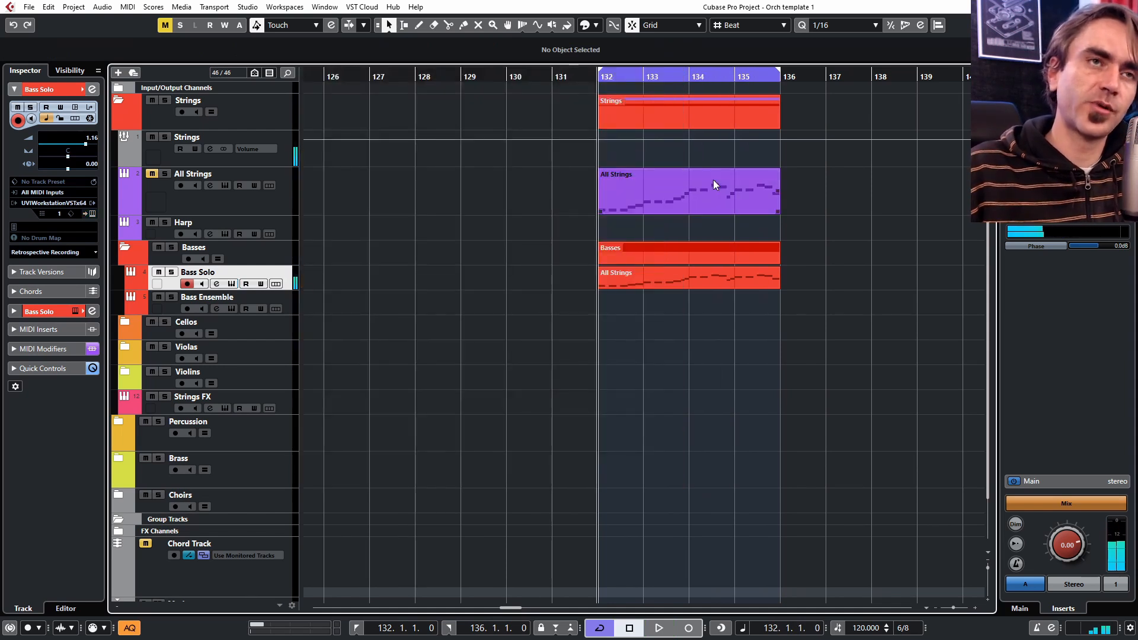
Step: Move the low-melody part from Bass Solo to Bass Ensemble, with track volume 0.35 and the instrument's volume curve bent upward
{"action": "left_click_drag", "start_coordinate": [605, 280], "coordinate": [620, 310]}
{"action": "left_click", "coordinate": [287, 299]}
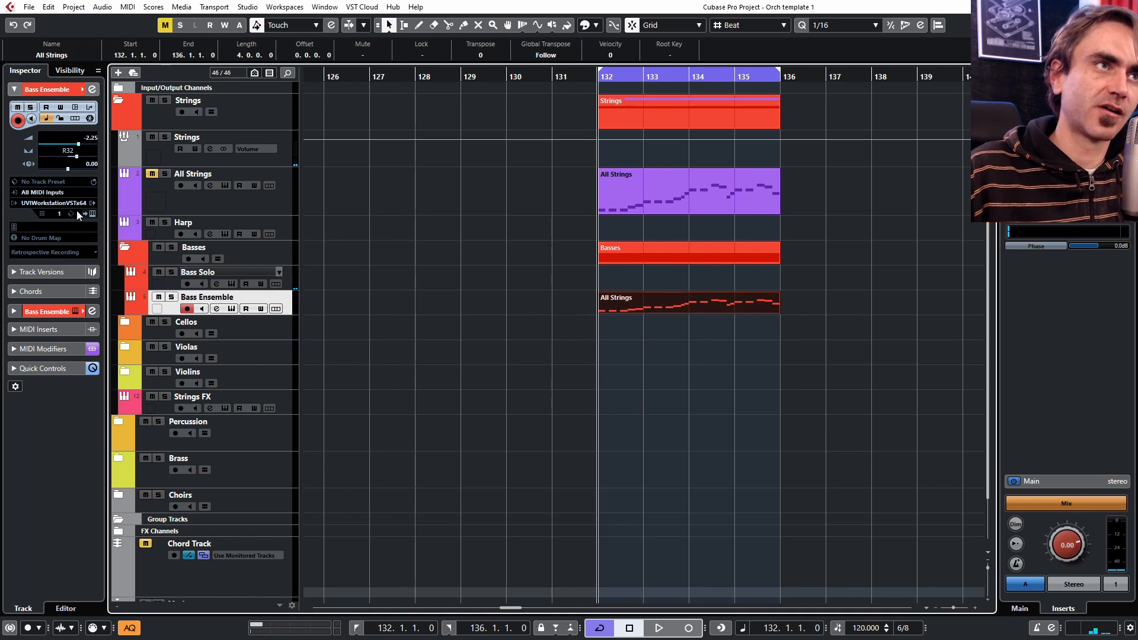
{"action": "left_click", "coordinate": [92, 215]}
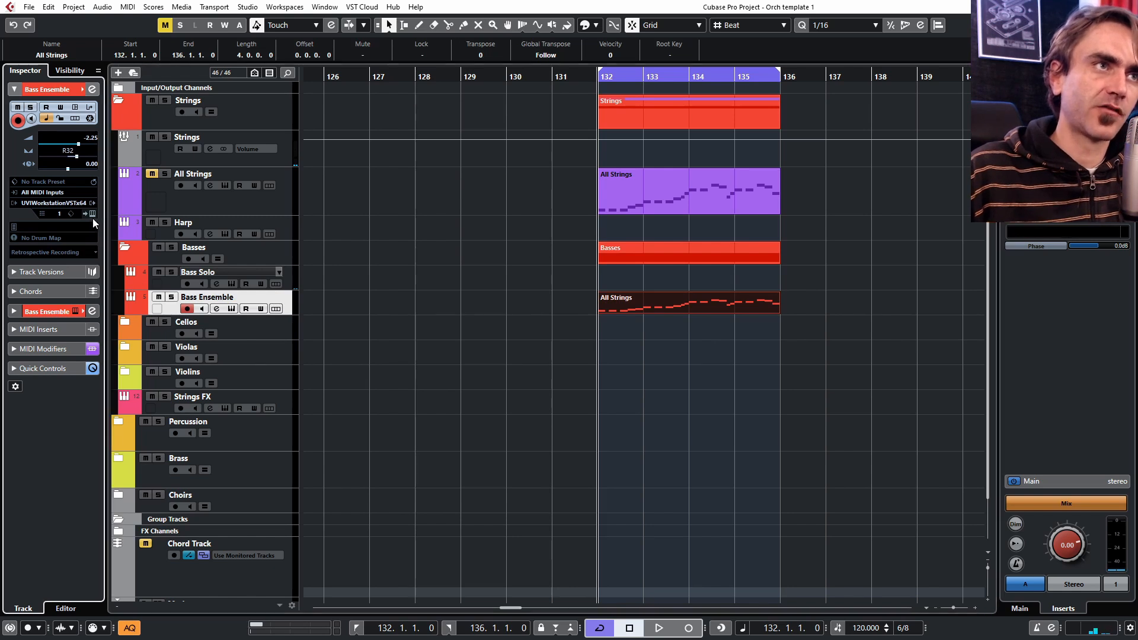
{"action": "left_click", "coordinate": [74, 156], "text": "ctrl"}
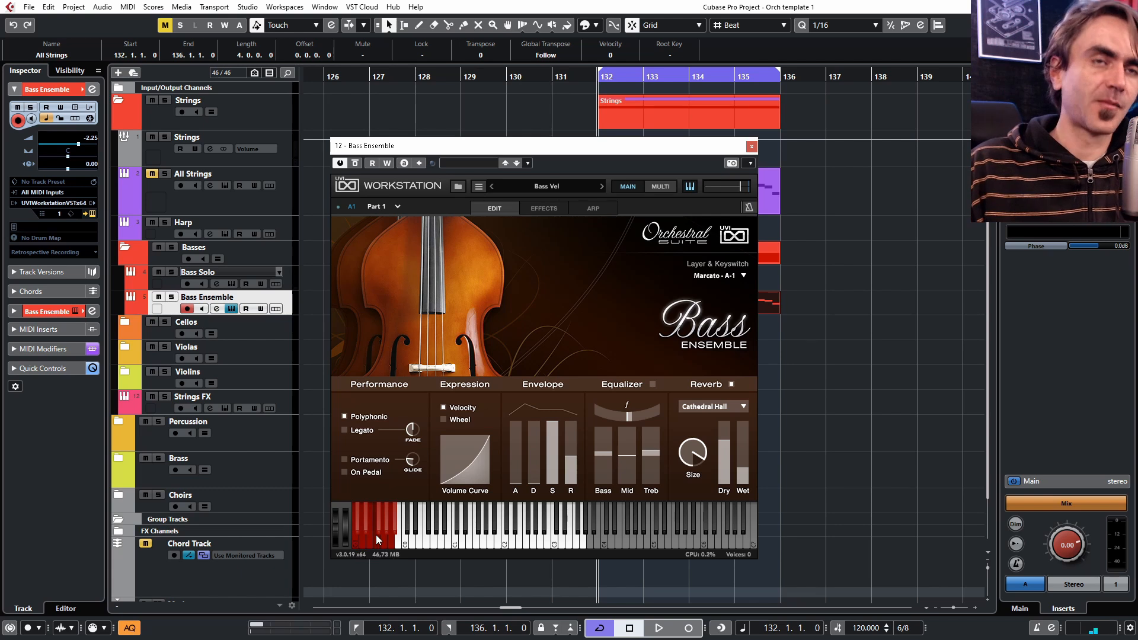
{"action": "left_click", "coordinate": [868, 266]}
{"action": "left_click", "coordinate": [752, 146]}
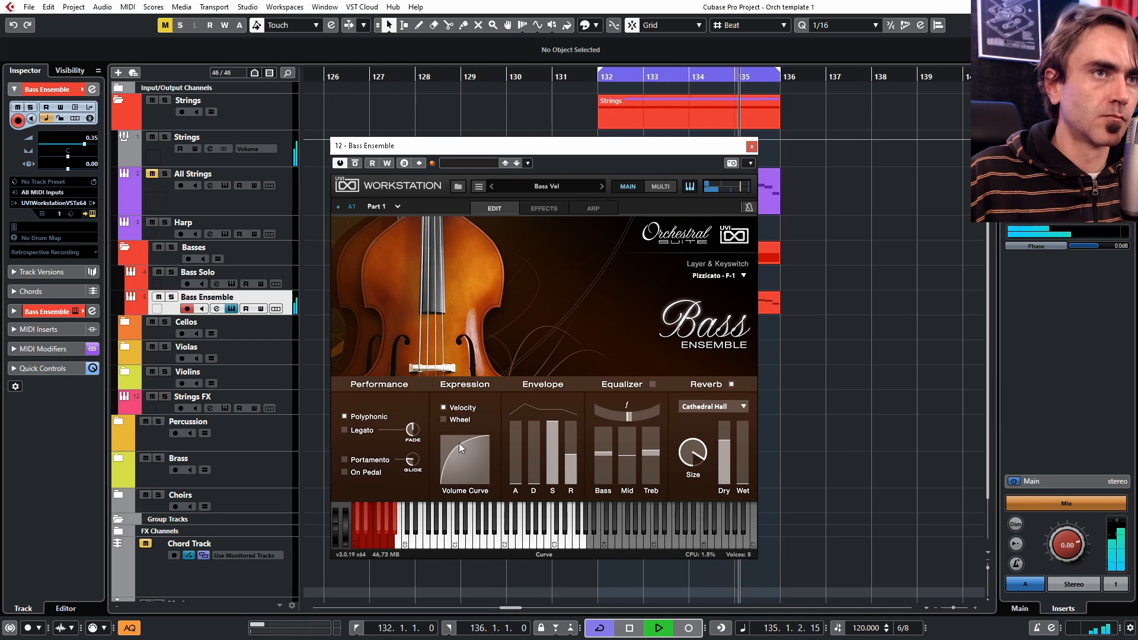
Step: Compare the Sustain Smooth, Run Down Min and Tremolo articulations during playback, and set the Bass Ensemble to Marcato
{"action": "left_click", "coordinate": [373, 532]}
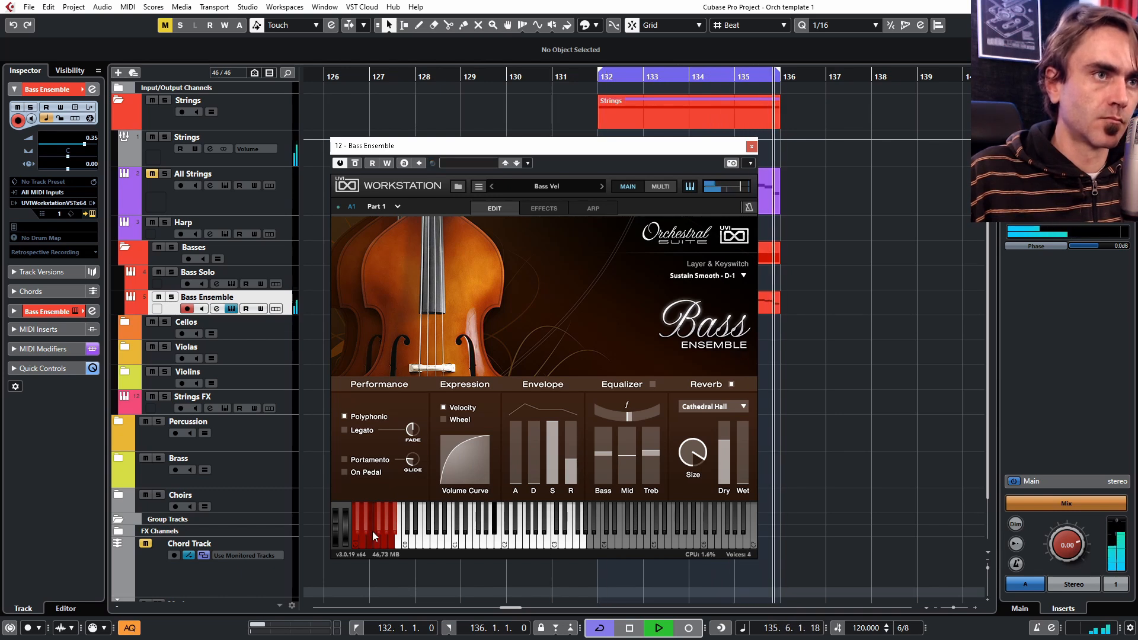
{"action": "left_click", "coordinate": [370, 542]}
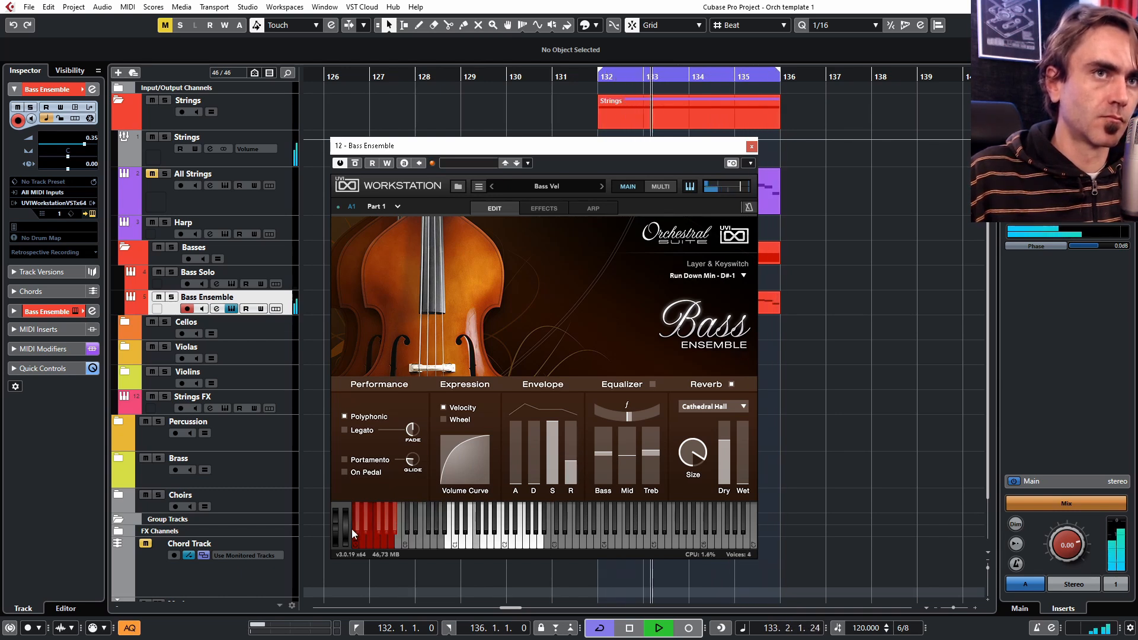
{"action": "left_click", "coordinate": [383, 544]}
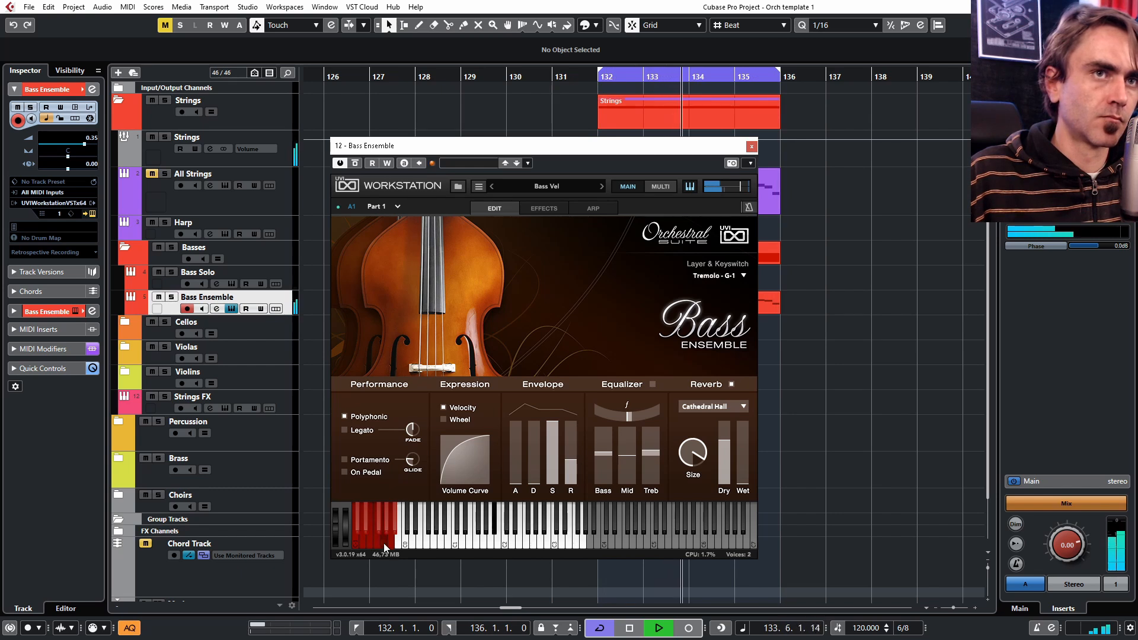
{"action": "left_click", "coordinate": [729, 276]}
{"action": "left_click", "coordinate": [706, 290]}
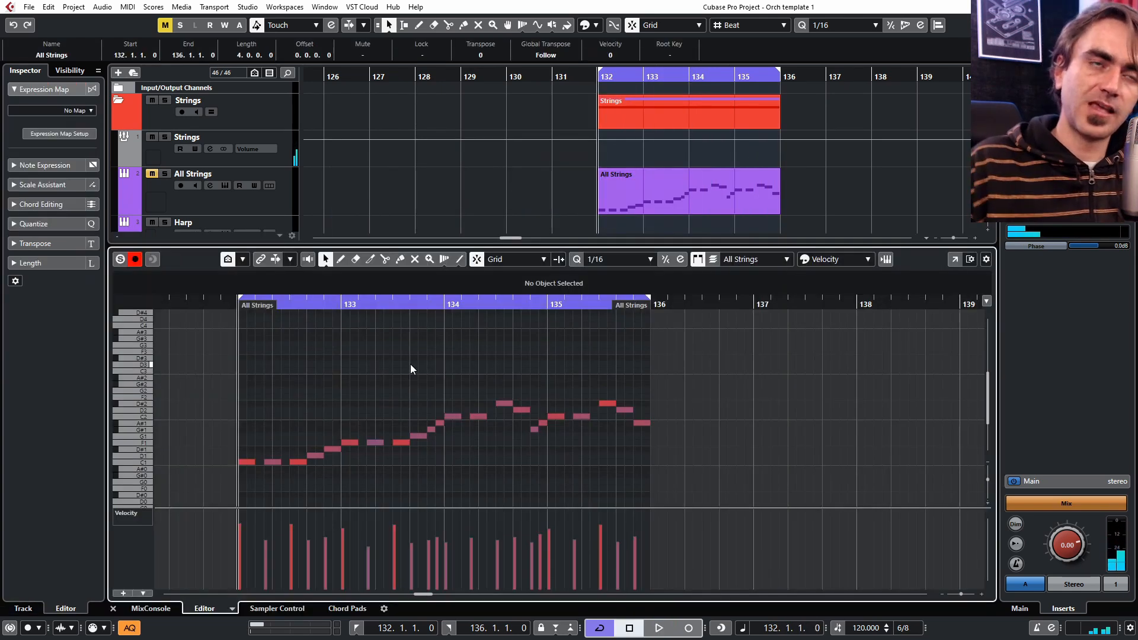
{"action": "left_click", "coordinate": [114, 609]}
{"action": "left_click", "coordinate": [806, 501]}
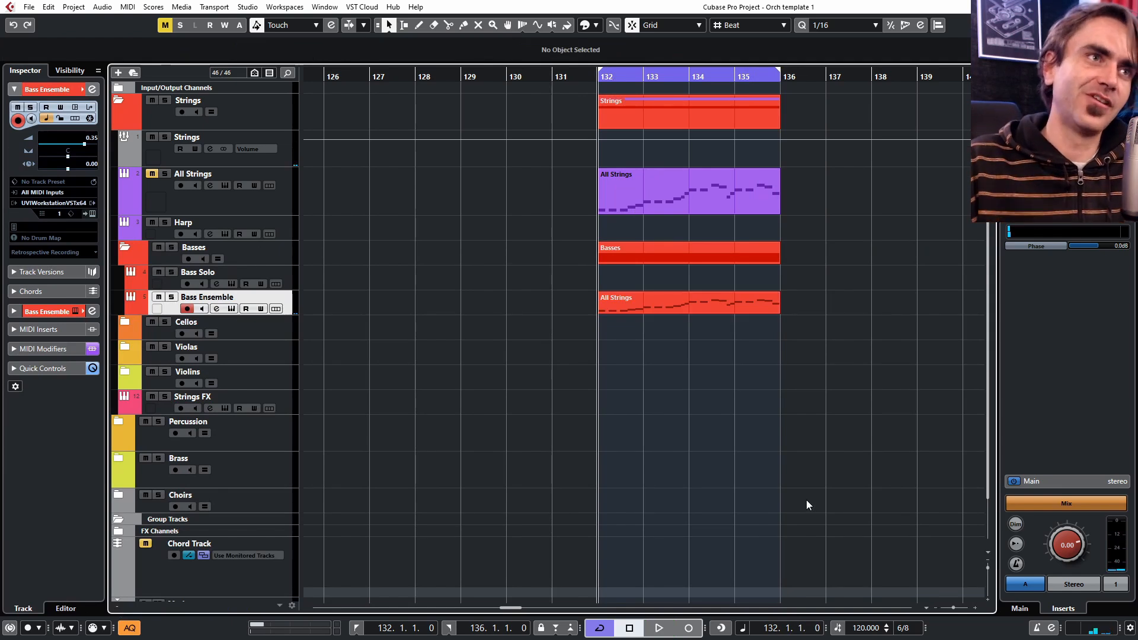
Step: Audition single low notes and notes an octave higher on the Bass Ensemble instrument's keyboard in the Marcato articulation
{"action": "left_click", "coordinate": [699, 308]}
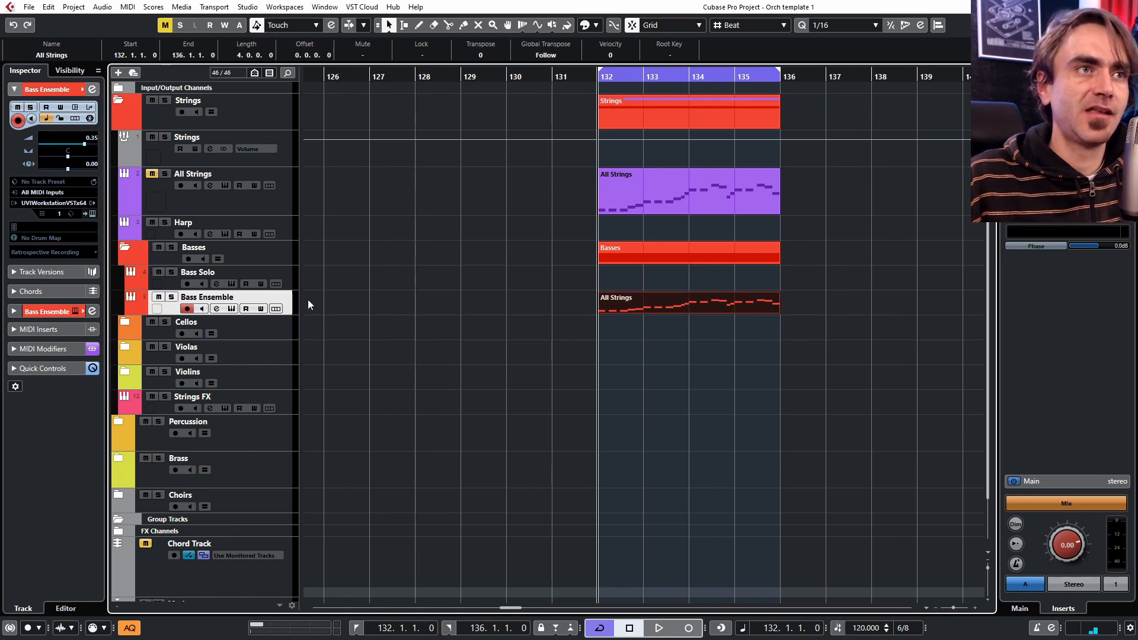
{"action": "left_click", "coordinate": [94, 214]}
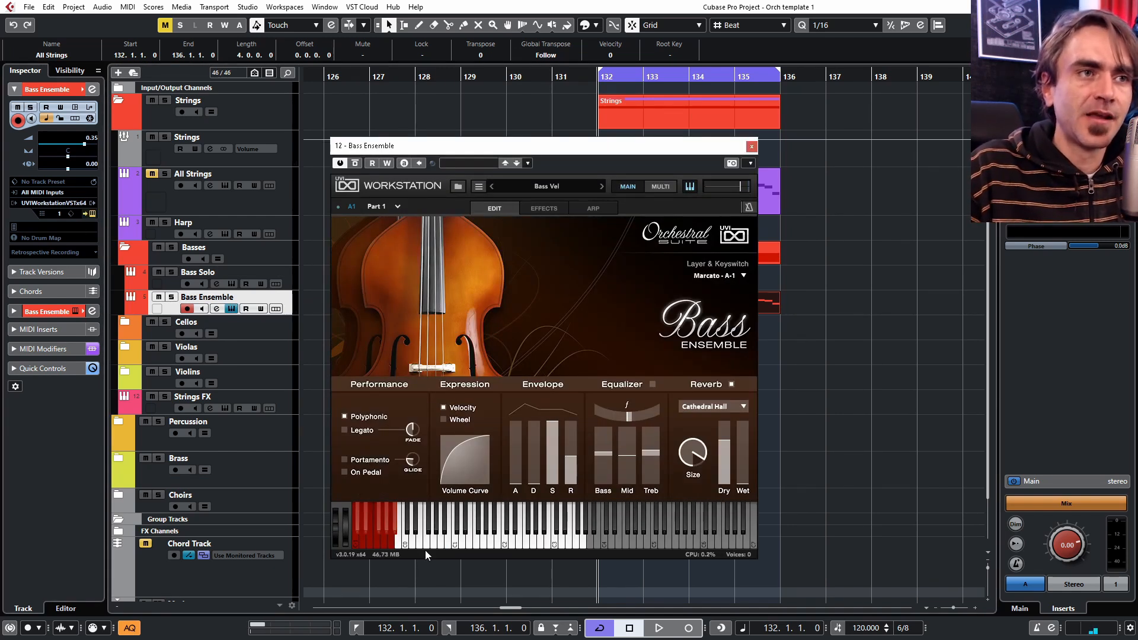
{"action": "left_click", "coordinate": [452, 533]}
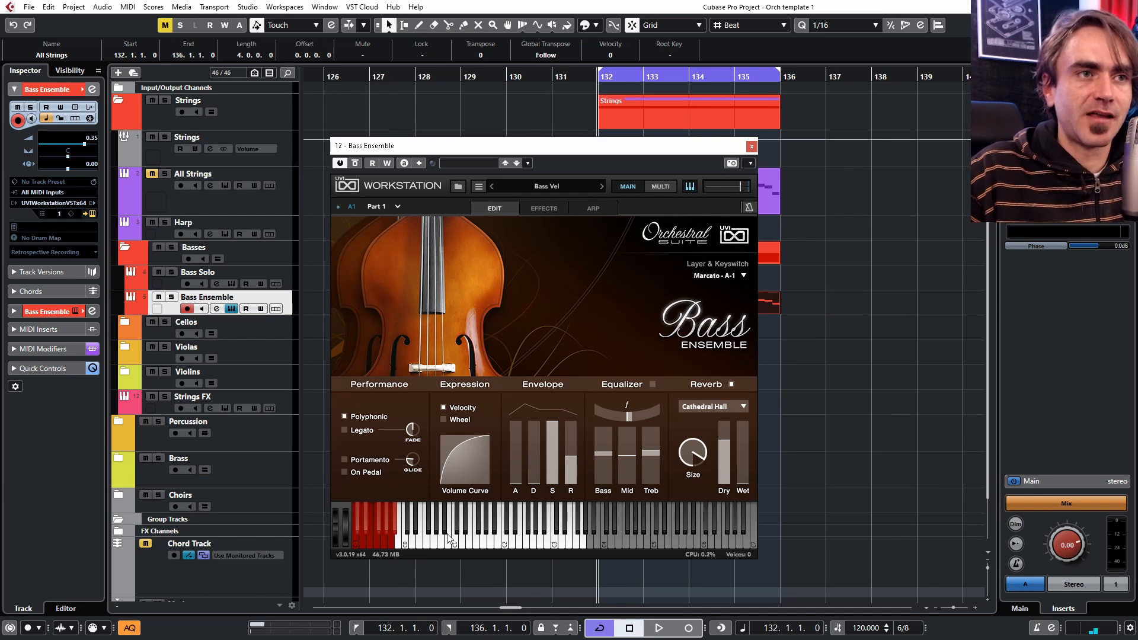
{"action": "left_click", "coordinate": [444, 528]}
{"action": "left_click", "coordinate": [444, 528]}
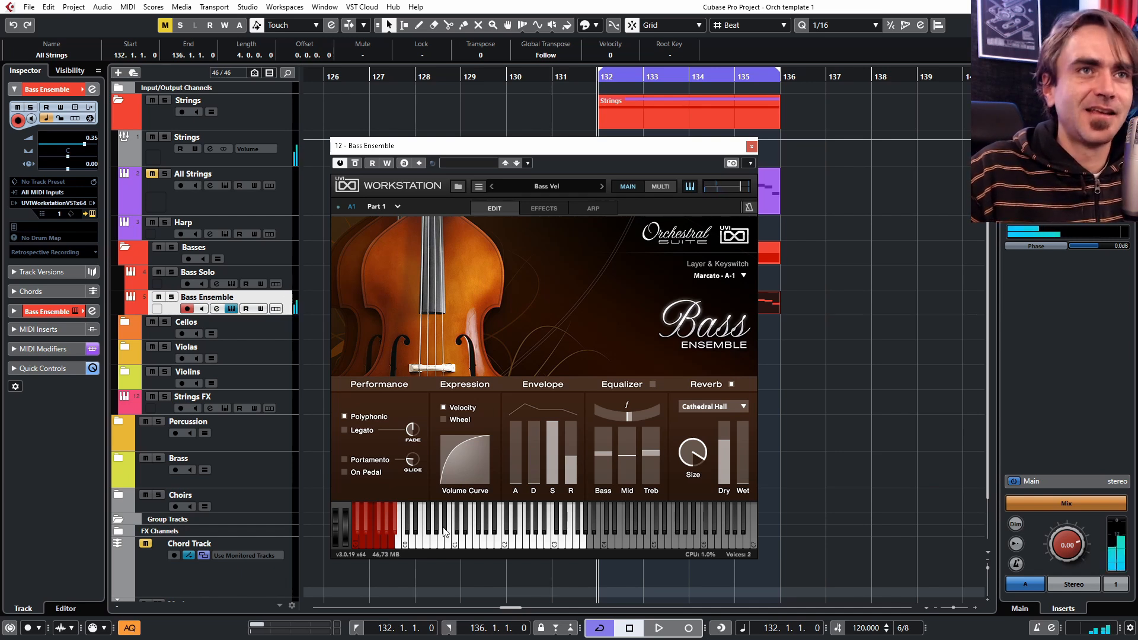
{"action": "left_click", "coordinate": [444, 529]}
{"action": "left_click", "coordinate": [496, 528]}
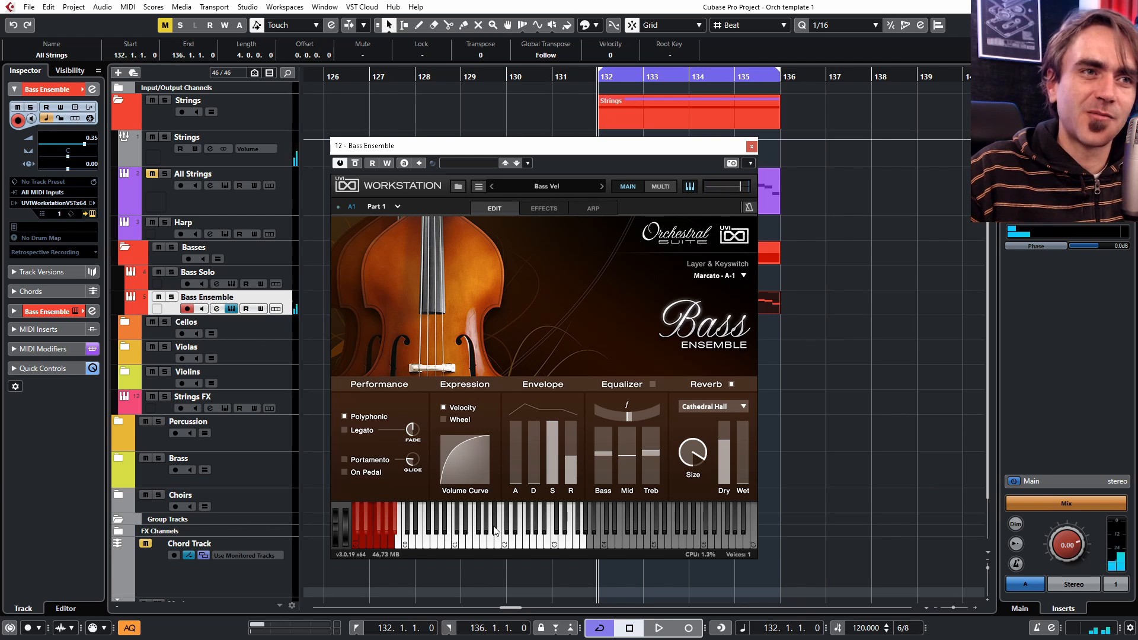
{"action": "left_click", "coordinate": [496, 527]}
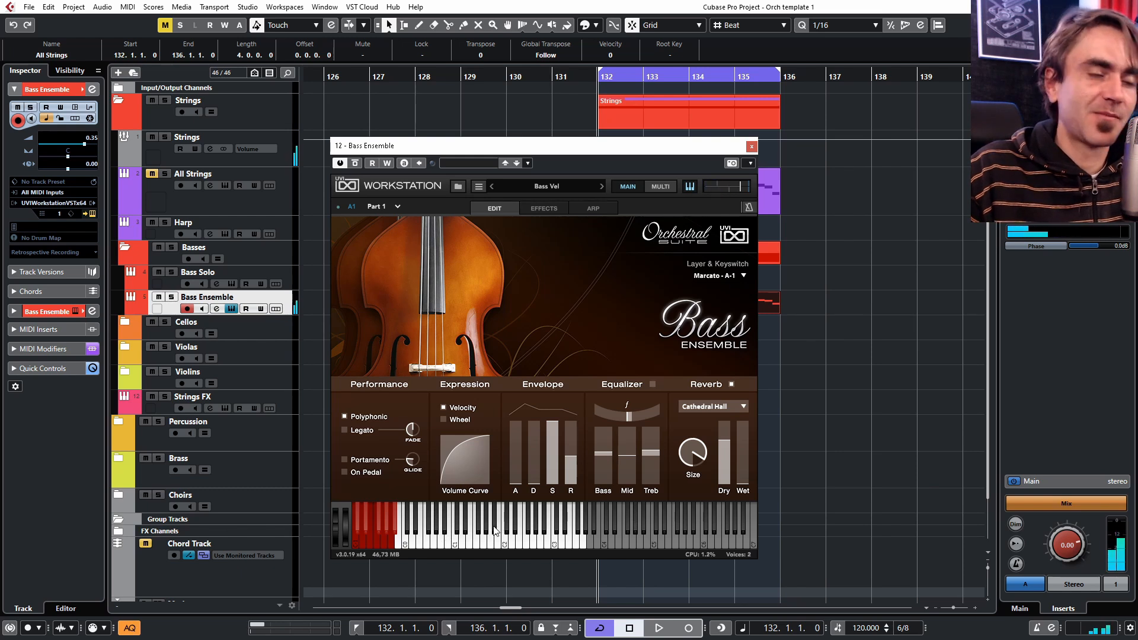
{"action": "left_click", "coordinate": [463, 530]}
{"action": "left_click", "coordinate": [443, 531]}
{"action": "left_click", "coordinate": [449, 532]}
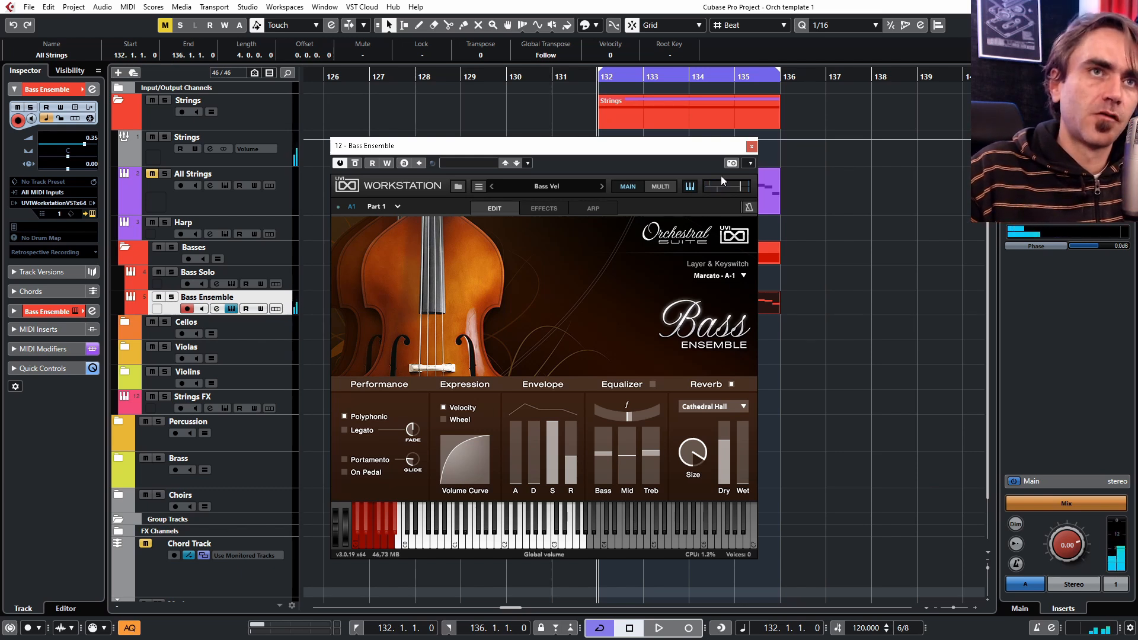
{"action": "left_click", "coordinate": [751, 147]}
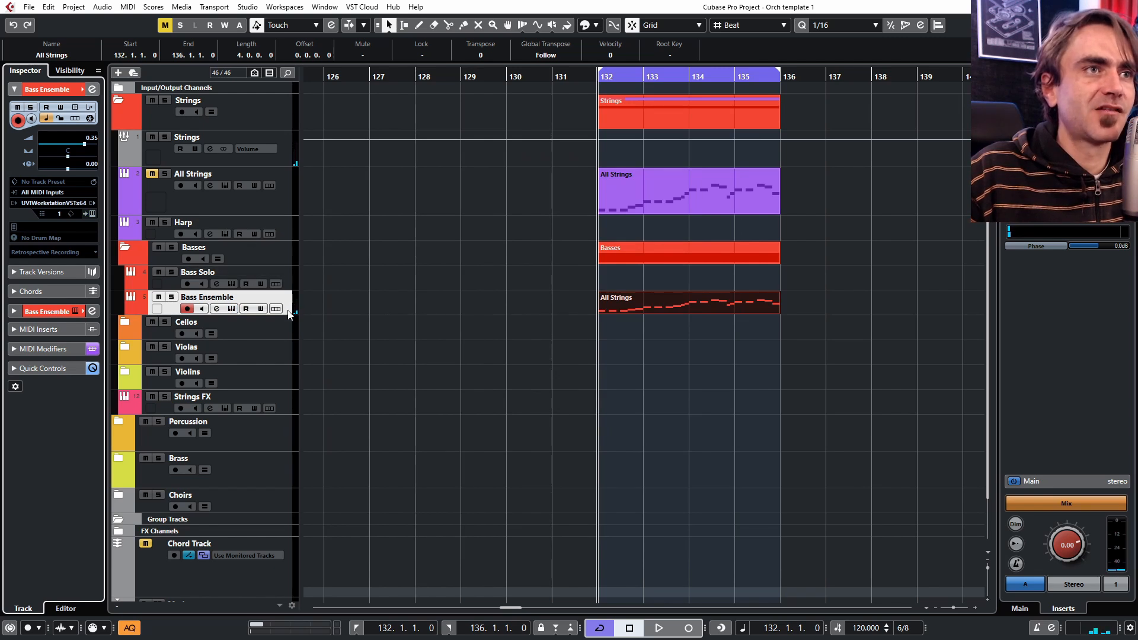
Step: Compare the MIDI Modifiers transpose settings of the Bass Ensemble and All Strings tracks during playback
{"action": "left_click", "coordinate": [16, 349]}
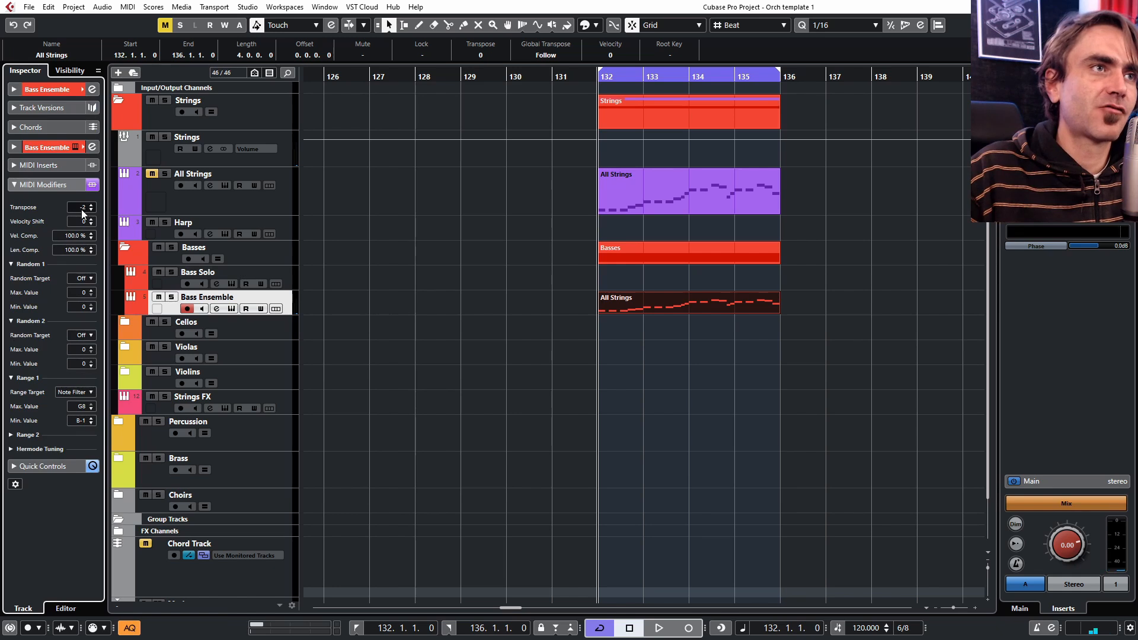
{"action": "left_click", "coordinate": [612, 418]}
{"action": "key", "text": "space"}
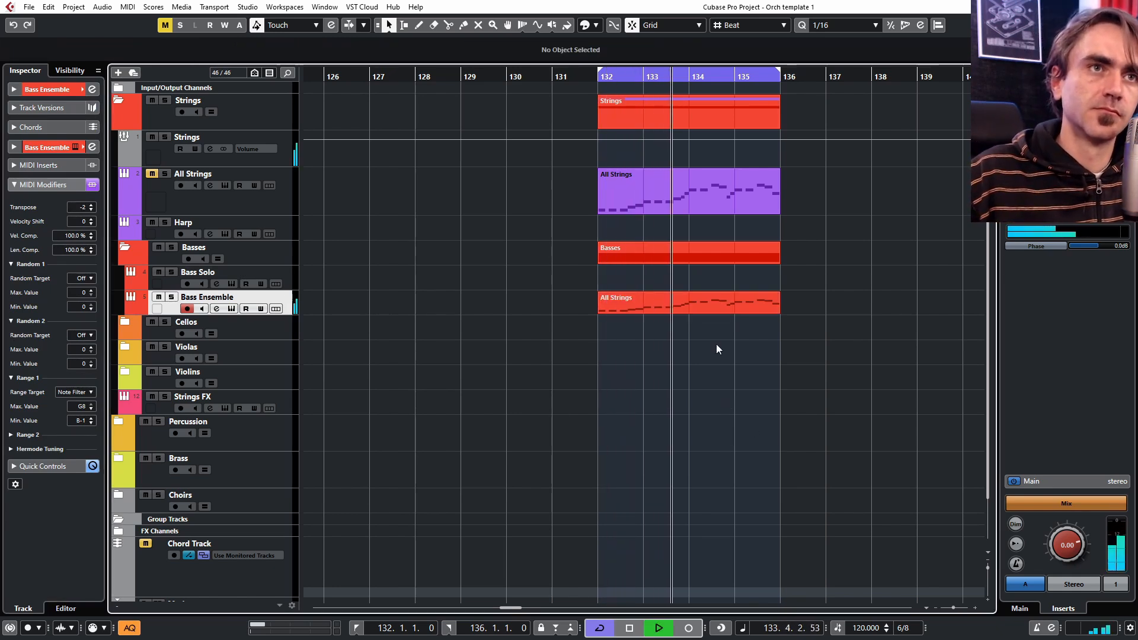
{"action": "left_click", "coordinate": [166, 188]}
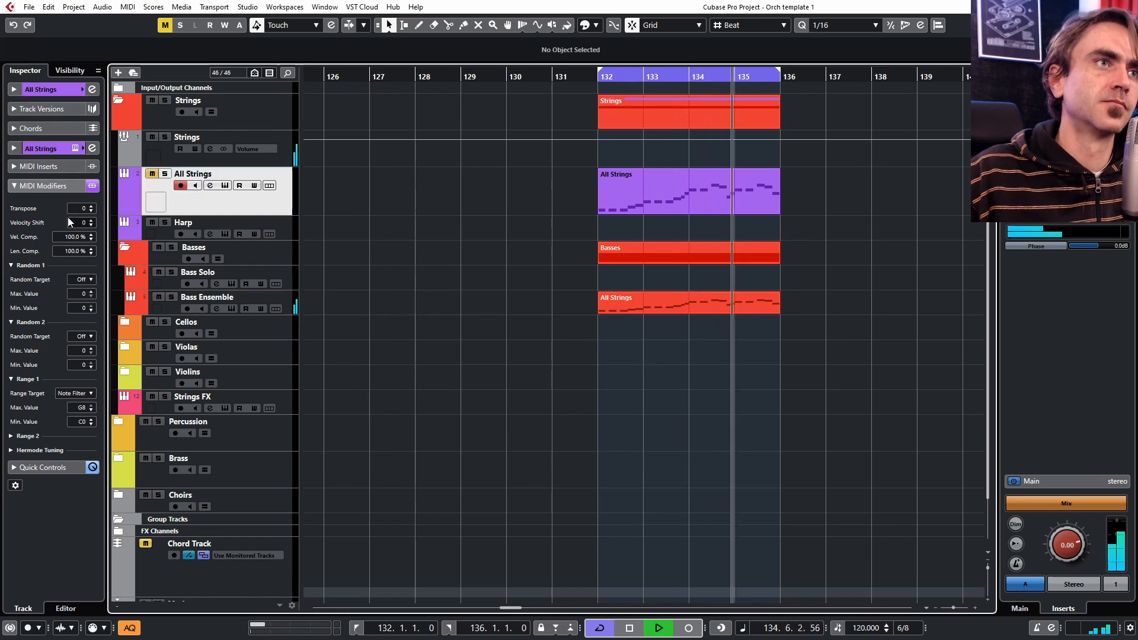
Step: Copy the All Strings part onto the Bass Solo track at bar 132 and open the copy for note editing
{"action": "left_click_drag", "start_coordinate": [720, 195], "coordinate": [720, 277]}
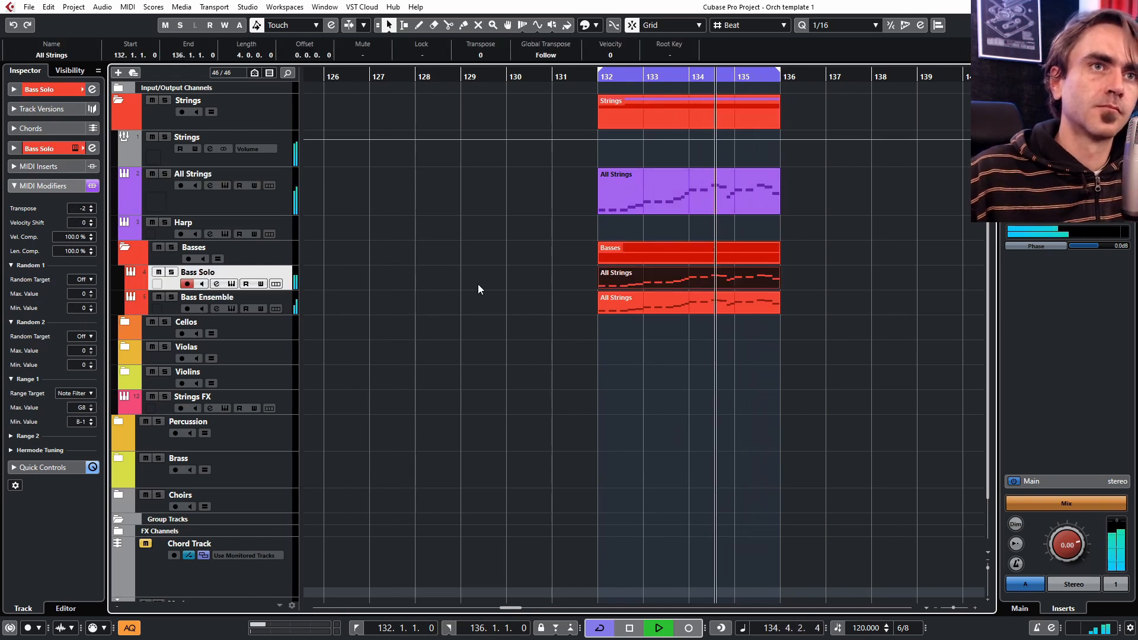
{"action": "double_click", "coordinate": [652, 276]}
{"action": "key", "text": "space"}
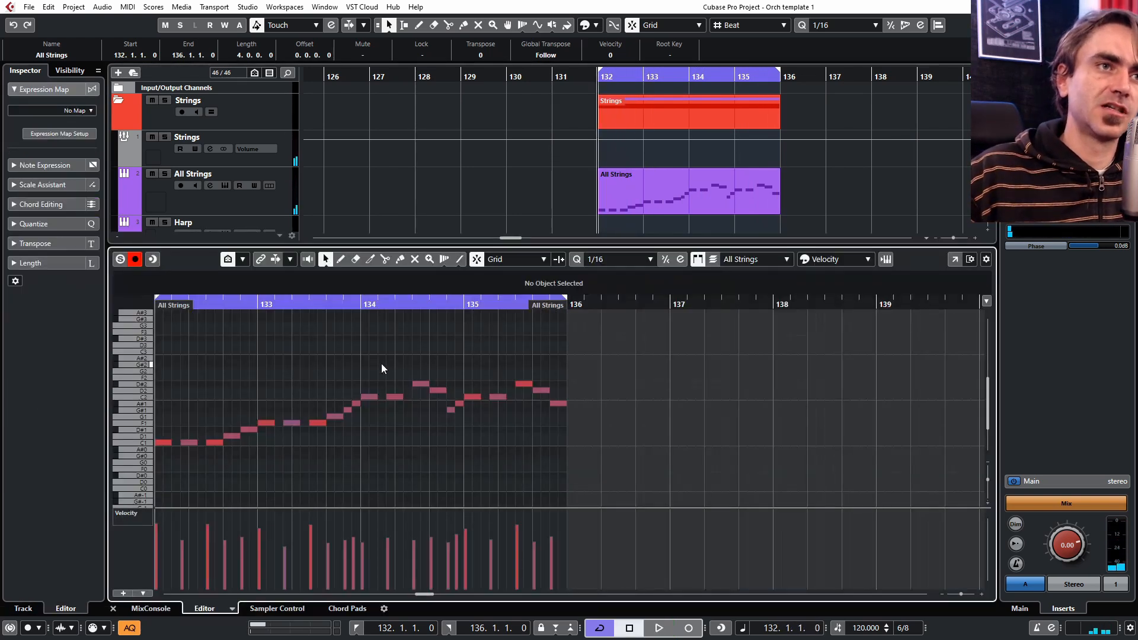
Step: Mute the unaccented notes of the Bass Solo part from bar 132 through the second note of bar 134
{"action": "scroll", "coordinate": [395, 365], "scroll_direction": "left", "scroll_amount": 2}
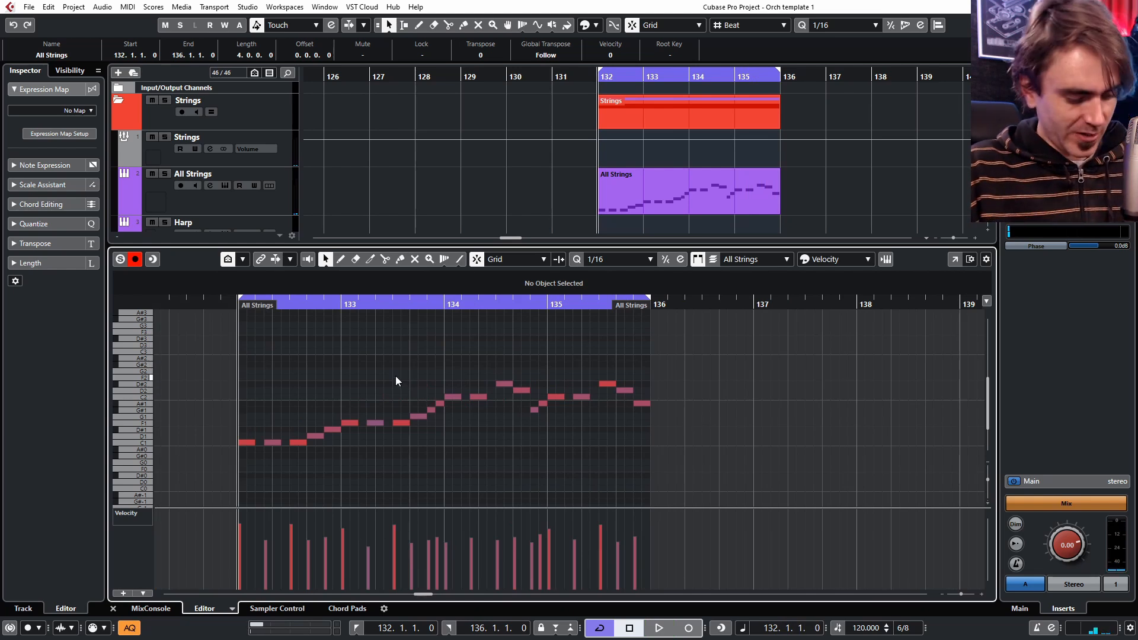
{"action": "key", "text": "7"}
{"action": "left_click_drag", "start_coordinate": [313, 416], "coordinate": [334, 462]}
{"action": "left_click", "coordinate": [374, 352]}
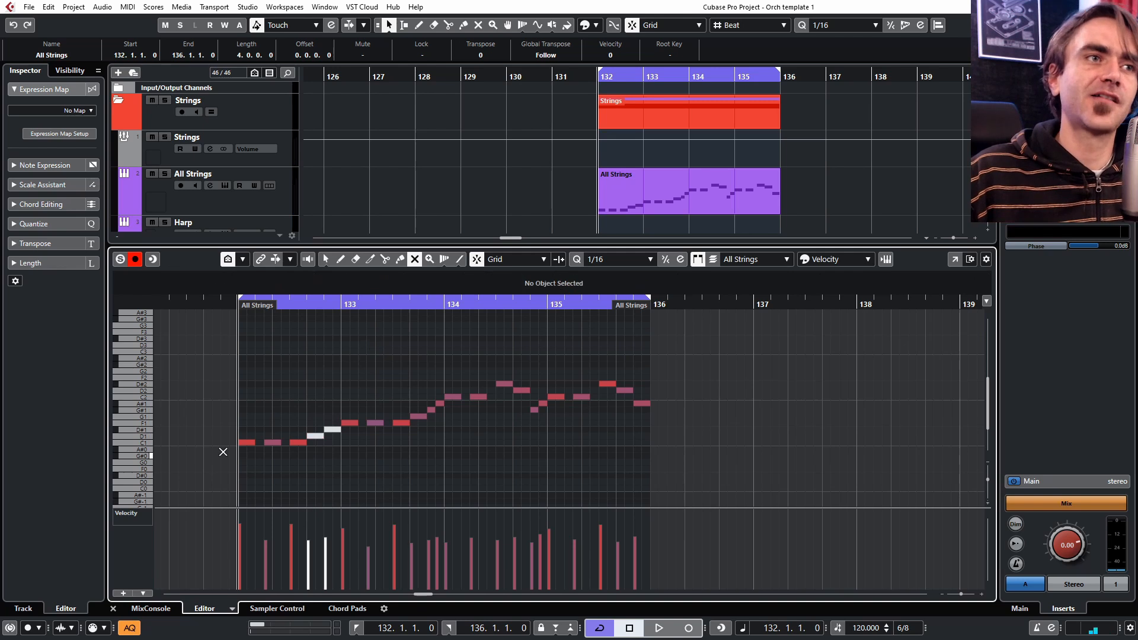
{"action": "left_click_drag", "start_coordinate": [266, 405], "coordinate": [284, 468]}
{"action": "left_click_drag", "start_coordinate": [381, 403], "coordinate": [379, 440]}
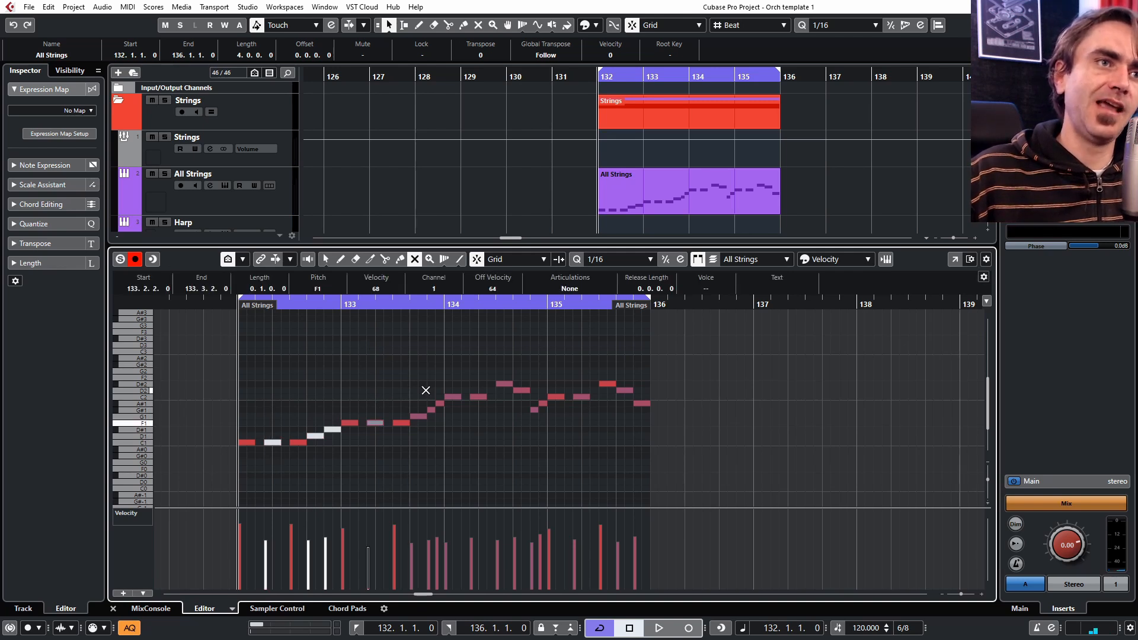
{"action": "left_click_drag", "start_coordinate": [417, 389], "coordinate": [441, 436]}
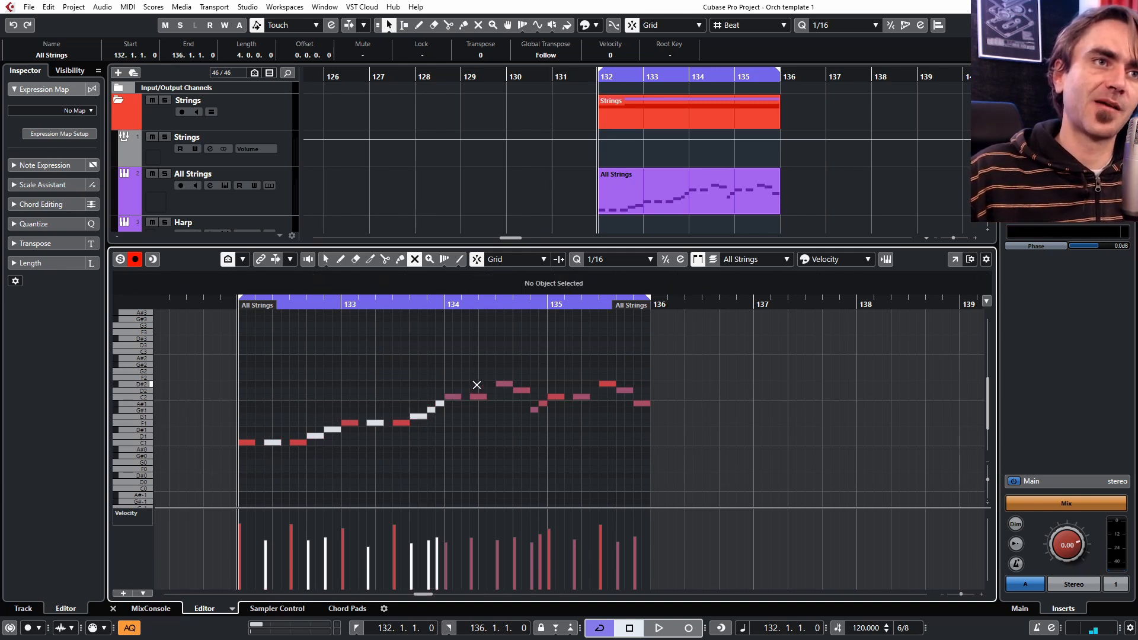
{"action": "left_click_drag", "start_coordinate": [477, 385], "coordinate": [480, 402]}
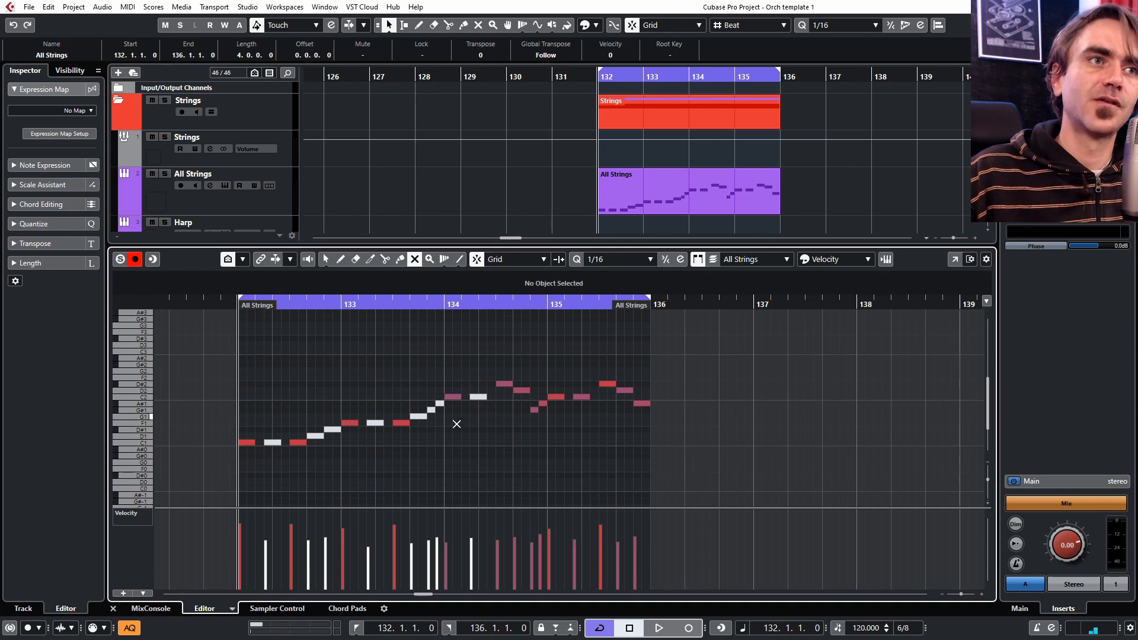
Step: Transpose all notes in bars 134 and 135 of the Bass Solo part down one octave
{"action": "right_click", "coordinate": [494, 361]}
{"action": "left_click", "coordinate": [501, 364]}
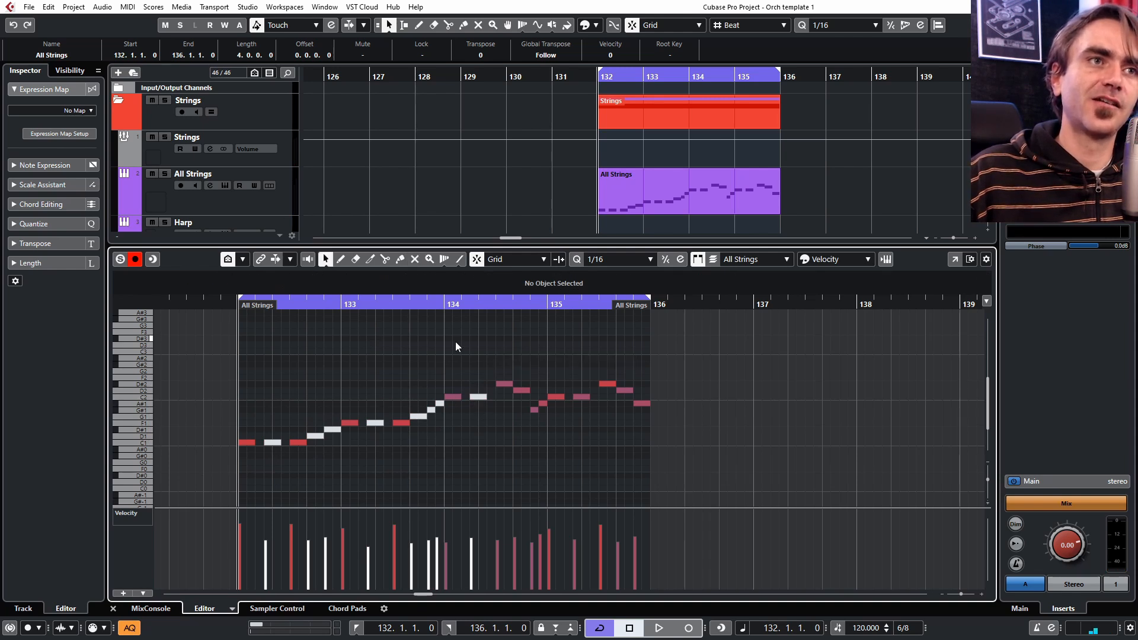
{"action": "left_click_drag", "start_coordinate": [455, 341], "coordinate": [657, 460]}
{"action": "key", "text": "shift+Down"}
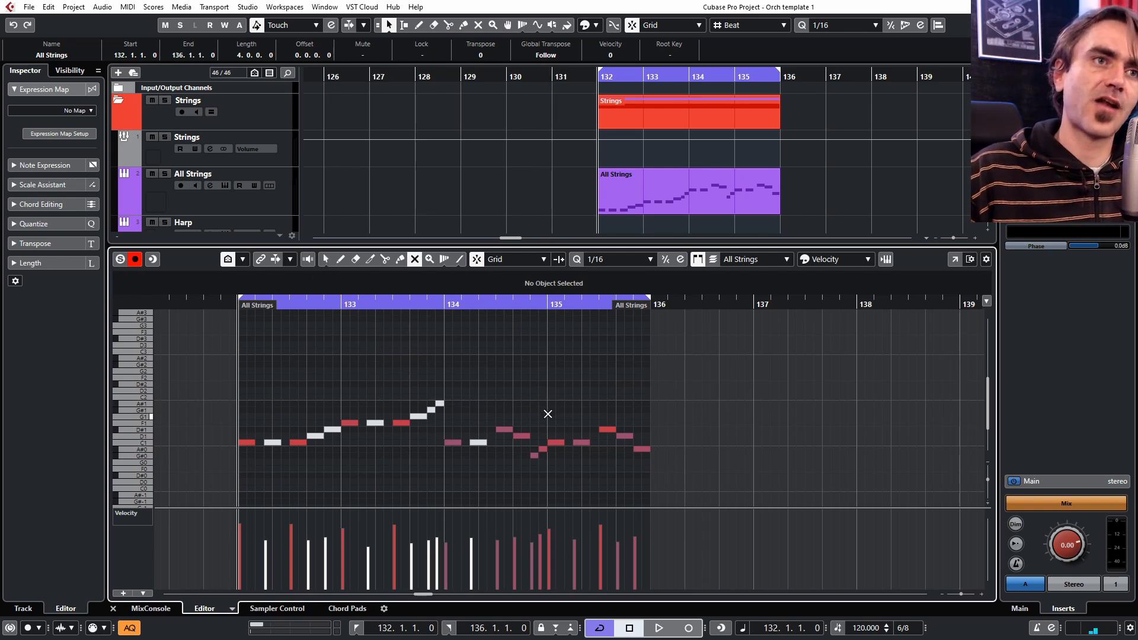
Step: Mute the two short low notes just before bar 135 and play the part back
{"action": "left_click_drag", "start_coordinate": [529, 460], "coordinate": [531, 459]}
{"action": "left_click", "coordinate": [557, 400]}
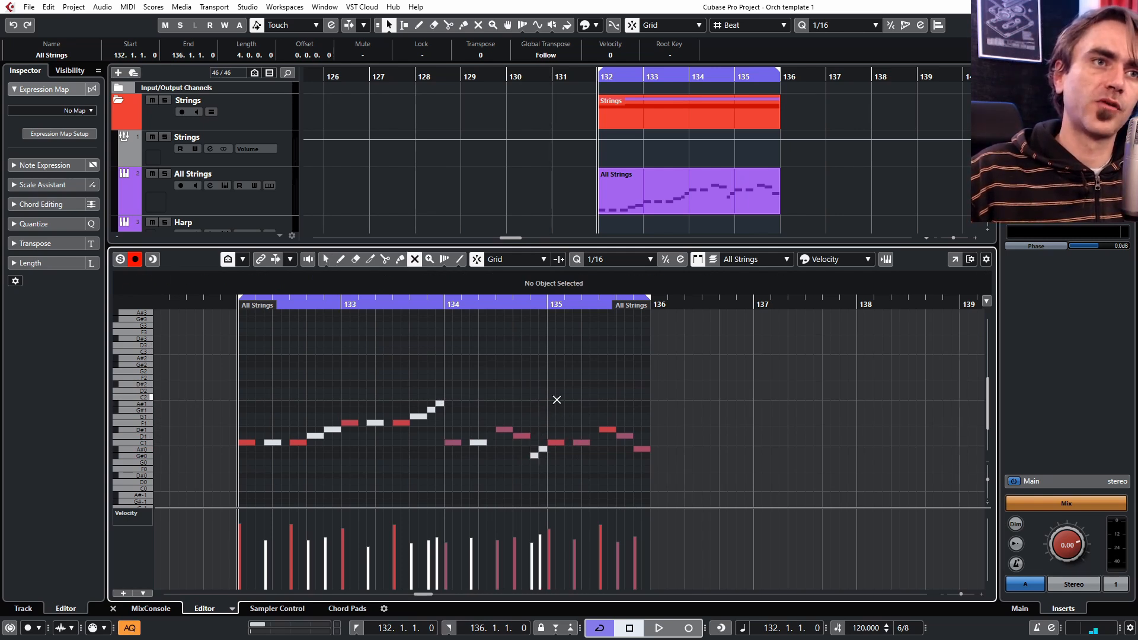
{"action": "key", "text": "space"}
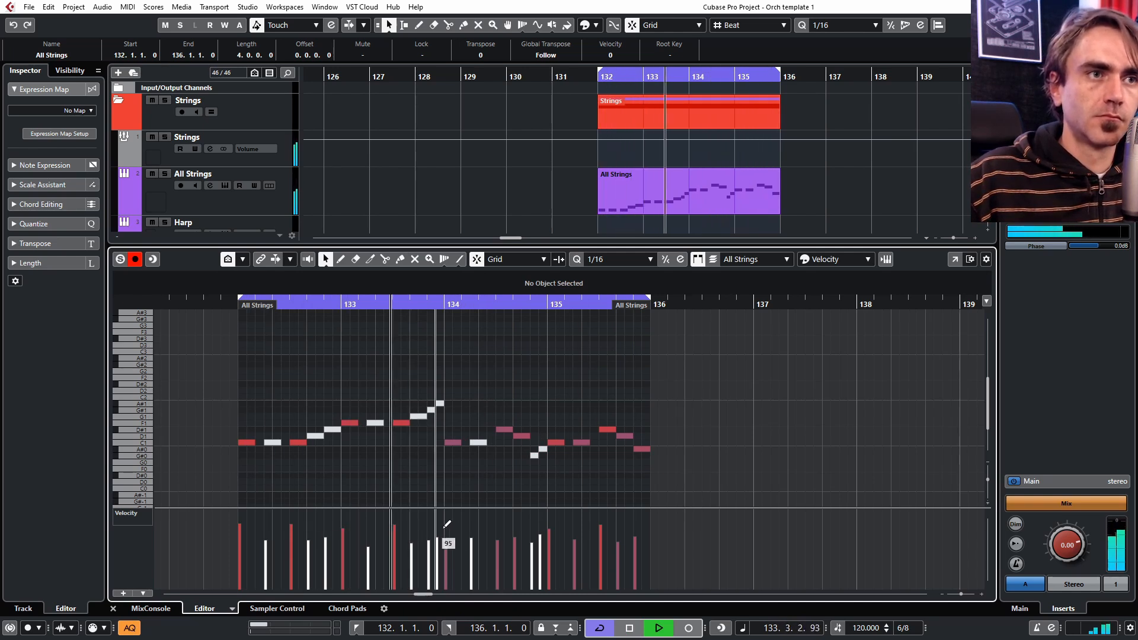
Step: Adjust the velocities of the notes across bars 132 to 135 during playback, bringing the accented notes to similar levels
{"action": "left_click", "coordinate": [247, 532]}
{"action": "left_click", "coordinate": [291, 529]}
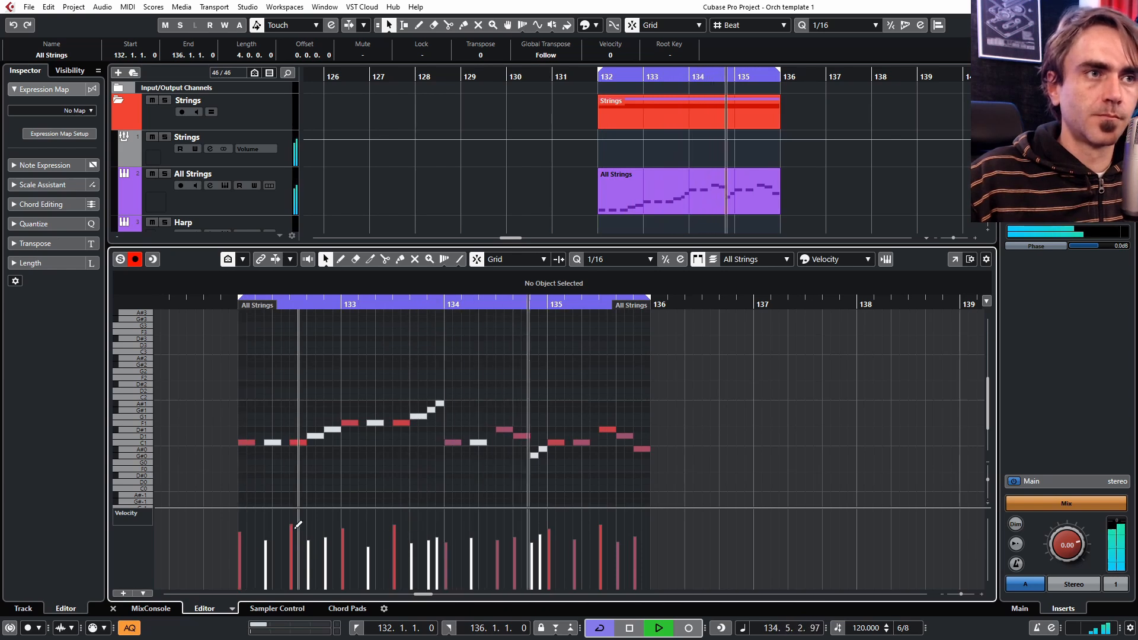
{"action": "left_click", "coordinate": [394, 528]}
{"action": "left_click", "coordinate": [446, 532]}
{"action": "left_click", "coordinate": [497, 531]}
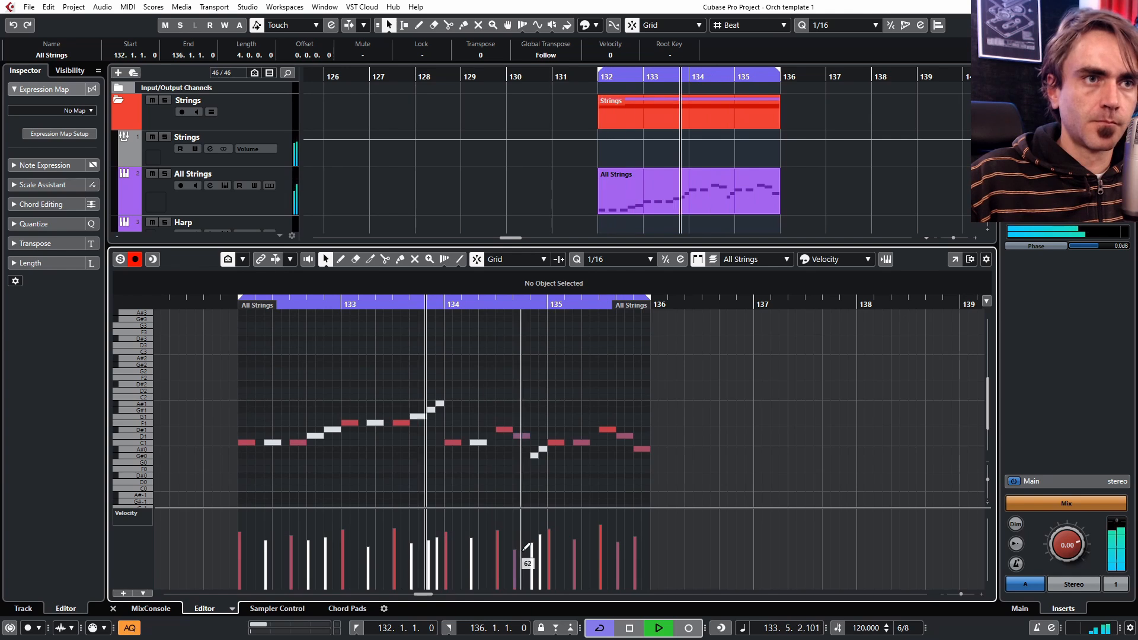
{"action": "left_click", "coordinate": [549, 522]}
Step: Mute the remaining unaccented notes in bars 134 and 135 so only the accents play
{"action": "key", "text": "7"}
{"action": "left_click", "coordinate": [522, 435]}
{"action": "key", "text": "ctrl+z"}
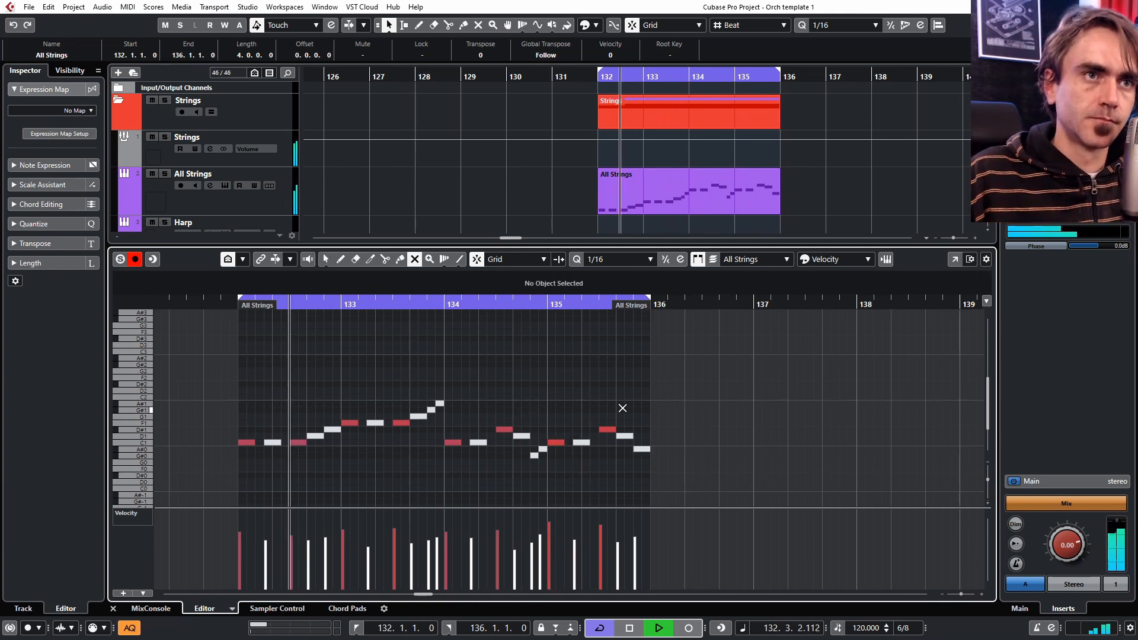
{"action": "key", "text": "1"}
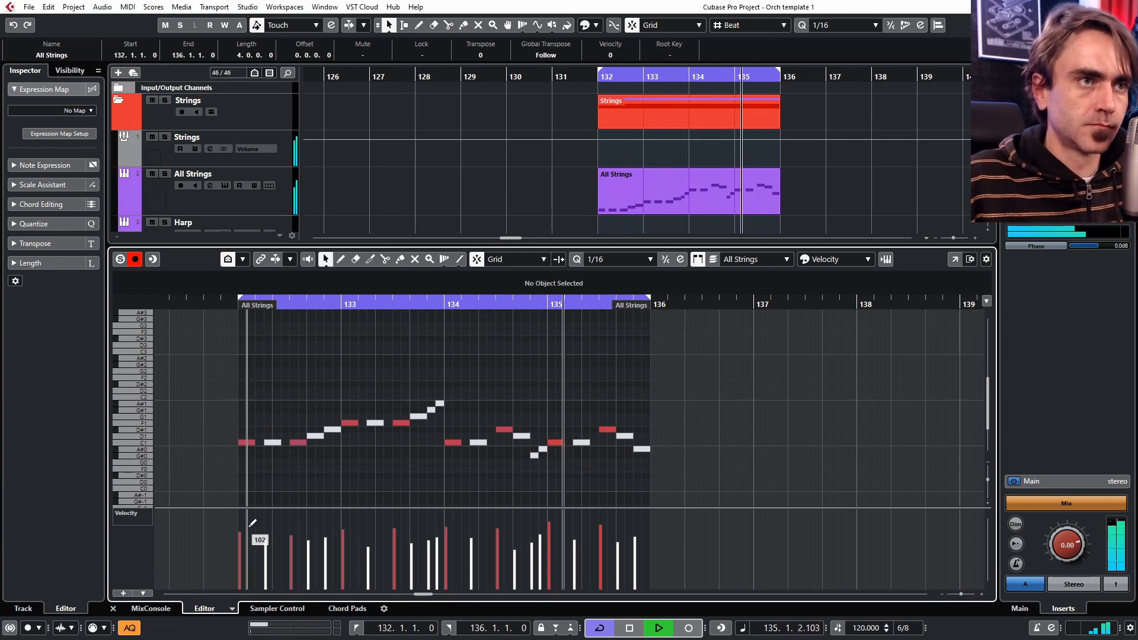
Step: Close the note editor and set the Bass Solo instrument's articulation to Sustain - C-1
{"action": "key", "text": "ctrl+alt+e"}
{"action": "left_click", "coordinate": [217, 284]}
{"action": "left_click", "coordinate": [688, 206]}
{"action": "left_click", "coordinate": [693, 220]}
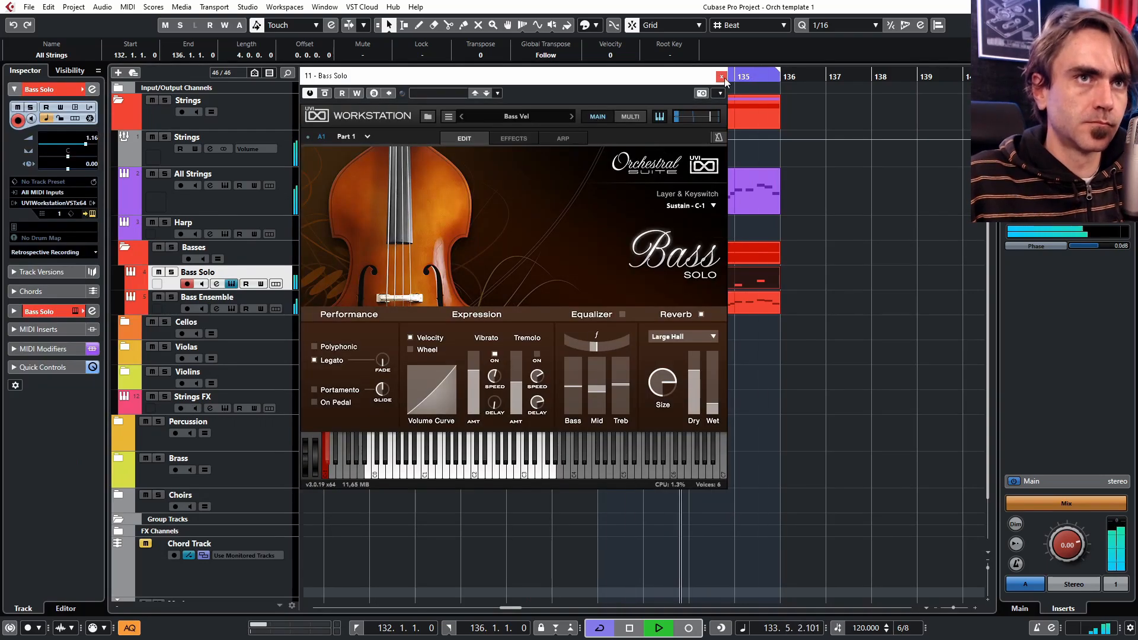
{"action": "left_click", "coordinate": [687, 206]}
{"action": "key", "text": "Escape"}
Step: Check the Bass Ensemble's Marcato articulation and move the full-melody part from bar 136 of that track to Bass Solo at bar 132
{"action": "left_click", "coordinate": [217, 309]}
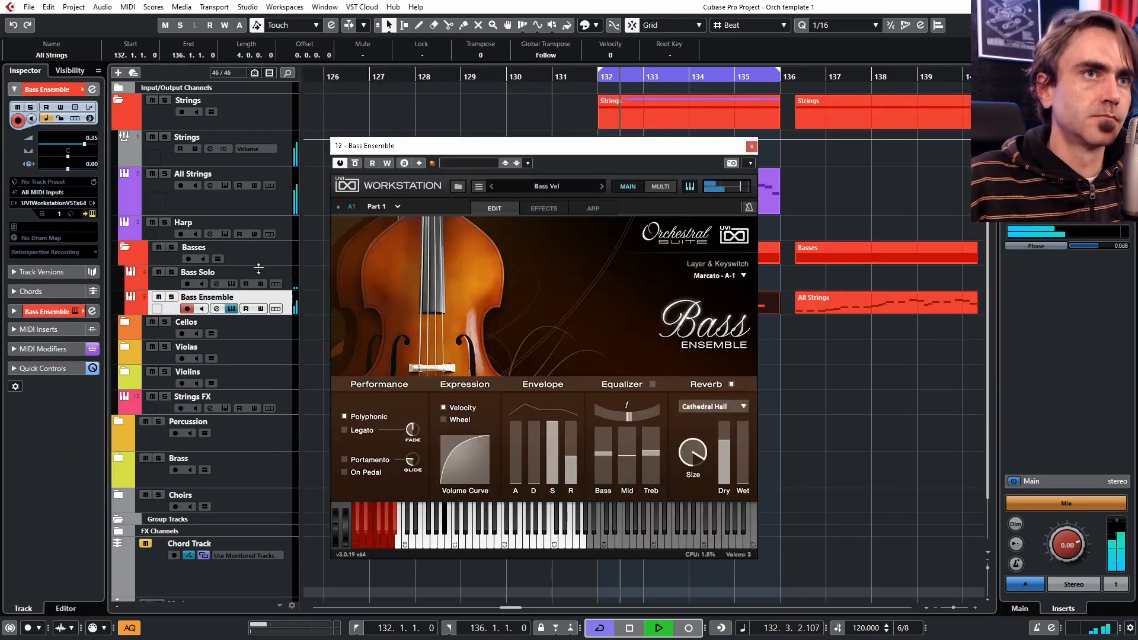
{"action": "key", "text": "Escape"}
{"action": "left_click_drag", "start_coordinate": [877, 302], "coordinate": [657, 278]}
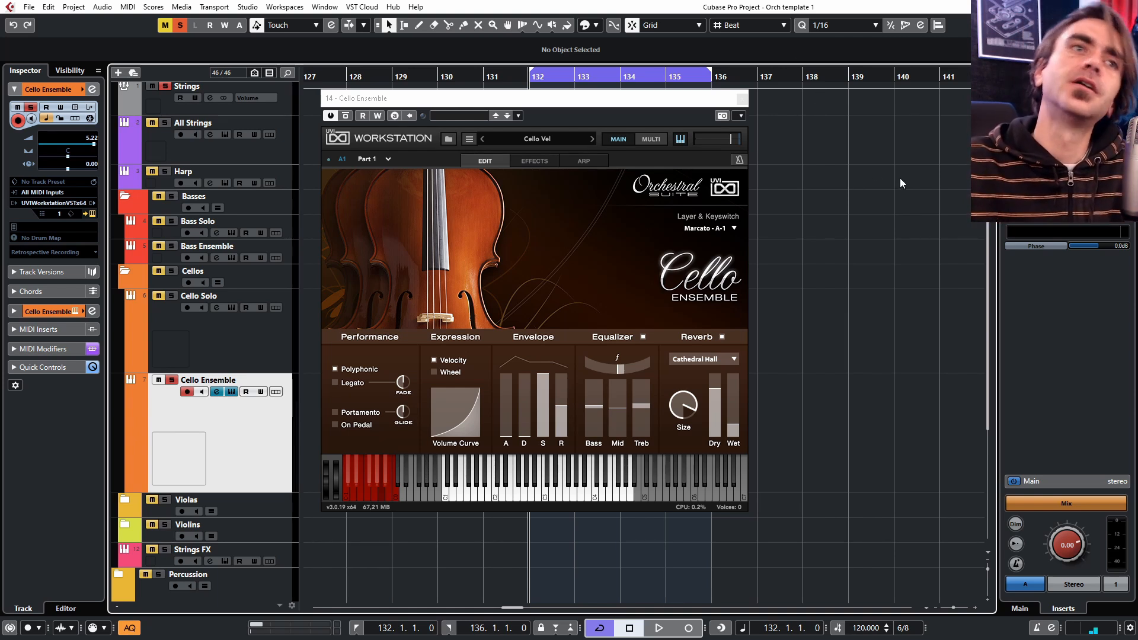
Step: Review the available articulations and keyswitches of the Cello Ensemble instrument
{"action": "left_click", "coordinate": [742, 99]}
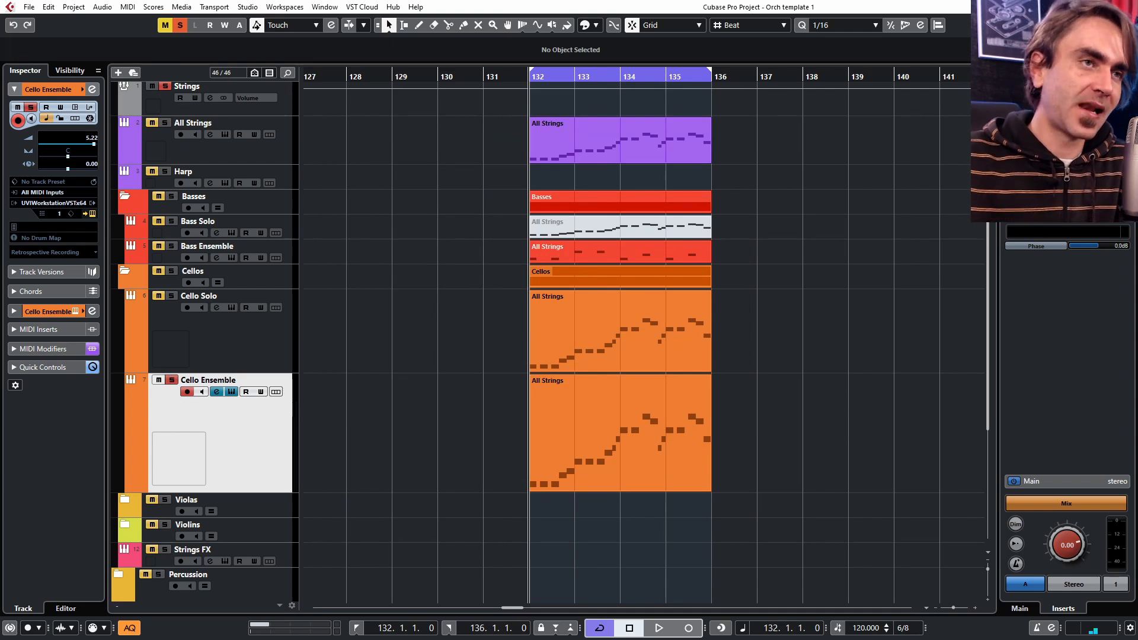
{"action": "left_click", "coordinate": [86, 213]}
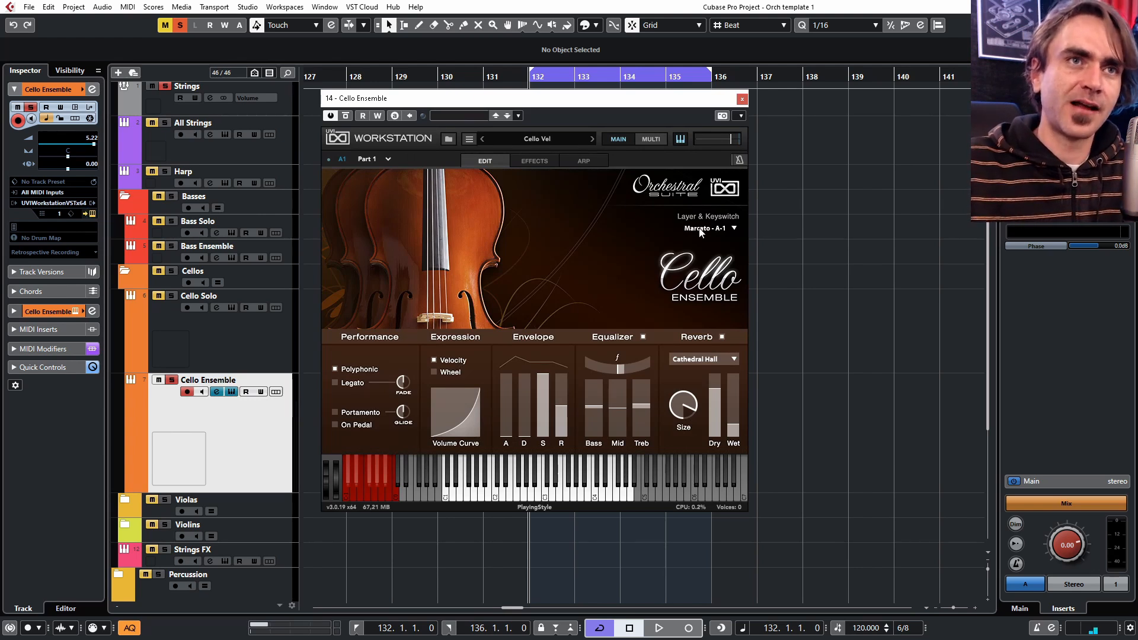
{"action": "left_click", "coordinate": [731, 230]}
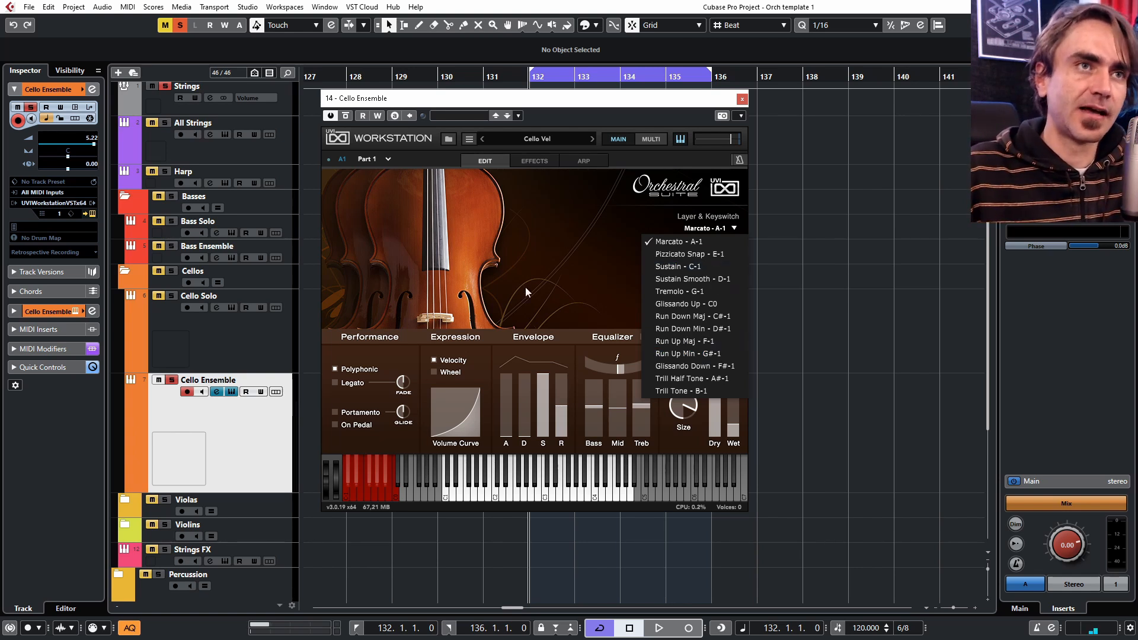
{"action": "left_click", "coordinate": [699, 199]}
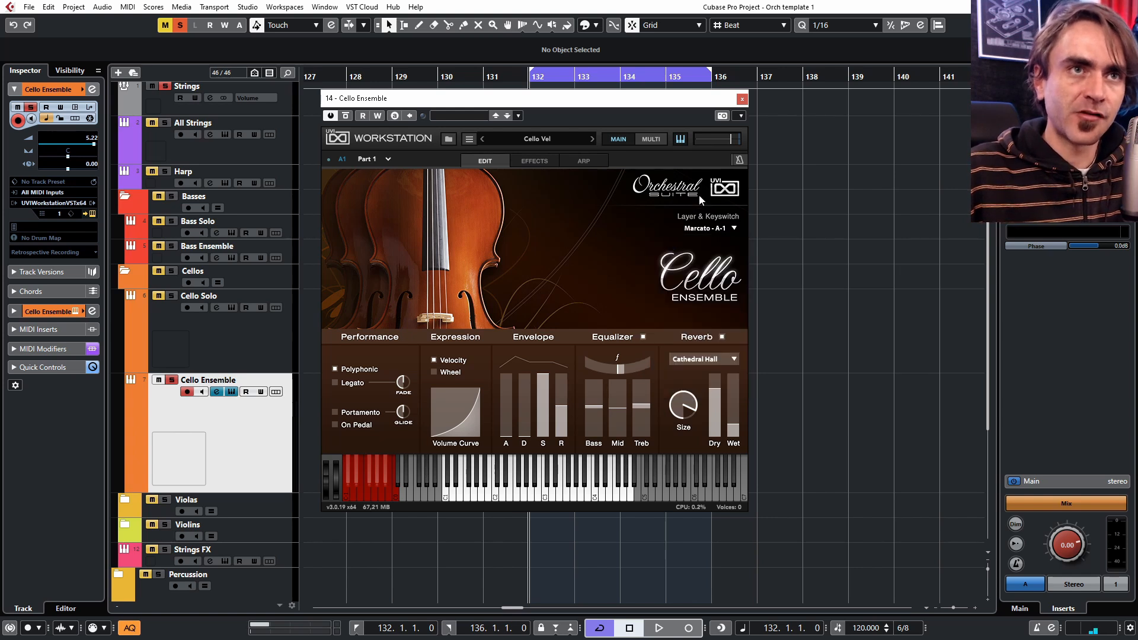
{"action": "left_click", "coordinate": [742, 99]}
Step: Open the Cello Ensemble part with its articulation lanes for editing and audition a low note
{"action": "double_click", "coordinate": [572, 425]}
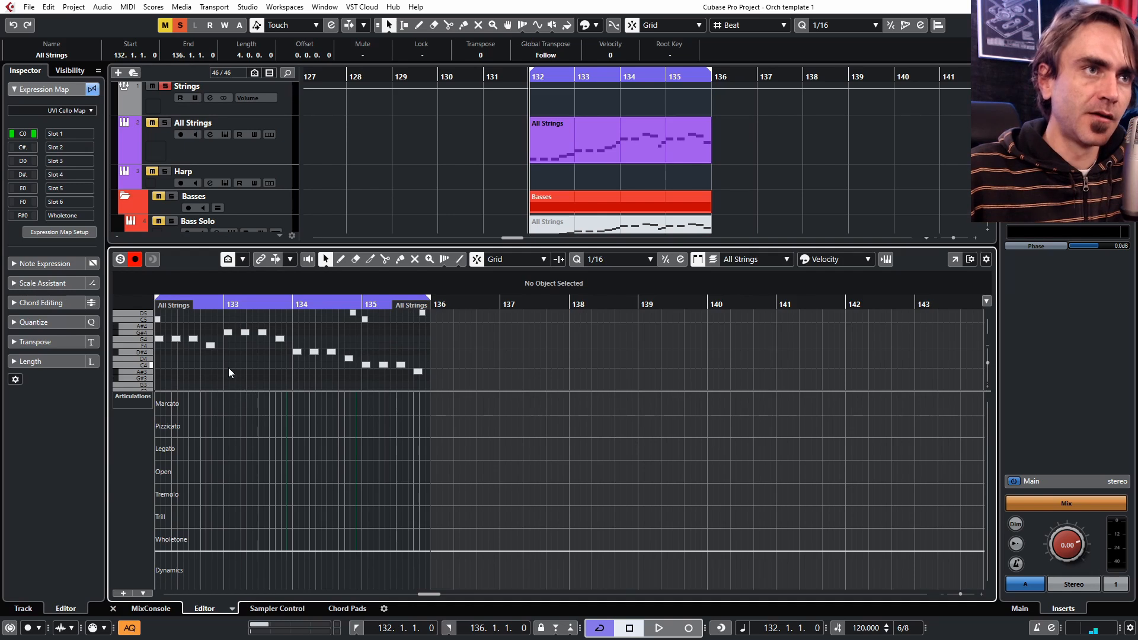
{"action": "key", "text": "Right"}
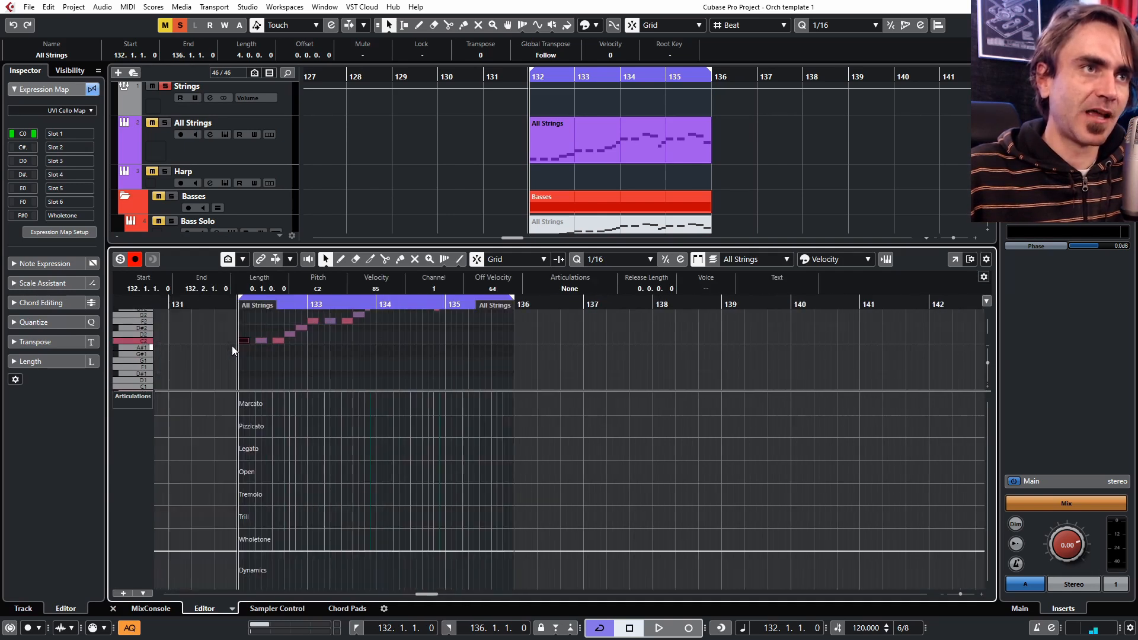
{"action": "key", "text": "shift+f"}
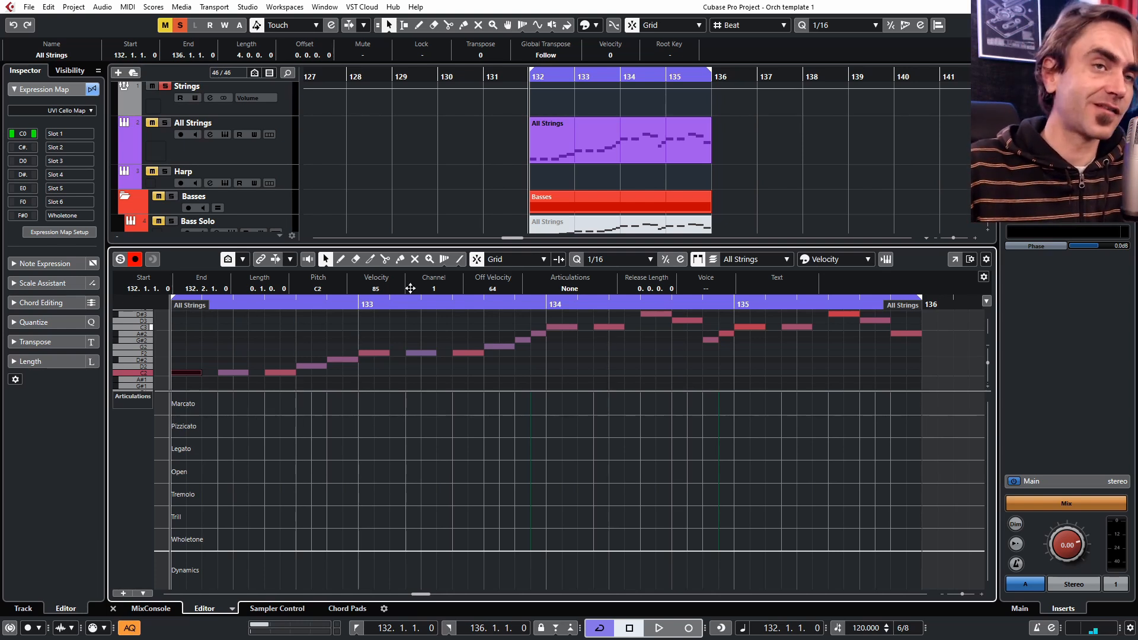
{"action": "scroll", "coordinate": [360, 365], "scroll_direction": "down", "scroll_amount": 1}
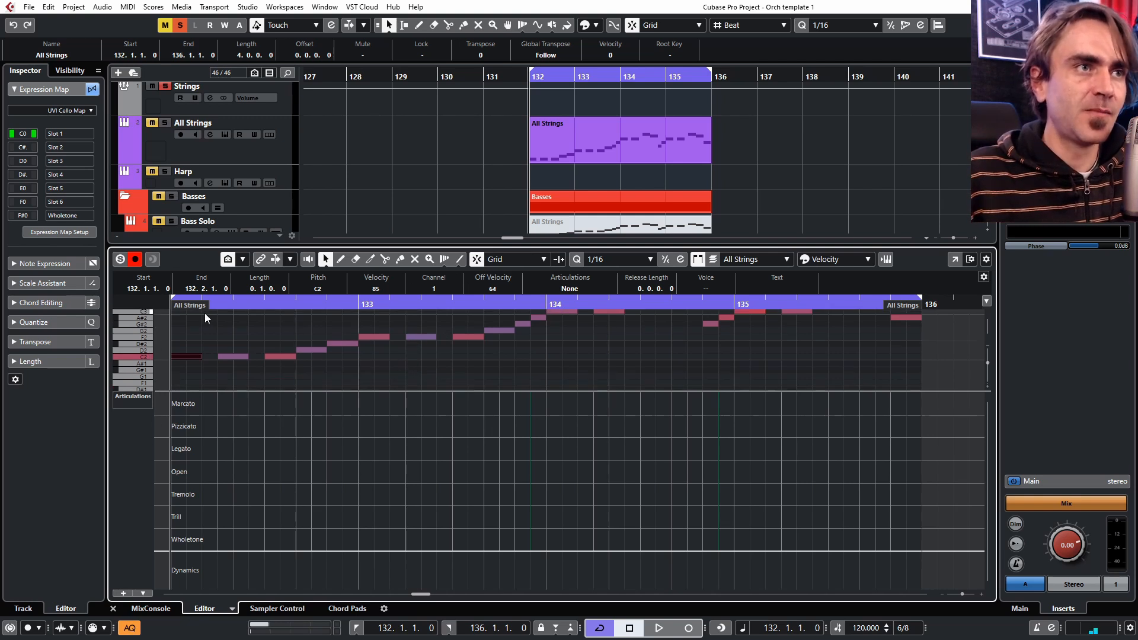
{"action": "left_click", "coordinate": [149, 359]}
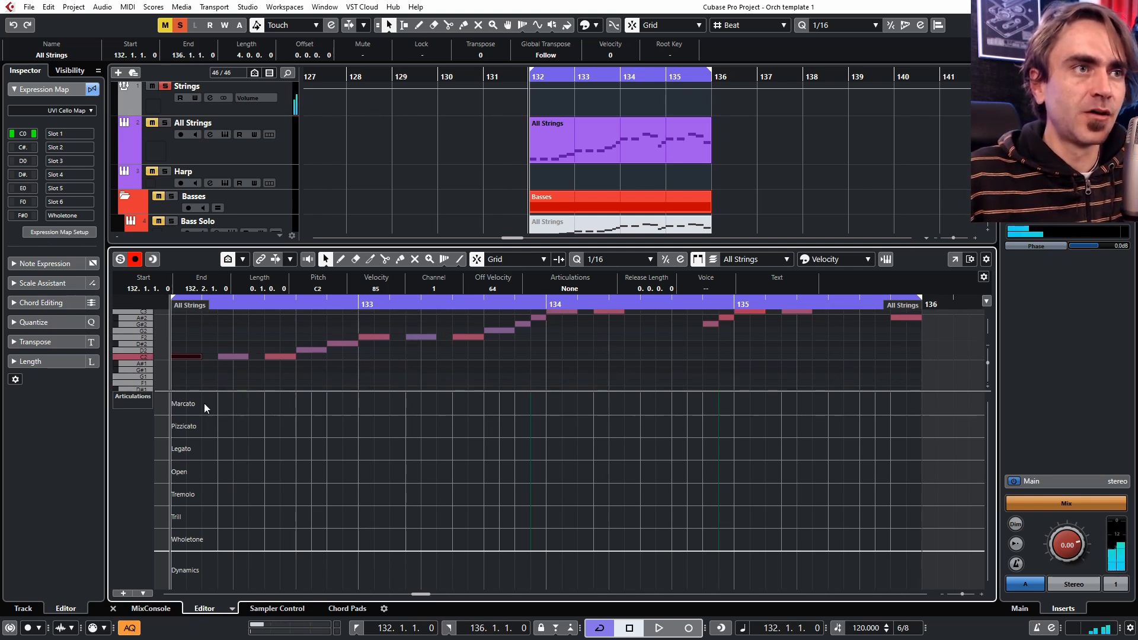
{"action": "left_click", "coordinate": [363, 347]}
Step: Draw Marcato articulations on the first and third notes of bar 132, and Pizzicato on the second, fourth and fifth
{"action": "left_click", "coordinate": [342, 261]}
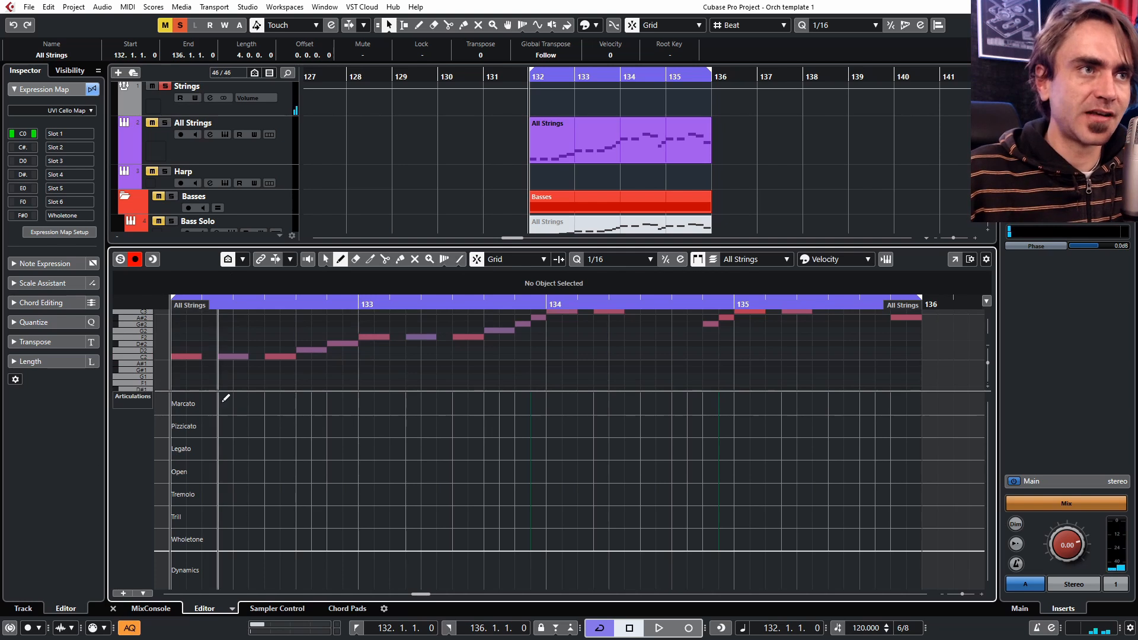
{"action": "left_click", "coordinate": [185, 406]}
{"action": "left_click", "coordinate": [224, 427]}
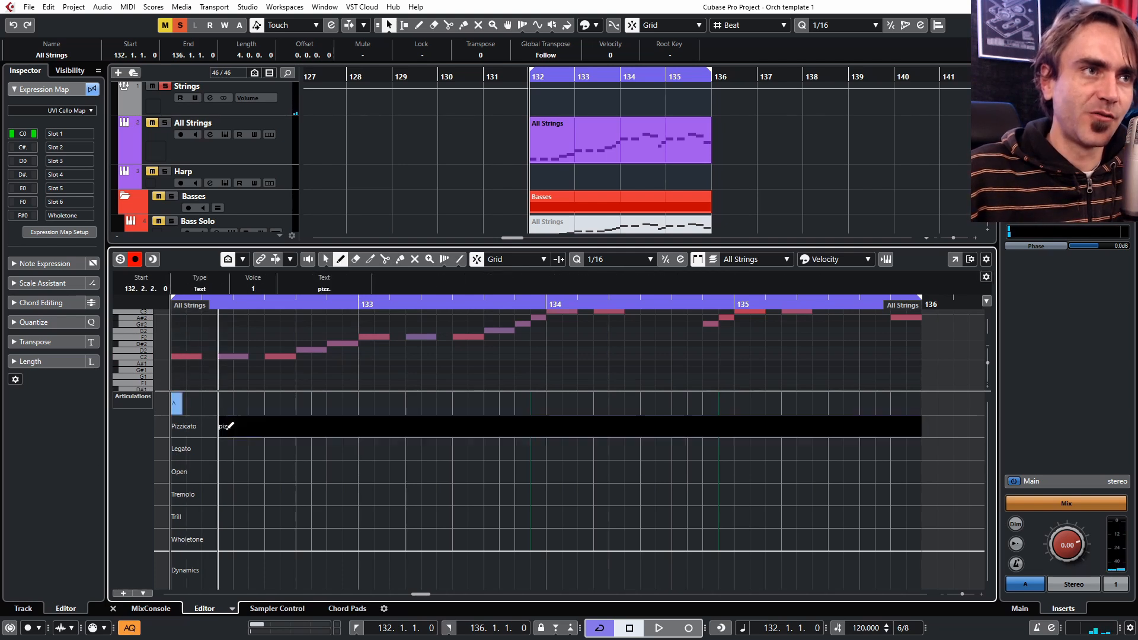
{"action": "left_click", "coordinate": [264, 405]}
{"action": "left_click", "coordinate": [305, 425]}
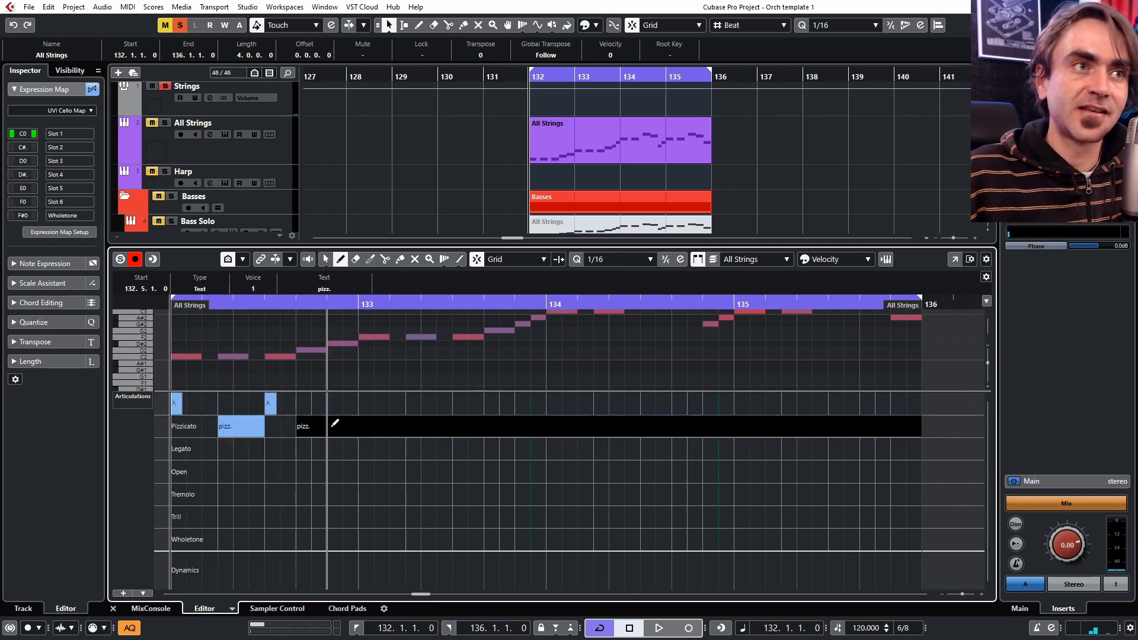
{"action": "left_click", "coordinate": [332, 427]}
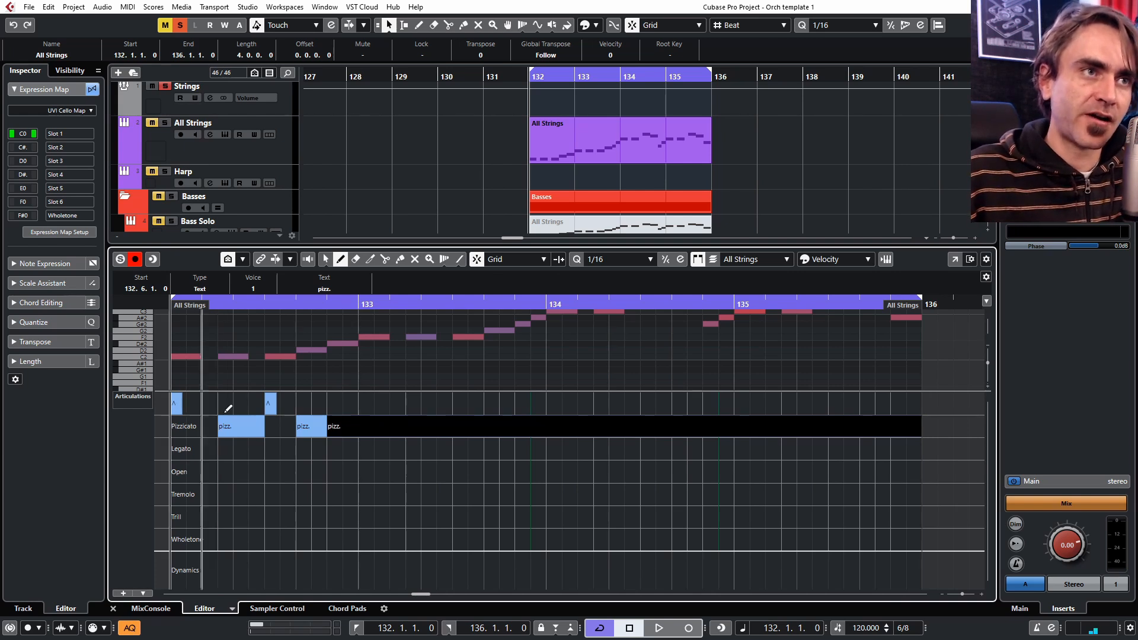
{"action": "left_click", "coordinate": [241, 427]}
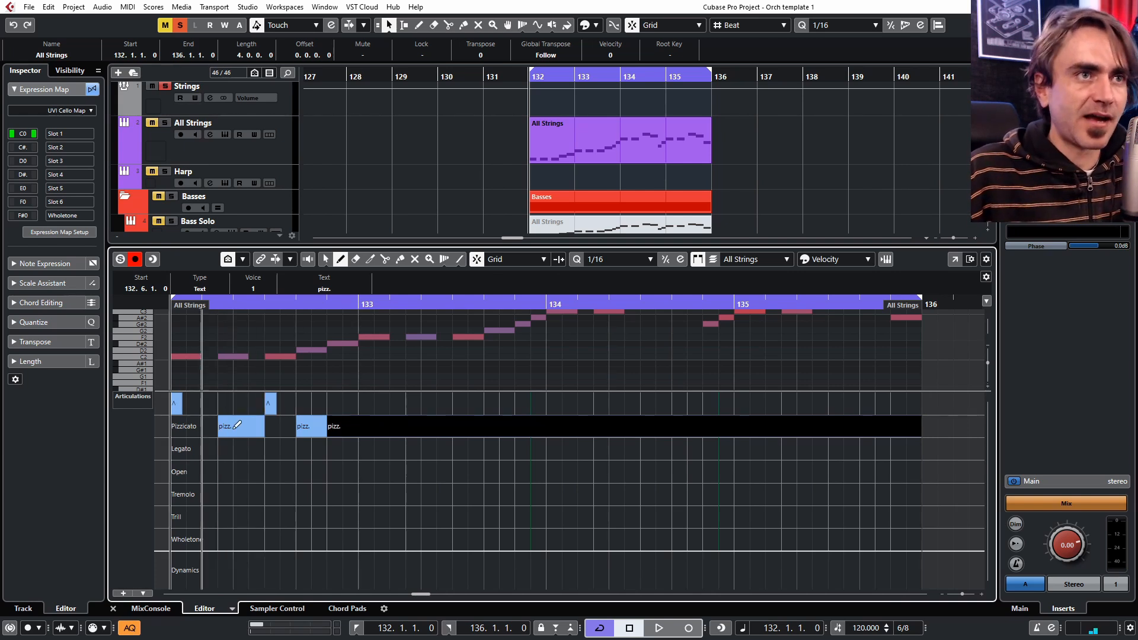
Step: Draw Marcato articulations on the first and third notes of bar 133 and Pizzicato on the second and fourth
{"action": "left_click", "coordinate": [368, 402]}
{"action": "left_click", "coordinate": [406, 426]}
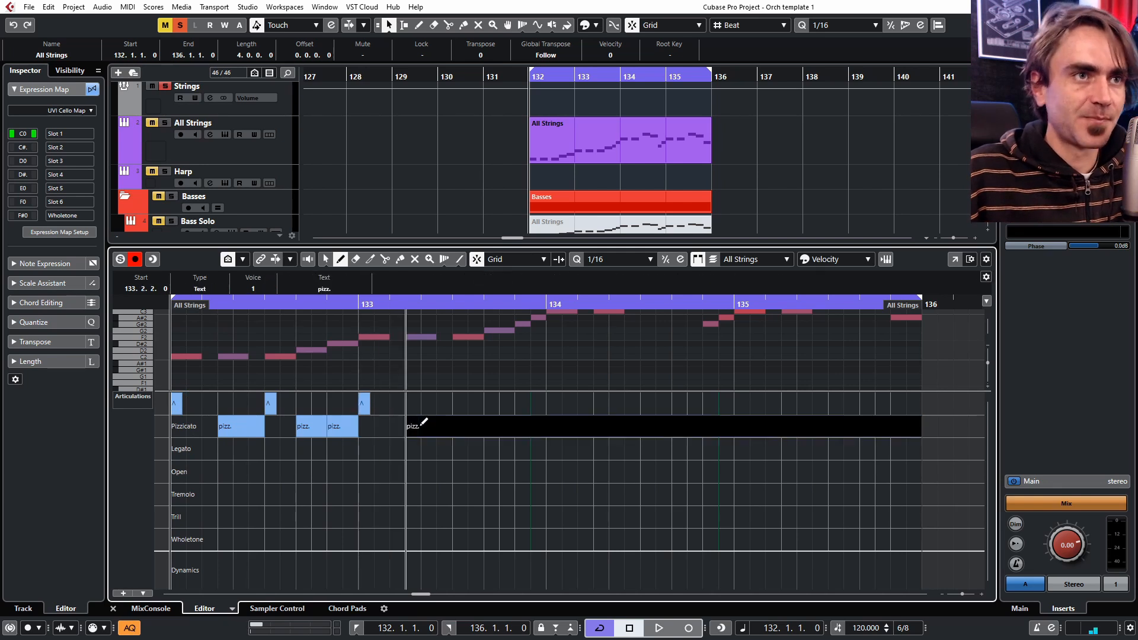
{"action": "left_click", "coordinate": [479, 404]}
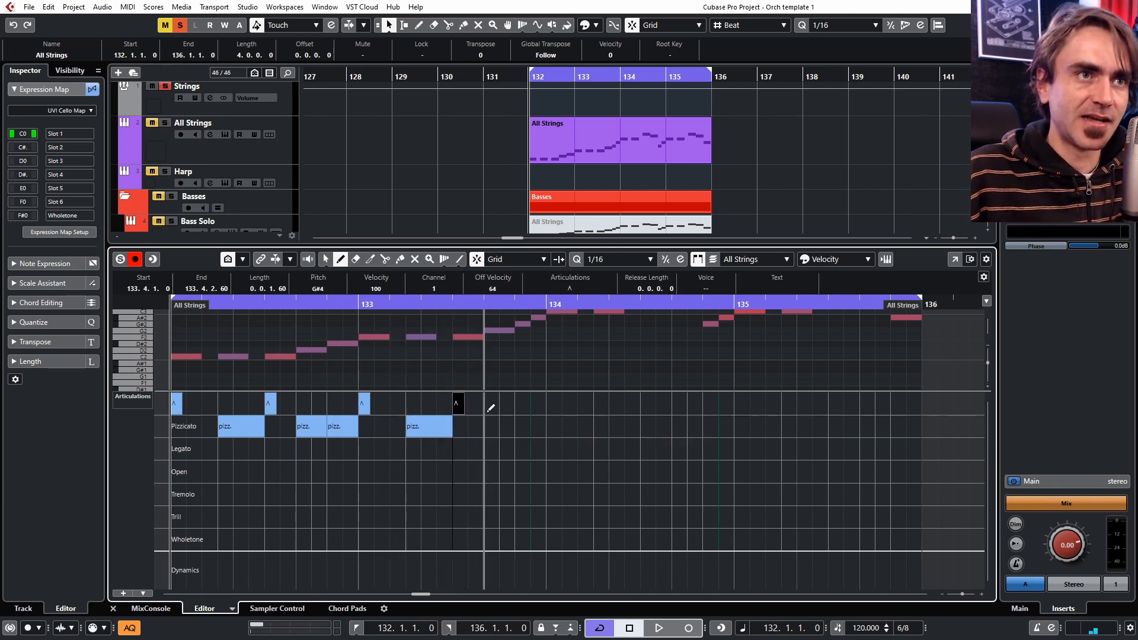
{"action": "left_click", "coordinate": [503, 425]}
{"action": "left_click", "coordinate": [502, 425]}
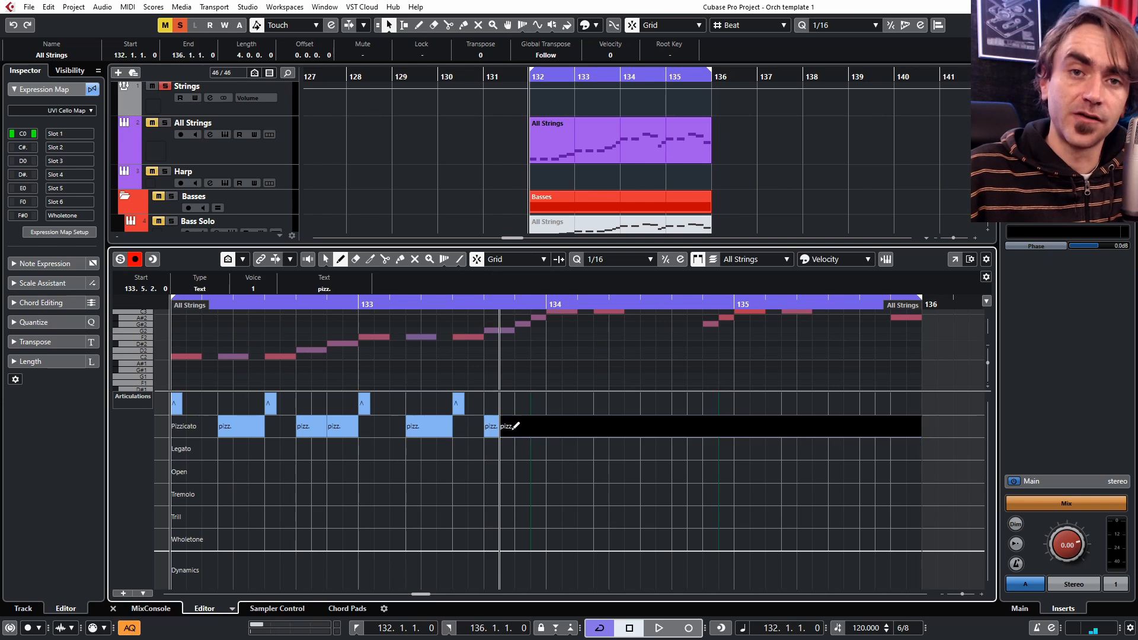
{"action": "key", "text": "Delete"}
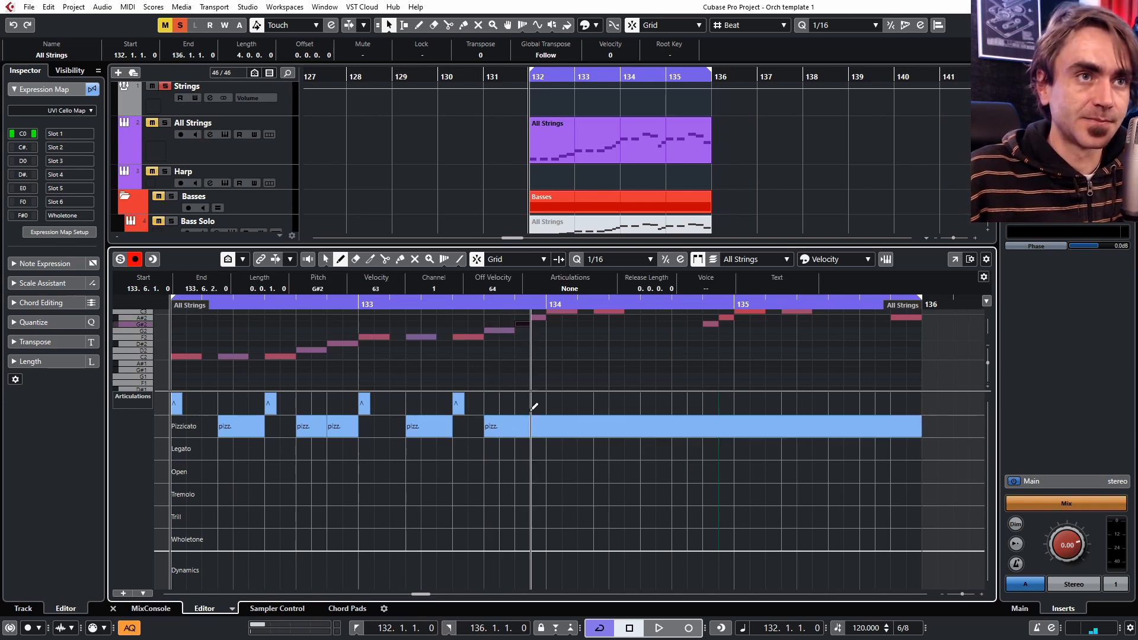
Step: Play back the loop while drawing Marcato on the first, second and fifth-to-last notes of bar 134 and all notes of bar 135
{"action": "left_click", "coordinate": [552, 404]}
{"action": "key", "text": "space"}
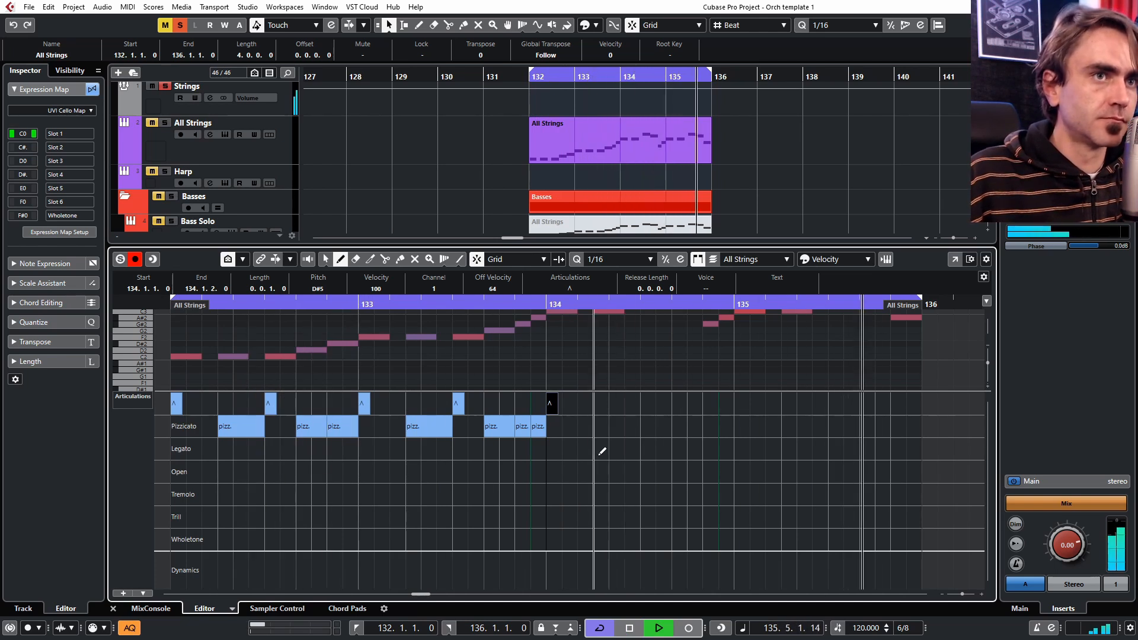
{"action": "left_click", "coordinate": [597, 404]}
{"action": "left_click", "coordinate": [706, 404]}
{"action": "left_click", "coordinate": [725, 404]}
{"action": "left_click", "coordinate": [739, 404]}
{"action": "left_click", "coordinate": [788, 404]}
{"action": "left_click", "coordinate": [834, 404]}
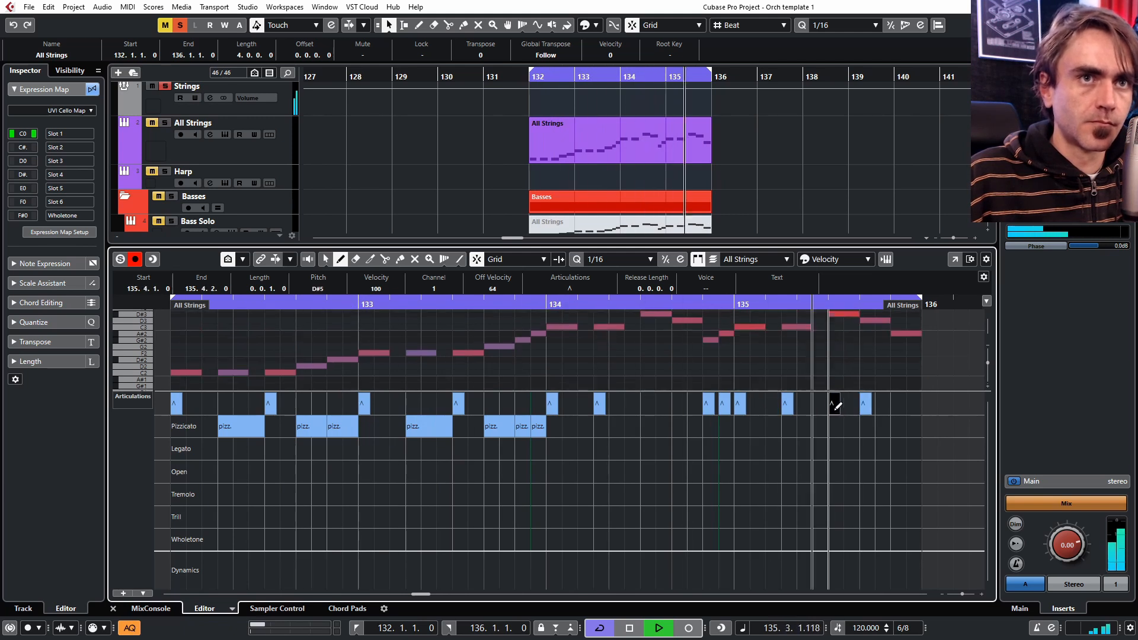
{"action": "left_click", "coordinate": [866, 404]}
{"action": "left_click", "coordinate": [897, 403]}
Step: Replace the Pizzicato articulations in bars 132 and 133 with Legato and redraw Legato between the accents in bars 134 and 135
{"action": "left_click_drag", "start_coordinate": [221, 449], "coordinate": [544, 449]}
{"action": "left_click", "coordinate": [708, 449]}
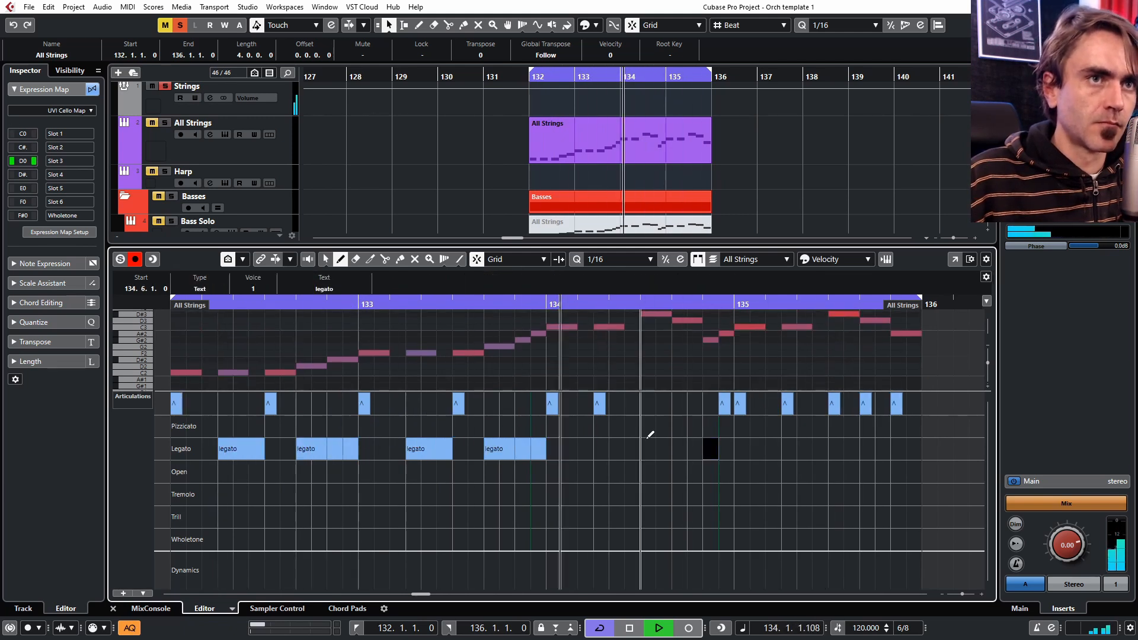
{"action": "left_click", "coordinate": [836, 448]}
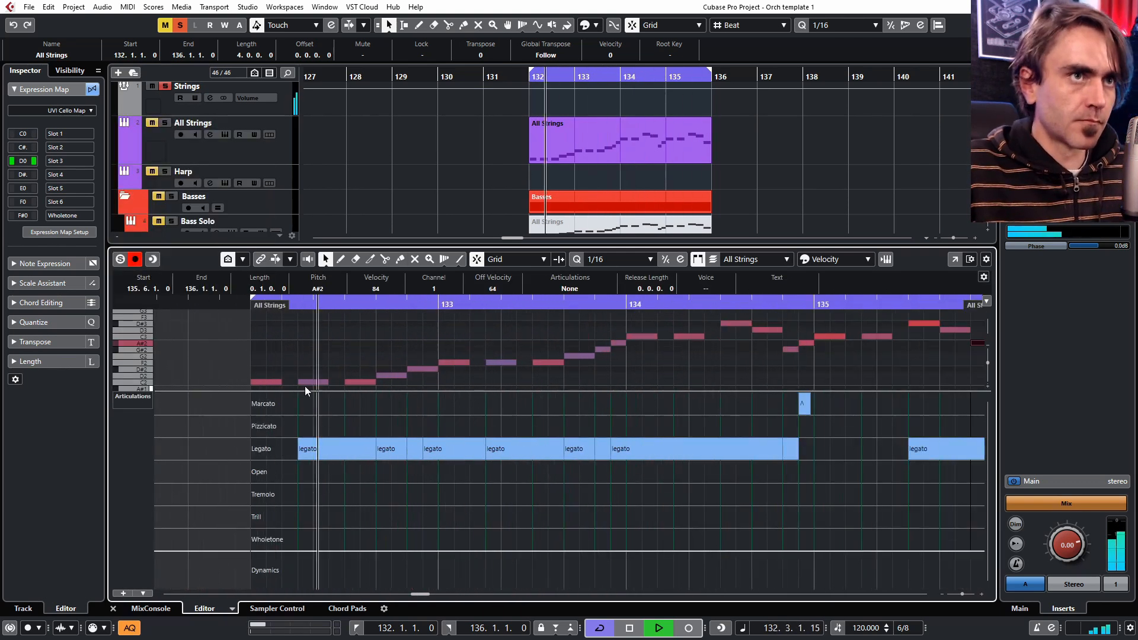
{"action": "left_click", "coordinate": [682, 449]}
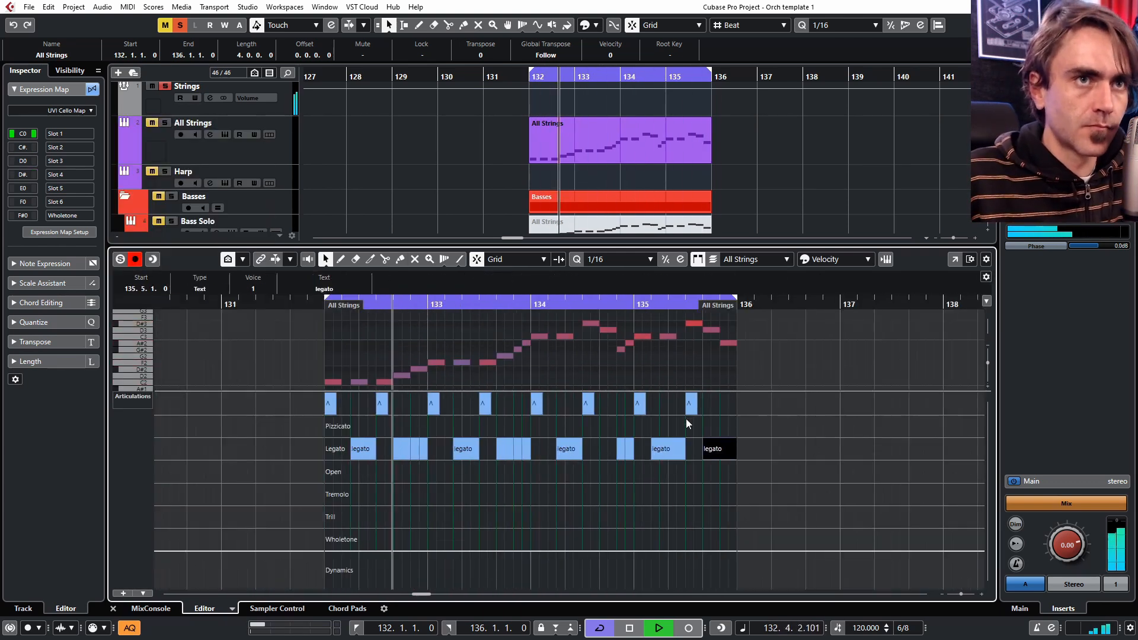
Step: Set bar 134's second note to Marcato, the high third notes of bars 134 and 135 to Pizzicato, and the final note to Tremolo
{"action": "left_click", "coordinate": [564, 403]}
{"action": "left_click", "coordinate": [587, 449], "text": "alt"}
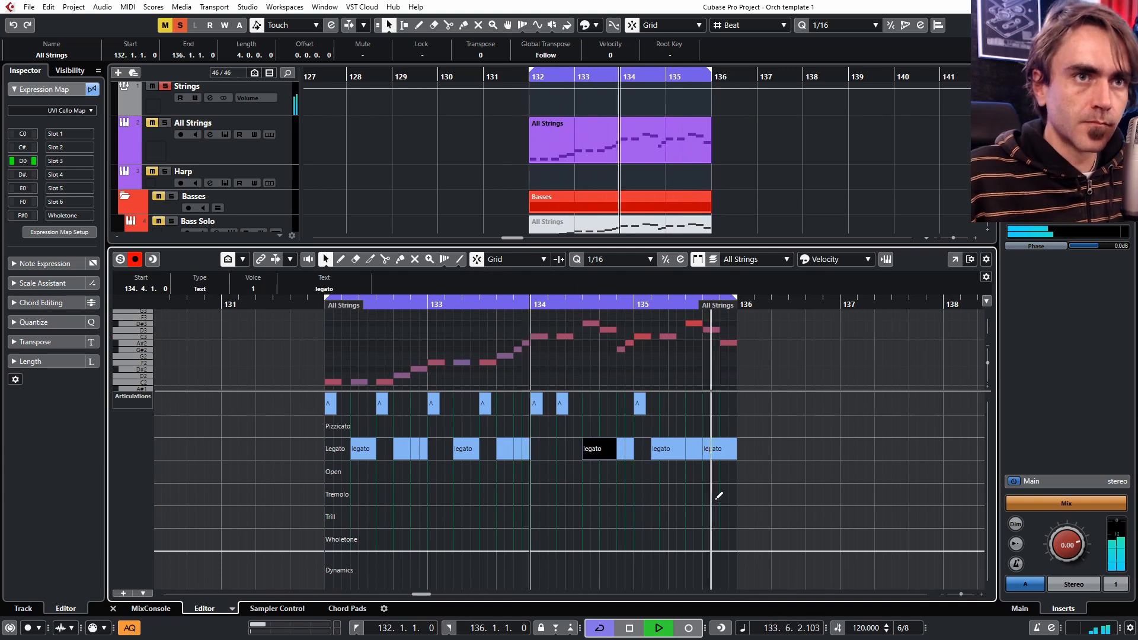
{"action": "left_click", "coordinate": [724, 494], "text": "alt"}
{"action": "left_click", "coordinate": [715, 449], "text": "alt"}
{"action": "left_click", "coordinate": [587, 472], "text": "alt"}
{"action": "left_click", "coordinate": [690, 472], "text": "alt"}
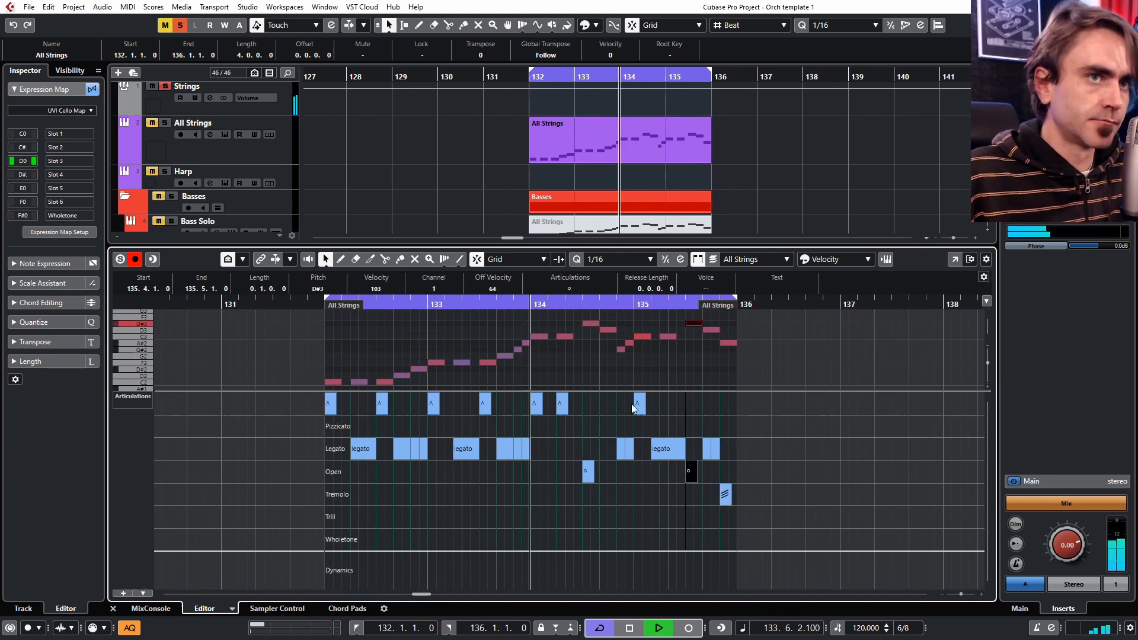
{"action": "left_click", "coordinate": [588, 427], "text": "alt"}
{"action": "left_click", "coordinate": [693, 427], "text": "alt"}
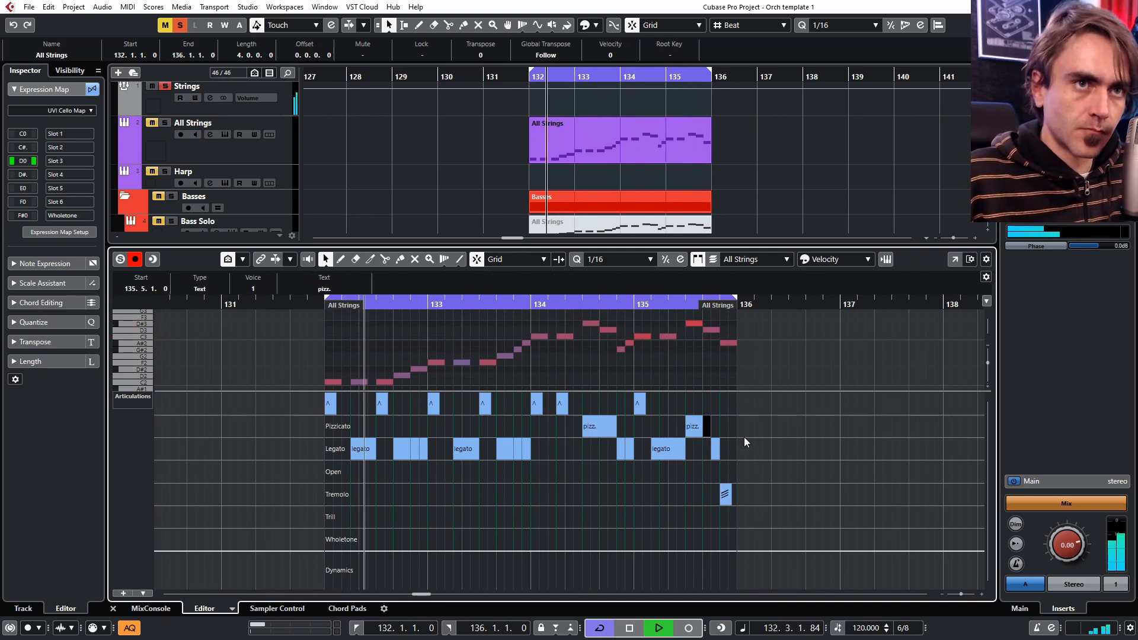
Step: Open the Cello Solo part for editing and switch its controller lane from Velocity to Articulations/Dynamics
{"action": "key", "text": "ctrl+e"}
{"action": "key", "text": "ctrl+e"}
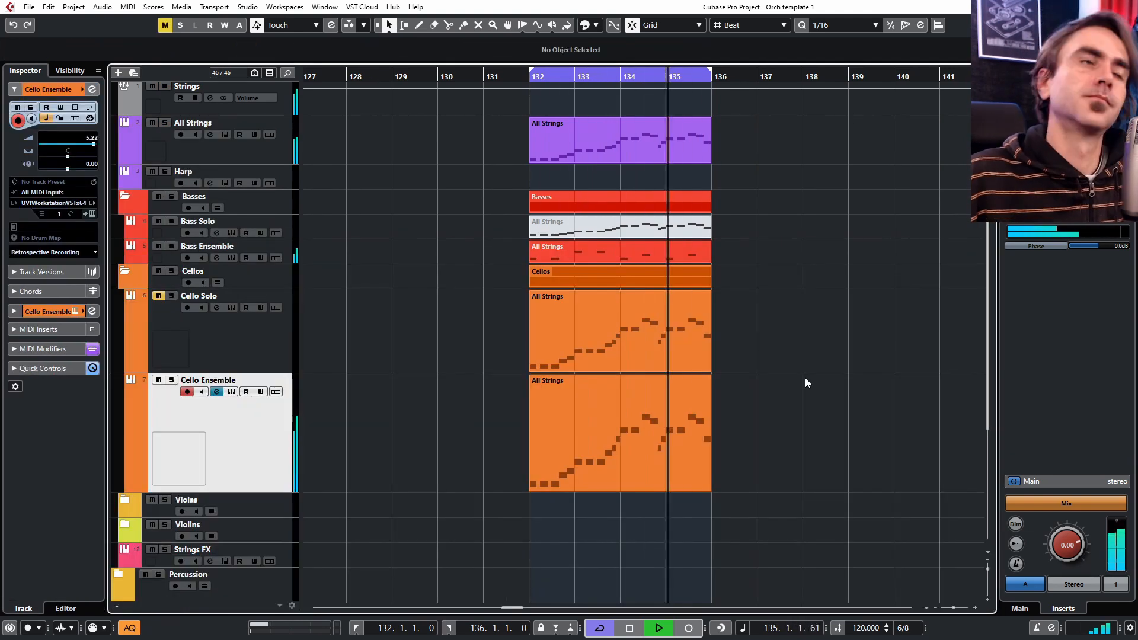
{"action": "scroll", "coordinate": [789, 356], "scroll_direction": "up", "scroll_amount": 2}
{"action": "left_click", "coordinate": [676, 203]}
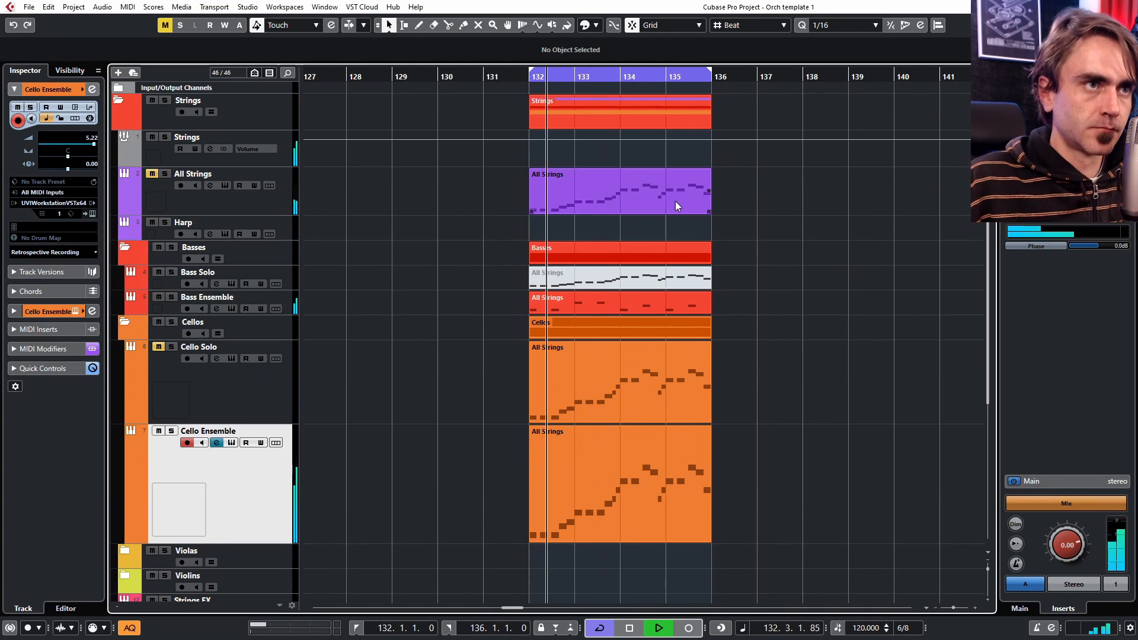
{"action": "key", "text": "ctrl+e"}
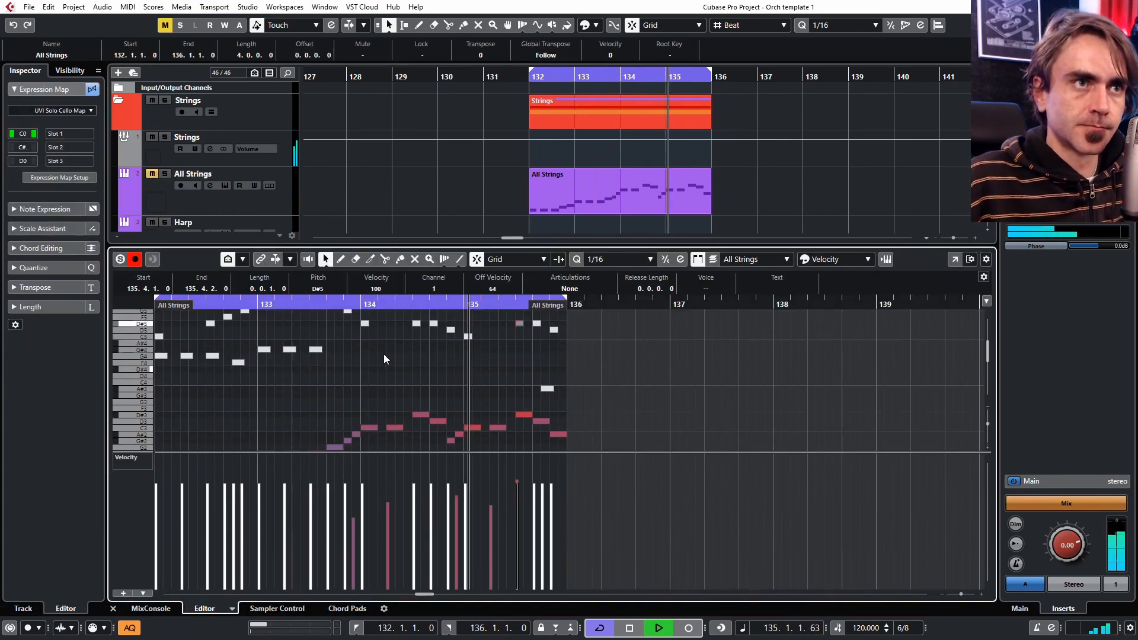
{"action": "left_click", "coordinate": [125, 457]}
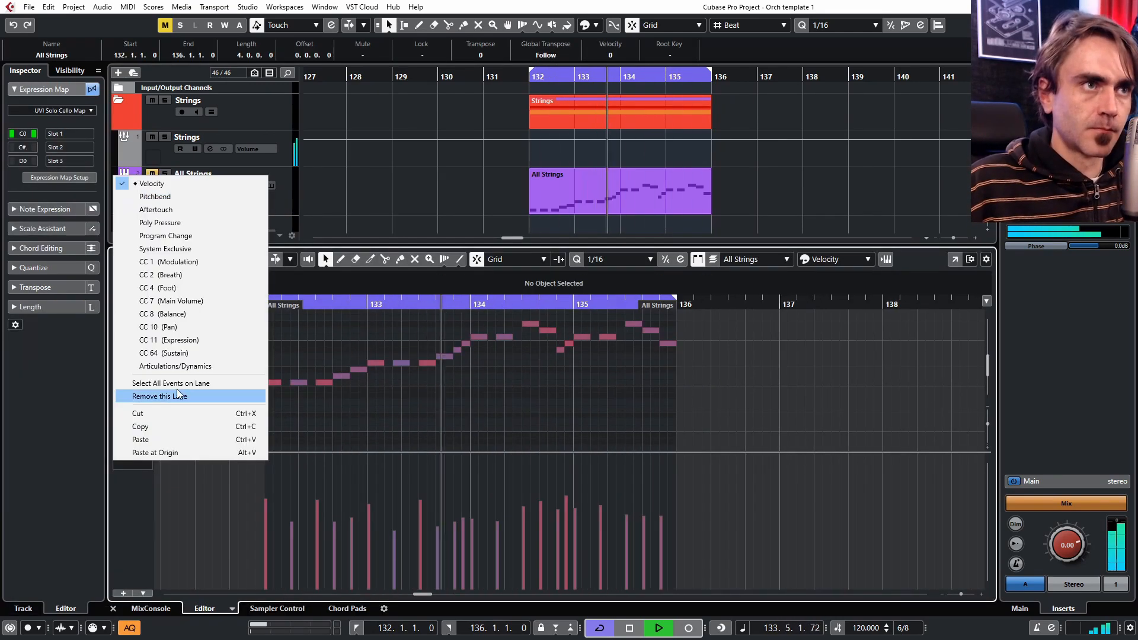
{"action": "left_click", "coordinate": [154, 361]}
Step: Draw Marcato on the accented notes of the Cello Solo part through bar 135, with Legato on the closing notes of bar 132
{"action": "left_click", "coordinate": [322, 522]}
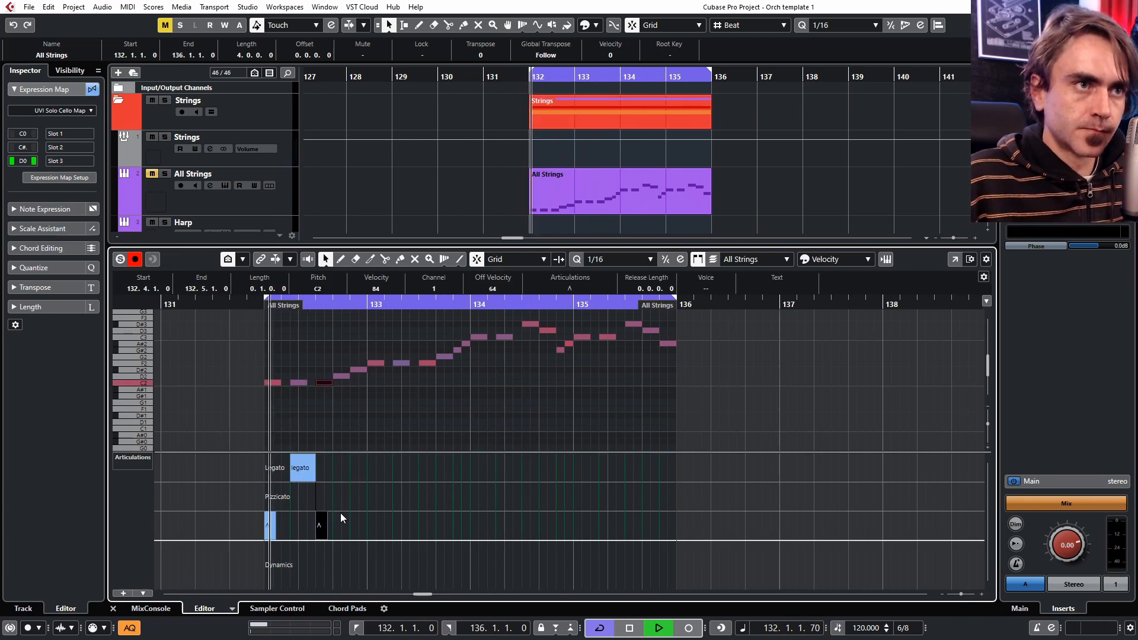
{"action": "left_click", "coordinate": [372, 527]}
{"action": "left_click", "coordinate": [337, 468]}
{"action": "left_click", "coordinate": [424, 529]}
{"action": "left_click", "coordinate": [476, 529]}
{"action": "left_click", "coordinate": [503, 531]}
{"action": "left_click", "coordinate": [530, 533]}
{"action": "left_click", "coordinate": [577, 530]}
{"action": "left_click", "coordinate": [603, 530]}
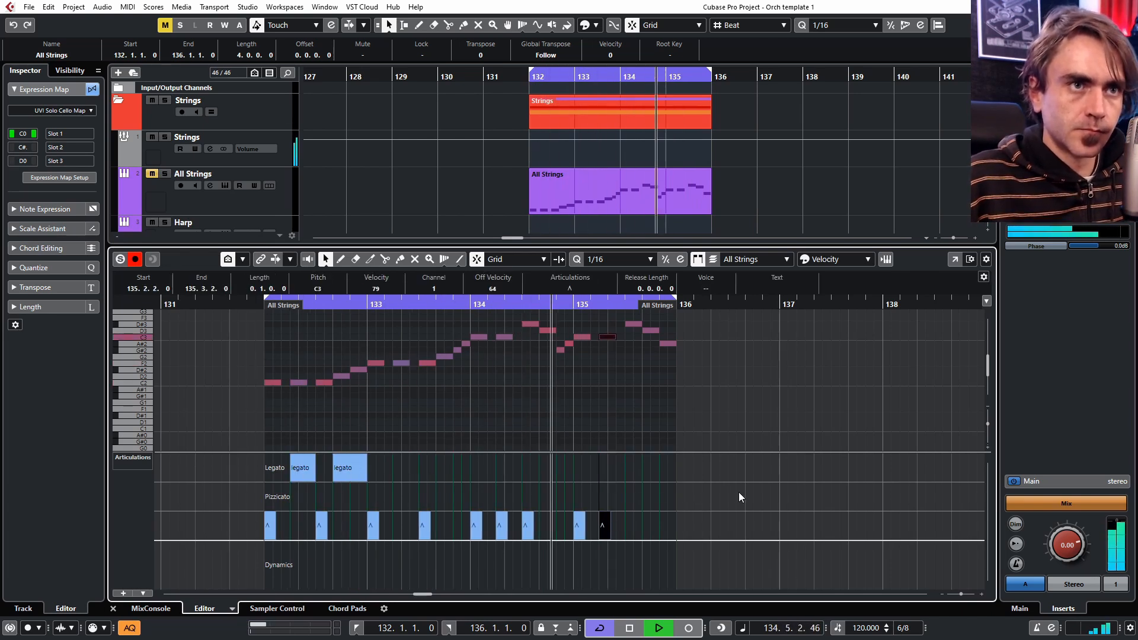
Step: Add Legato articulations to the Cello Solo notes between the accents in bars 133, 134 and 135
{"action": "left_click", "coordinate": [440, 468]}
{"action": "left_click", "coordinate": [397, 469]}
{"action": "left_click", "coordinate": [542, 468]}
{"action": "left_click", "coordinate": [629, 469]}
Step: Lower the velocities of the third and fourth notes of bar 134 in the Cello Solo part and reopen the Cello Ensemble part
{"action": "left_click", "coordinate": [126, 457]}
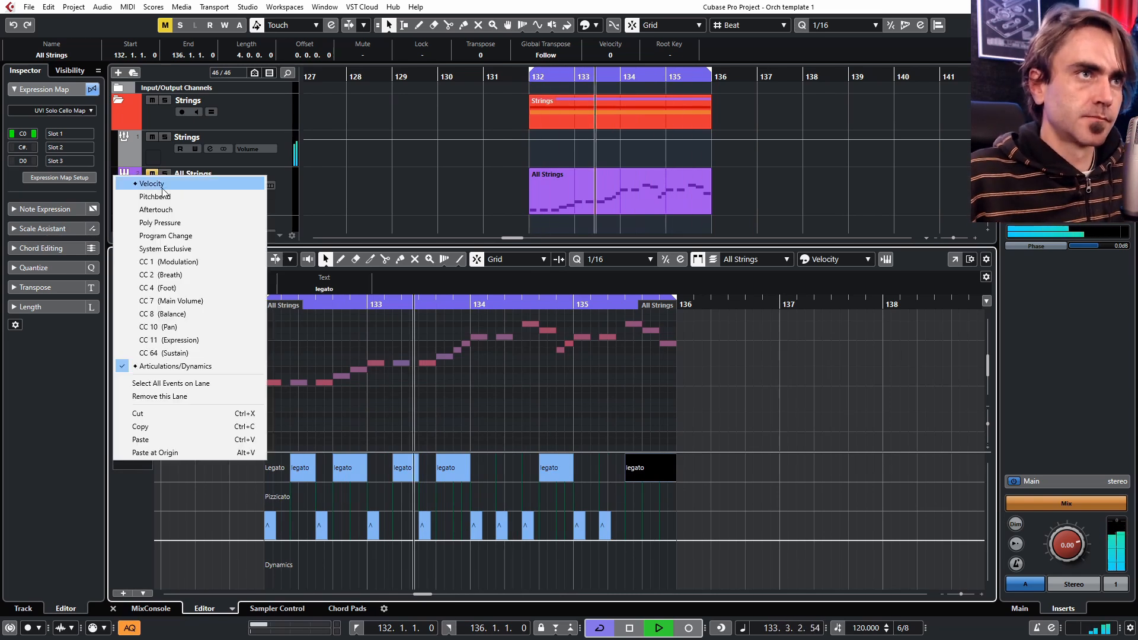
{"action": "left_click", "coordinate": [153, 183]}
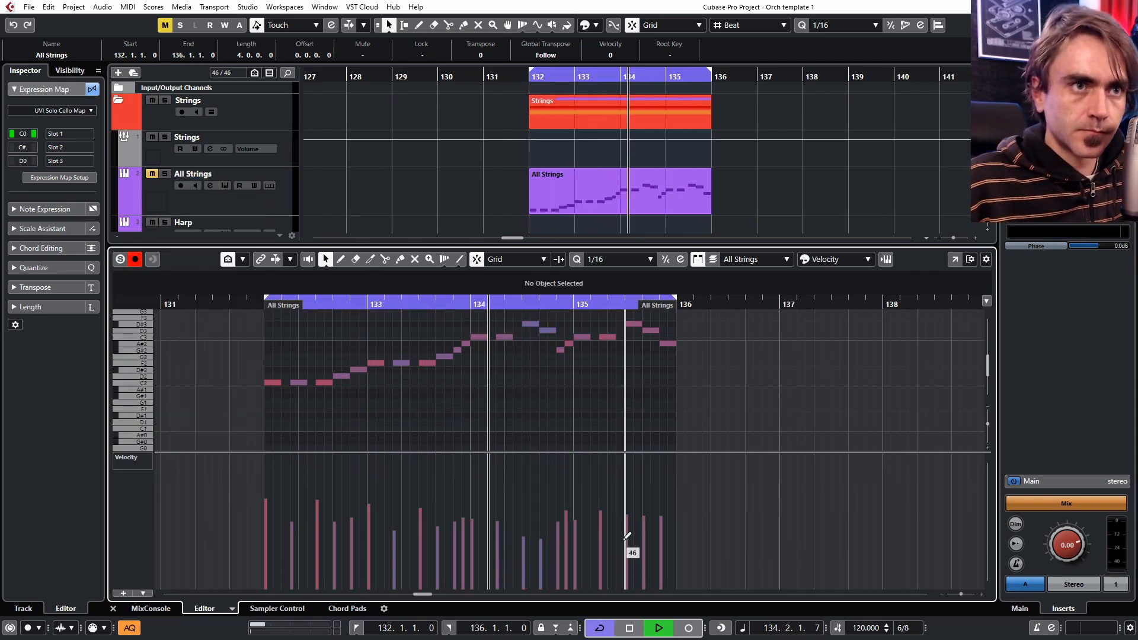
{"action": "key", "text": "ctrl+e"}
{"action": "key", "text": "ctrl+e"}
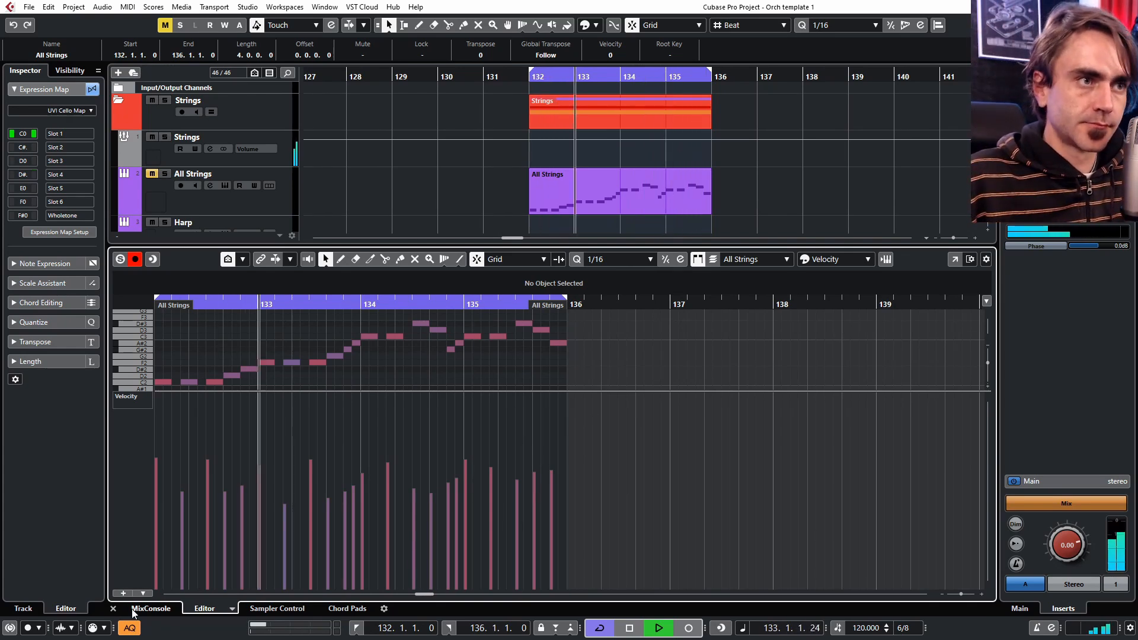
Step: Stop playback and open the part on the All Strings track for editing
{"action": "key", "text": "ctrl+e"}
{"action": "key", "text": "space"}
{"action": "double_click", "coordinate": [619, 191]}
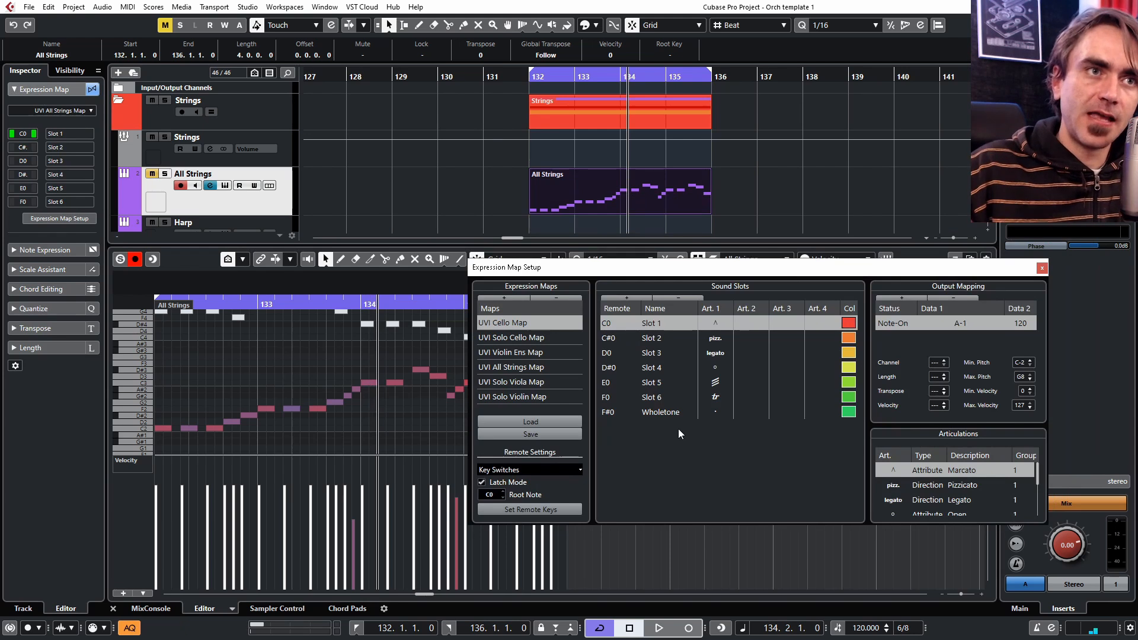
Step: Create a new expression map named Blah in the Expression Map Setup
{"action": "left_click", "coordinate": [505, 297]}
{"action": "double_click", "coordinate": [498, 397]}
{"action": "double_click", "coordinate": [494, 397]}
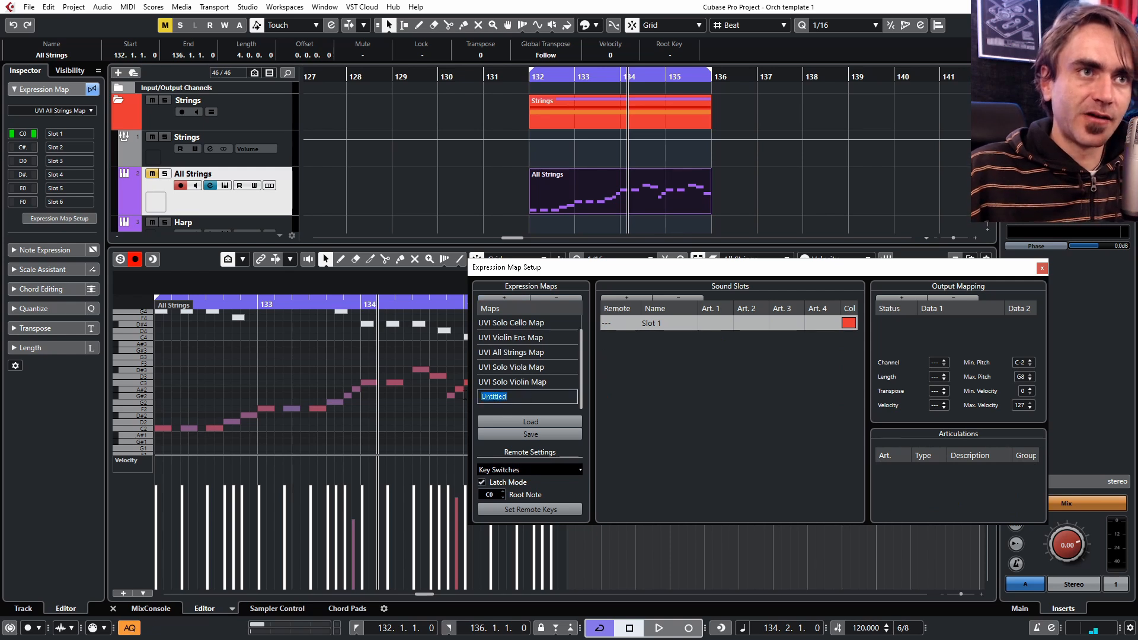
{"action": "key", "text": "BackSpace"}
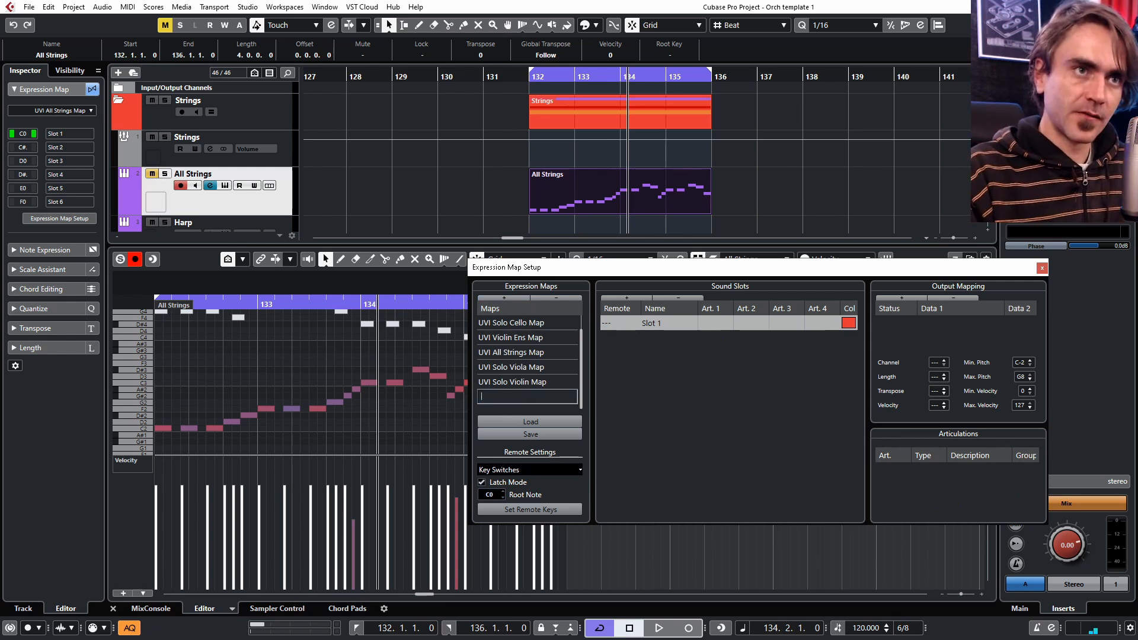
{"action": "type", "text": "Blah"}
{"action": "key", "text": "Return"}
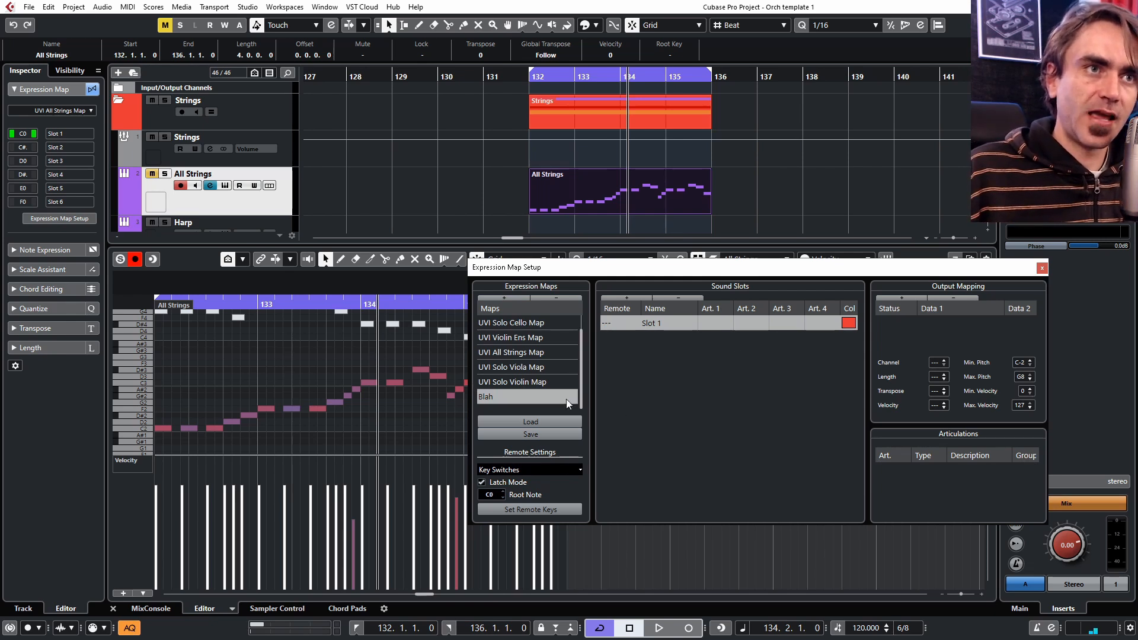
Step: Add six more sound slots to the Blah expression map
{"action": "left_click", "coordinate": [629, 298]}
{"action": "left_click", "coordinate": [628, 298]}
{"action": "left_click", "coordinate": [629, 298]}
{"action": "left_click", "coordinate": [628, 298]}
{"action": "left_click", "coordinate": [628, 298]}
{"action": "left_click", "coordinate": [628, 298]}
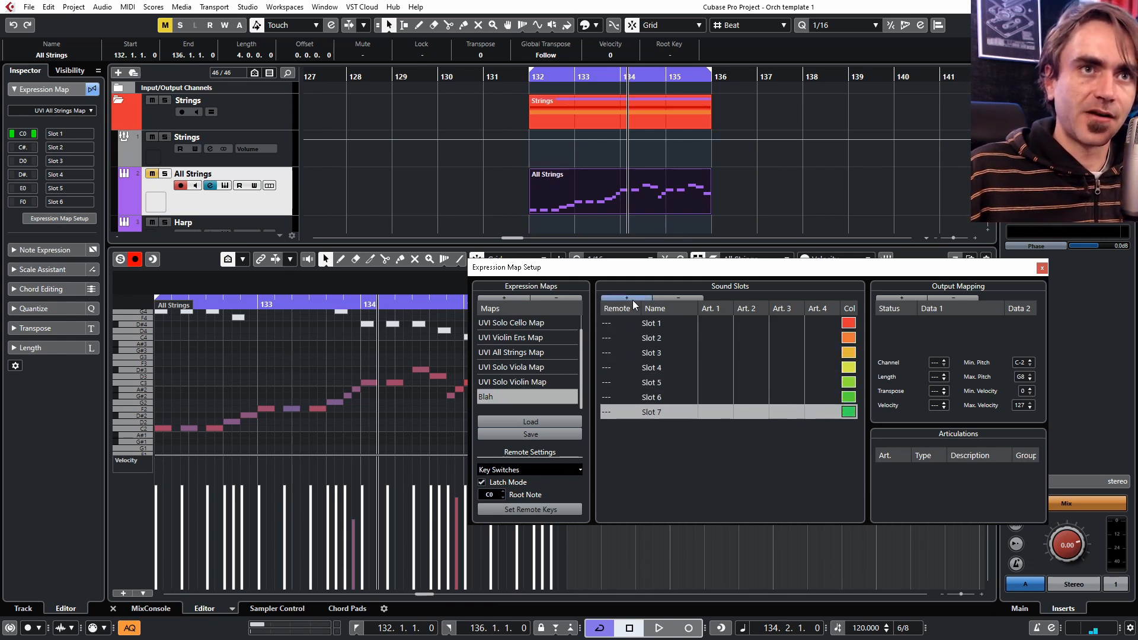
Step: Assign the Sforzato articulation to Slot 1 and Pizzicato to Slot 2 of the Blah map
{"action": "left_click", "coordinate": [617, 320]}
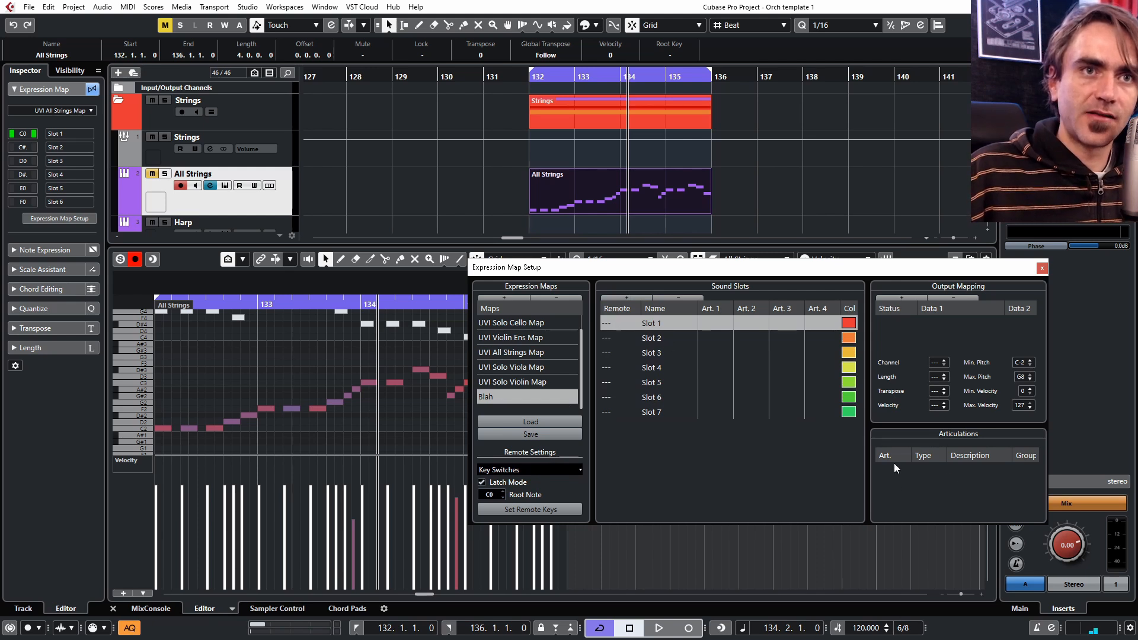
{"action": "left_click", "coordinate": [714, 322]}
{"action": "mouse_move", "coordinate": [755, 367]}
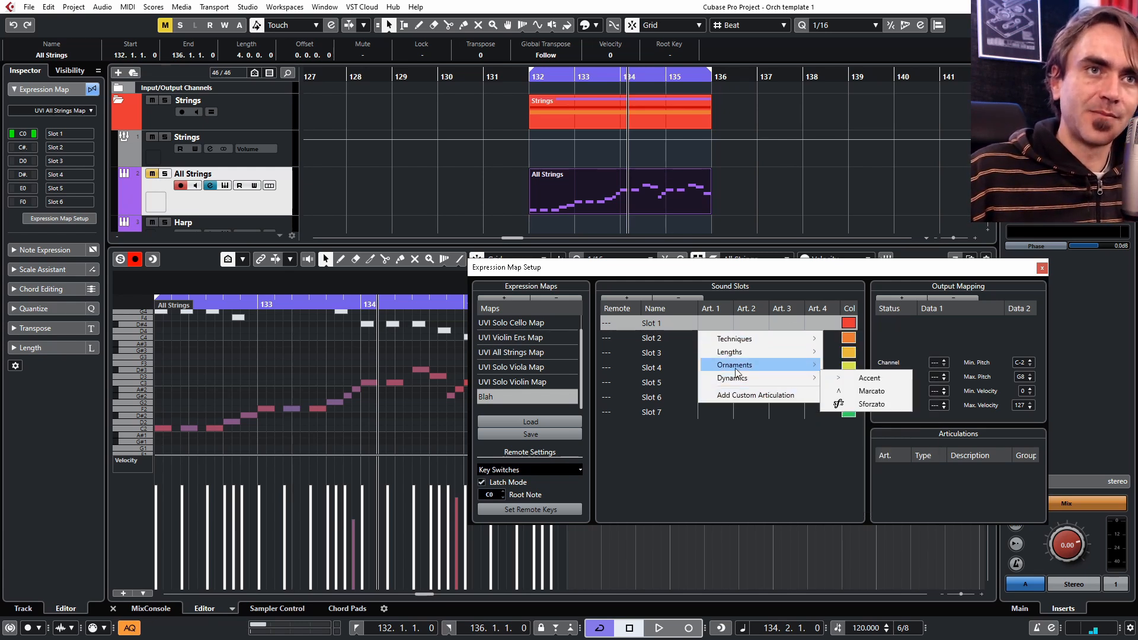
{"action": "left_click", "coordinate": [854, 396]}
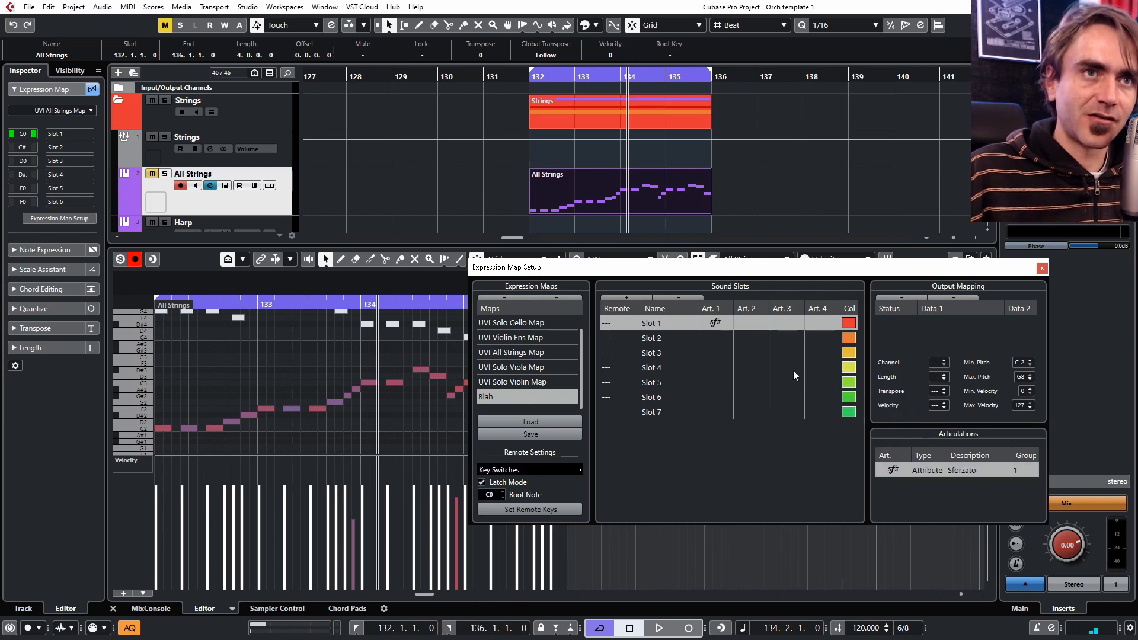
{"action": "left_click", "coordinate": [707, 338]}
{"action": "left_click", "coordinate": [707, 338]}
{"action": "mouse_move", "coordinate": [744, 372]}
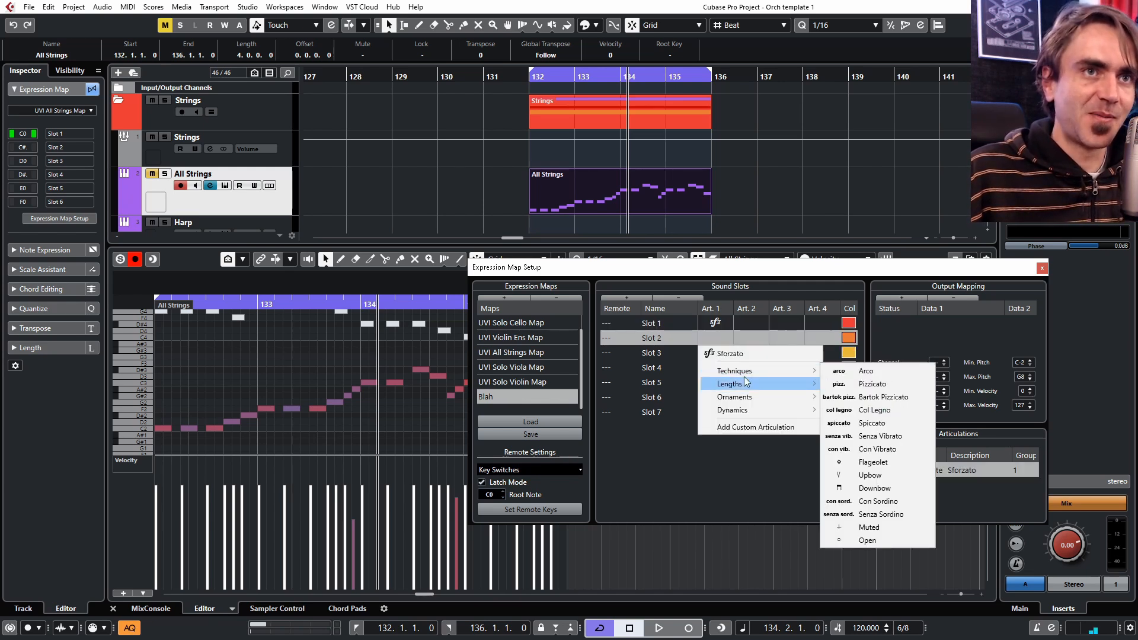
{"action": "left_click", "coordinate": [872, 384]}
Step: Assign the Legato articulation to Slot 3 and Staccato to Slot 4 of the Blah map
{"action": "left_click", "coordinate": [699, 350]}
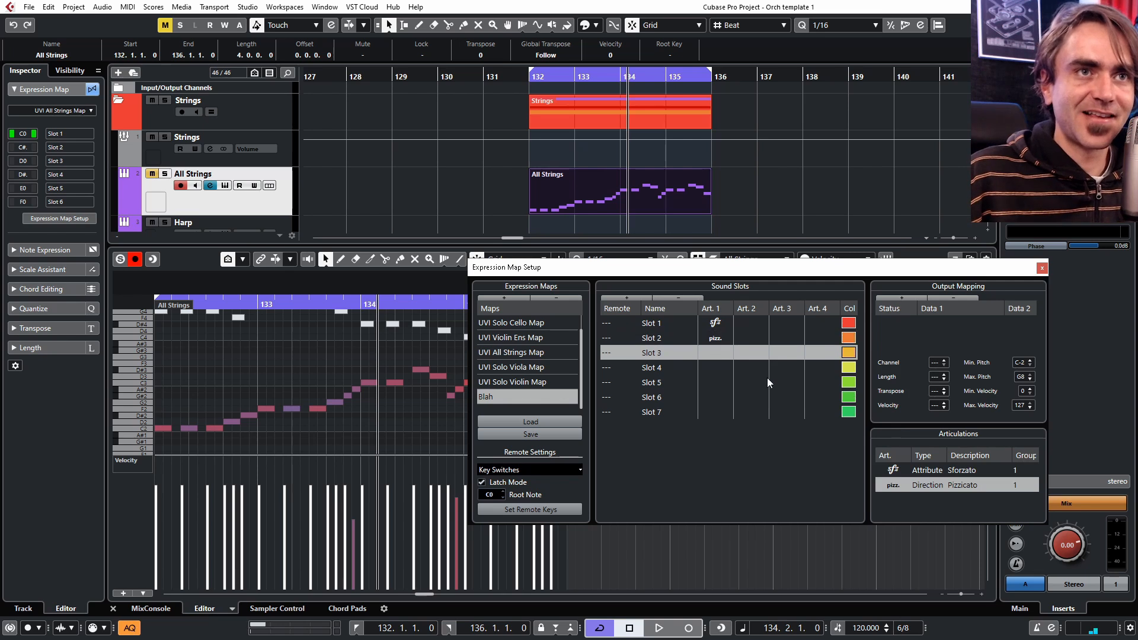
{"action": "left_click", "coordinate": [706, 356]}
{"action": "mouse_move", "coordinate": [744, 413]}
{"action": "left_click", "coordinate": [876, 414]}
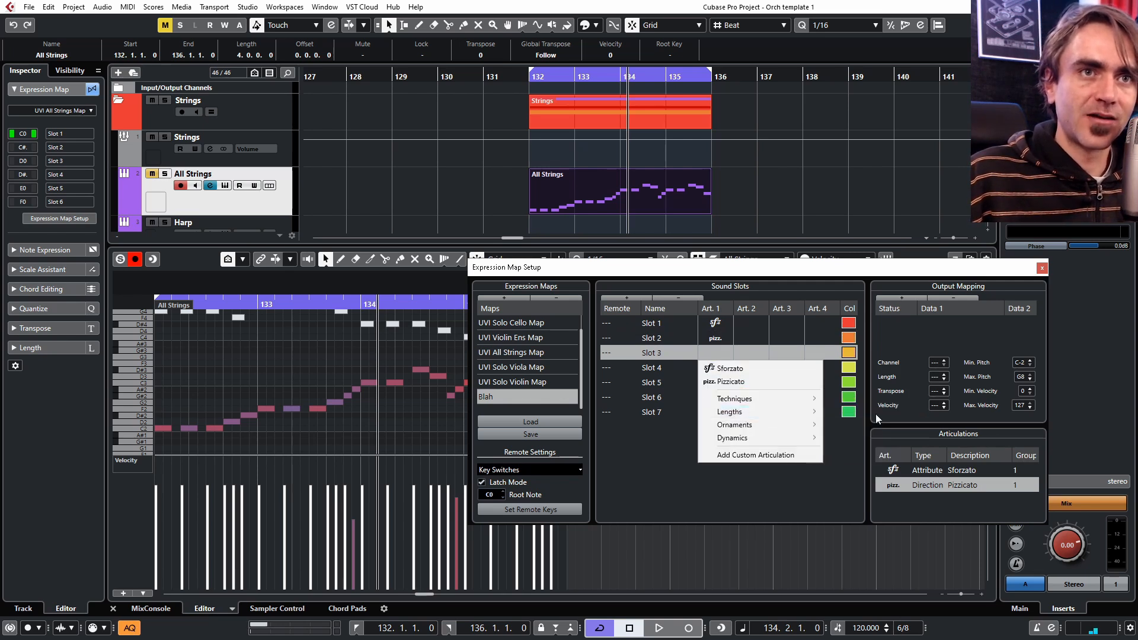
{"action": "left_click", "coordinate": [712, 369]}
{"action": "left_click", "coordinate": [713, 369]}
{"action": "mouse_move", "coordinate": [777, 441]}
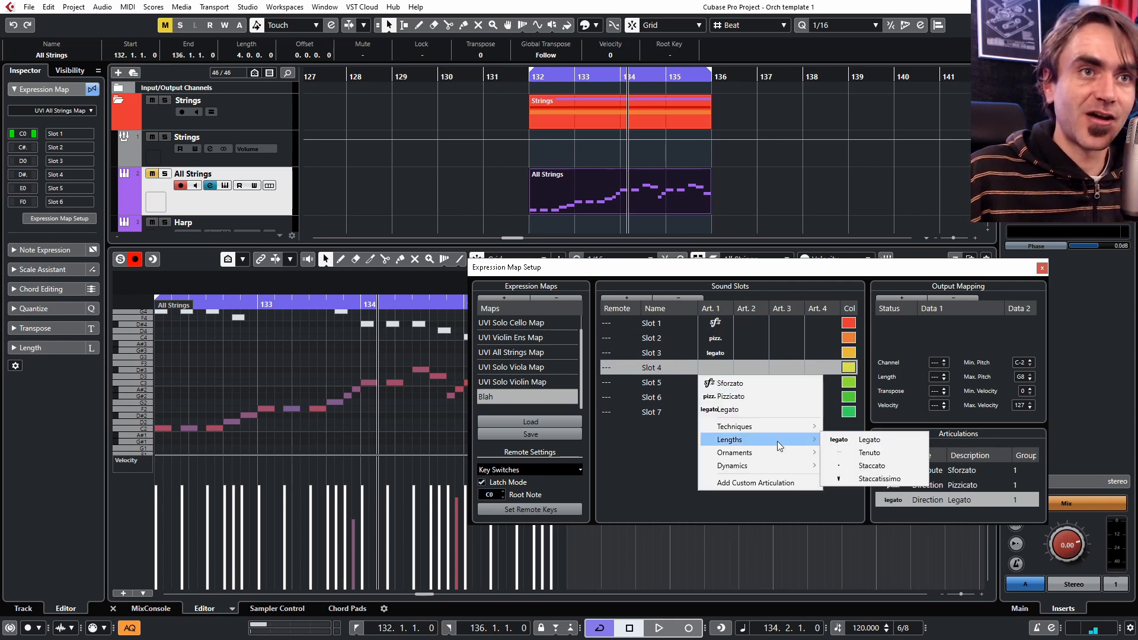
{"action": "left_click", "coordinate": [855, 466]}
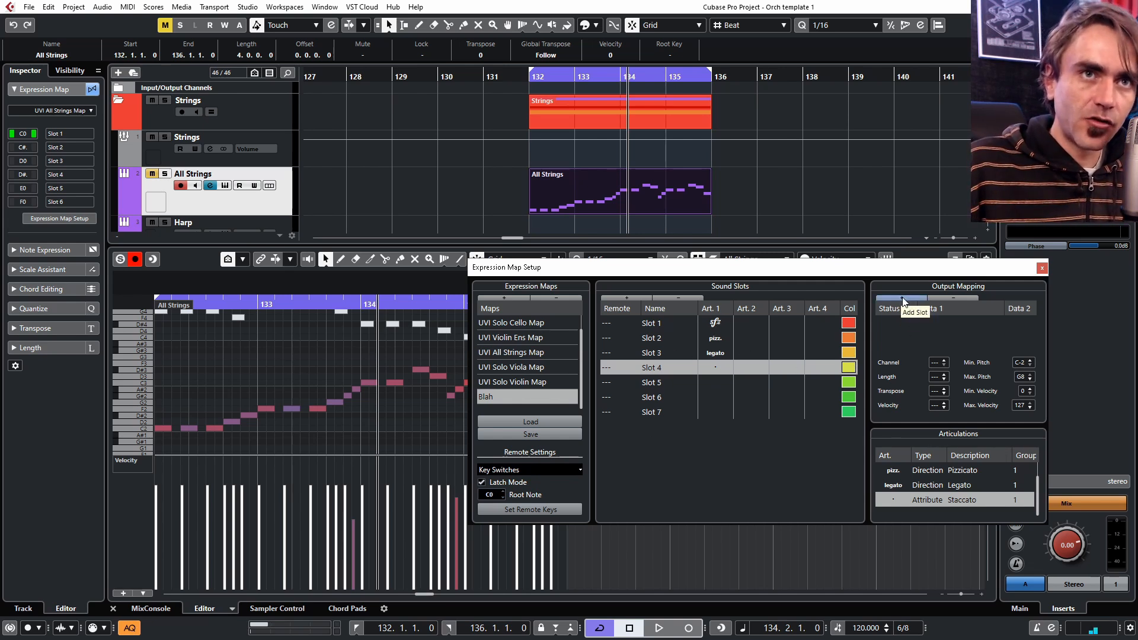
Step: Add an output mapping to Slot 3 (Legato) of the Blah map and set its Note-On trigger to C1
{"action": "left_click", "coordinate": [617, 326]}
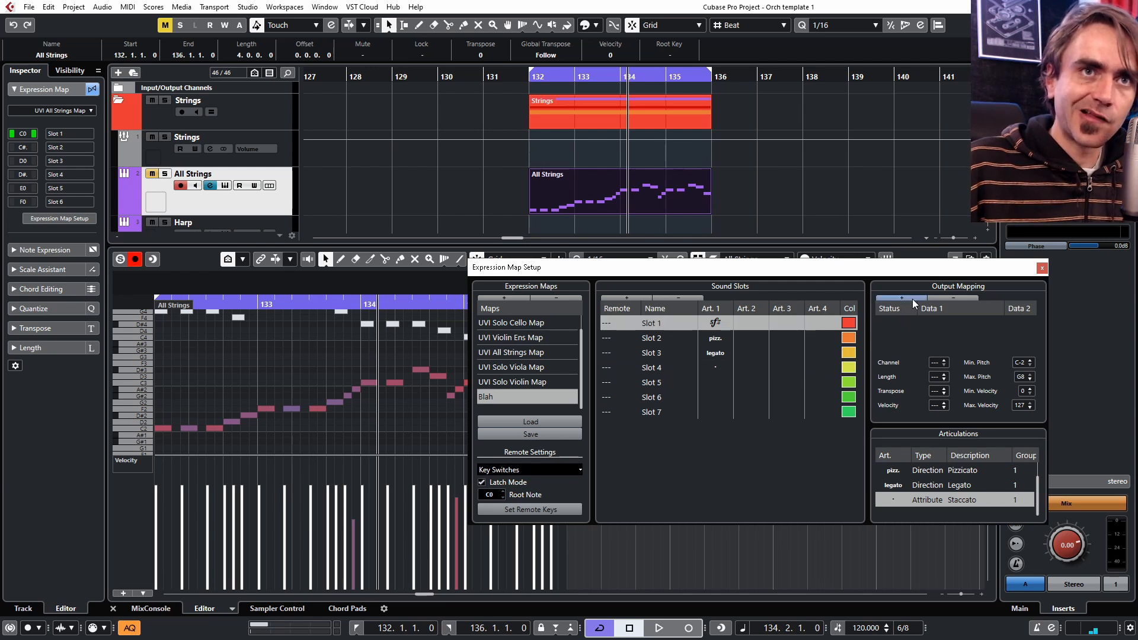
{"action": "left_click", "coordinate": [661, 356]}
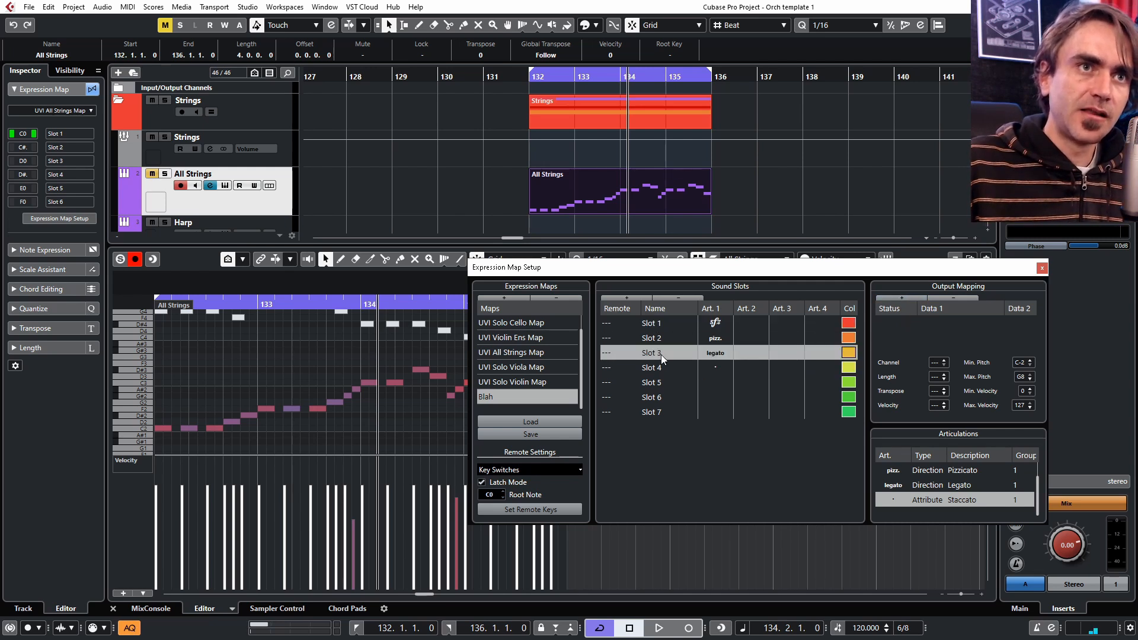
{"action": "left_click", "coordinate": [898, 297]}
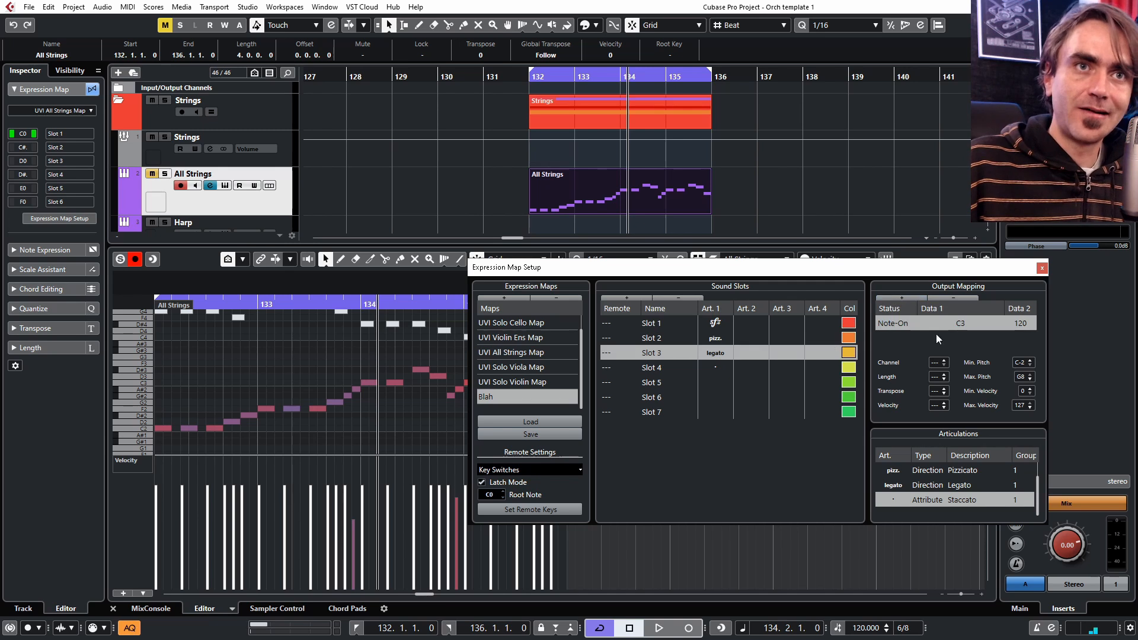
{"action": "double_click", "coordinate": [965, 323]}
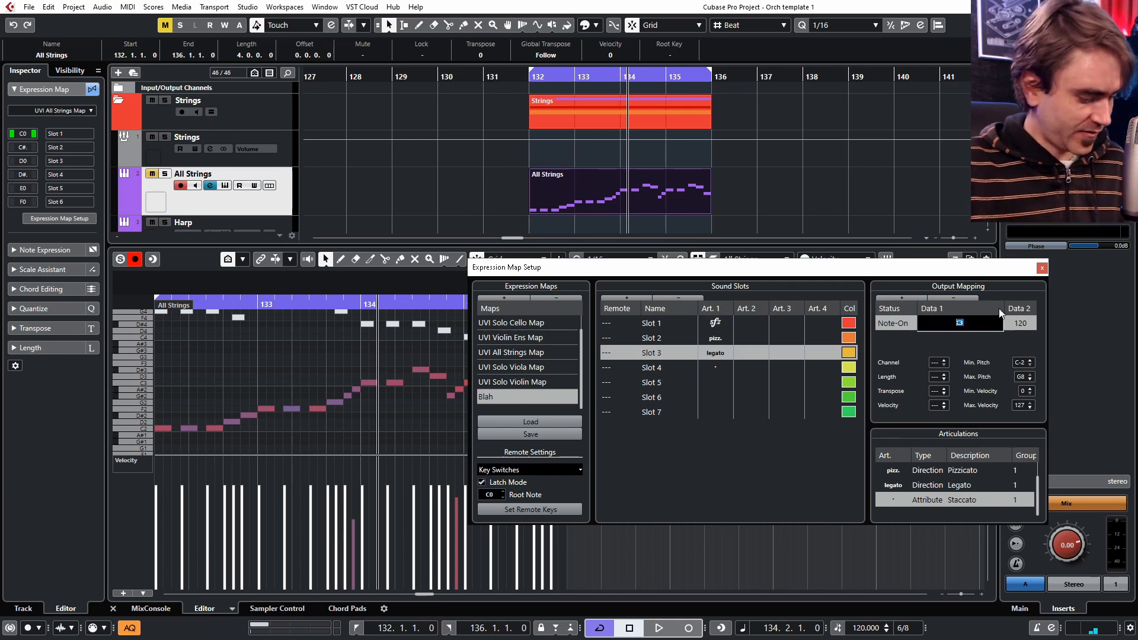
{"action": "type", "text": "c1"}
{"action": "key", "text": "Return"}
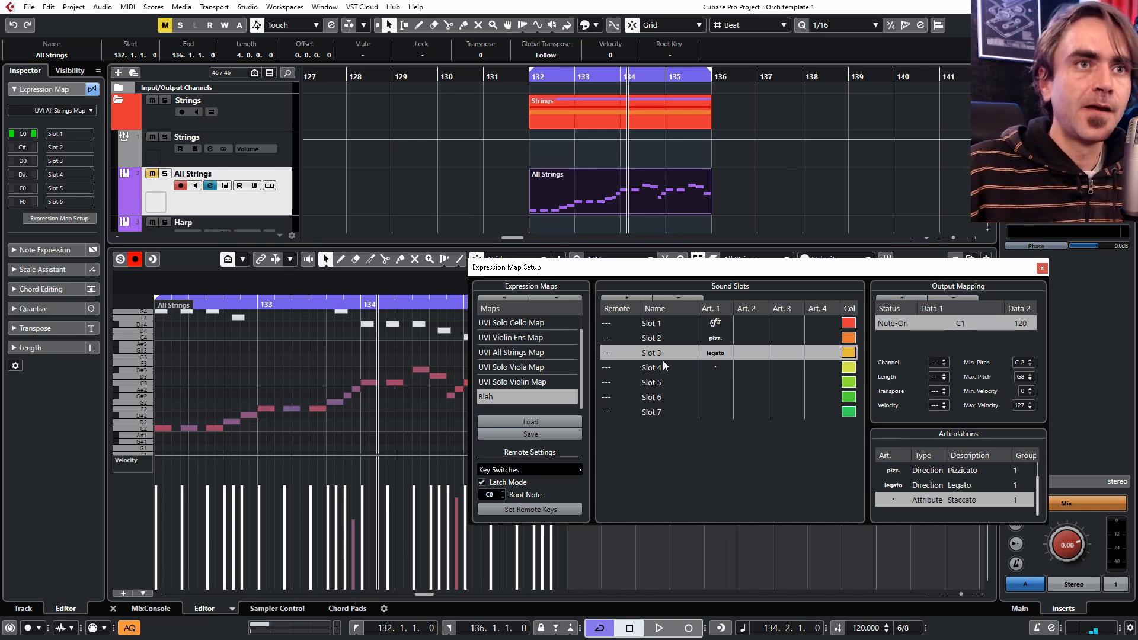
Step: Add an output mapping to Slot 2 (Pizzicato) of the Blah map and set its Note-On trigger to D1
{"action": "left_click", "coordinate": [660, 340]}
{"action": "left_click", "coordinate": [902, 299]}
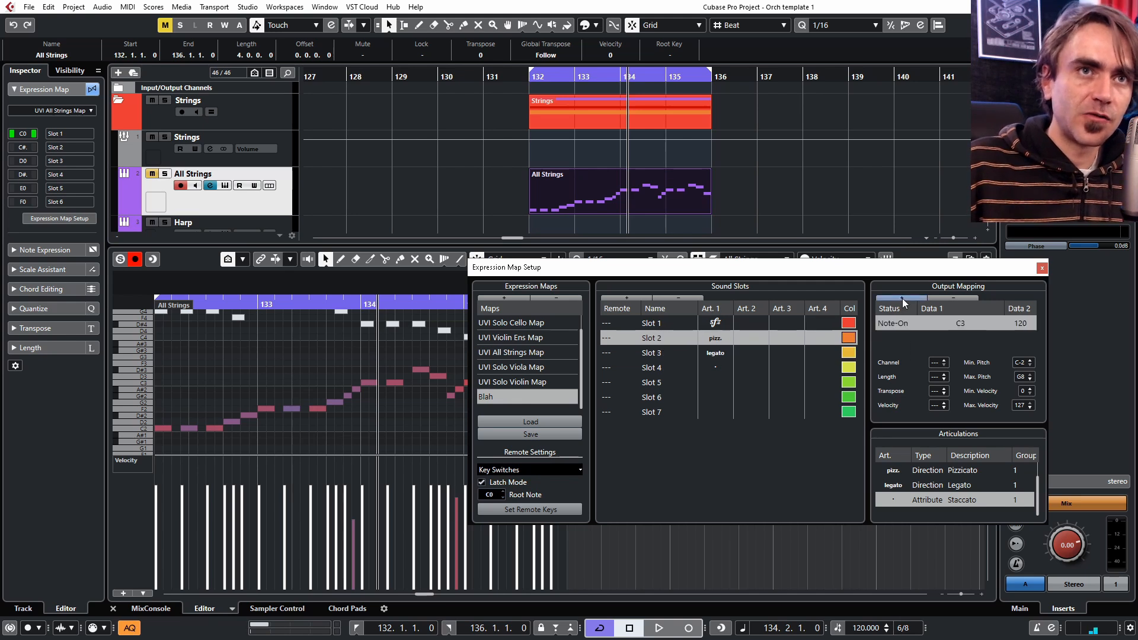
{"action": "double_click", "coordinate": [1002, 325]}
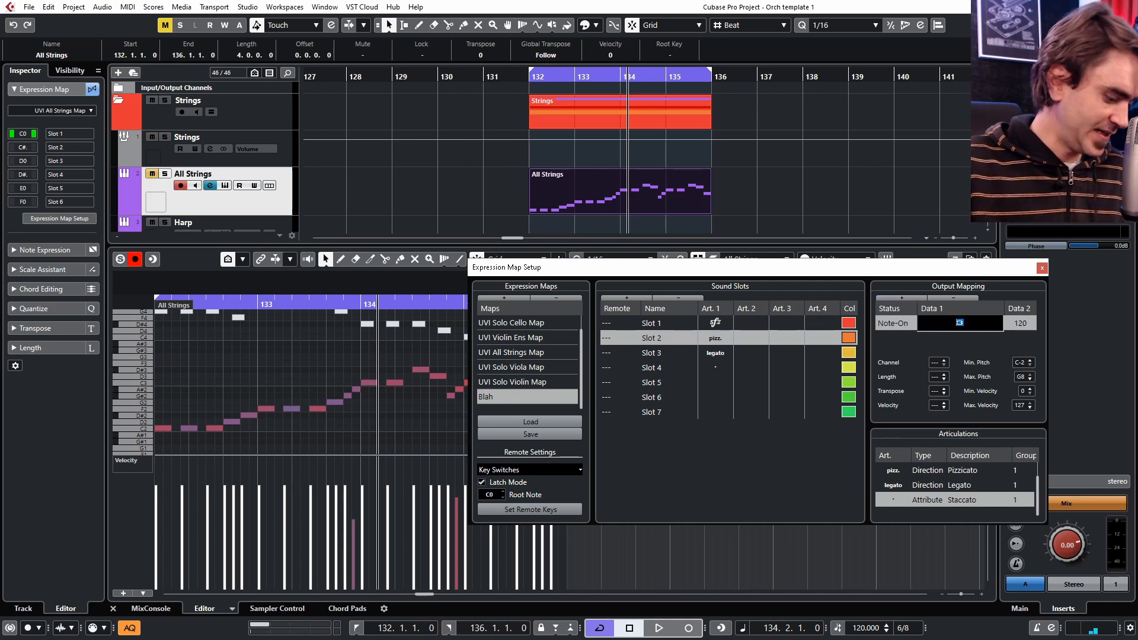
{"action": "type", "text": "D1"}
{"action": "key", "text": "Return"}
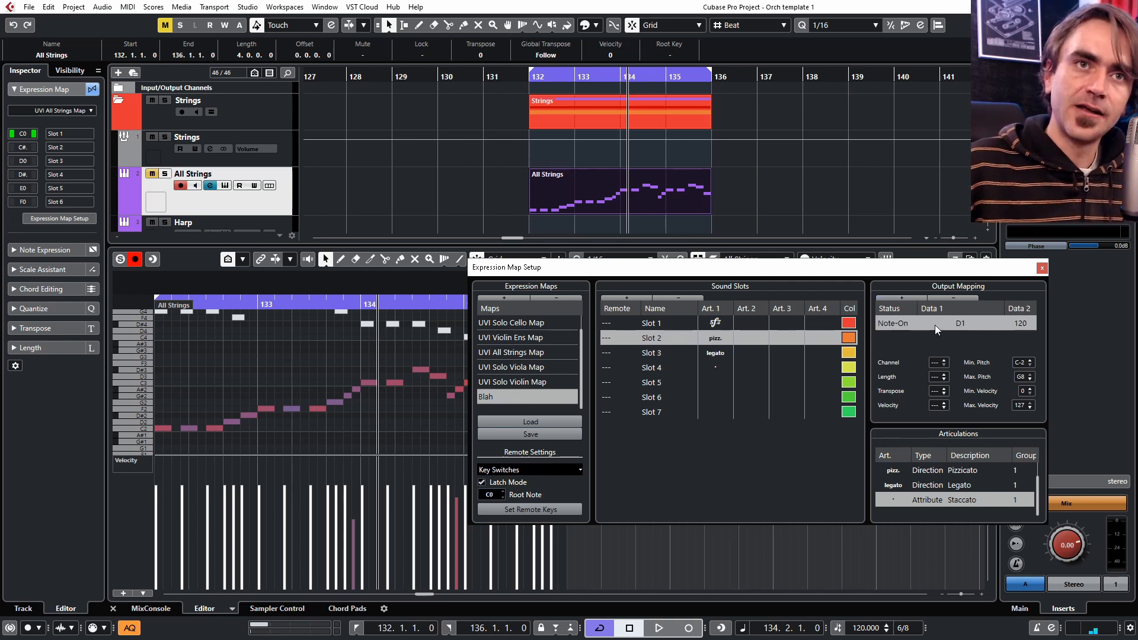
{"action": "left_click", "coordinate": [662, 353]}
{"action": "left_click", "coordinate": [663, 338]}
{"action": "left_click", "coordinate": [663, 329]}
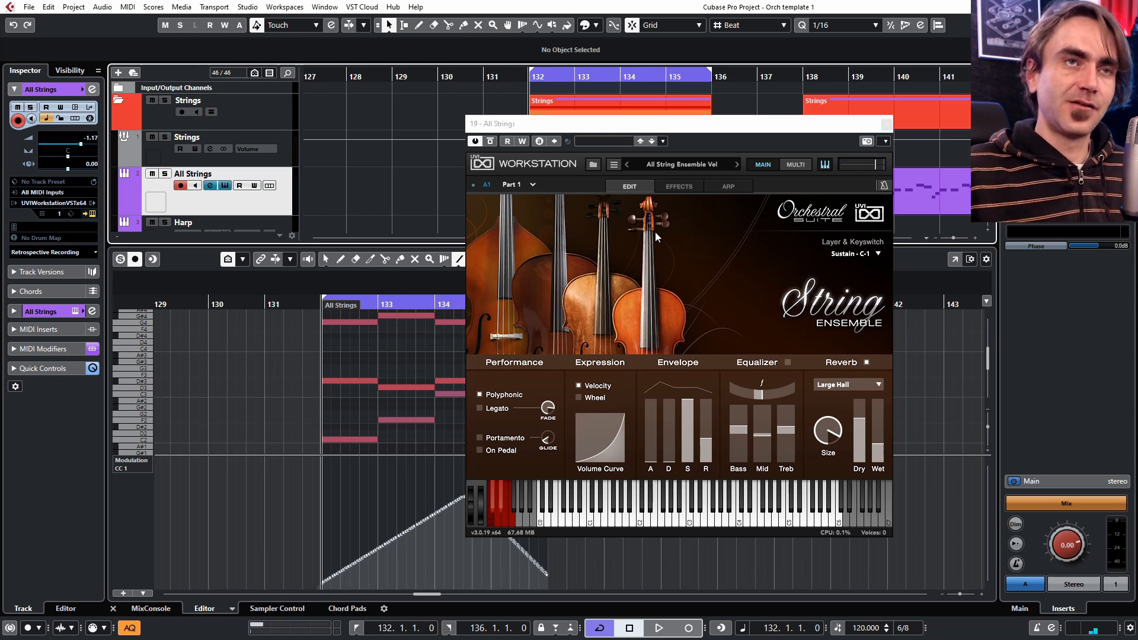
Step: Set the String Ensemble's expression control to Wheel and redraw the CC 1 modulation as a swell in each All Strings bar
{"action": "left_click", "coordinate": [579, 397]}
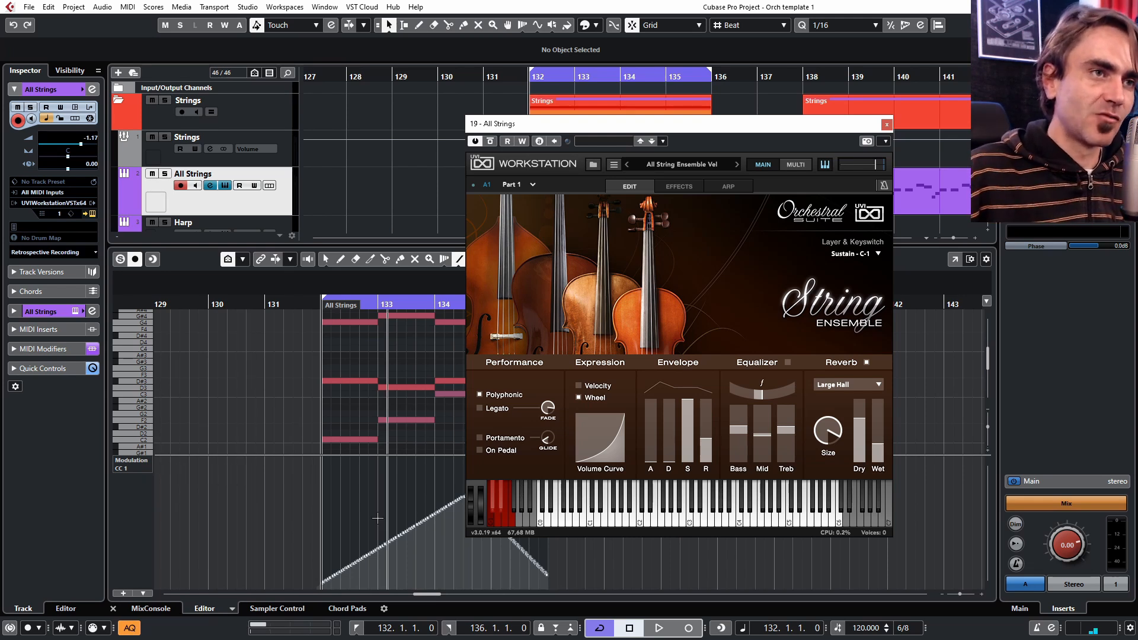
{"action": "scroll", "coordinate": [356, 578], "scroll_direction": "up", "scroll_amount": 4}
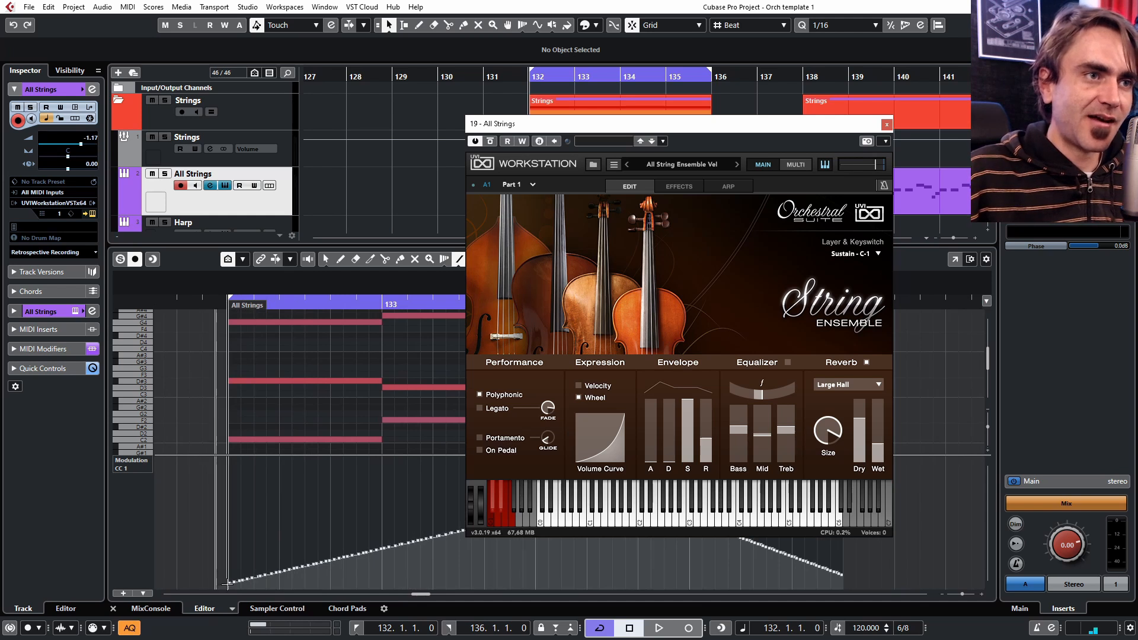
{"action": "left_click", "coordinate": [260, 576]}
{"action": "mouse_move", "coordinate": [324, 522]}
{"action": "left_mouse_down"}
{"action": "mouse_move", "coordinate": [380, 576]}
{"action": "mouse_move", "coordinate": [523, 546]}
{"action": "mouse_move", "coordinate": [484, 553]}
{"action": "mouse_move", "coordinate": [536, 587]}
{"action": "mouse_move", "coordinate": [637, 537]}
{"action": "mouse_move", "coordinate": [686, 574]}
{"action": "mouse_move", "coordinate": [777, 555]}
{"action": "mouse_move", "coordinate": [795, 537]}
{"action": "left_mouse_up"}
{"action": "left_click", "coordinate": [887, 125]}
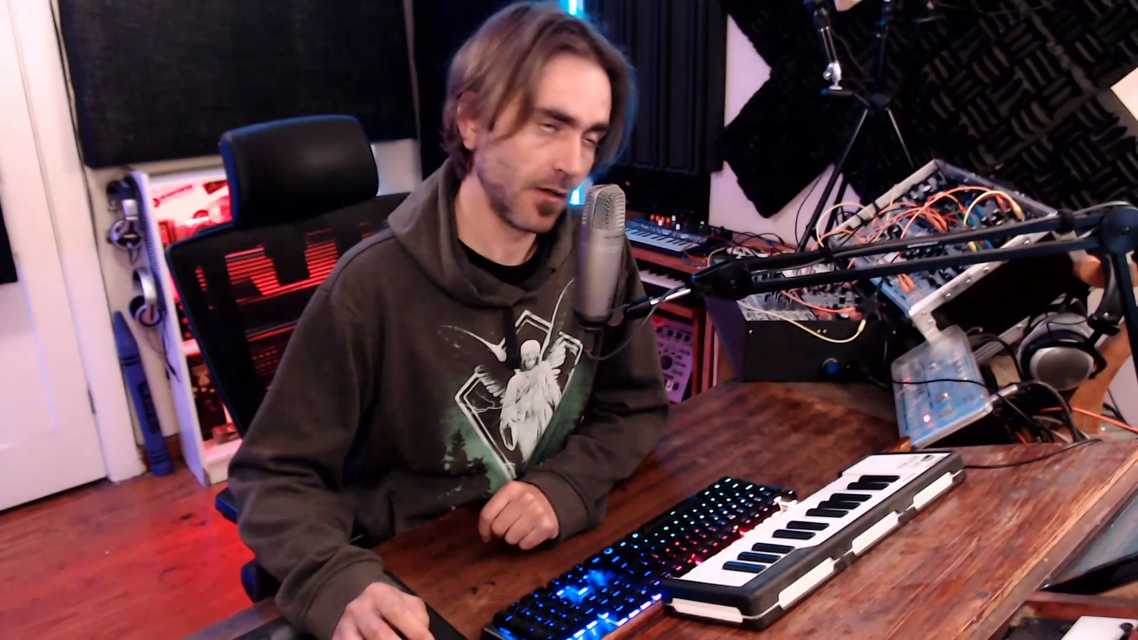
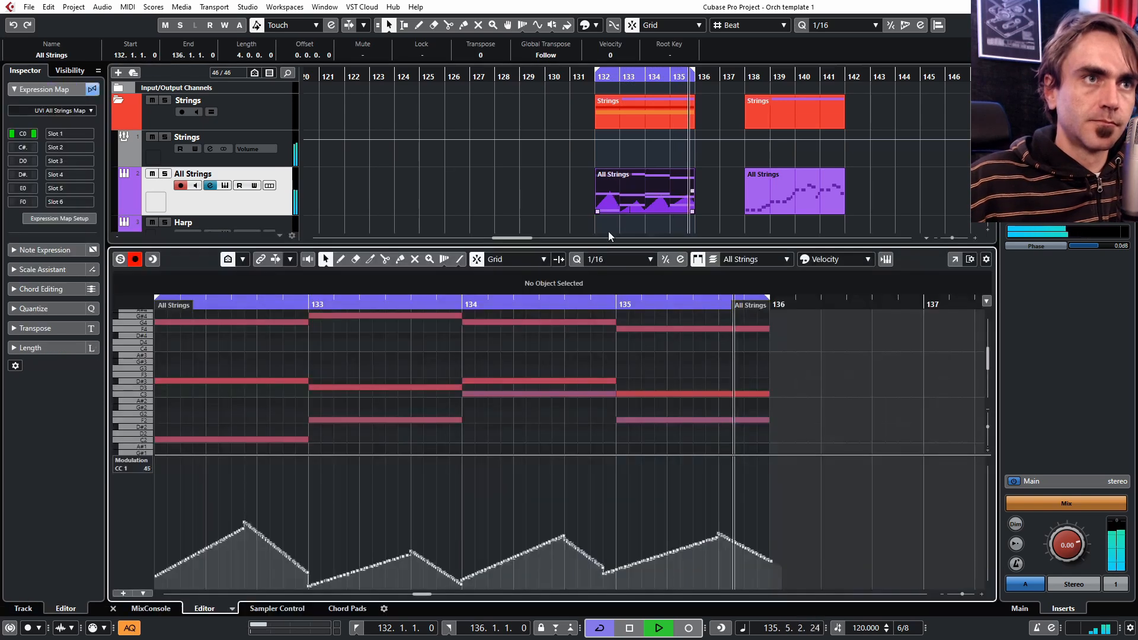
Step: Mute the top-line notes in bars 132 and 133 of the All Strings part
{"action": "key", "text": "7"}
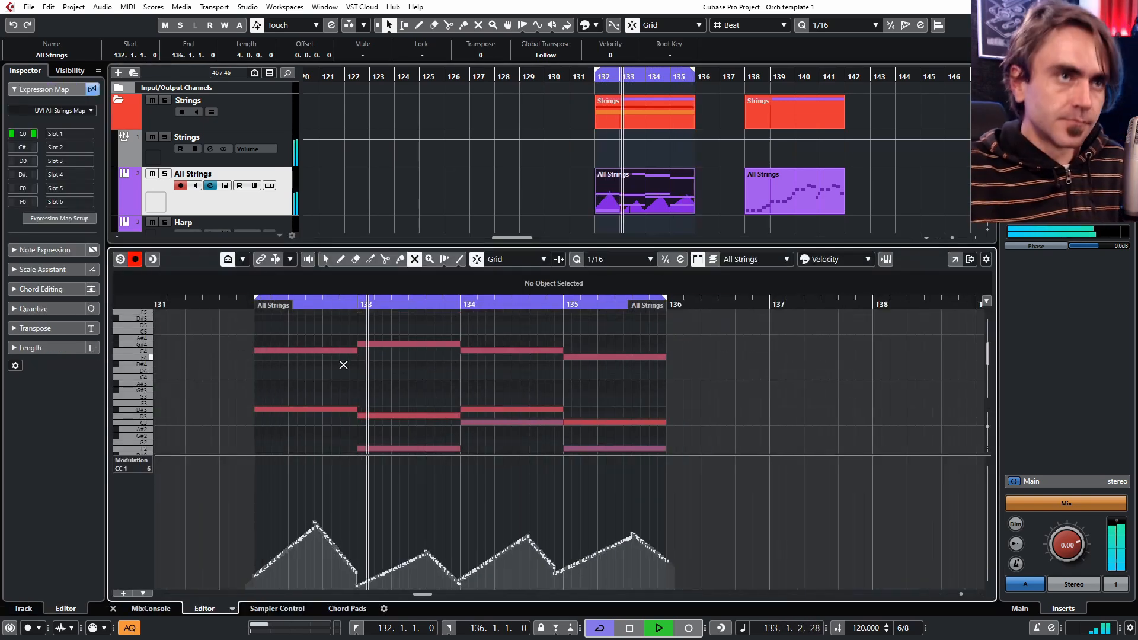
{"action": "left_click_drag", "start_coordinate": [343, 363], "coordinate": [401, 402]}
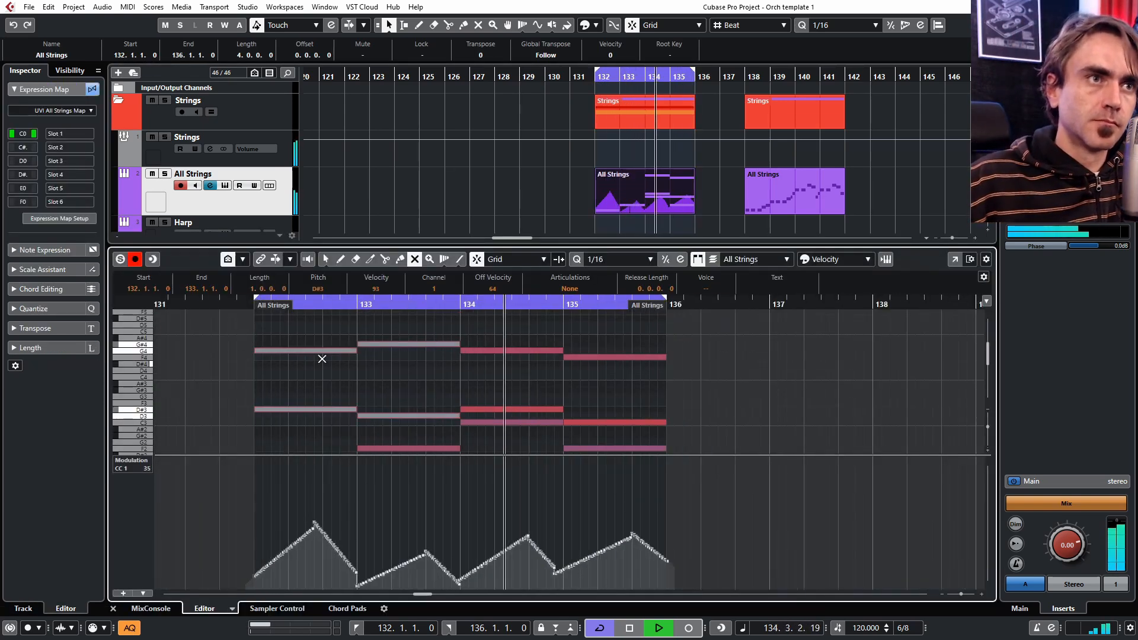
{"action": "left_click", "coordinate": [407, 350]}
{"action": "left_click", "coordinate": [406, 351]}
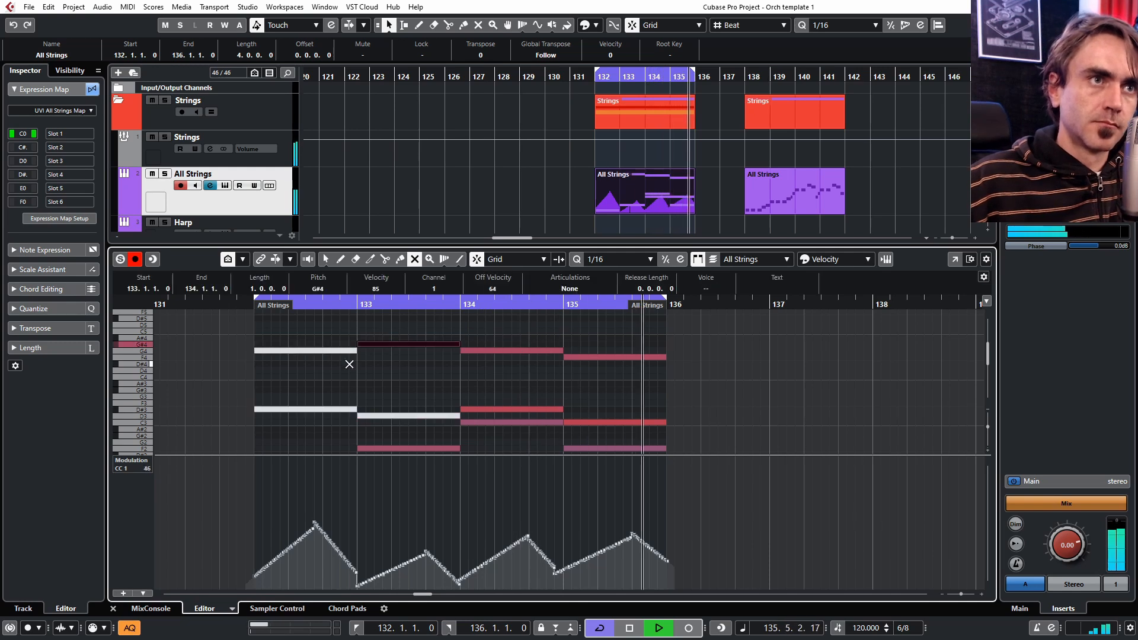
{"action": "scroll", "coordinate": [377, 364], "scroll_direction": "down", "scroll_amount": 2}
{"action": "scroll", "coordinate": [378, 363], "scroll_direction": "up", "scroll_amount": 2}
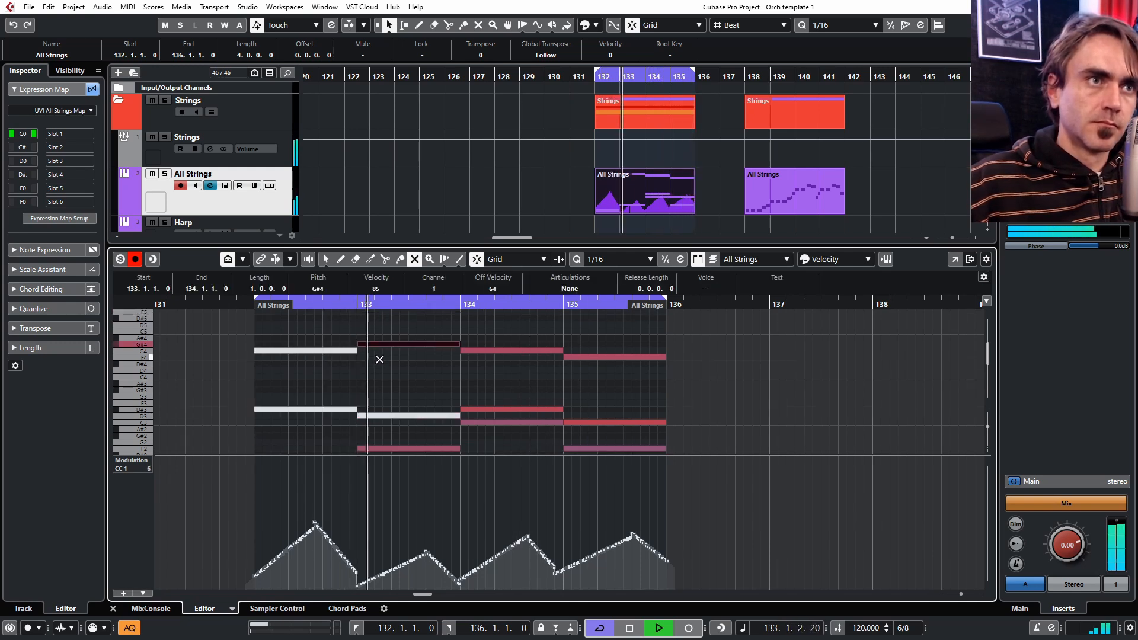
{"action": "left_click", "coordinate": [454, 344]}
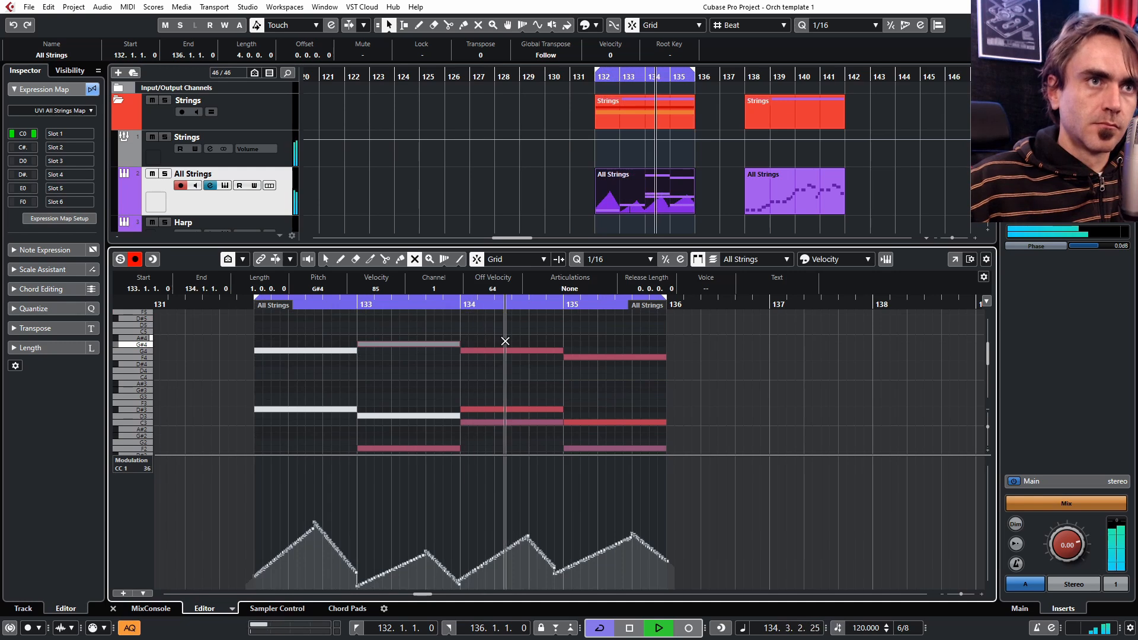
{"action": "scroll", "coordinate": [413, 370], "scroll_direction": "down", "scroll_amount": 2}
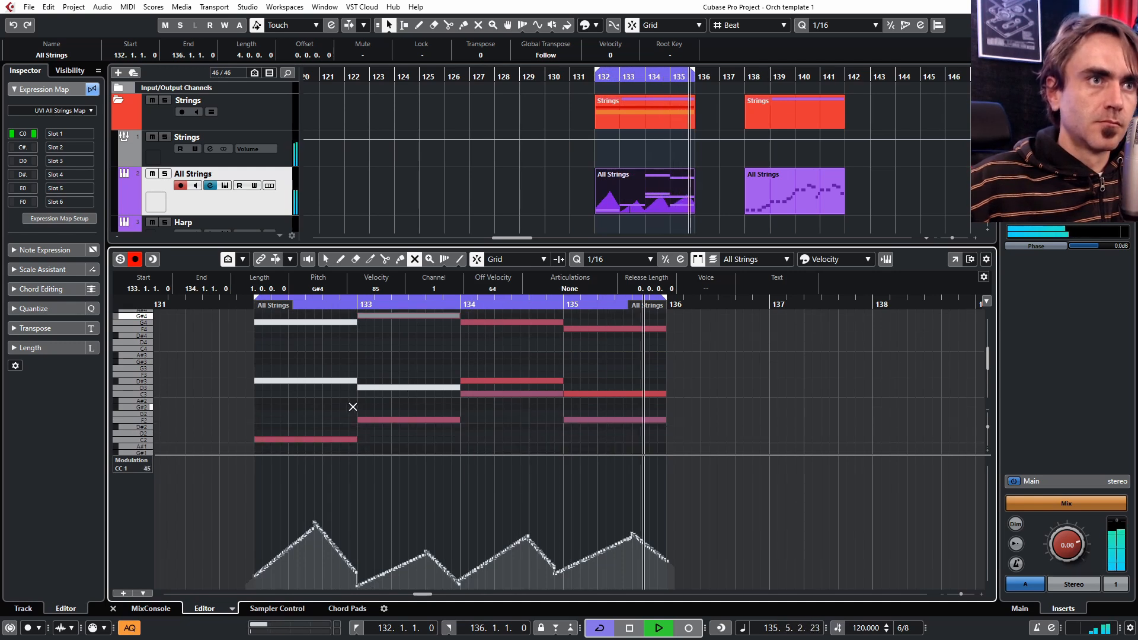
Step: Unmute the D3 in bar 133 and D#3 in bar 132, and mute the top notes in bars 134 and 135
{"action": "left_click", "coordinate": [403, 388]}
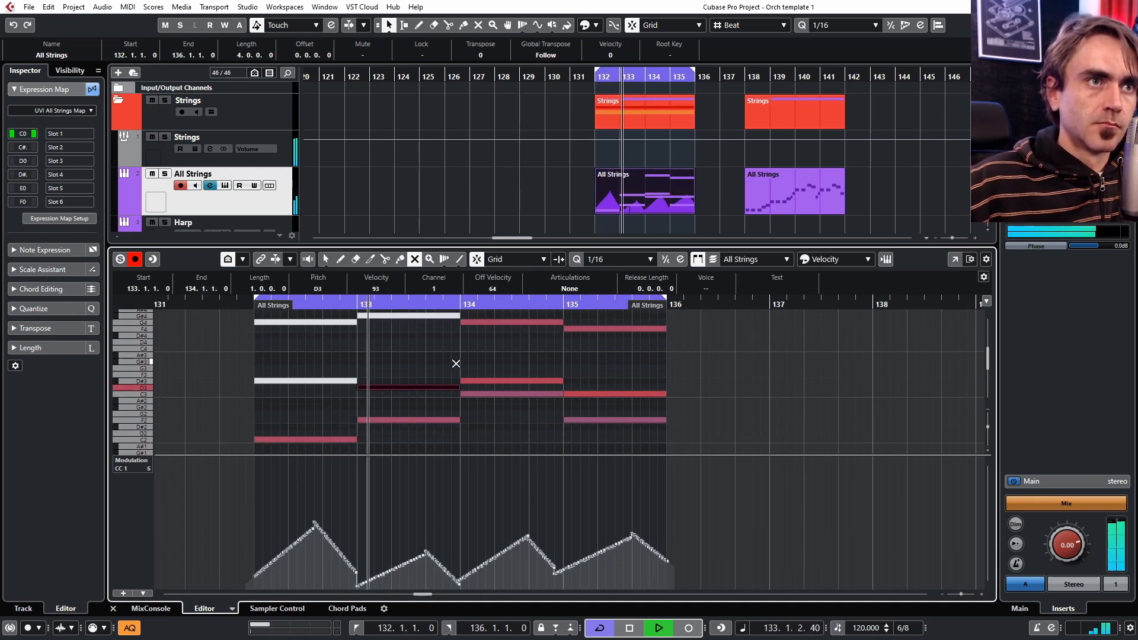
{"action": "scroll", "coordinate": [417, 367], "scroll_direction": "right", "scroll_amount": 2}
{"action": "scroll", "coordinate": [440, 360], "scroll_direction": "up", "scroll_amount": 2}
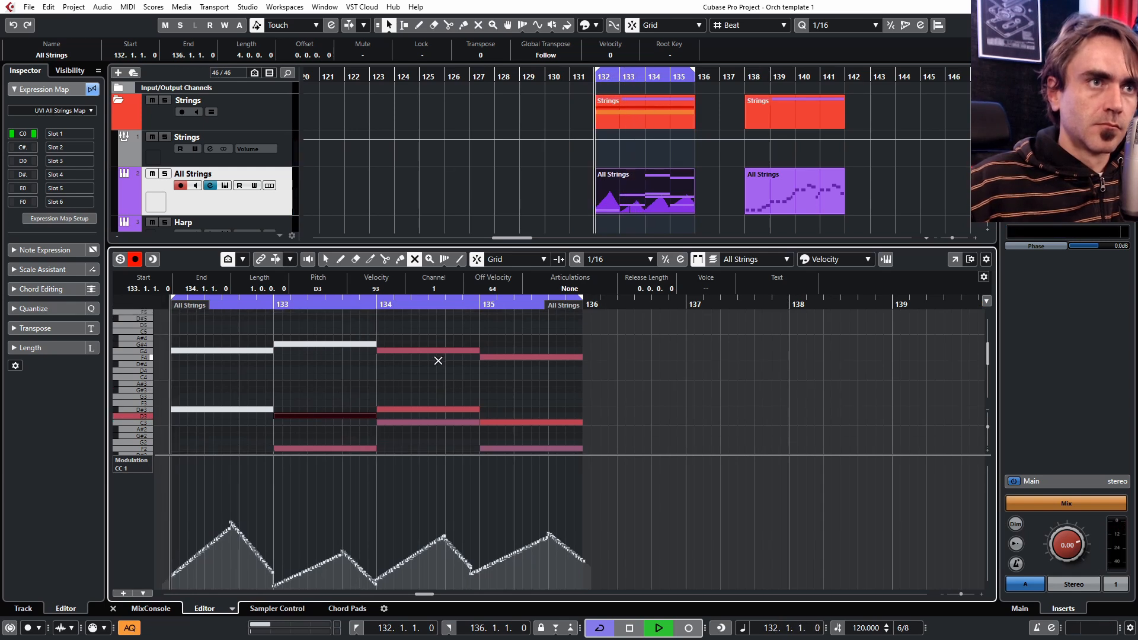
{"action": "left_click", "coordinate": [411, 350]}
{"action": "scroll", "coordinate": [427, 390], "scroll_direction": "down", "scroll_amount": 2}
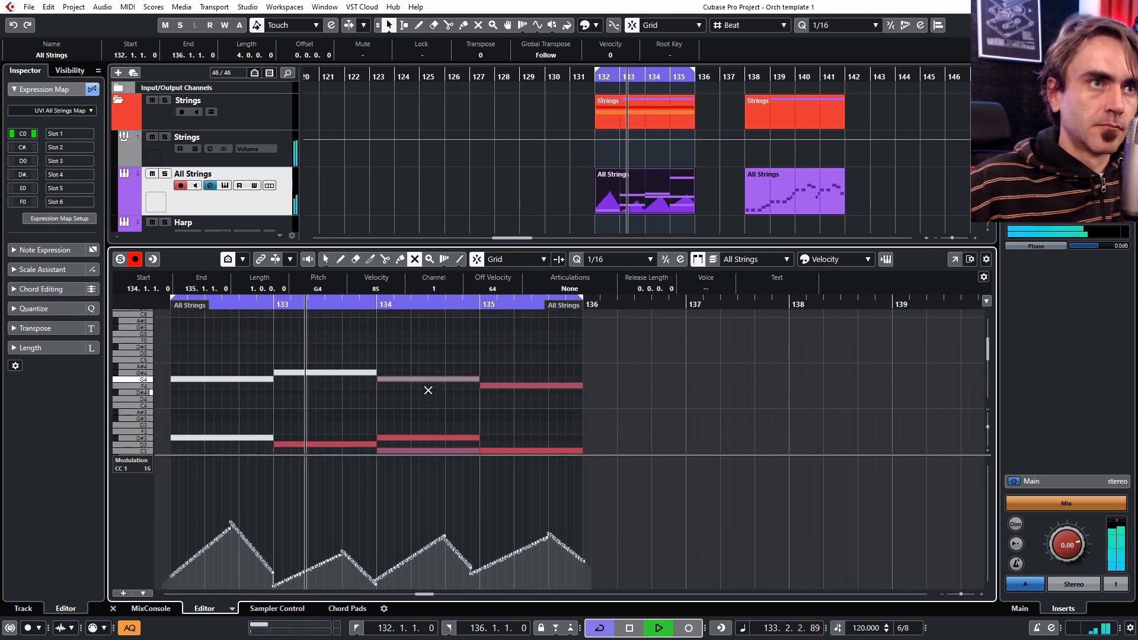
{"action": "left_click", "coordinate": [525, 359]}
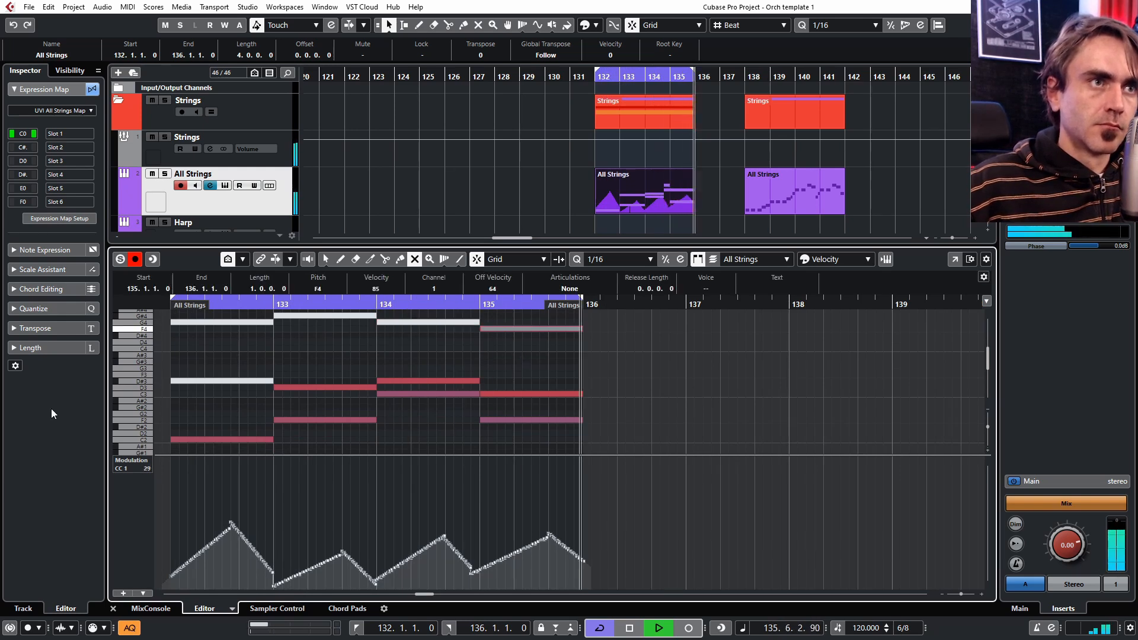
{"action": "left_click", "coordinate": [189, 381]}
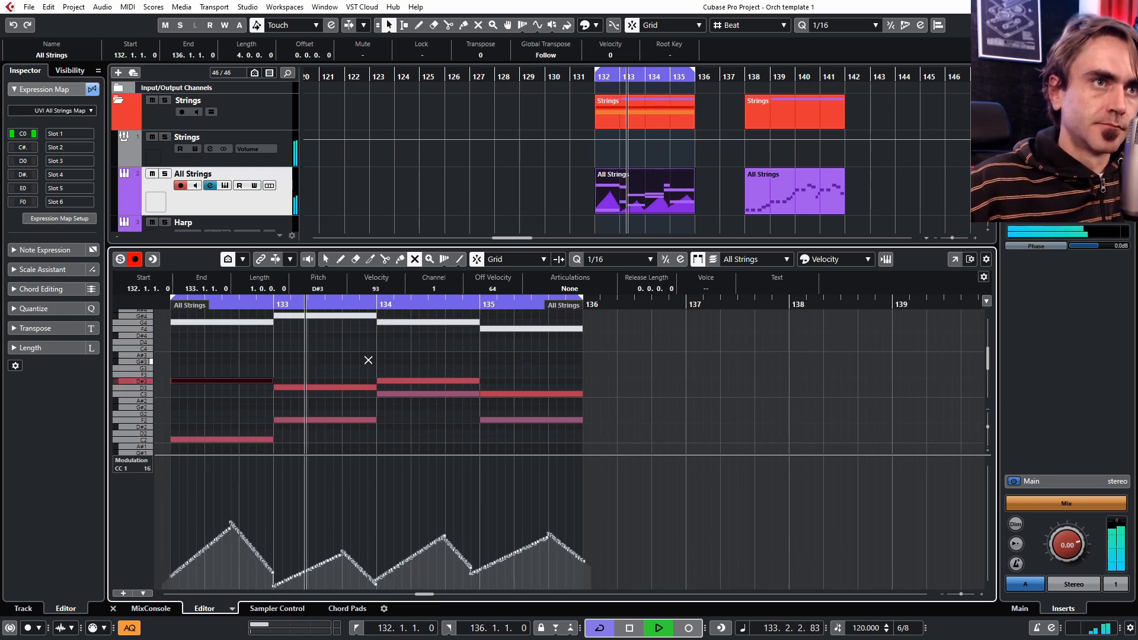
{"action": "key", "text": "1"}
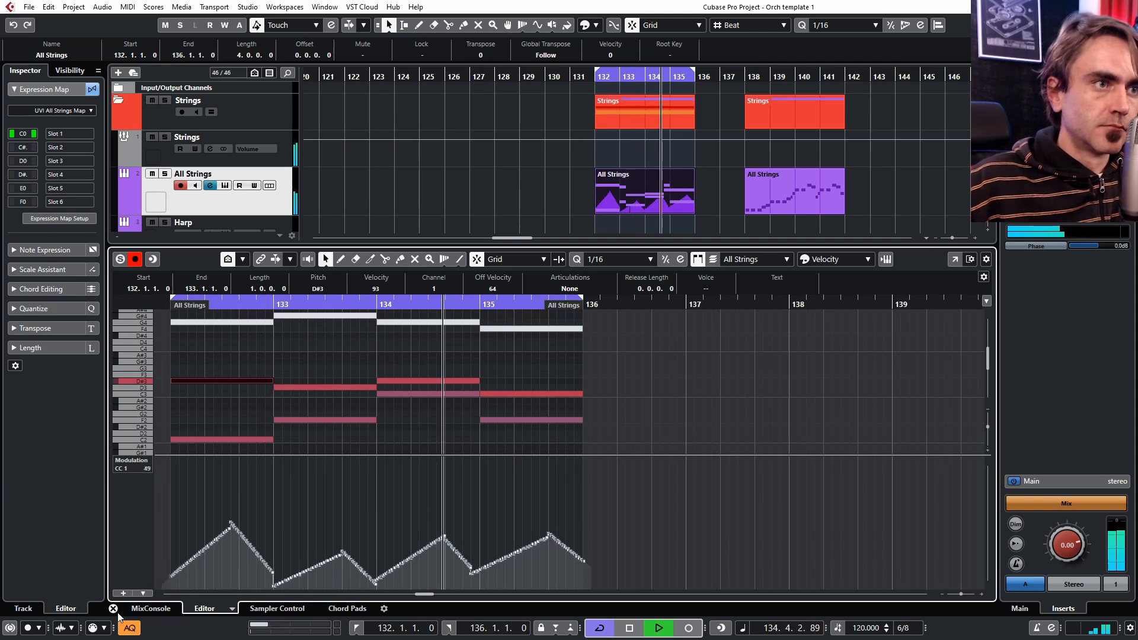
Step: Lower the All Strings track volume to -8.87 and move its second part to around bar 149
{"action": "key", "text": "ctrl+alt+e"}
{"action": "scroll", "coordinate": [92, 140], "scroll_direction": "up", "scroll_amount": 1}
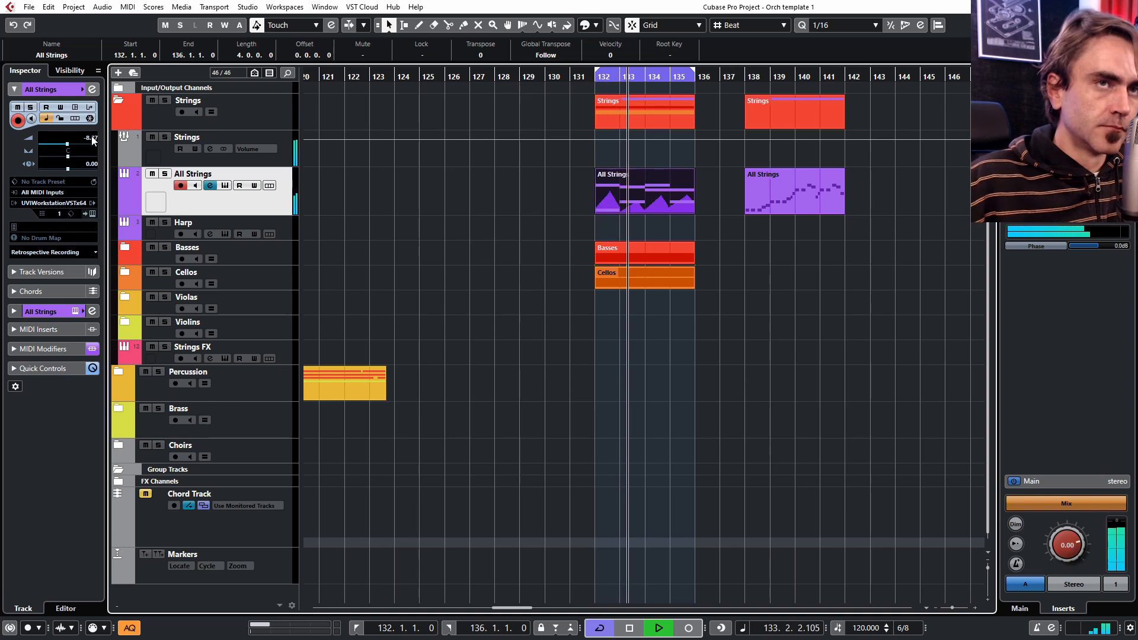
{"action": "scroll", "coordinate": [794, 245], "scroll_direction": "down", "scroll_amount": 2}
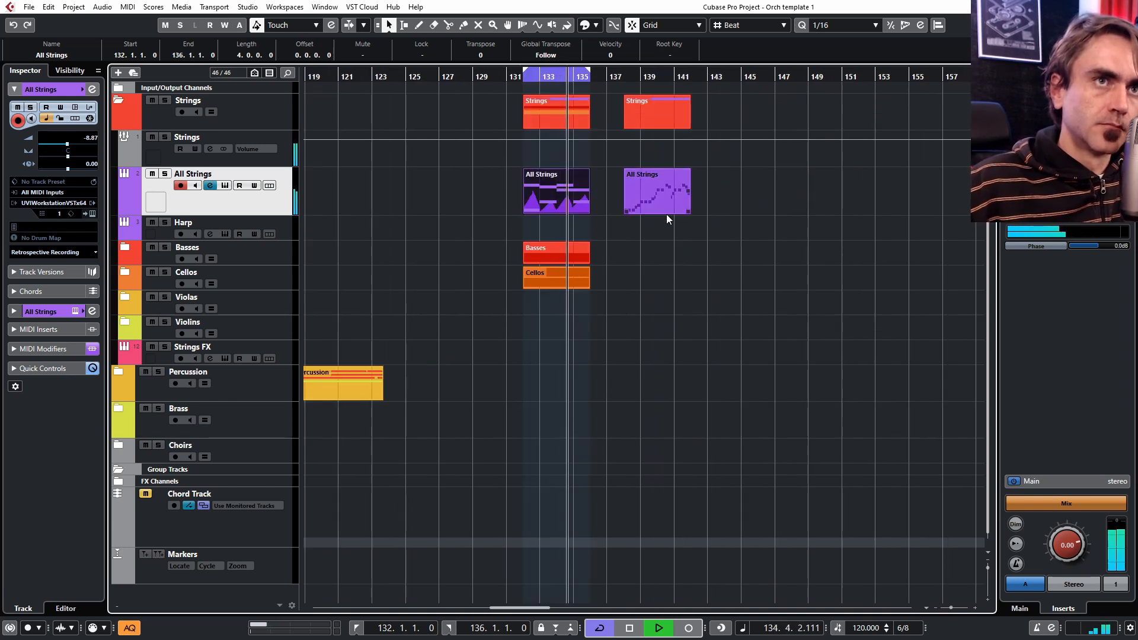
{"action": "left_click_drag", "start_coordinate": [666, 215], "coordinate": [858, 212]}
{"action": "left_click", "coordinate": [620, 235]}
{"action": "scroll", "coordinate": [626, 261], "scroll_direction": "up", "scroll_amount": 2}
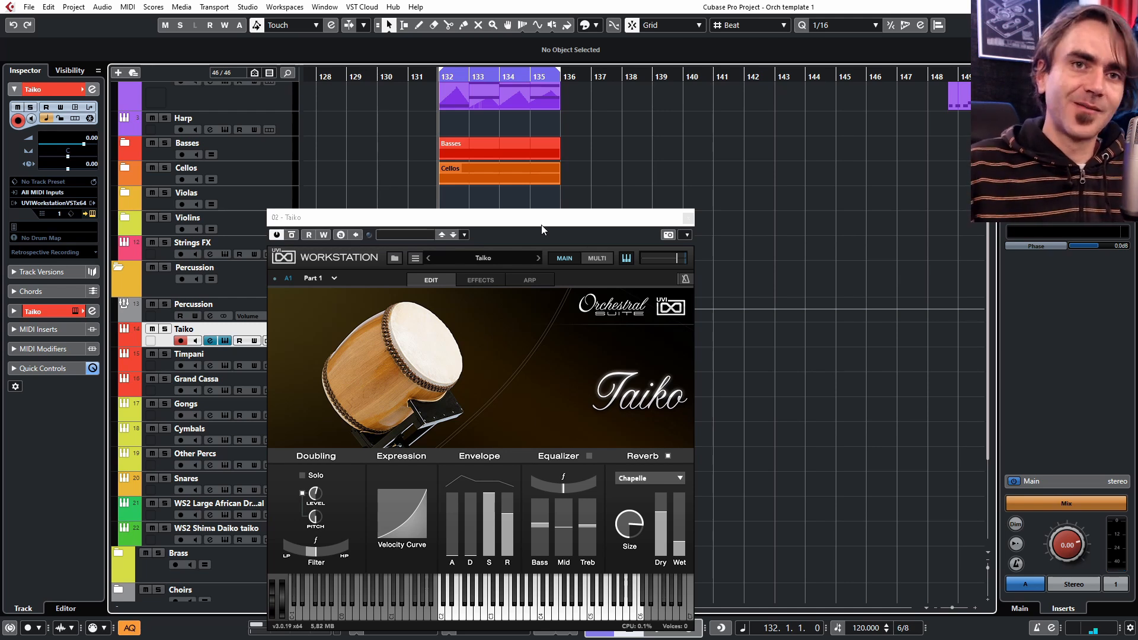
Step: Create an empty part on the Taiko track from bar 132 to 136 and open it for note editing
{"action": "left_click", "coordinate": [688, 217]}
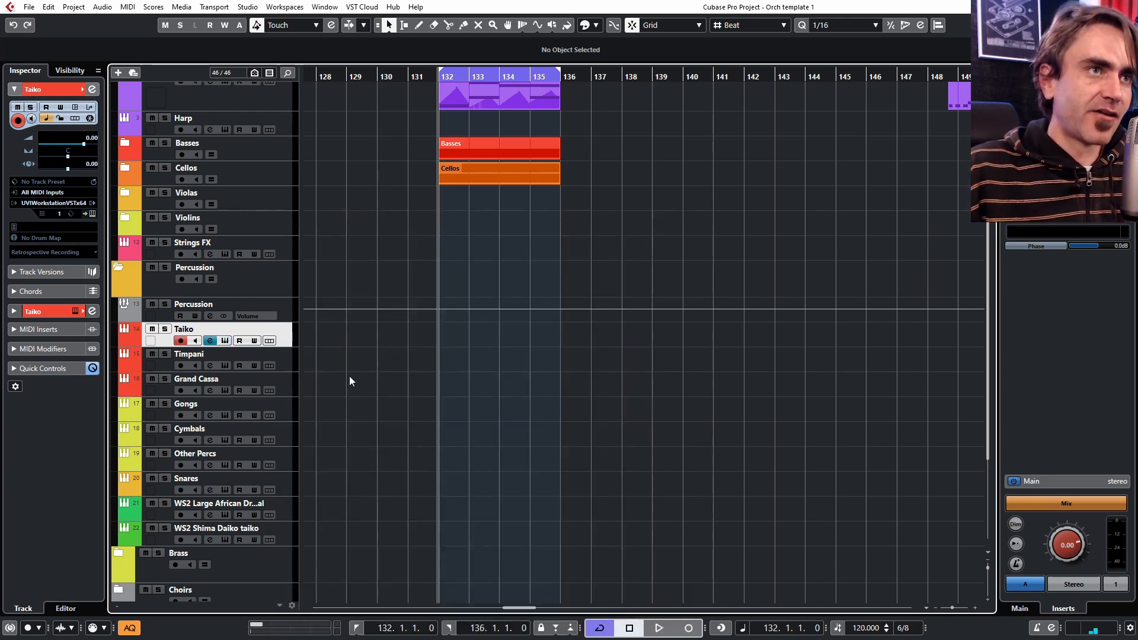
{"action": "left_click", "coordinate": [284, 379]}
{"action": "scroll", "coordinate": [445, 367], "scroll_direction": "up", "scroll_amount": 5}
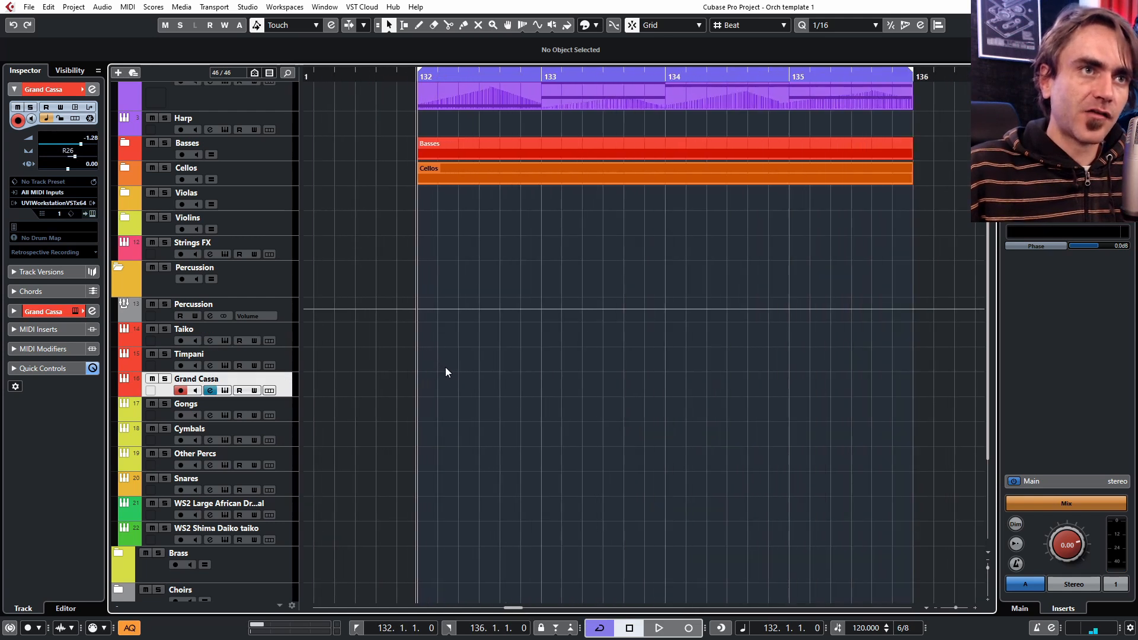
{"action": "double_click", "coordinate": [423, 337]}
{"action": "double_click", "coordinate": [435, 333]}
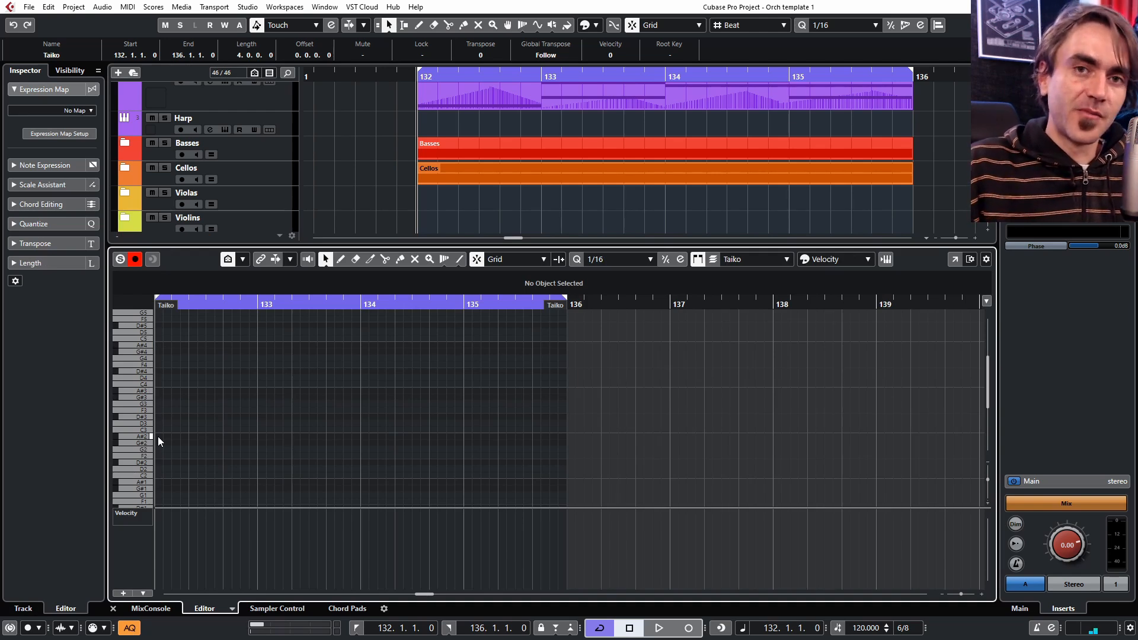
Step: Enter two consecutive C2 Taiko hits at the start of each bar from 132 to 135 during playback
{"action": "key", "text": "space"}
{"action": "scroll", "coordinate": [152, 471], "scroll_direction": "down", "scroll_amount": 3}
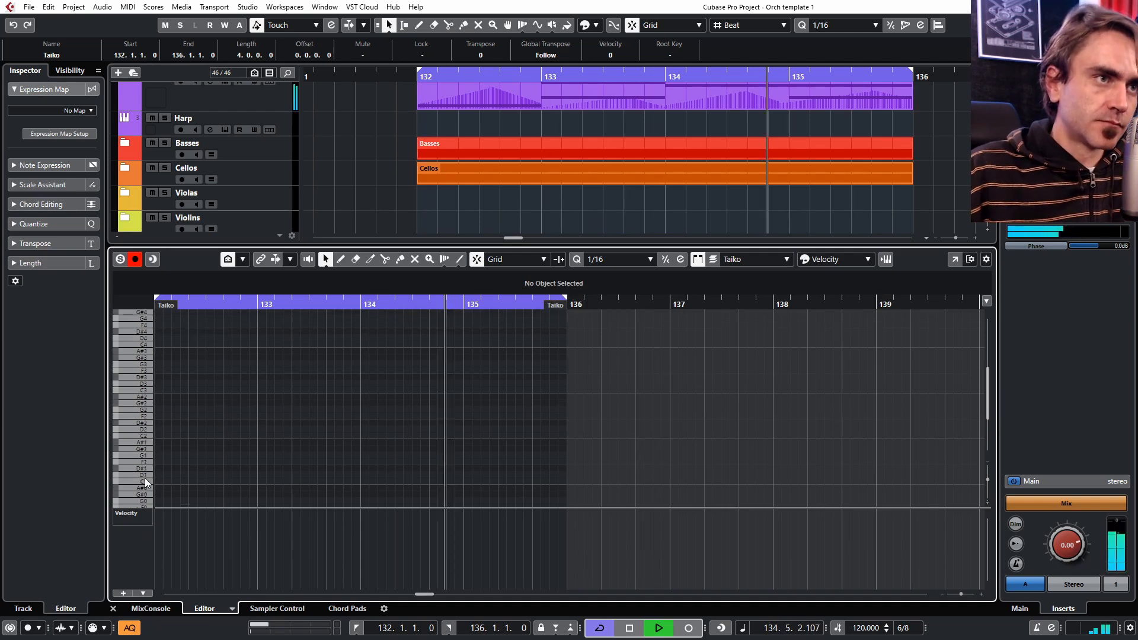
{"action": "key", "text": "h"}
{"action": "double_click", "coordinate": [244, 436]}
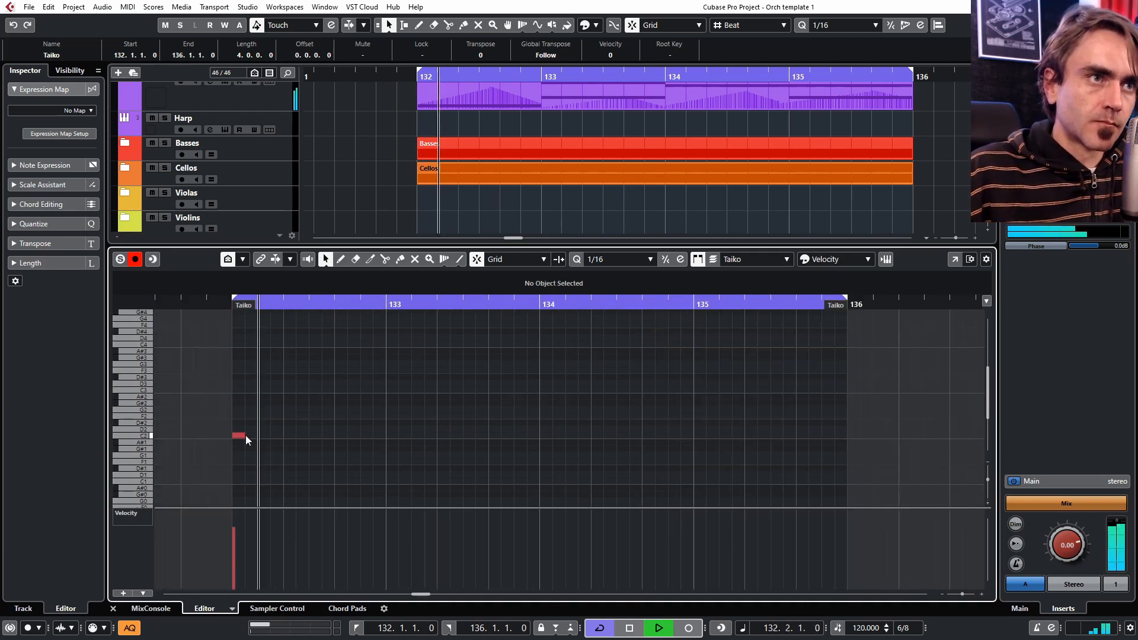
{"action": "mouse_move", "coordinate": [364, 412]}
{"action": "left_mouse_down"}
{"action": "mouse_move", "coordinate": [266, 441]}
{"action": "mouse_move", "coordinate": [419, 436]}
{"action": "mouse_move", "coordinate": [252, 441]}
{"action": "left_mouse_up"}
{"action": "key", "text": "space"}
{"action": "left_click_drag", "start_coordinate": [249, 437], "coordinate": [558, 437]}
{"action": "left_click", "coordinate": [190, 445]}
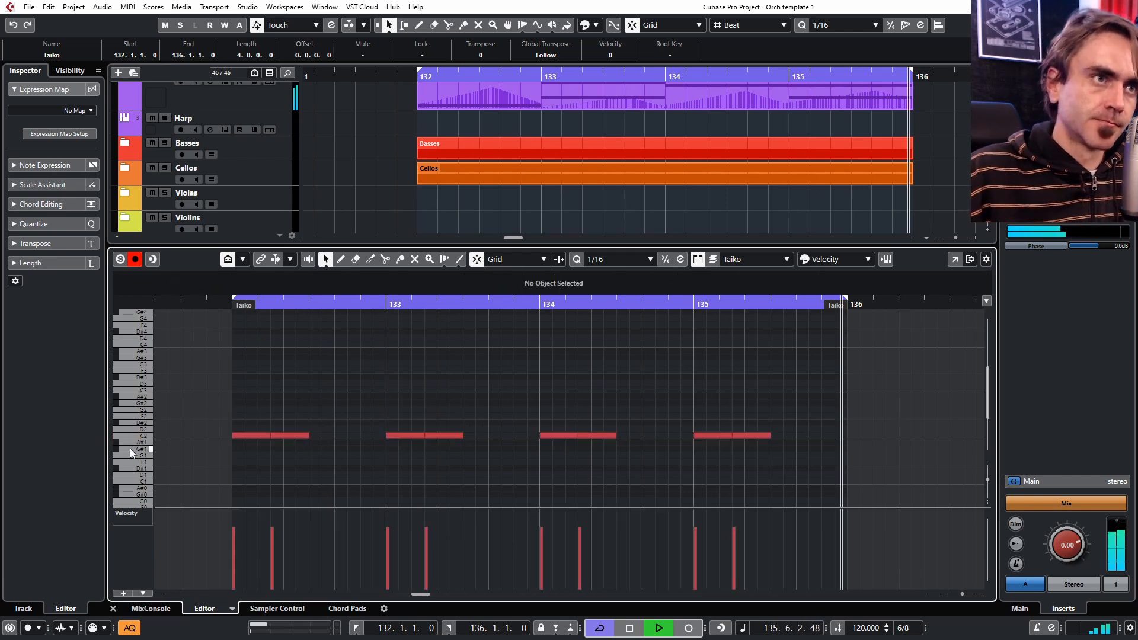
Step: Raise the Taiko track's volume to 3.91 and reopen its part for note editing
{"action": "left_click", "coordinate": [113, 608]}
{"action": "left_click", "coordinate": [92, 89]}
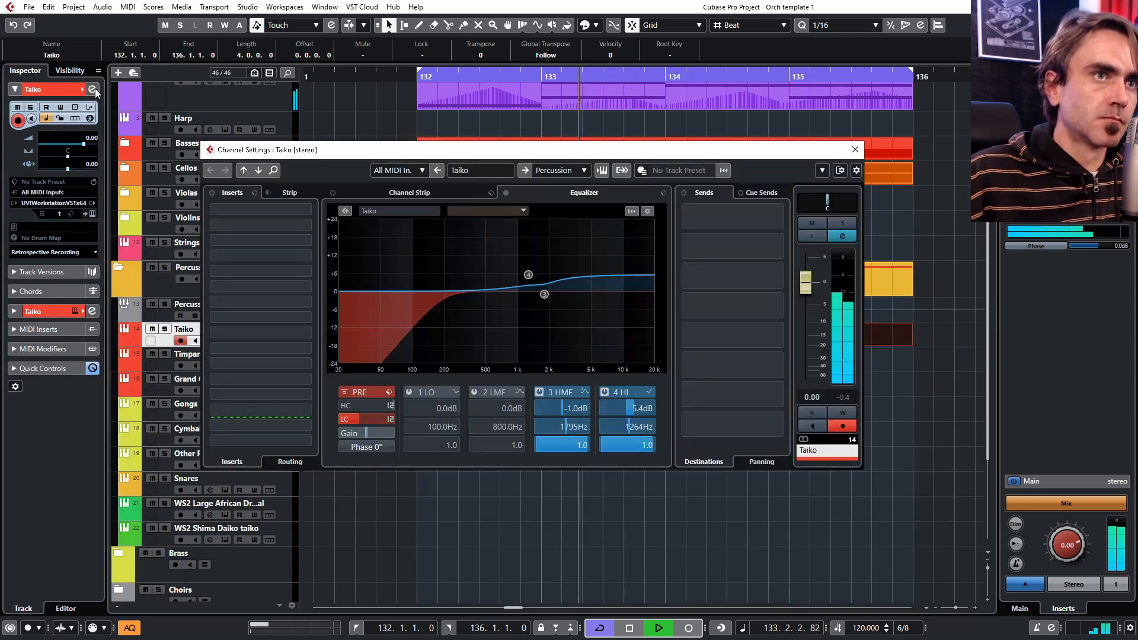
{"action": "left_click", "coordinate": [856, 150]}
{"action": "scroll", "coordinate": [273, 156], "scroll_direction": "up", "scroll_amount": 3}
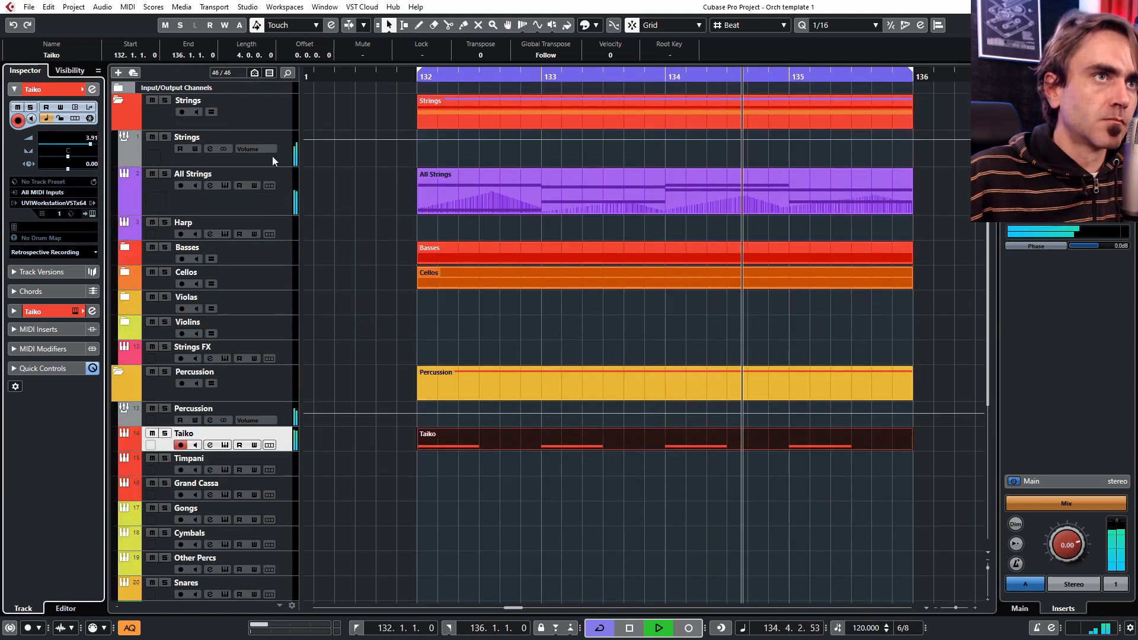
{"action": "left_click", "coordinate": [272, 155]}
{"action": "double_click", "coordinate": [440, 445]}
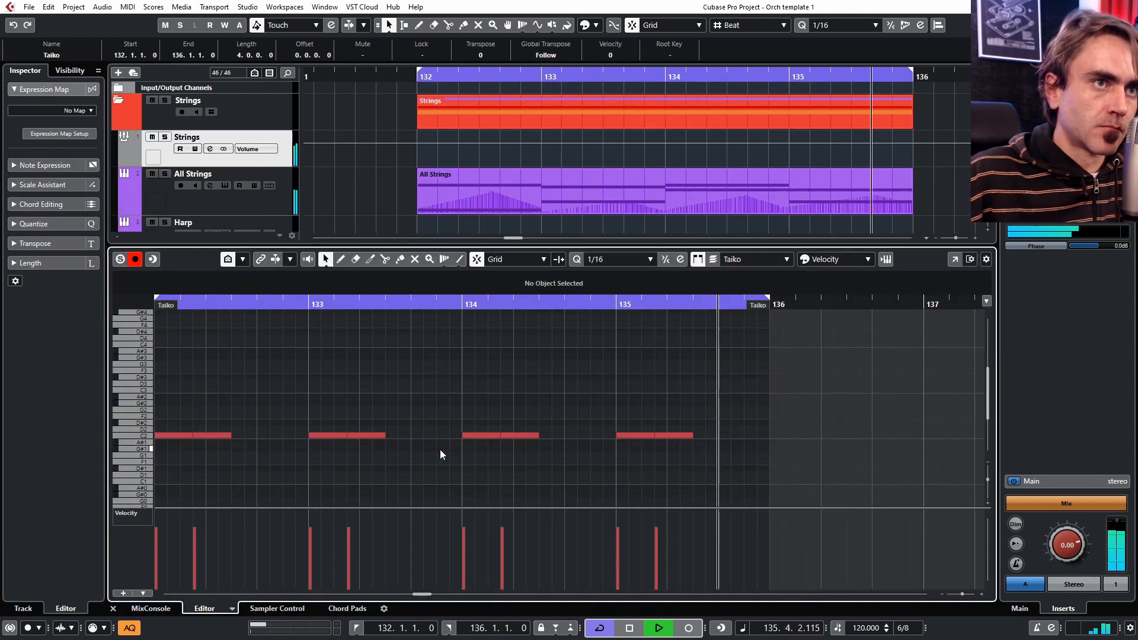
Step: Try transposing all the Taiko hits up two semitones to D2 during playback
{"action": "left_click_drag", "start_coordinate": [202, 418], "coordinate": [624, 448]}
{"action": "key", "text": "Up"}
{"action": "key", "text": "Up"}
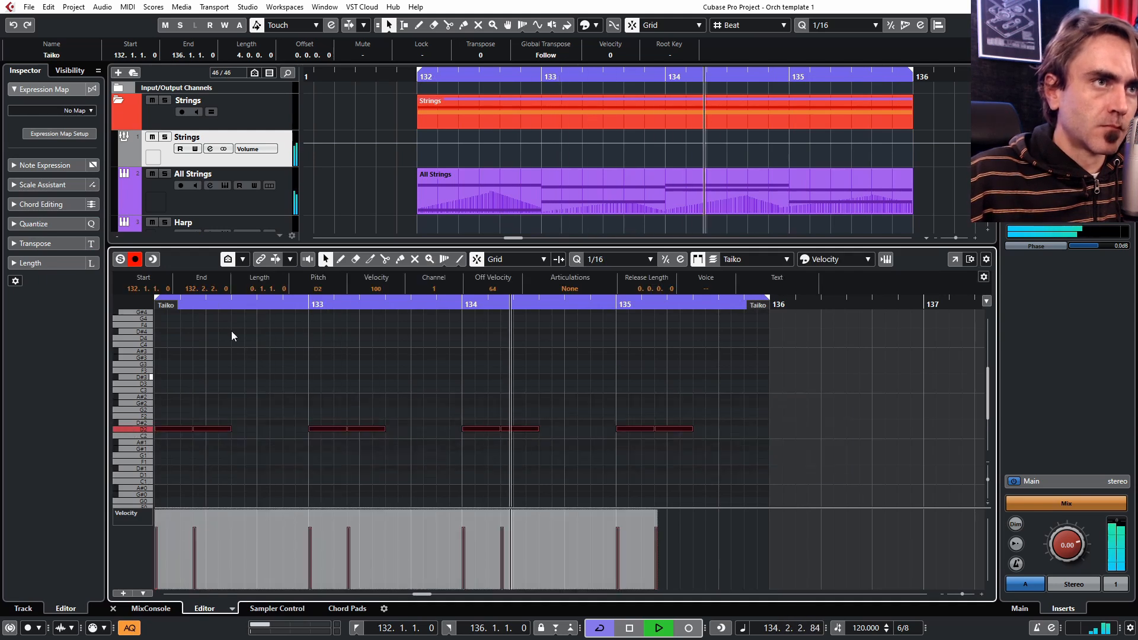
{"action": "key", "text": "Down"}
{"action": "key", "text": "Down"}
{"action": "key", "text": "space"}
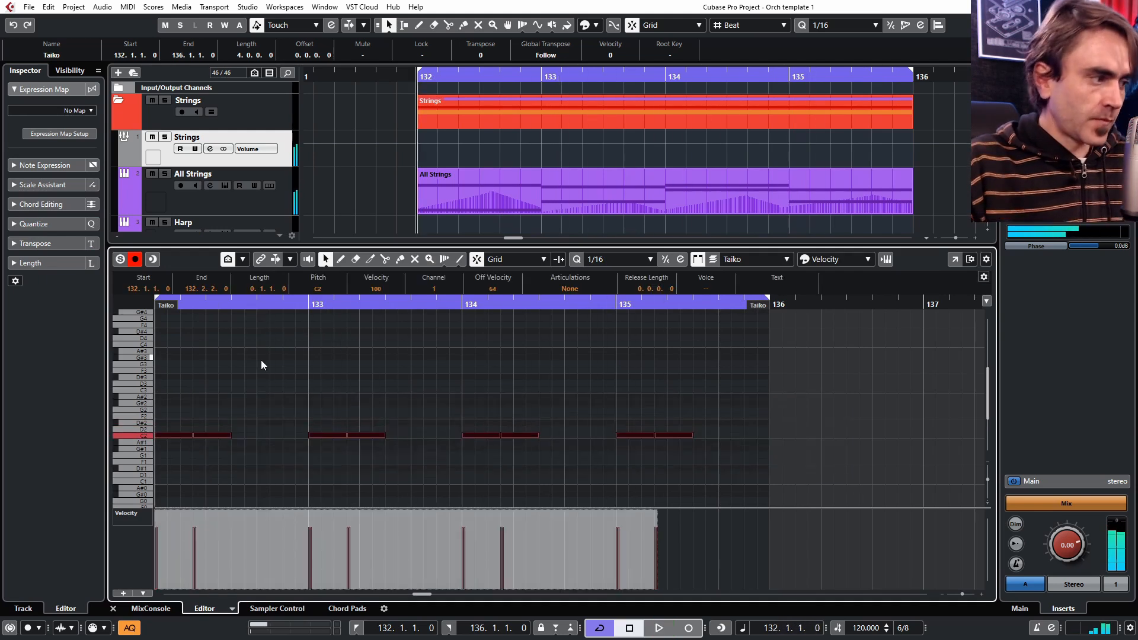
Step: Accent the first Taiko hit of each bar from 132 to 135 with maximum velocity
{"action": "key", "text": "shift+h"}
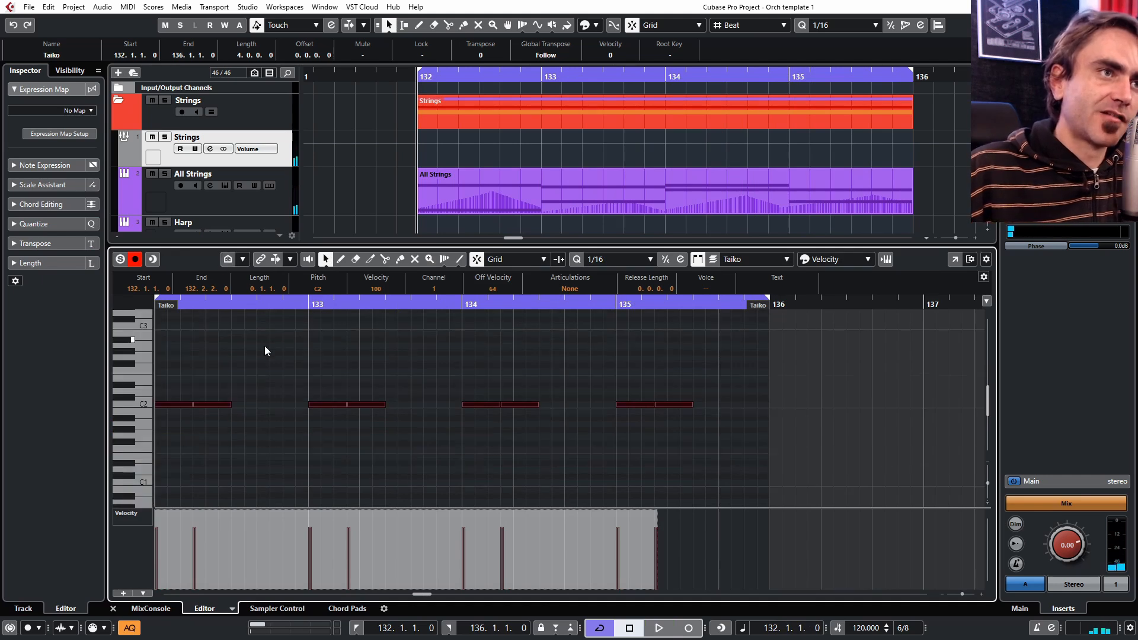
{"action": "left_click", "coordinate": [676, 362]}
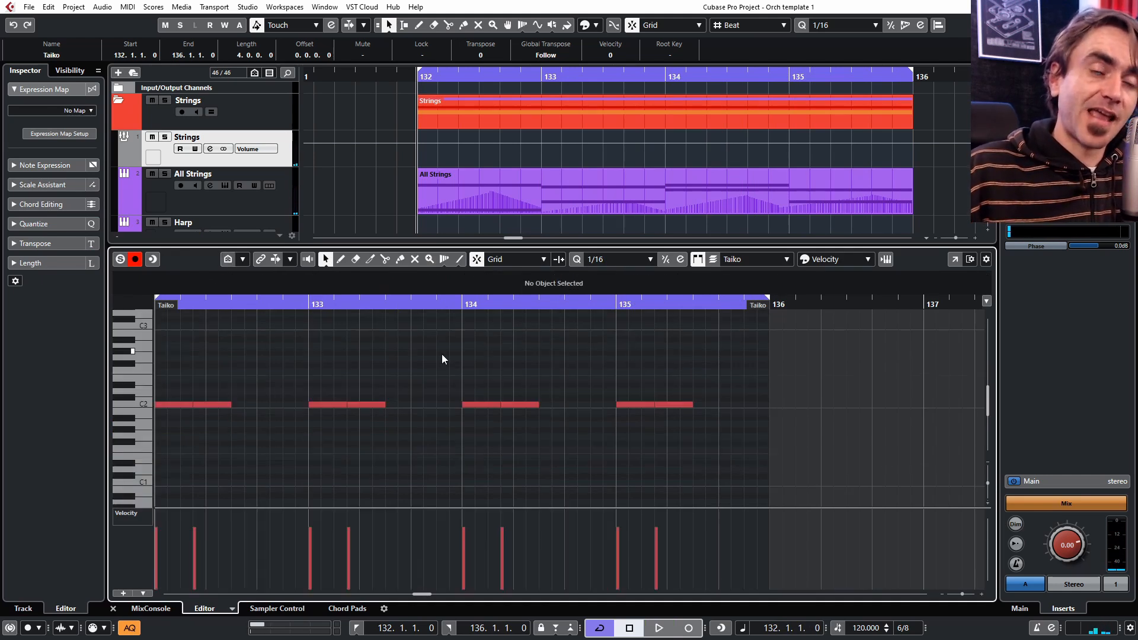
{"action": "left_click_drag", "start_coordinate": [752, 367], "coordinate": [187, 429]}
{"action": "key", "text": "alt+s"}
{"action": "key", "text": "space"}
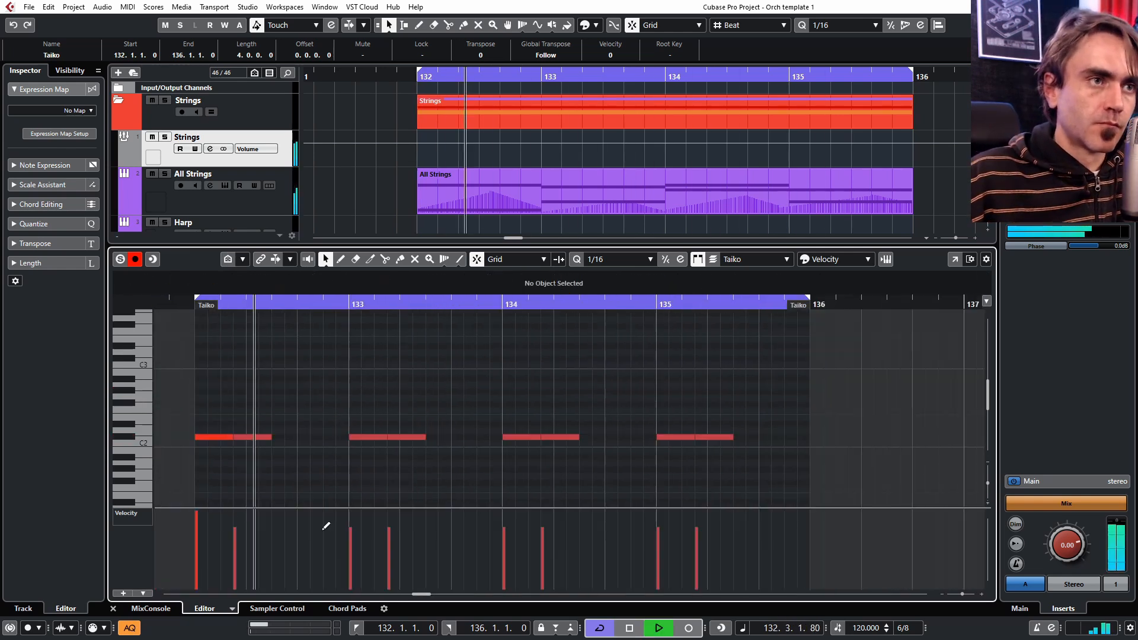
{"action": "left_click", "coordinate": [350, 512]}
{"action": "left_click", "coordinate": [503, 511]}
{"action": "left_click", "coordinate": [658, 512]}
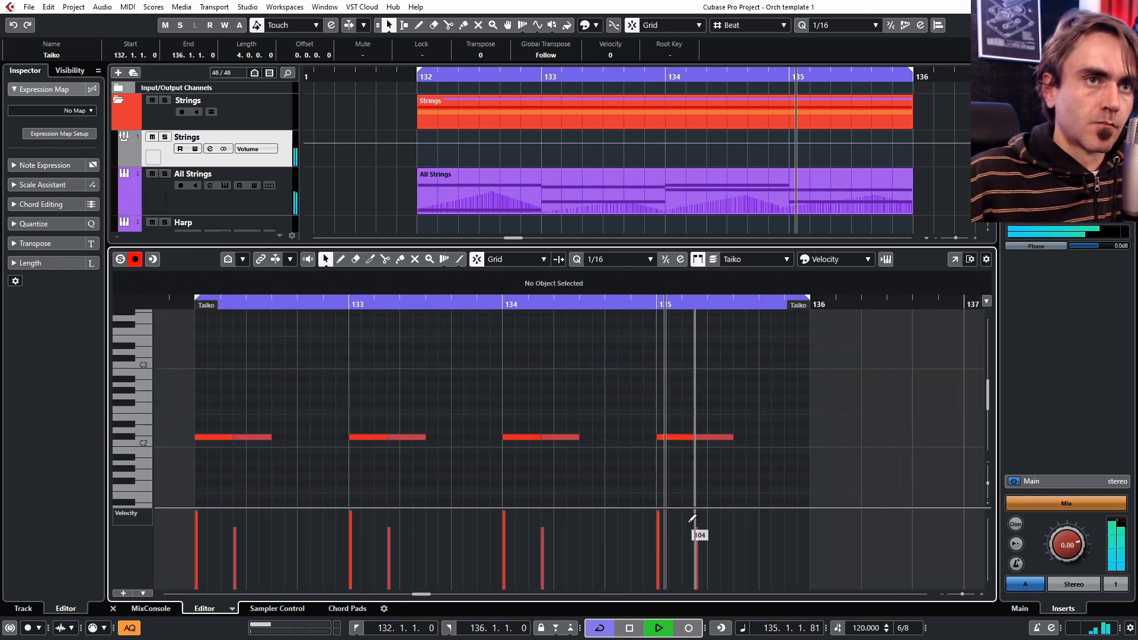
Step: Create a Grand Cassa part from bar 132 to 136 and enter four consecutive C2 hits in each of bars 132 and 133
{"action": "double_click", "coordinate": [330, 444]}
{"action": "double_click", "coordinate": [342, 443]}
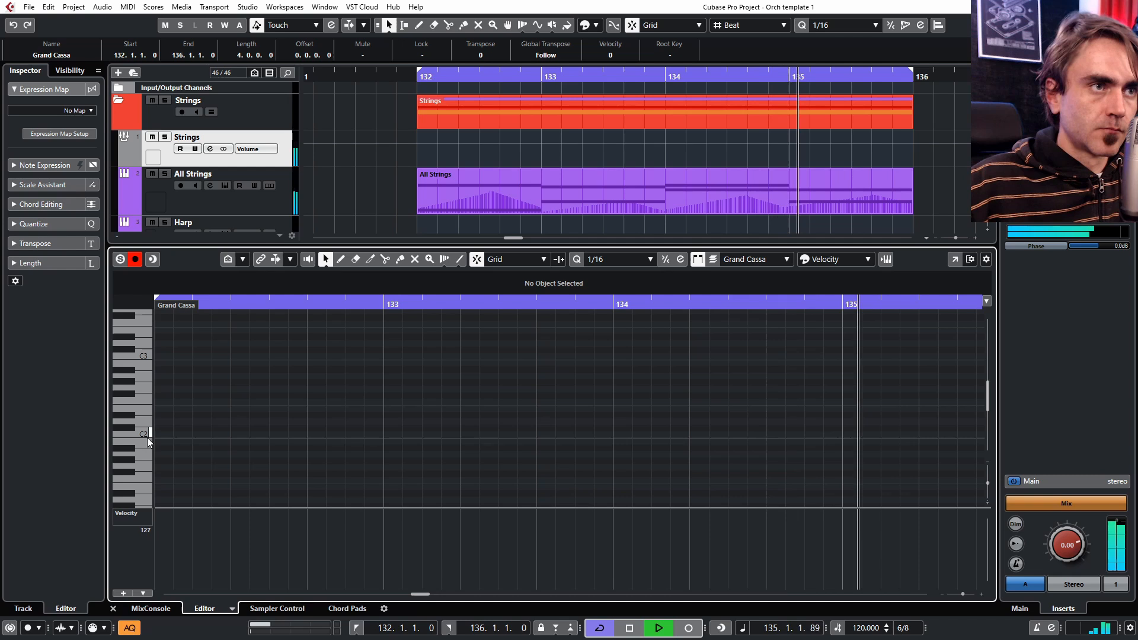
{"action": "left_click_drag", "start_coordinate": [162, 436], "coordinate": [207, 437]}
{"action": "key", "text": "ctrl+d"}
{"action": "key", "text": "ctrl+a"}
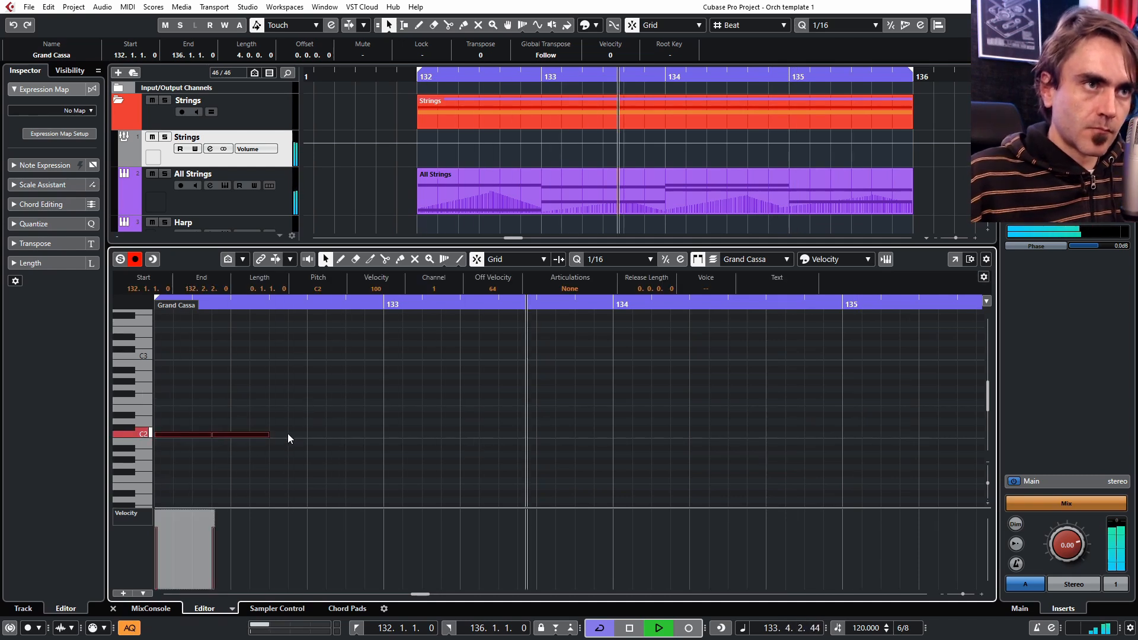
{"action": "key", "text": "ctrl+d"}
{"action": "key", "text": "ctrl+a"}
{"action": "key", "text": "ctrl+d"}
{"action": "key", "text": "g"}
Step: Raise the third Grand Cassa hit in bar 132 to D#2 and the fourth to E2
{"action": "left_click", "coordinate": [639, 418]}
{"action": "key", "text": "Right"}
{"action": "key", "text": "Right"}
{"action": "key", "text": "Right"}
{"action": "key", "text": "Up"}
{"action": "key", "text": "Up"}
{"action": "key", "text": "Up"}
{"action": "key", "text": "Right"}
{"action": "key", "text": "Up"}
{"action": "key", "text": "Up"}
{"action": "key", "text": "Up"}
{"action": "key", "text": "Up"}
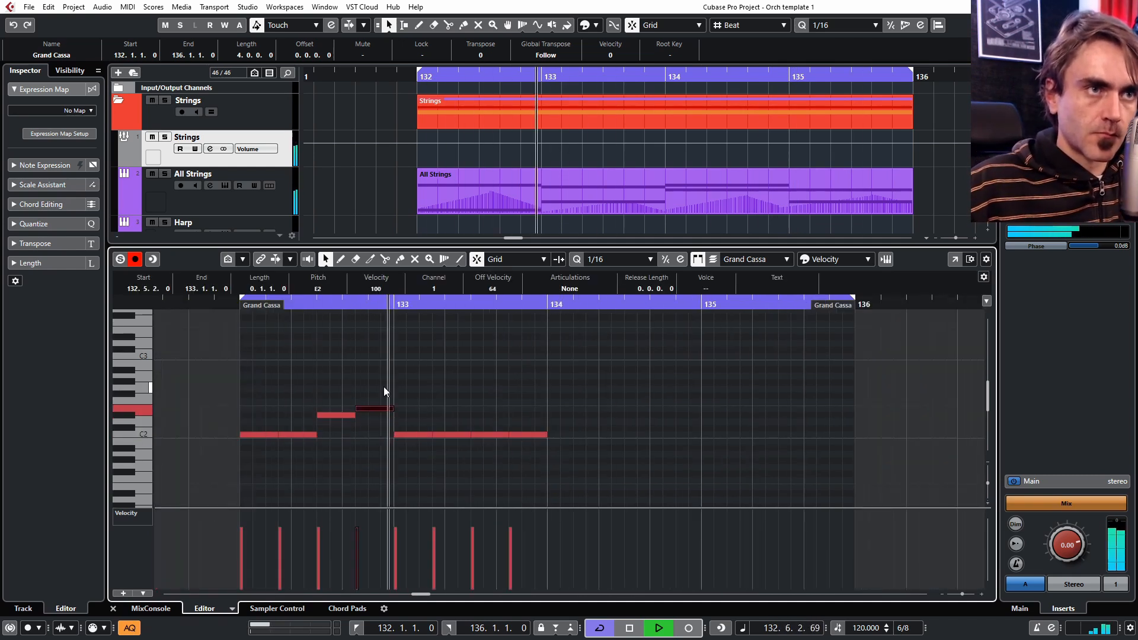
Step: Raise the last two Grand Cassa hits in bar 133 to D#2 and E2, and duplicate the two-bar pattern into bars 134 and 135
{"action": "key", "text": "Right"}
{"action": "key", "text": "Right"}
{"action": "key", "text": "Right"}
{"action": "key", "text": "Up"}
{"action": "key", "text": "Up"}
{"action": "key", "text": "Up"}
{"action": "key", "text": "Right"}
{"action": "key", "text": "Up"}
{"action": "key", "text": "Up"}
{"action": "key", "text": "Up"}
{"action": "key", "text": "Up"}
{"action": "key", "text": "ctrl+a"}
{"action": "key", "text": "ctrl+d"}
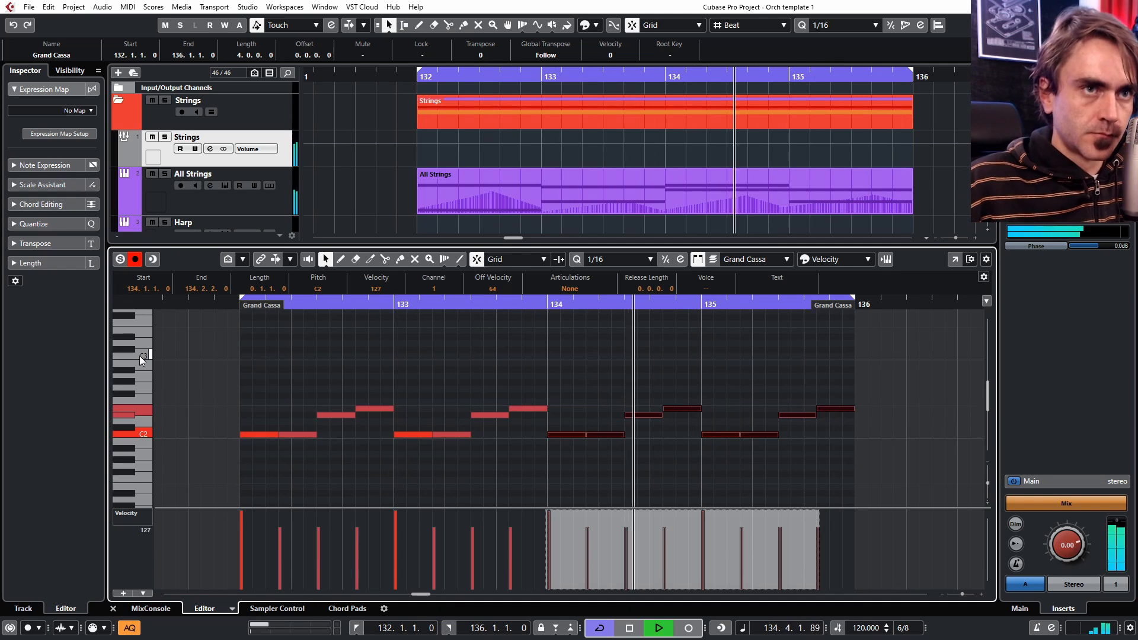
Step: Add a C4 Grand Cassa hit above the second C2 hit in every bar from 132 to 135
{"action": "scroll", "coordinate": [143, 355], "scroll_direction": "up", "scroll_amount": 3}
{"action": "left_click_drag", "start_coordinate": [280, 318], "coordinate": [315, 318]}
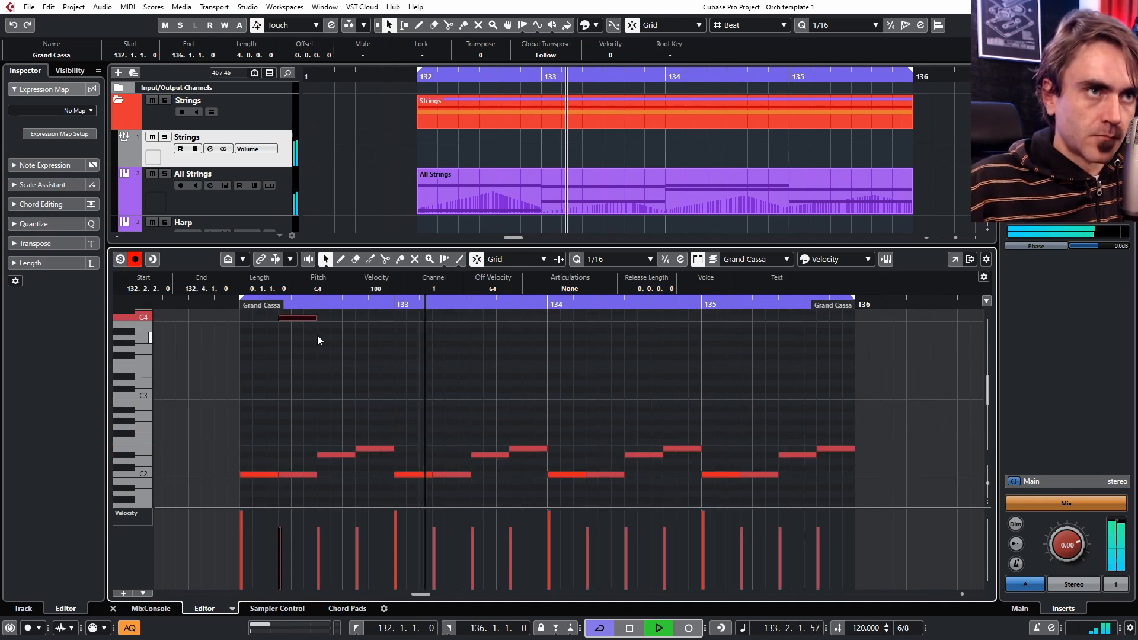
{"action": "left_click", "coordinate": [336, 350]}
{"action": "key", "text": "Delete"}
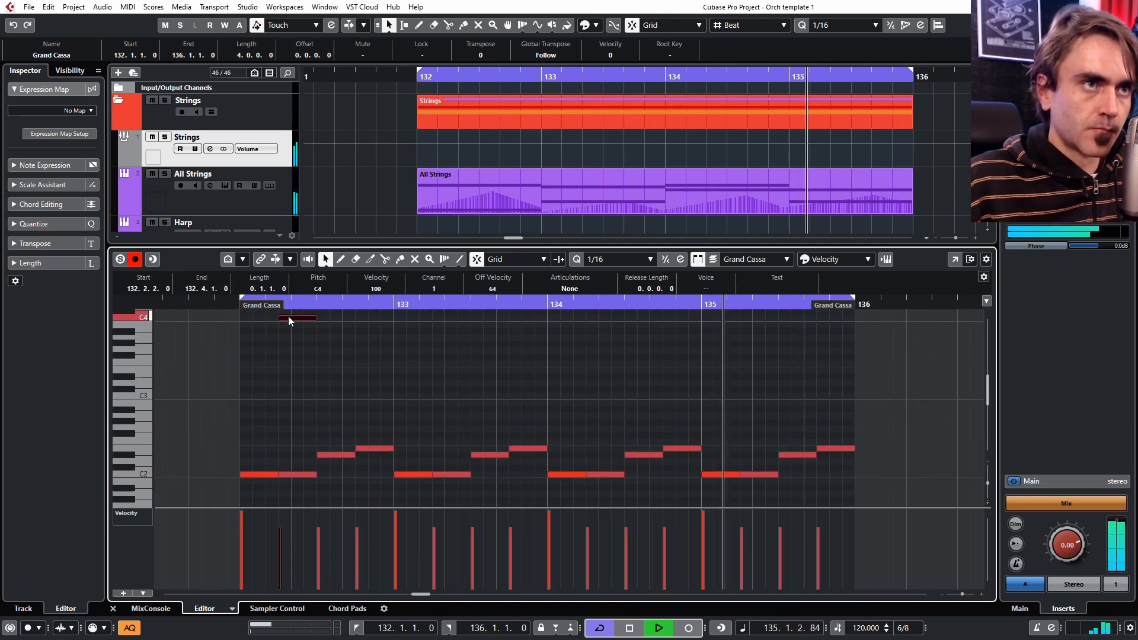
{"action": "key", "text": "space"}
{"action": "left_click", "coordinate": [288, 318]}
{"action": "key", "text": "ctrl+d"}
{"action": "scroll", "coordinate": [290, 320], "scroll_direction": "up", "scroll_amount": 1}
{"action": "key", "text": "space"}
{"action": "key", "text": "g"}
{"action": "scroll", "coordinate": [778, 394], "scroll_direction": "down", "scroll_amount": 2}
Step: Mute the D#2 and E2 Grand Cassa hits in all four bars and close the note editor
{"action": "left_click_drag", "start_coordinate": [338, 407], "coordinate": [706, 444]}
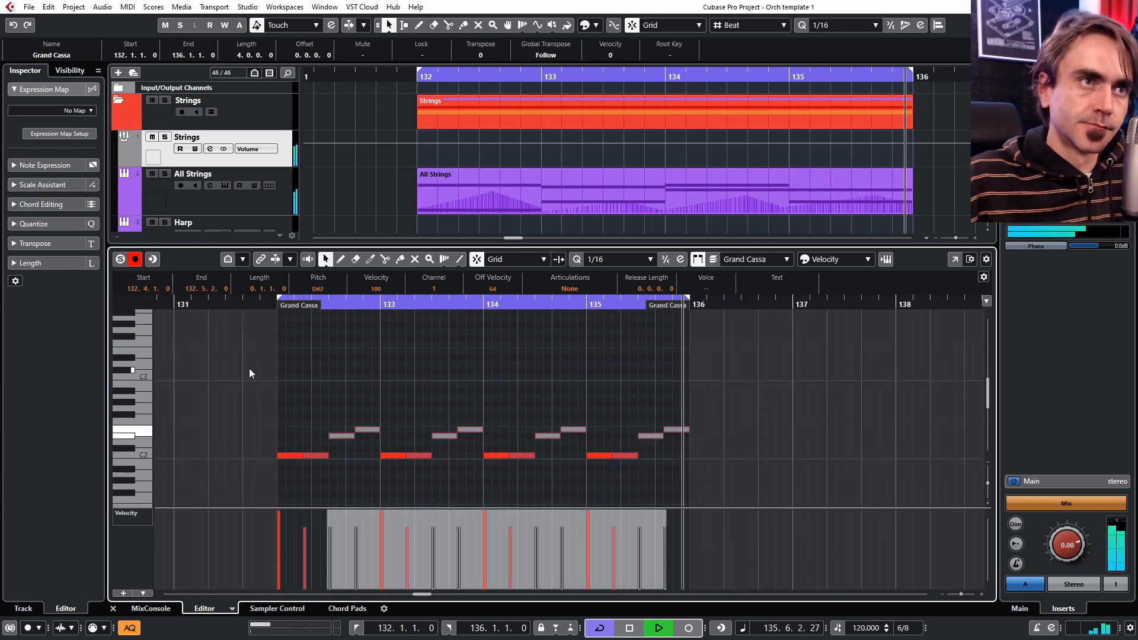
{"action": "left_click", "coordinate": [361, 372]}
{"action": "key", "text": "Up"}
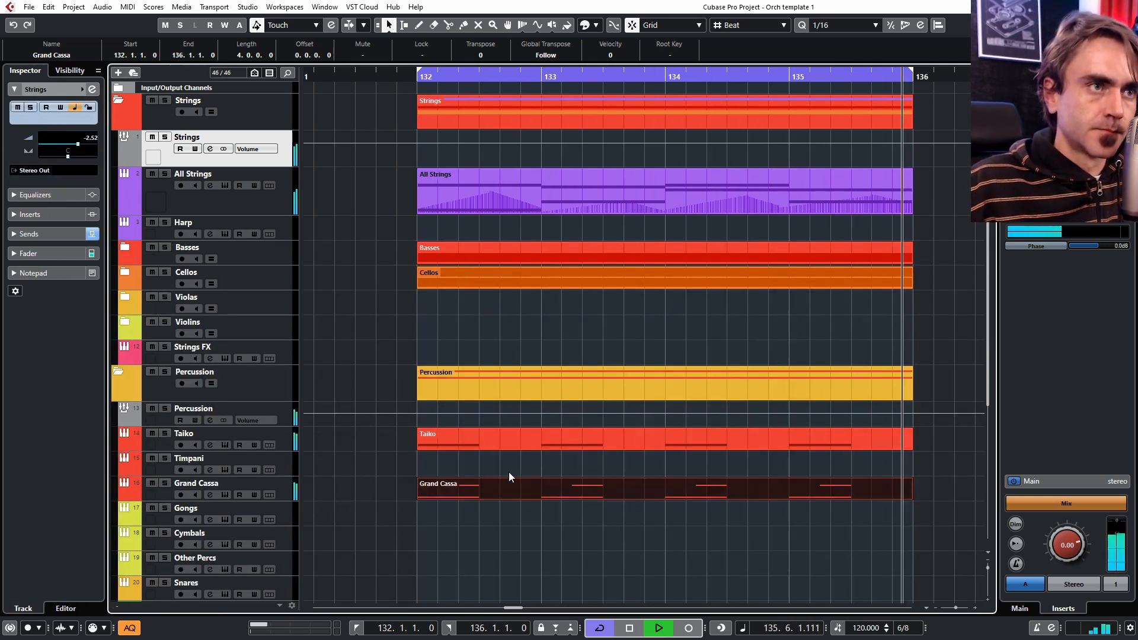
Step: Create a Timpani part from bar 132 to 136 with a C3 note from 135.3.1 to its end, and set the track volume to 2.79
{"action": "left_click_drag", "start_coordinate": [517, 436], "coordinate": [565, 437]}
{"action": "key", "text": "ctrl+alt+e"}
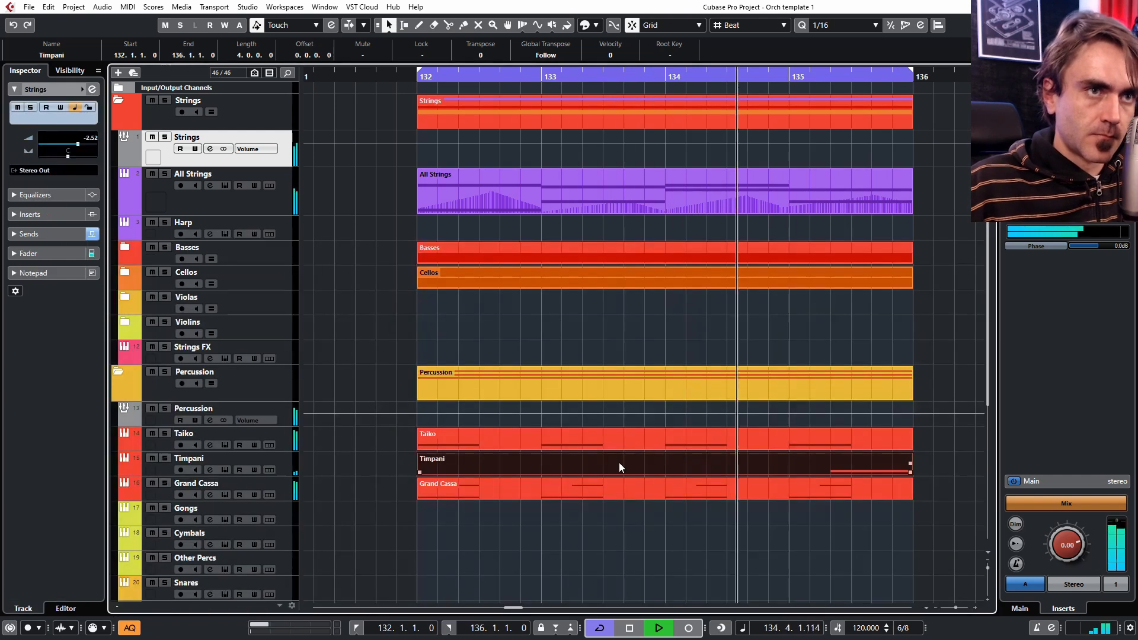
{"action": "left_click", "coordinate": [619, 462]}
{"action": "left_click_drag", "start_coordinate": [83, 137], "coordinate": [89, 138]}
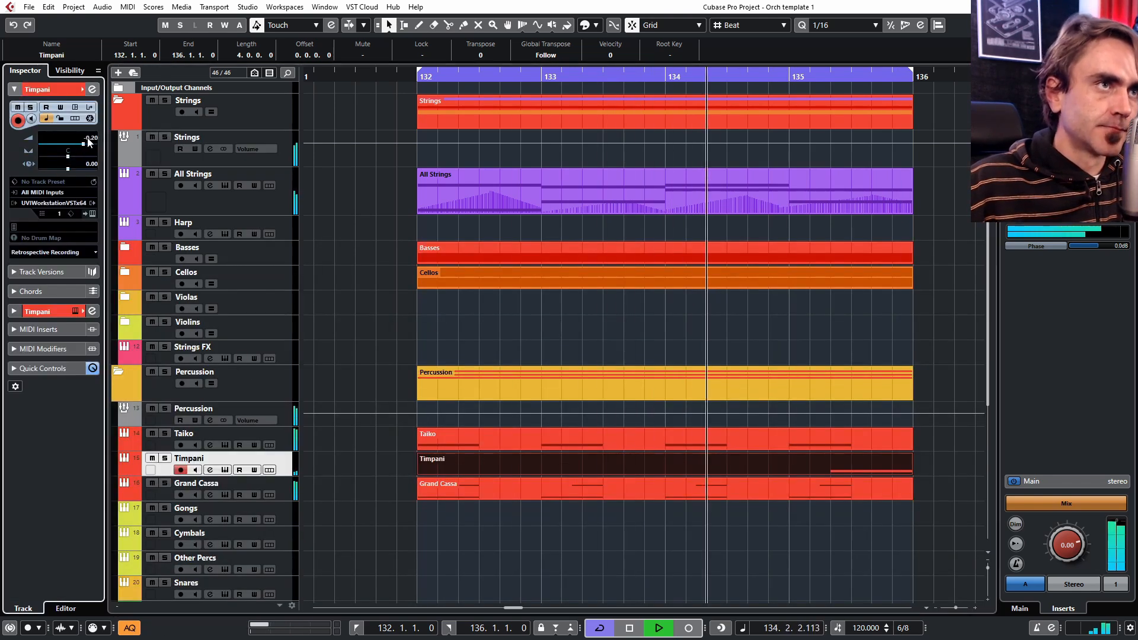
Step: Open the Timpani instrument and examine the keyswitches in its Instrument Selection list
{"action": "key", "text": "space"}
{"action": "left_click", "coordinate": [90, 215]}
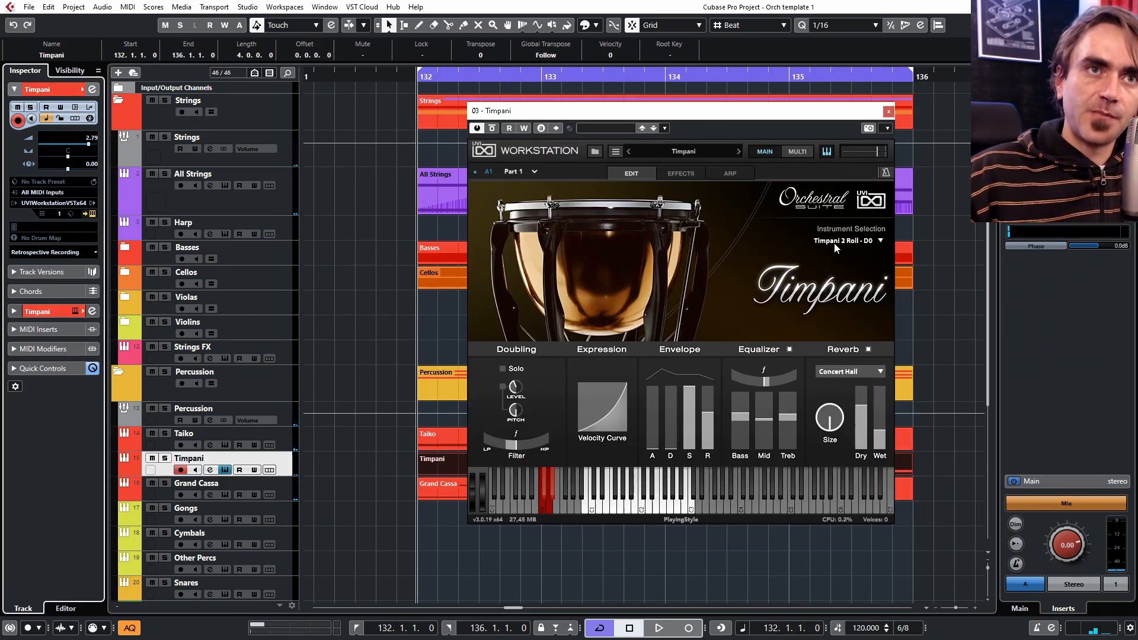
{"action": "left_click", "coordinate": [834, 244]}
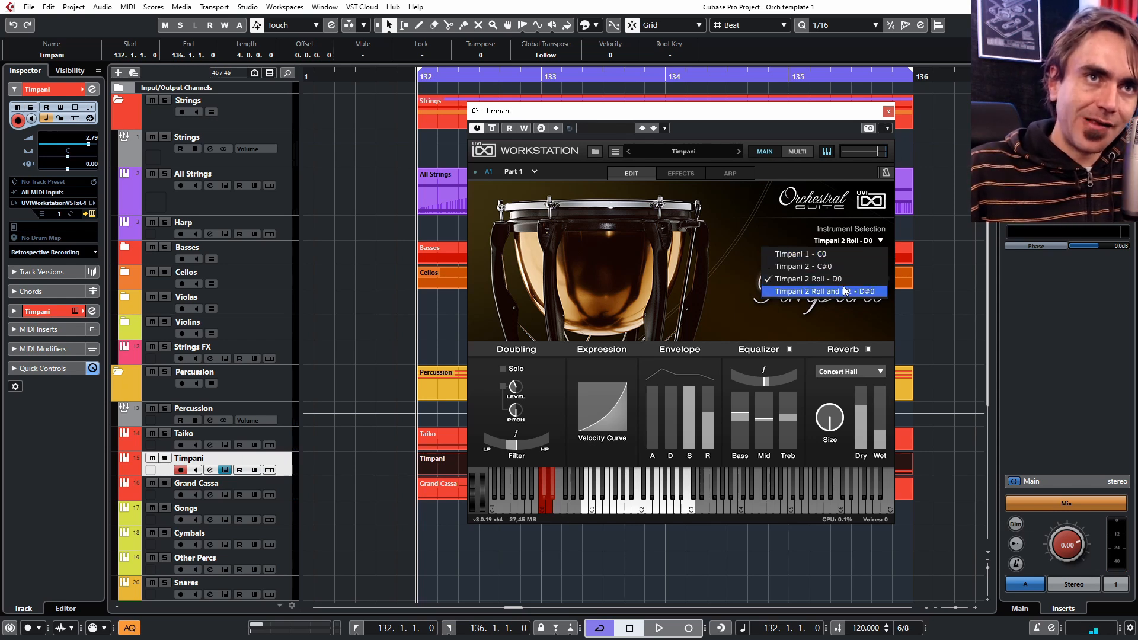
{"action": "left_click", "coordinate": [891, 112]}
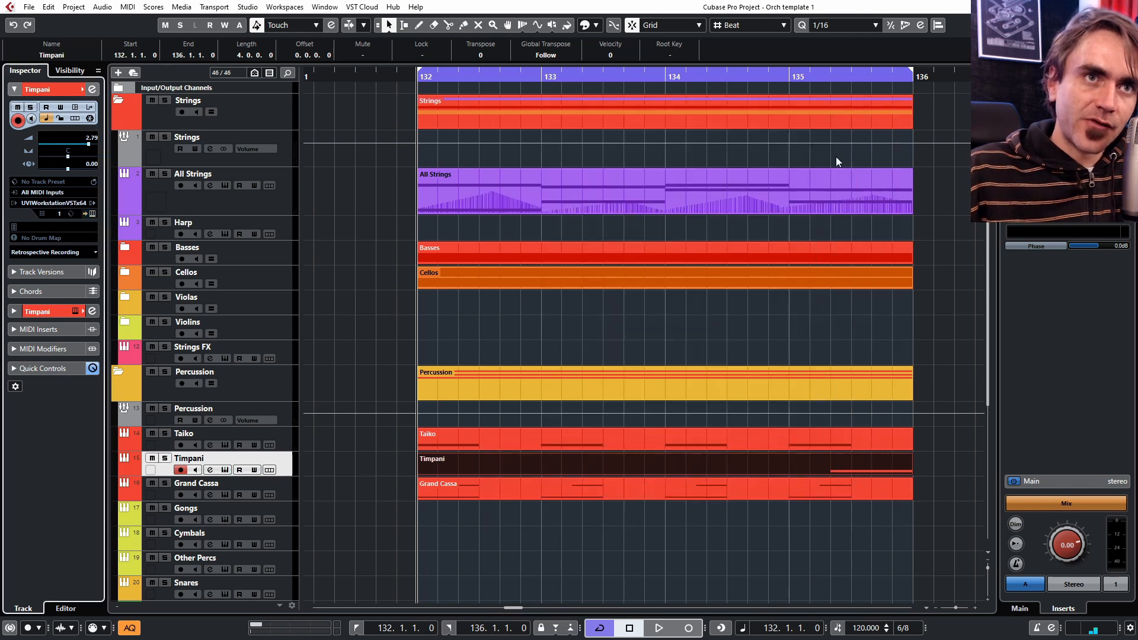
Step: Add Timpani keyswitch notes: D0 under the closing C3 note and C0 from 132.1.1 to 135.3.1
{"action": "double_click", "coordinate": [739, 462]}
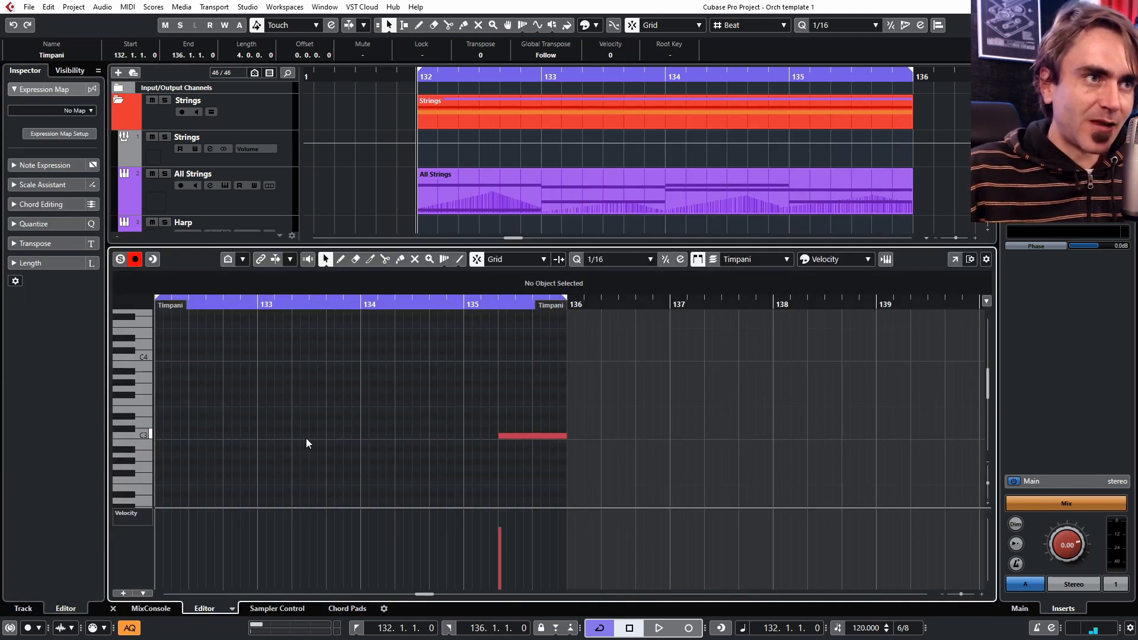
{"action": "scroll", "coordinate": [277, 455], "scroll_direction": "down", "scroll_amount": 3}
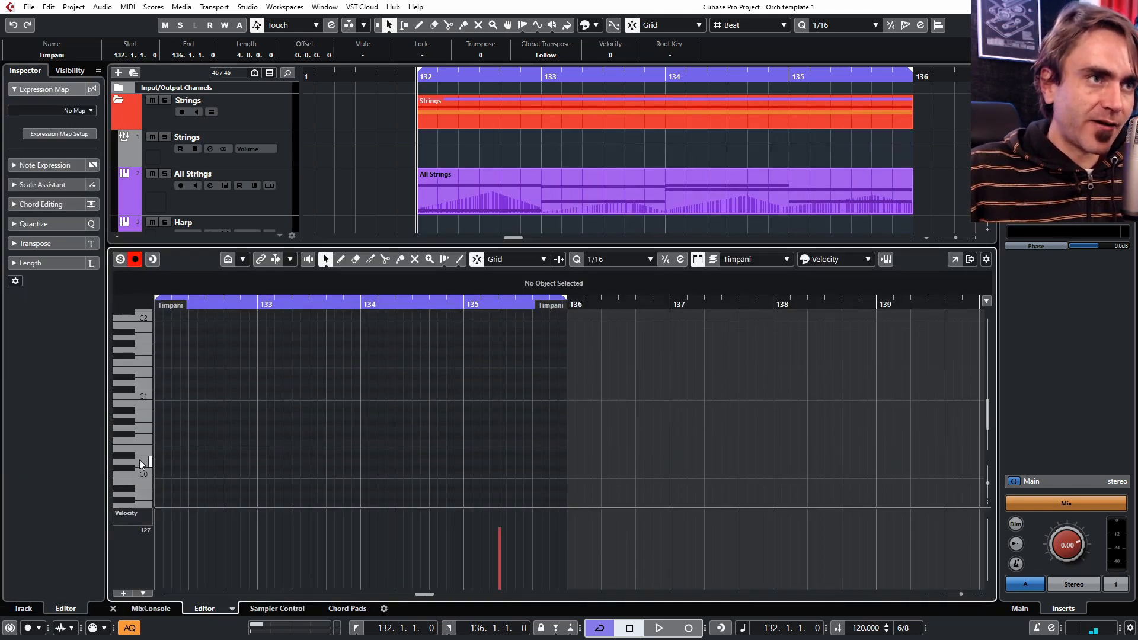
{"action": "left_click_drag", "start_coordinate": [500, 463], "coordinate": [564, 465]}
{"action": "left_click", "coordinate": [160, 475]}
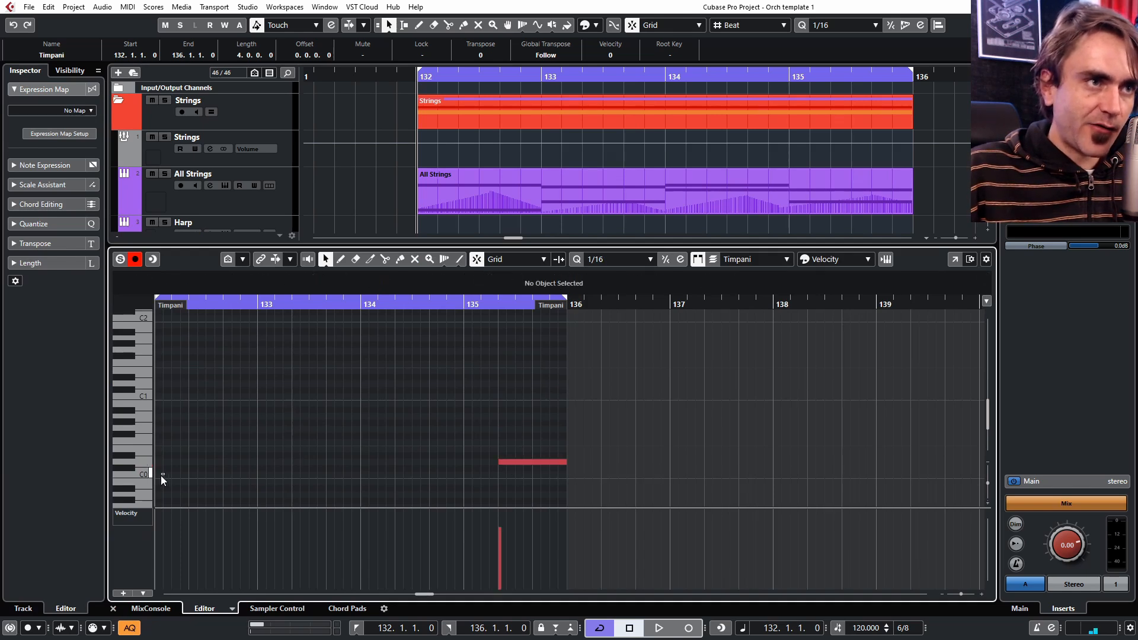
{"action": "left_click_drag", "start_coordinate": [164, 475], "coordinate": [491, 493]}
{"action": "scroll", "coordinate": [456, 483], "scroll_direction": "up", "scroll_amount": 4}
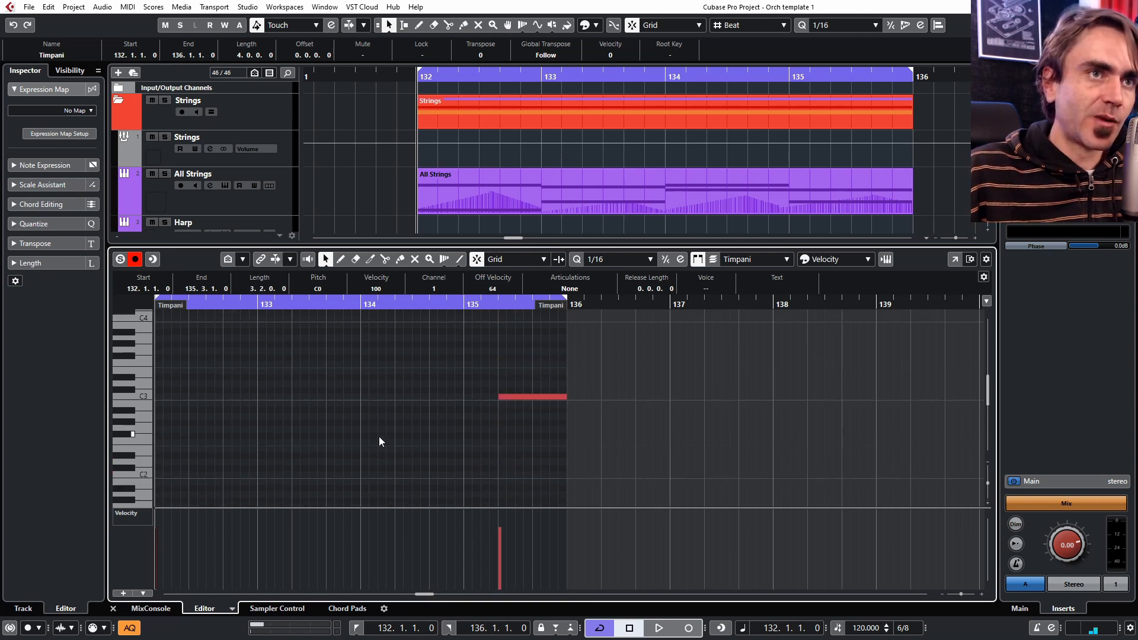
{"action": "key", "text": "space"}
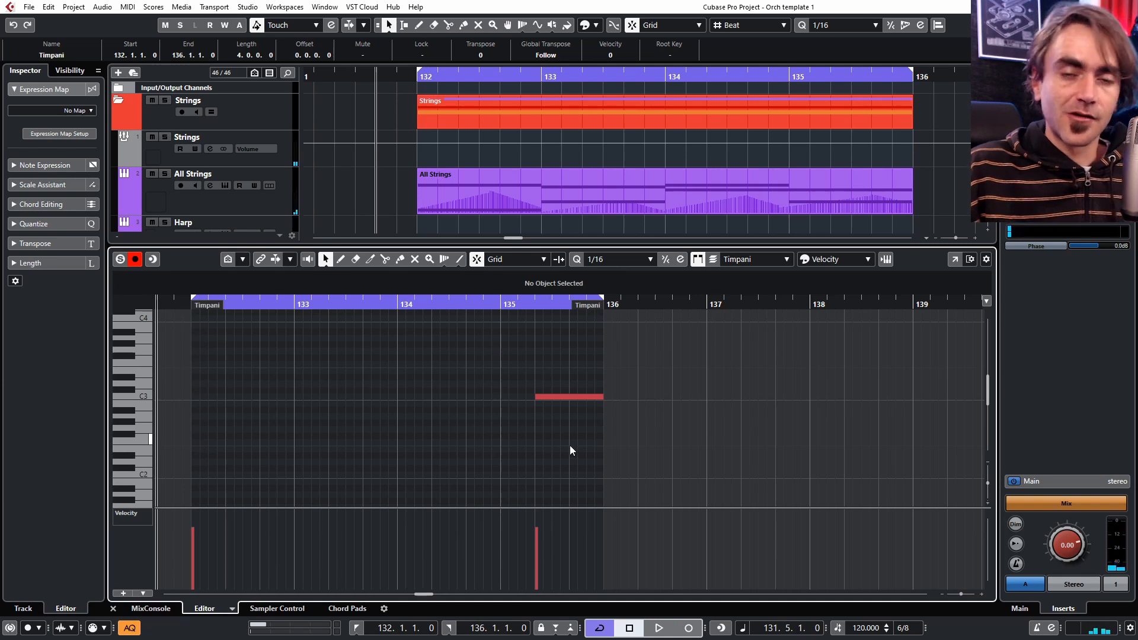
Step: Enter two consecutive F2 Timpani hits at the start of bar 132, followed by a shorter A#2 hit
{"action": "key", "text": "space"}
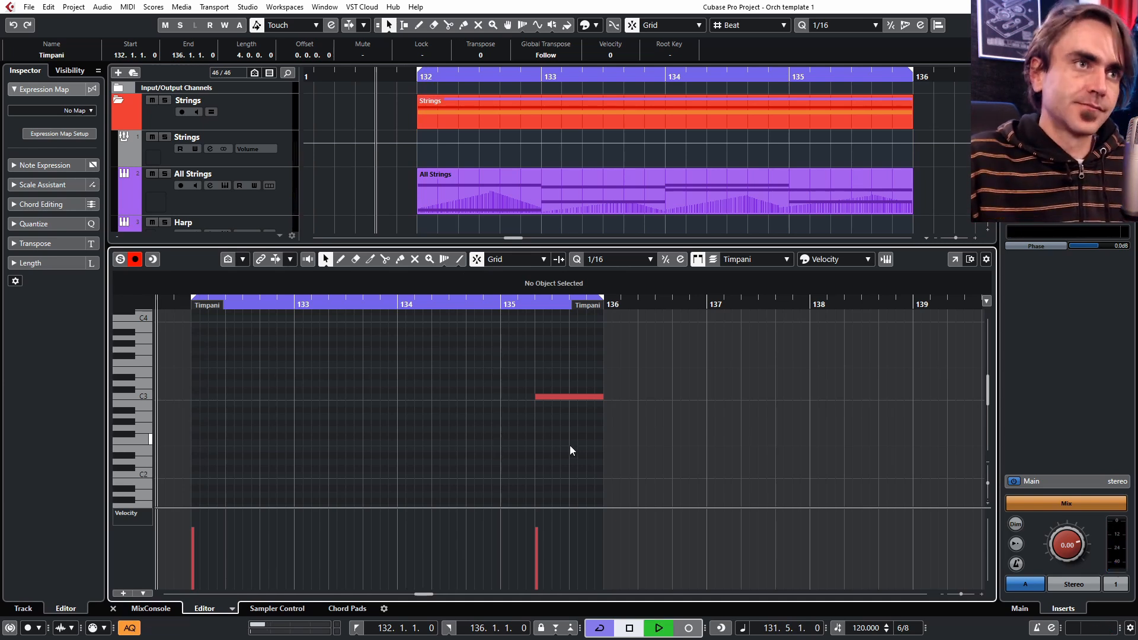
{"action": "scroll", "coordinate": [259, 437], "scroll_direction": "up", "scroll_amount": 2}
{"action": "double_click", "coordinate": [264, 449]}
{"action": "scroll", "coordinate": [258, 438], "scroll_direction": "down", "scroll_amount": 2}
{"action": "mouse_move", "coordinate": [248, 451]}
{"action": "left_mouse_down"}
{"action": "mouse_move", "coordinate": [293, 451]}
{"action": "mouse_move", "coordinate": [270, 410]}
{"action": "left_mouse_up"}
{"action": "key", "text": "Up"}
{"action": "key", "text": "ctrl+d"}
{"action": "left_click", "coordinate": [402, 357]}
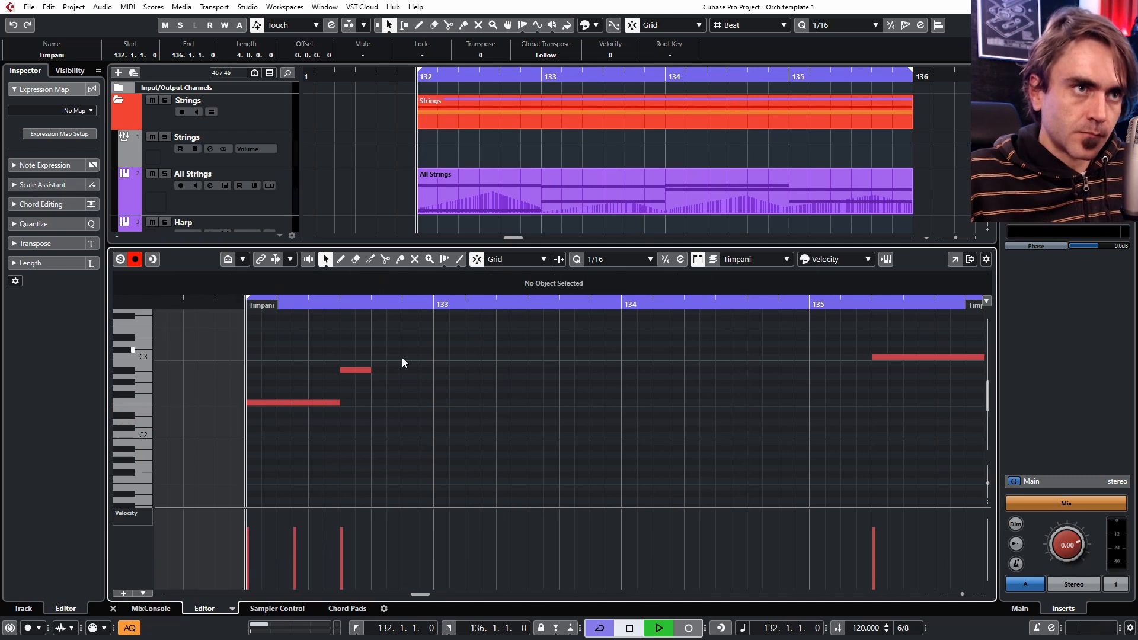
Step: Complete bar 132 of the Timpani with short F1 and A#1 hits, and duplicate the pattern into bars 133 and 134
{"action": "left_click_drag", "start_coordinate": [374, 481], "coordinate": [238, 356]}
{"action": "key", "text": "ctrl+d"}
{"action": "key", "text": "Up"}
{"action": "key", "text": "Up"}
{"action": "key", "text": "Up"}
{"action": "key", "text": "Up"}
{"action": "key", "text": "Up"}
{"action": "key", "text": "ctrl+d"}
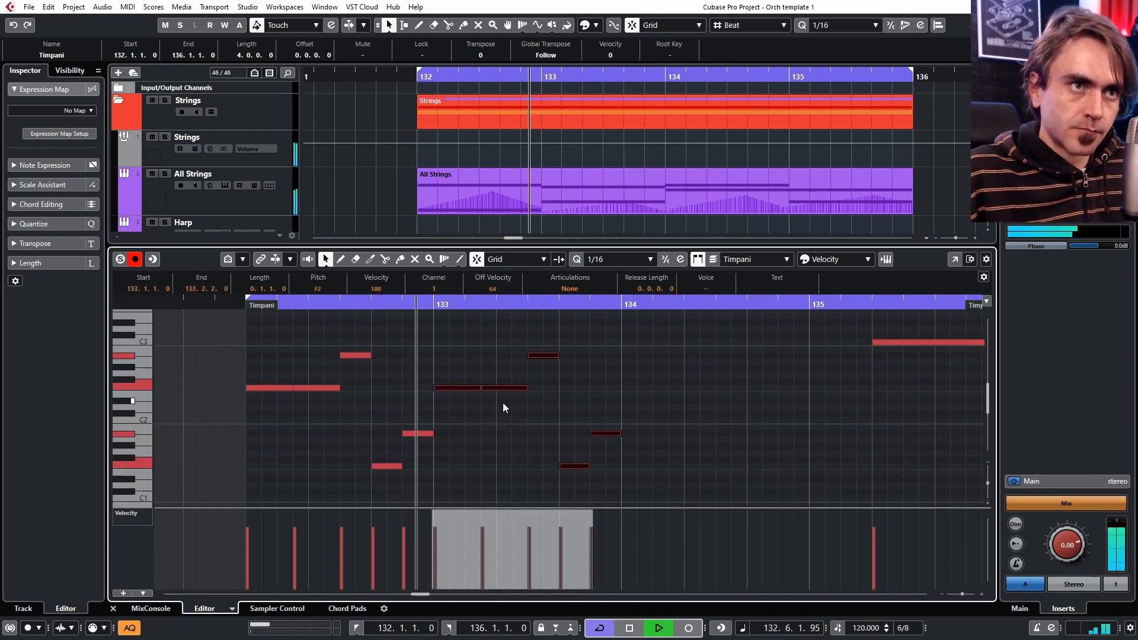
{"action": "key", "text": "g"}
{"action": "key", "text": "ctrl+d"}
Step: Drop the paired F2 Timpani hits an octave to F1 and repeat only that pair at the start of bar 135
{"action": "left_click_drag", "start_coordinate": [572, 375], "coordinate": [236, 400]}
{"action": "key", "text": "shift+Down"}
{"action": "left_click_drag", "start_coordinate": [520, 466], "coordinate": [635, 471]}
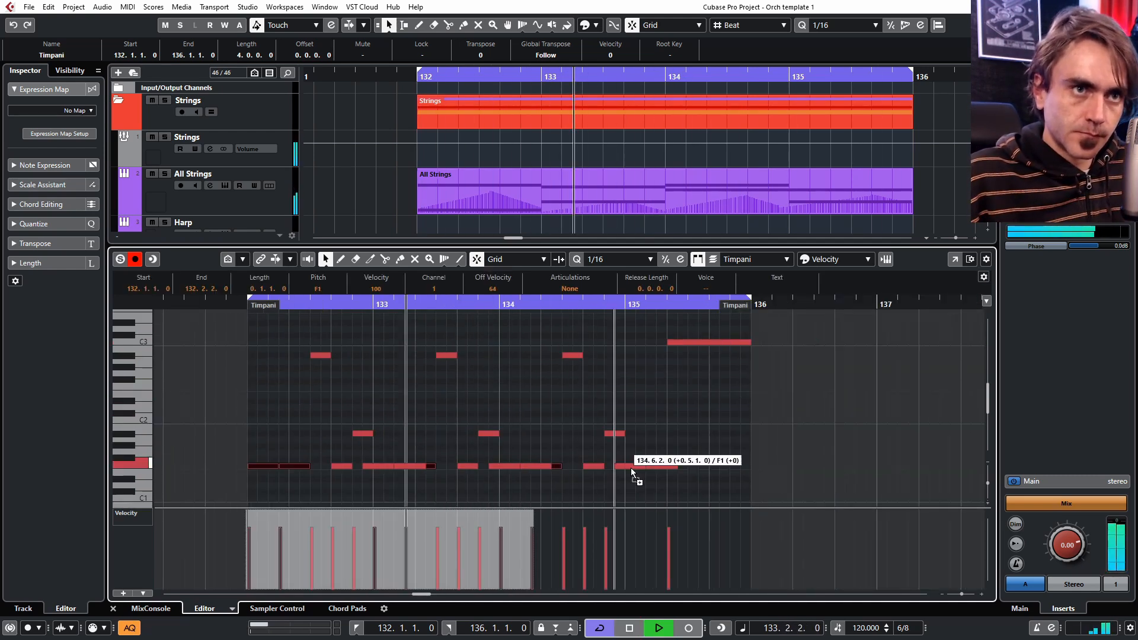
{"action": "key", "text": "ctrl+z"}
{"action": "key", "text": "ctrl+d"}
{"action": "left_click_drag", "start_coordinate": [955, 445], "coordinate": [735, 483]}
{"action": "key", "text": "Delete"}
Step: Drop the A#2 Timpani hits an octave to A#1 and shorten the last F1 hit to end at 135.3.1
{"action": "left_click_drag", "start_coordinate": [595, 338], "coordinate": [296, 379]}
{"action": "key", "text": "shift+Down"}
{"action": "left_click_drag", "start_coordinate": [687, 466], "coordinate": [668, 466]}
Step: Set the first Timpani hit's velocity to 127 and make the paired F1 hits louder than the short hits between them
{"action": "left_click_drag", "start_coordinate": [260, 466], "coordinate": [259, 483]}
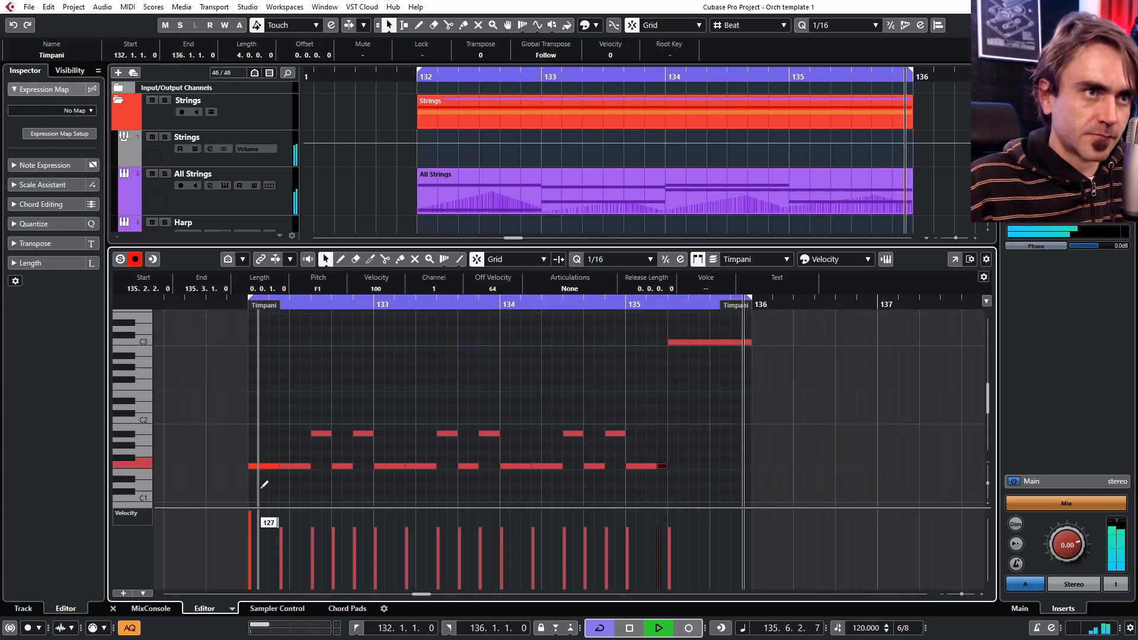
{"action": "left_click", "coordinate": [389, 466], "text": "shift"}
{"action": "left_click", "coordinate": [546, 466], "text": "shift"}
{"action": "left_click", "coordinate": [432, 435]}
{"action": "mouse_move", "coordinate": [602, 488]}
{"action": "left_mouse_down"}
{"action": "mouse_move", "coordinate": [675, 460]}
{"action": "mouse_move", "coordinate": [238, 415]}
{"action": "left_mouse_up"}
{"action": "left_click", "coordinate": [415, 391]}
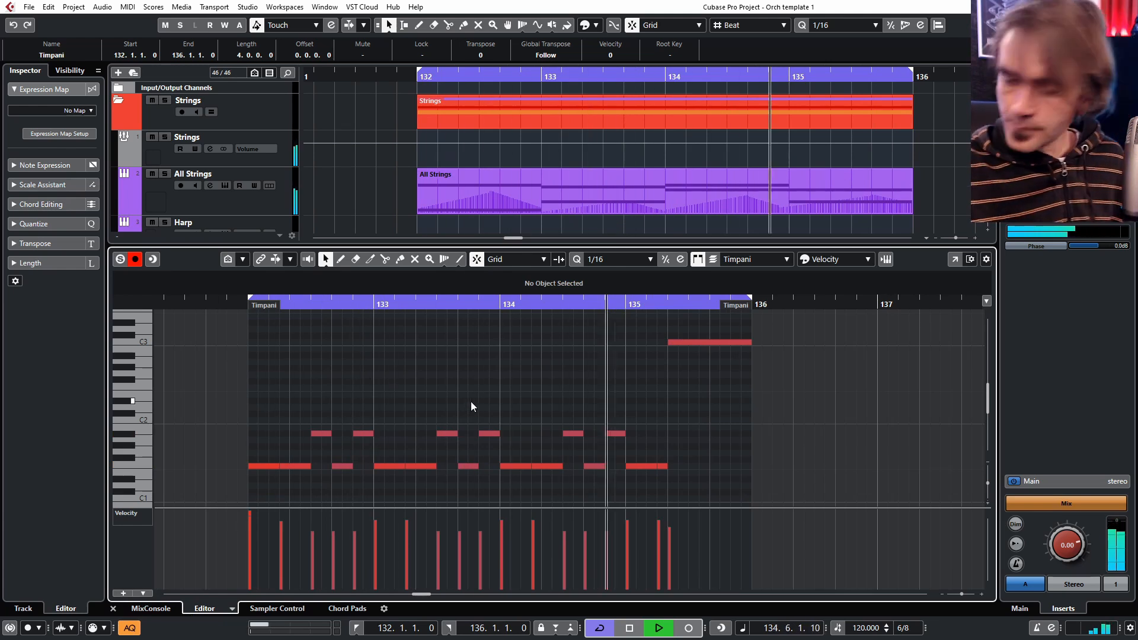
{"action": "key", "text": "space"}
{"action": "scroll", "coordinate": [349, 368], "scroll_direction": "up", "scroll_amount": 2}
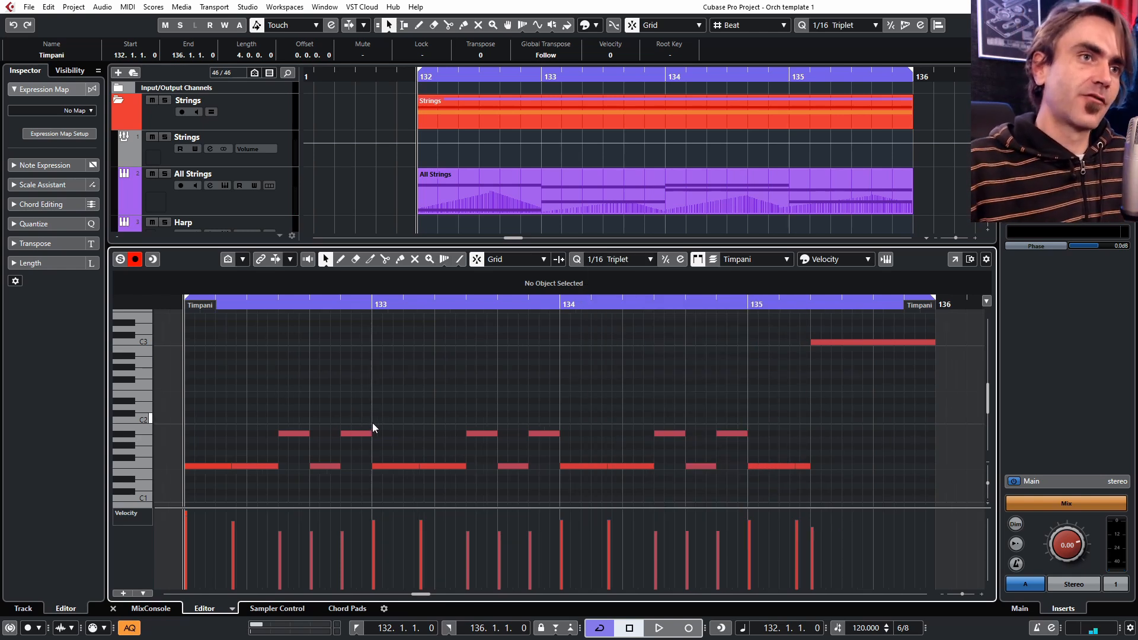
Step: Split the last A#1 timpani note of bar 132 into three 1/16-triplet hits with softer, rising velocities
{"action": "left_click", "coordinate": [350, 434], "text": "alt"}
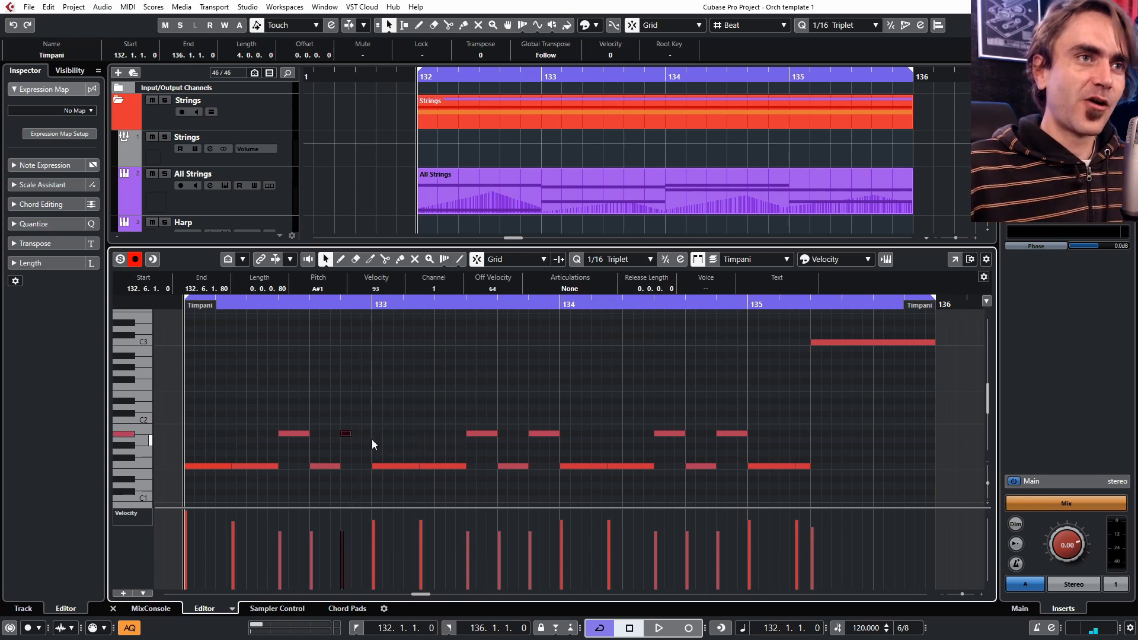
{"action": "left_click_drag", "start_coordinate": [390, 417], "coordinate": [339, 442]}
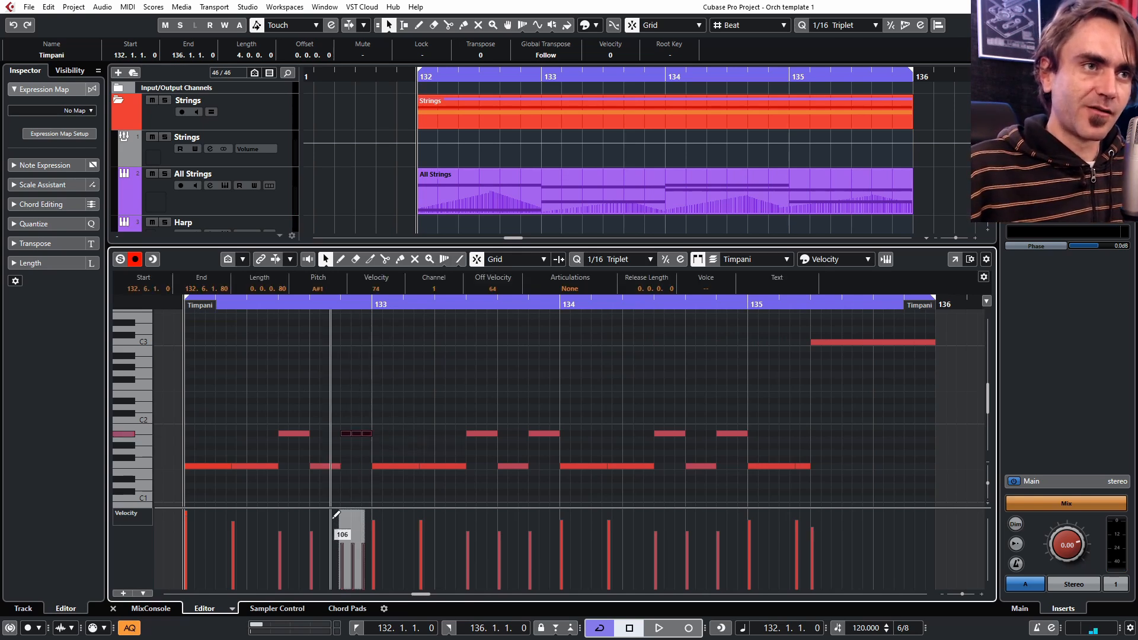
{"action": "scroll", "coordinate": [367, 423], "scroll_direction": "up", "scroll_amount": 2}
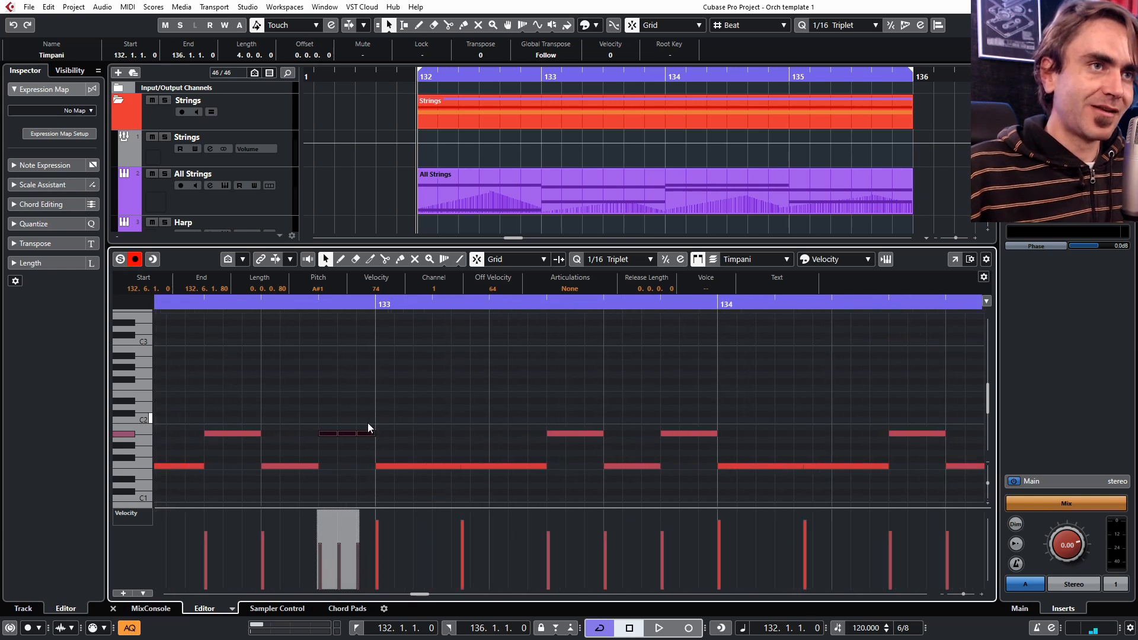
{"action": "left_click", "coordinate": [283, 409]}
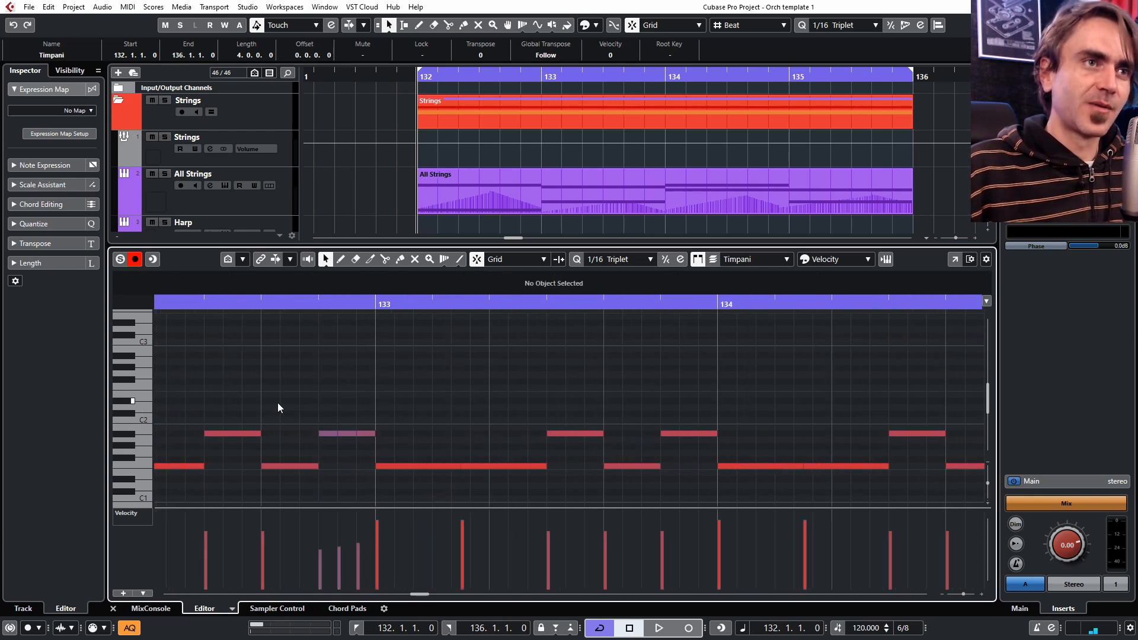
Step: Divide the last A#1 note of bar 134 into the same three-hit triplet with softer, rising velocities
{"action": "scroll", "coordinate": [278, 406], "scroll_direction": "down", "scroll_amount": 2}
{"action": "scroll", "coordinate": [309, 395], "scroll_direction": "down", "scroll_amount": 2}
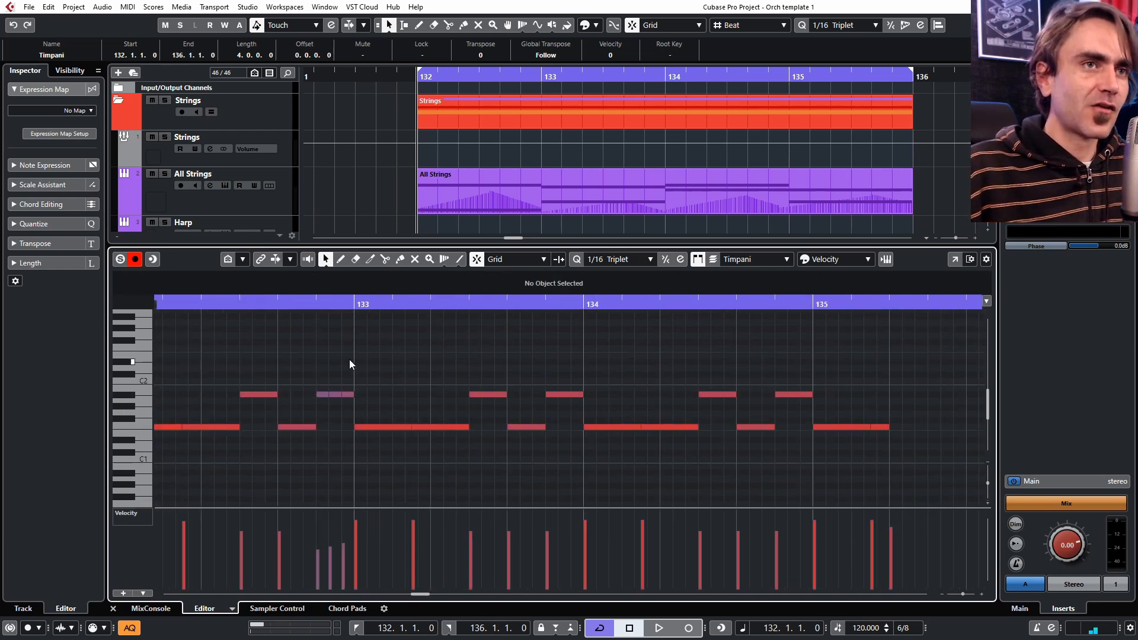
{"action": "scroll", "coordinate": [350, 360], "scroll_direction": "left", "scroll_amount": 2}
{"action": "scroll", "coordinate": [519, 354], "scroll_direction": "right", "scroll_amount": 3}
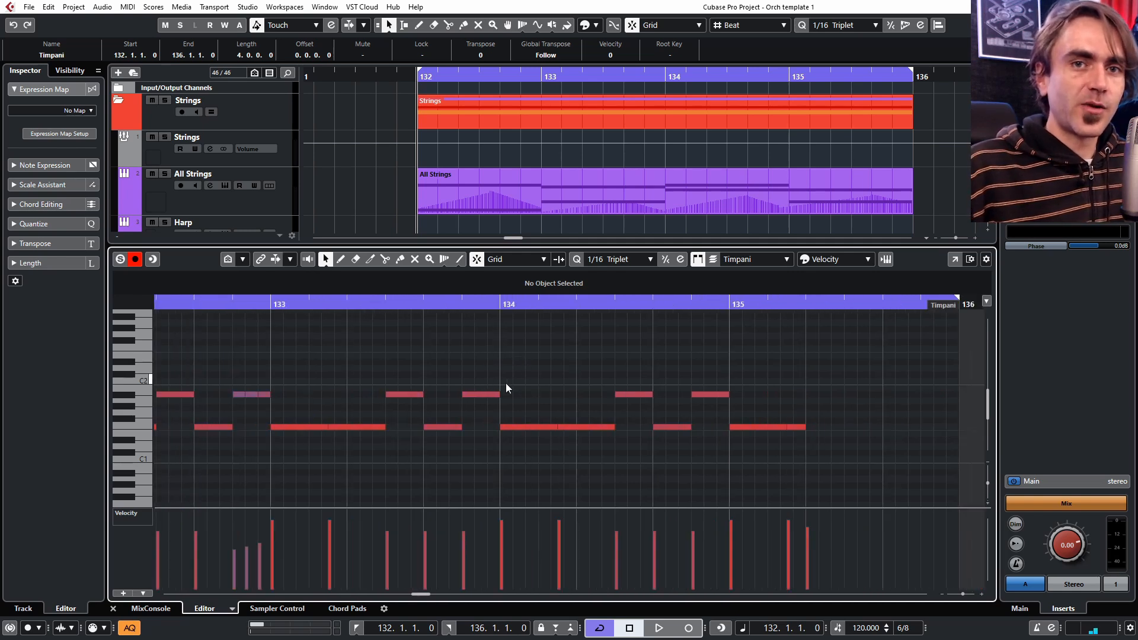
{"action": "left_click_drag", "start_coordinate": [727, 394], "coordinate": [701, 407]}
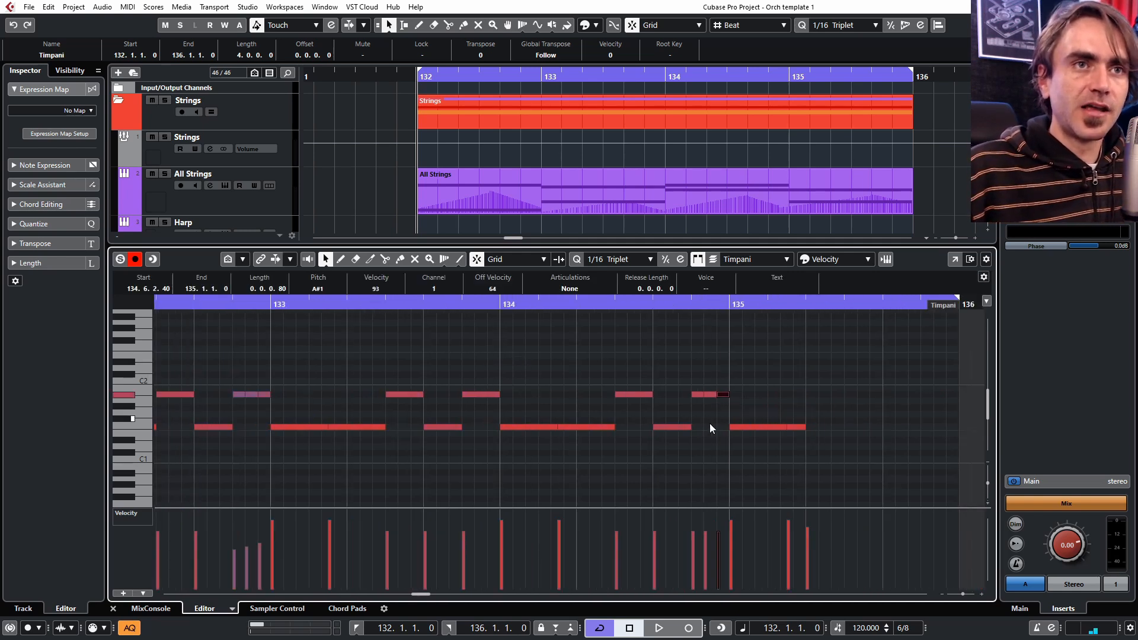
{"action": "left_click", "coordinate": [659, 415]}
Step: Set the quantize to 1/8 Triplet, turn the last two notes of bar 133 into a rising F1, G#1, A#1 triplet, and start playback
{"action": "scroll", "coordinate": [657, 405], "scroll_direction": "left", "scroll_amount": 2}
{"action": "scroll", "coordinate": [658, 406], "scroll_direction": "down", "scroll_amount": 3}
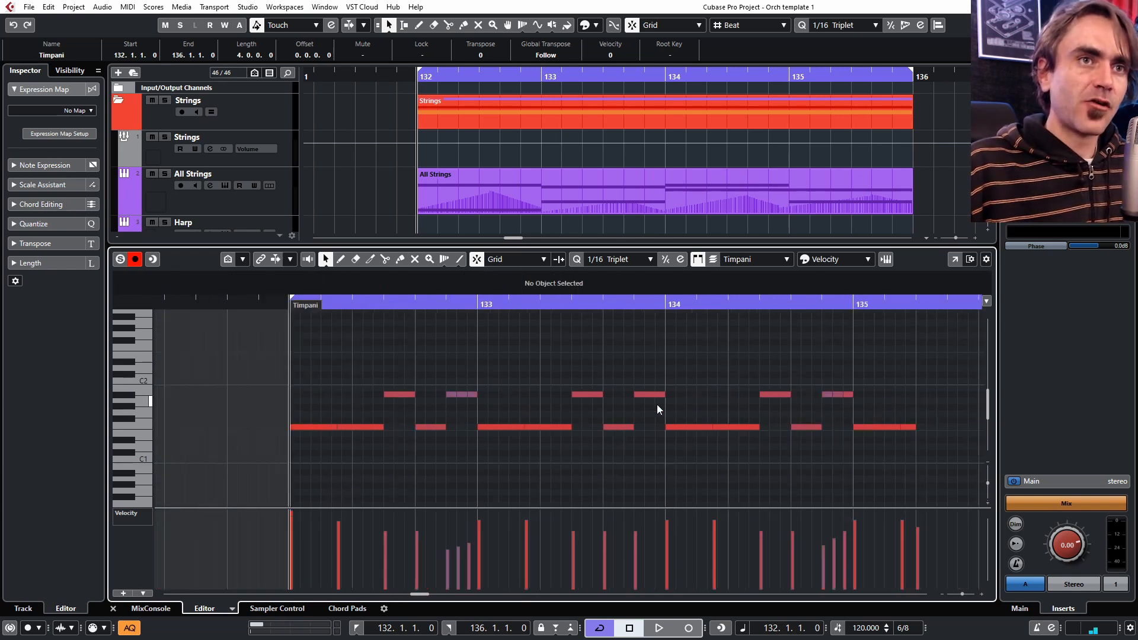
{"action": "left_click_drag", "start_coordinate": [636, 342], "coordinate": [676, 401]}
{"action": "left_click", "coordinate": [613, 261]}
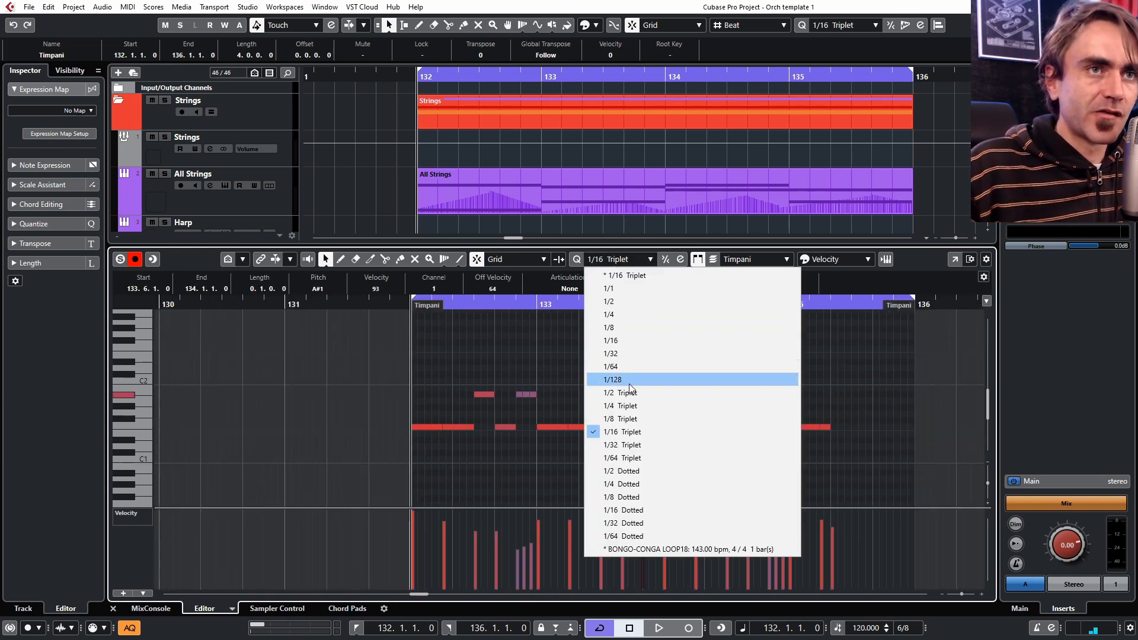
{"action": "left_click", "coordinate": [636, 420]}
{"action": "scroll", "coordinate": [636, 419], "scroll_direction": "up", "scroll_amount": 3}
{"action": "left_click", "coordinate": [658, 406]}
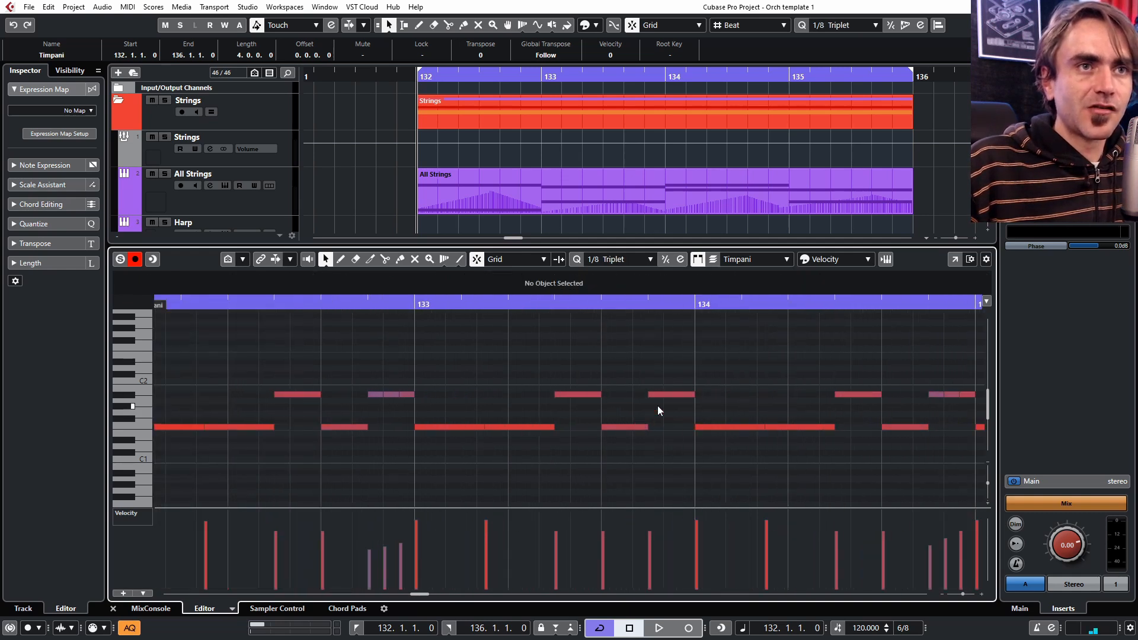
{"action": "left_click_drag", "start_coordinate": [647, 427], "coordinate": [664, 396]}
{"action": "left_click", "coordinate": [652, 396]}
{"action": "left_click", "coordinate": [639, 408]}
{"action": "scroll", "coordinate": [657, 404], "scroll_direction": "down", "scroll_amount": 3}
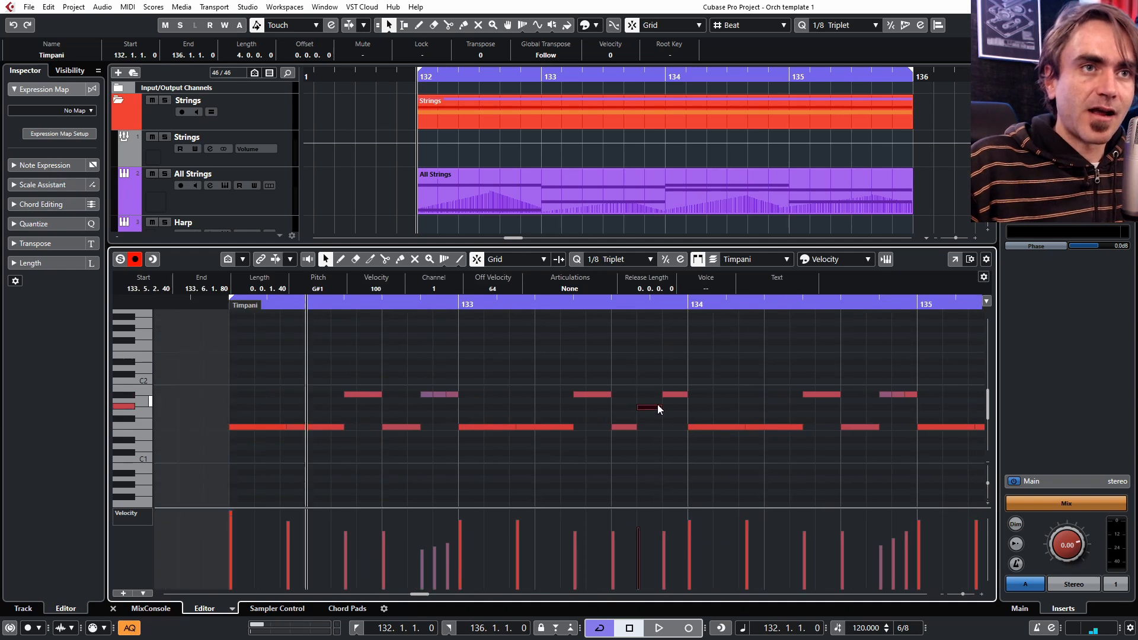
{"action": "key", "text": "space"}
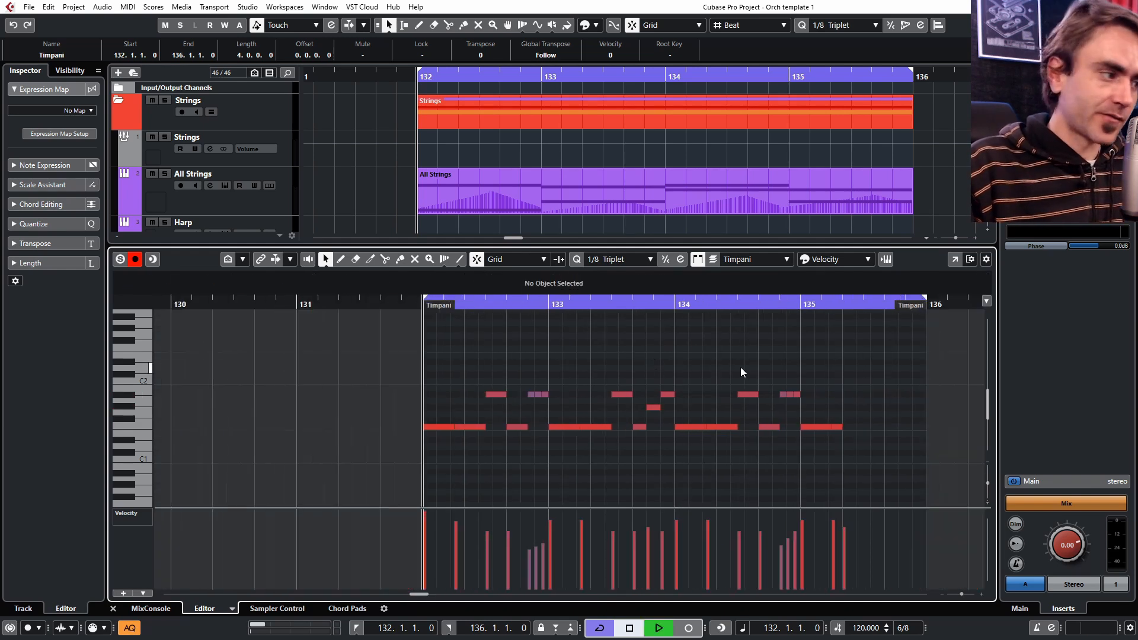
Step: Set the quantize to 1/16 Triplet and rework bar 133's rising figure into six short notes from F1 to B1 with increasing velocities
{"action": "scroll", "coordinate": [737, 380], "scroll_direction": "up", "scroll_amount": 3}
{"action": "left_click", "coordinate": [620, 259]}
{"action": "left_click", "coordinate": [602, 421]}
{"action": "left_click_drag", "start_coordinate": [570, 426], "coordinate": [559, 426]}
{"action": "left_click_drag", "start_coordinate": [595, 408], "coordinate": [584, 408]}
{"action": "left_click_drag", "start_coordinate": [621, 395], "coordinate": [611, 395]}
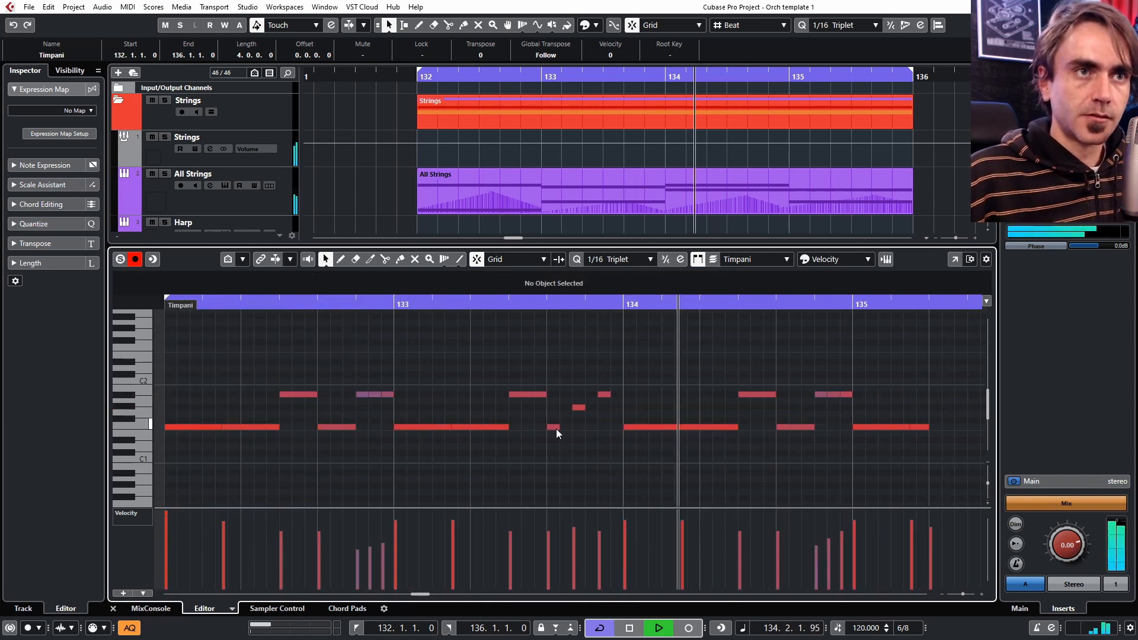
{"action": "left_click_drag", "start_coordinate": [538, 438], "coordinate": [617, 386]}
{"action": "left_click_drag", "start_coordinate": [604, 394], "coordinate": [541, 434]}
{"action": "left_click_drag", "start_coordinate": [549, 514], "coordinate": [549, 541]}
Step: Steepen the rising velocities of the A#1 triplet at the end of bar 132
{"action": "left_click_drag", "start_coordinate": [349, 383], "coordinate": [388, 403]}
{"action": "left_click_drag", "start_coordinate": [380, 514], "coordinate": [381, 498]}
{"action": "left_click", "coordinate": [610, 372]}
{"action": "scroll", "coordinate": [611, 373], "scroll_direction": "down", "scroll_amount": 3}
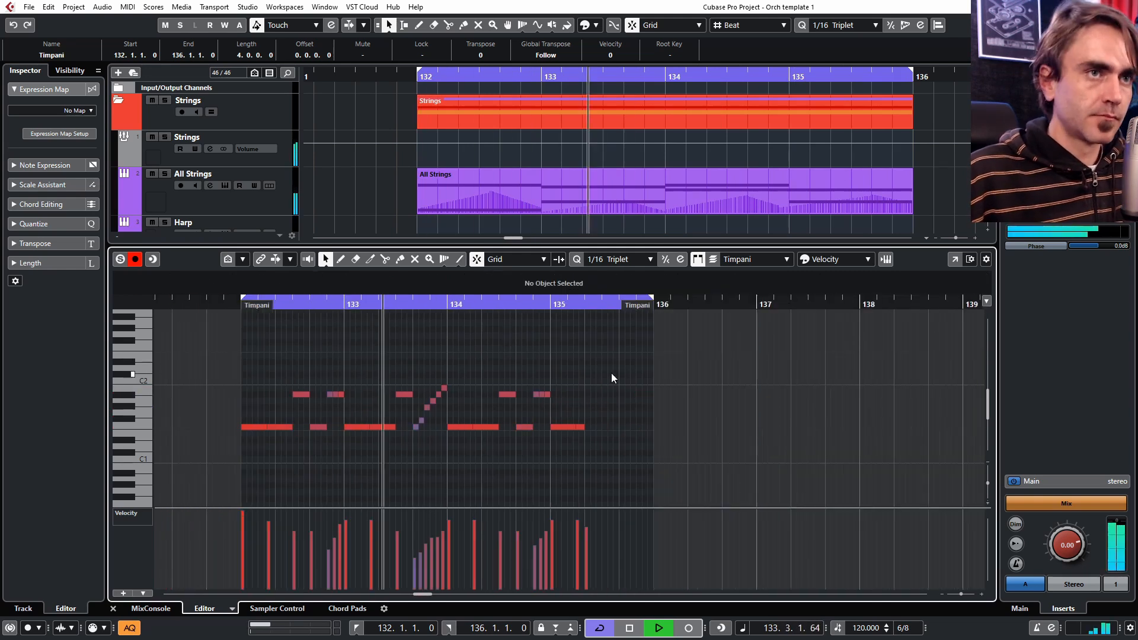
Step: Raise the velocity of the A#1 notes on beat 4 of bars 132, 133 and 134
{"action": "left_click", "coordinate": [346, 395]}
{"action": "left_click", "coordinate": [475, 394], "text": "shift"}
{"action": "left_click", "coordinate": [601, 395], "text": "shift"}
{"action": "left_click_drag", "start_coordinate": [487, 514], "coordinate": [487, 505]}
Step: Set the quantize to 1/16 and layer F1 hits under the beat-4 A#1 notes in bars 132 to 134, then close the part
{"action": "scroll", "coordinate": [694, 466], "scroll_direction": "down", "scroll_amount": 4}
{"action": "scroll", "coordinate": [694, 466], "scroll_direction": "up", "scroll_amount": 2}
{"action": "scroll", "coordinate": [693, 464], "scroll_direction": "down", "scroll_amount": 2}
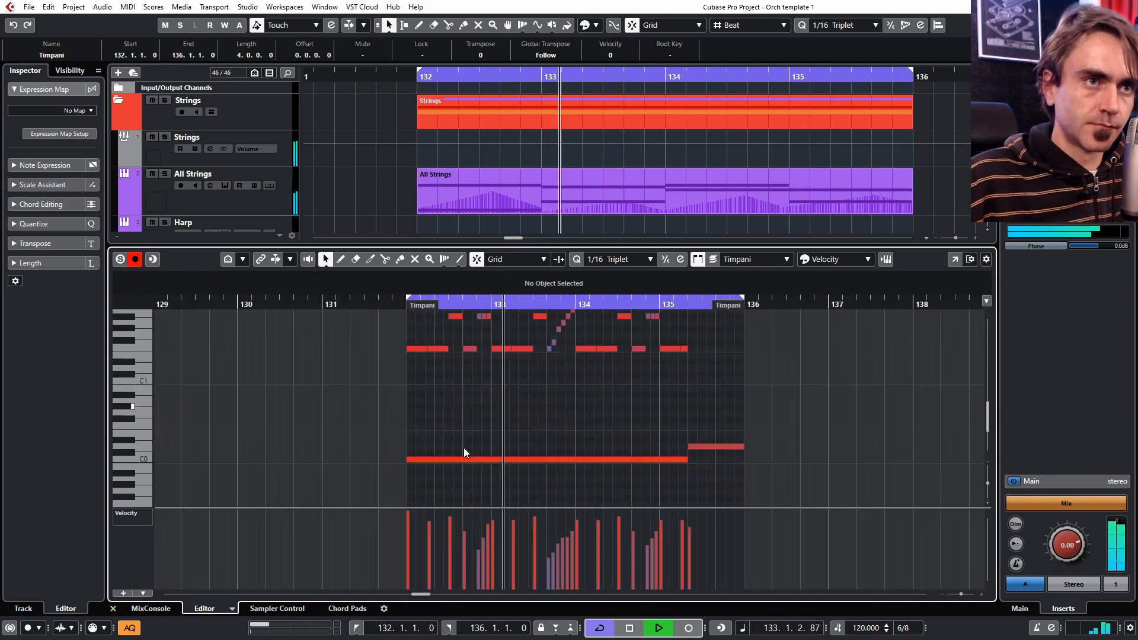
{"action": "scroll", "coordinate": [469, 446], "scroll_direction": "up", "scroll_amount": 3}
{"action": "left_click", "coordinate": [620, 259]}
{"action": "left_click", "coordinate": [641, 339]}
{"action": "left_click_drag", "start_coordinate": [406, 388], "coordinate": [444, 389]}
{"action": "key", "text": "space"}
{"action": "key", "text": "space"}
{"action": "left_click", "coordinate": [744, 388]}
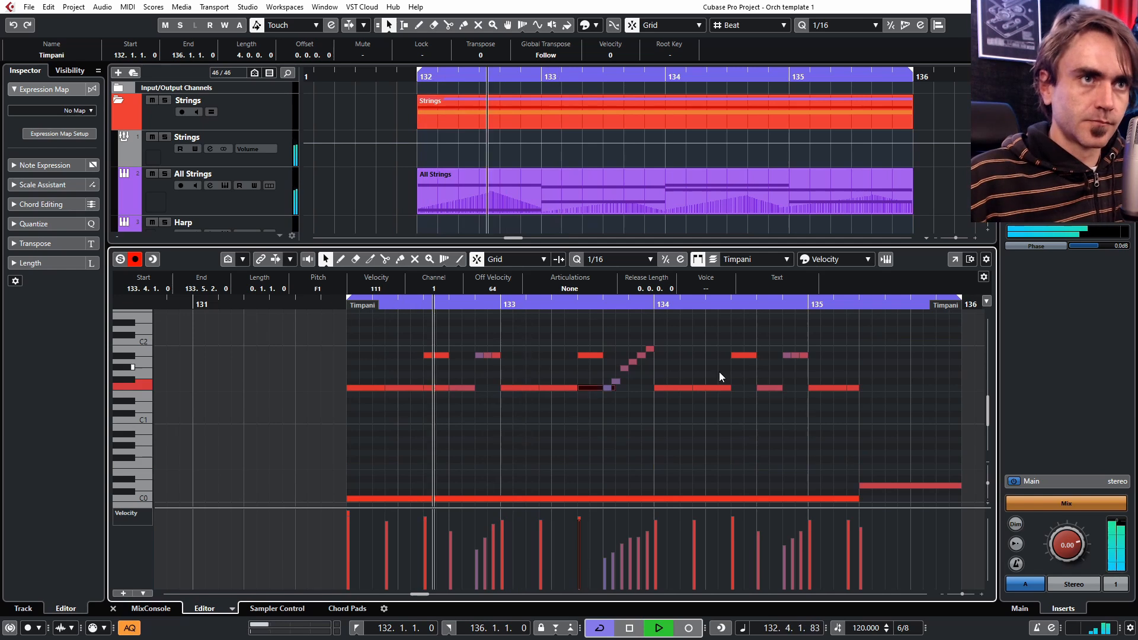
{"action": "scroll", "coordinate": [719, 422], "scroll_direction": "right", "scroll_amount": 3}
{"action": "key", "text": "Return"}
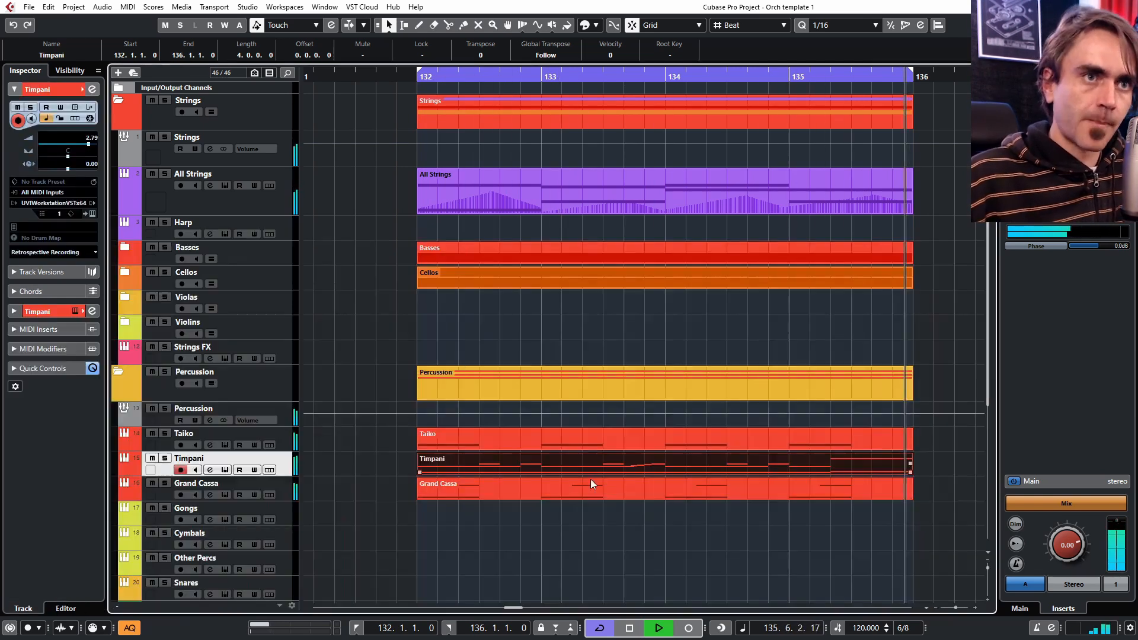
Step: In the Grand Cassa part, add C2 hits at velocity 127 on beat 4 of each bar, plus short C2 hits around beat 5
{"action": "double_click", "coordinate": [591, 479]}
{"action": "key", "text": "g"}
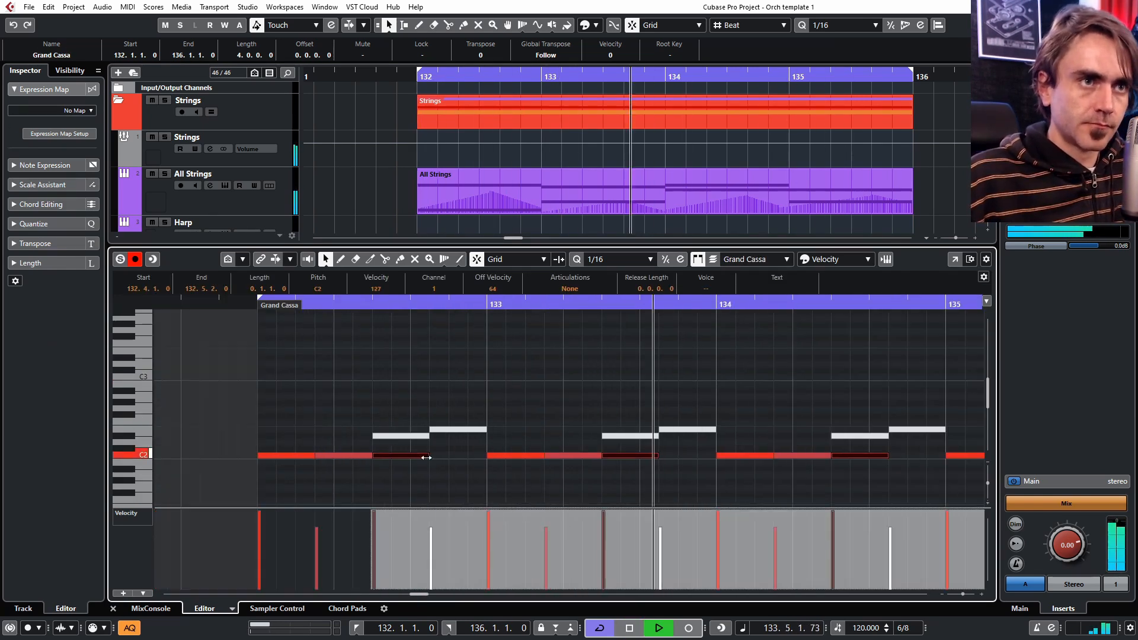
{"action": "key", "text": "g"}
{"action": "mouse_move", "coordinate": [412, 455]}
{"action": "left_mouse_down"}
{"action": "mouse_move", "coordinate": [428, 480]}
{"action": "mouse_move", "coordinate": [422, 455]}
{"action": "left_mouse_up"}
{"action": "key", "text": "ctrl+Right"}
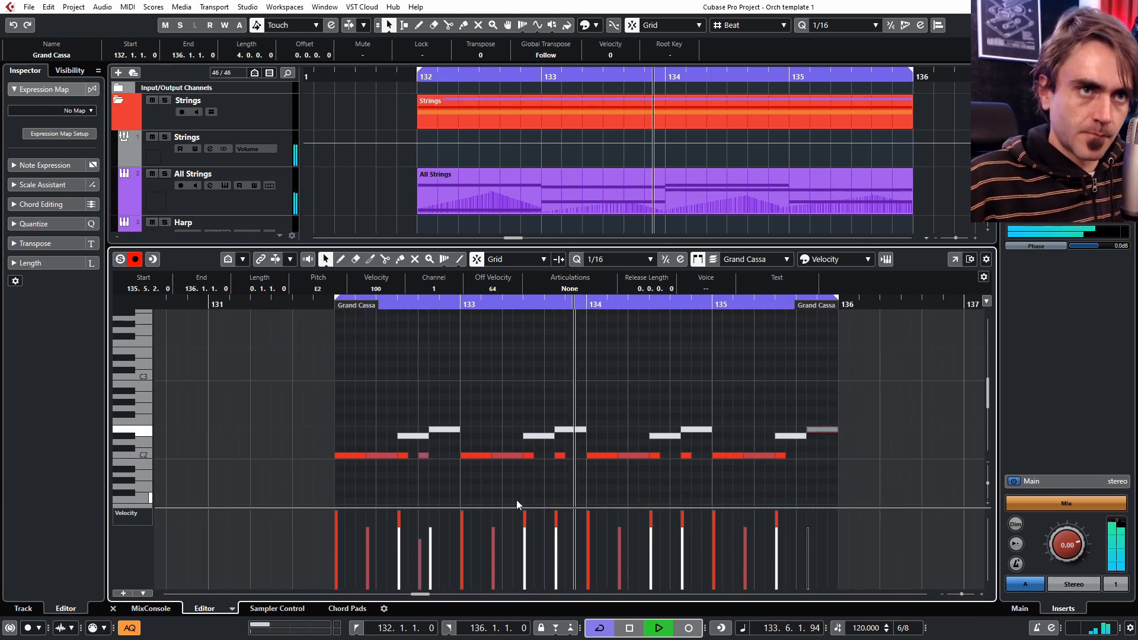
Step: In the Taiko part, add a two-beat F2 note on beat 4 of each bar and lower the velocity of these notes
{"action": "key", "text": "Down"}
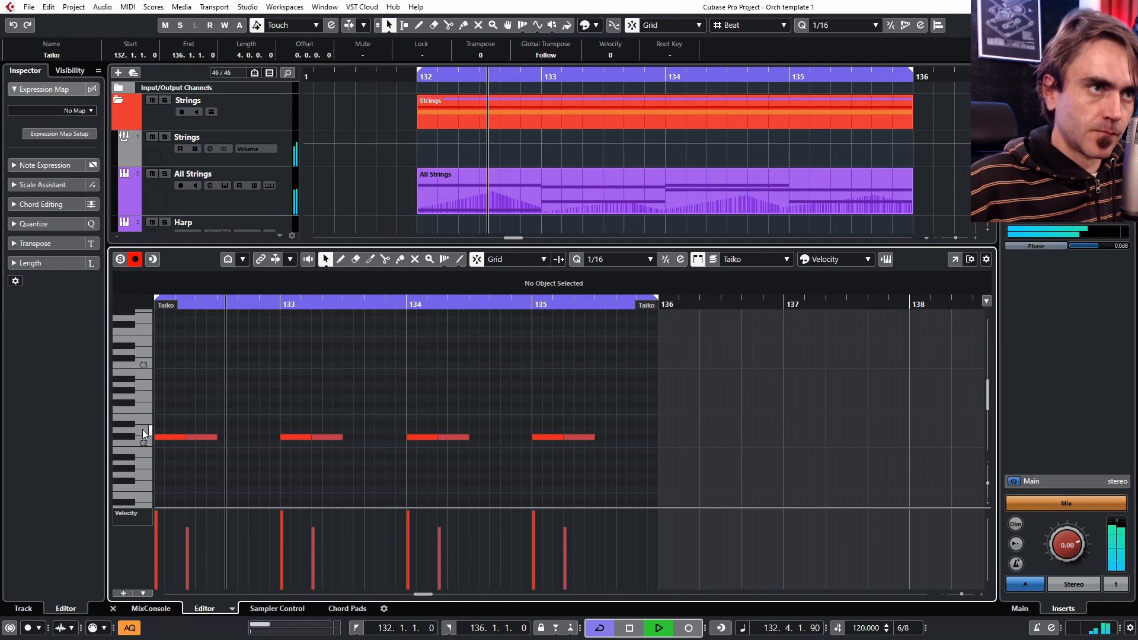
{"action": "left_click_drag", "start_coordinate": [229, 423], "coordinate": [496, 422]}
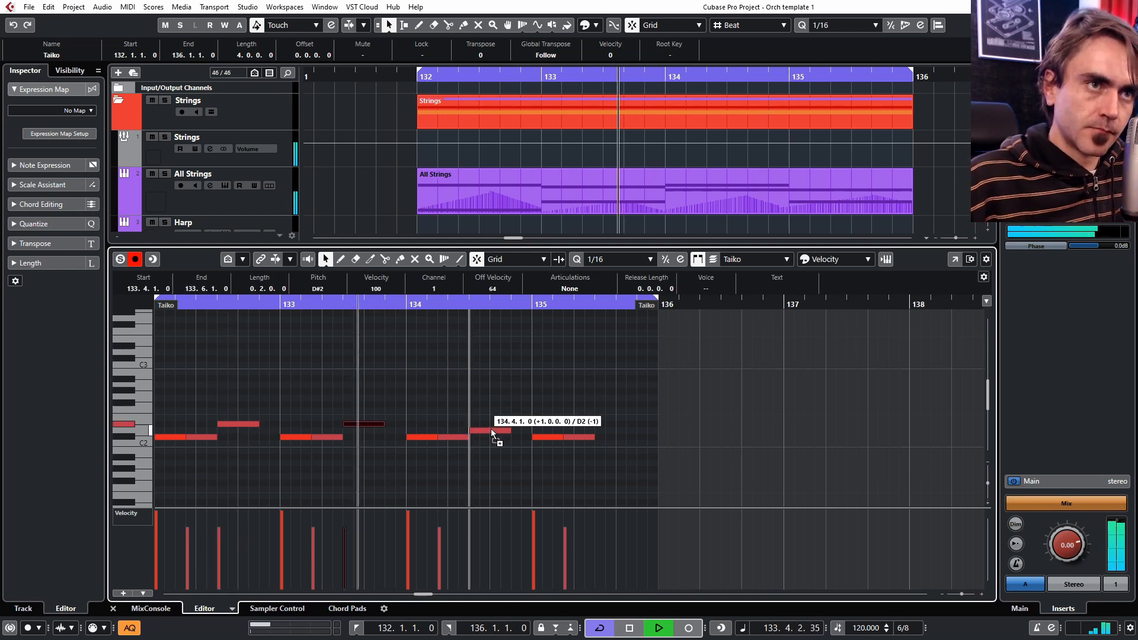
{"action": "left_click_drag", "start_coordinate": [599, 587], "coordinate": [215, 516]}
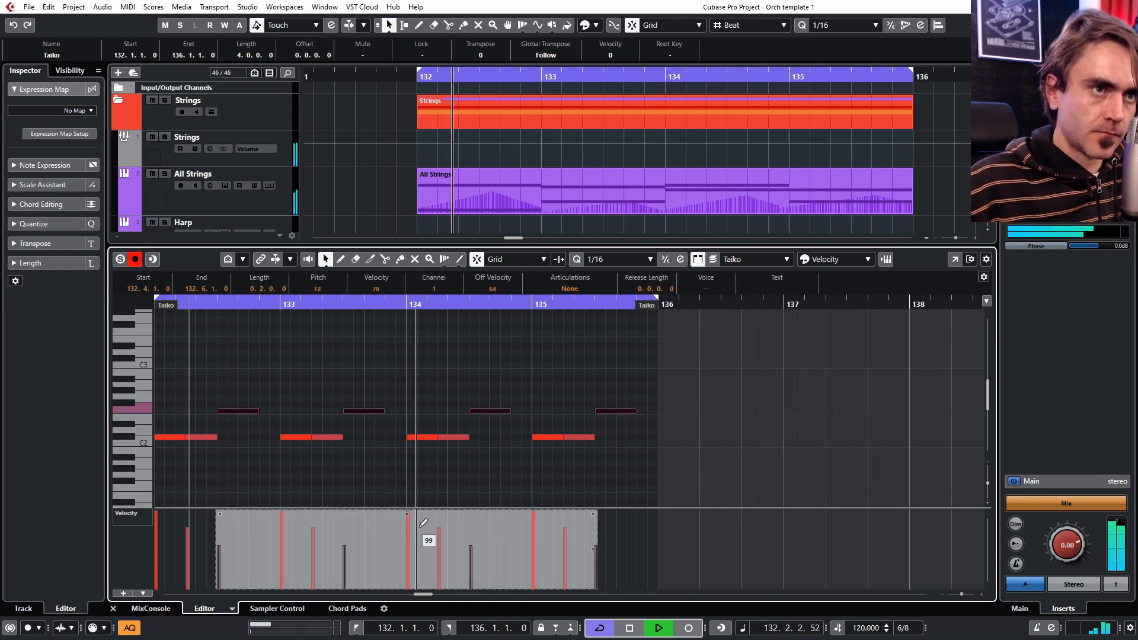
Step: Reopen the Timpani part and raise the long final C3 note and the low D0 note beneath it to maximum velocity
{"action": "key", "text": "ctrl+e"}
{"action": "scroll", "coordinate": [451, 486], "scroll_direction": "down", "scroll_amount": 3}
{"action": "key", "text": "ctrl+e"}
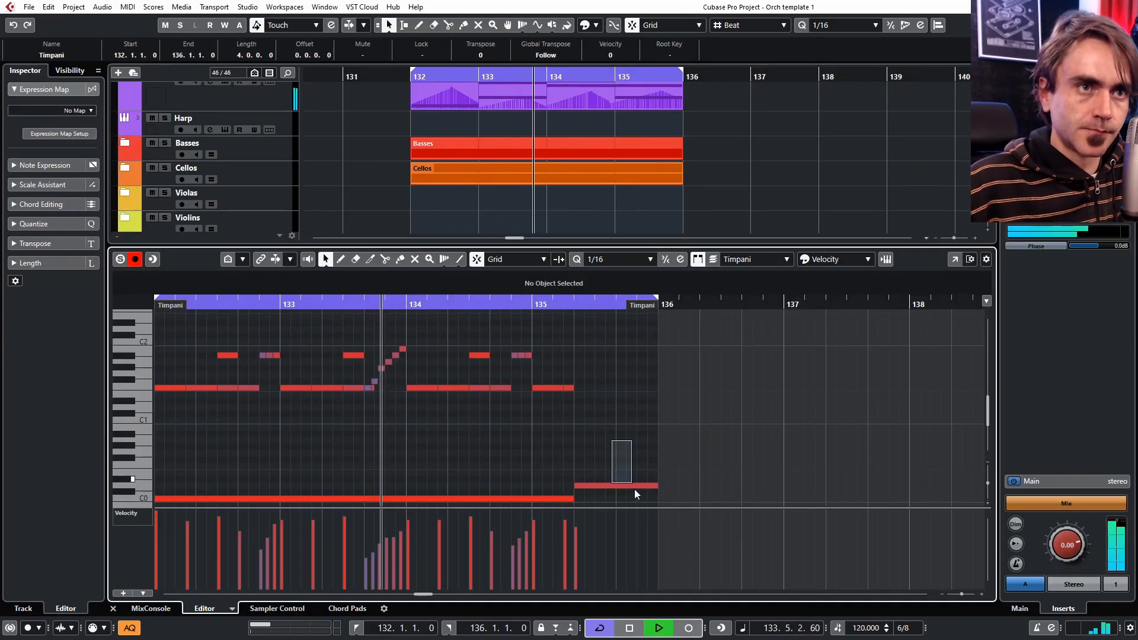
{"action": "scroll", "coordinate": [635, 420], "scroll_direction": "up", "scroll_amount": 5}
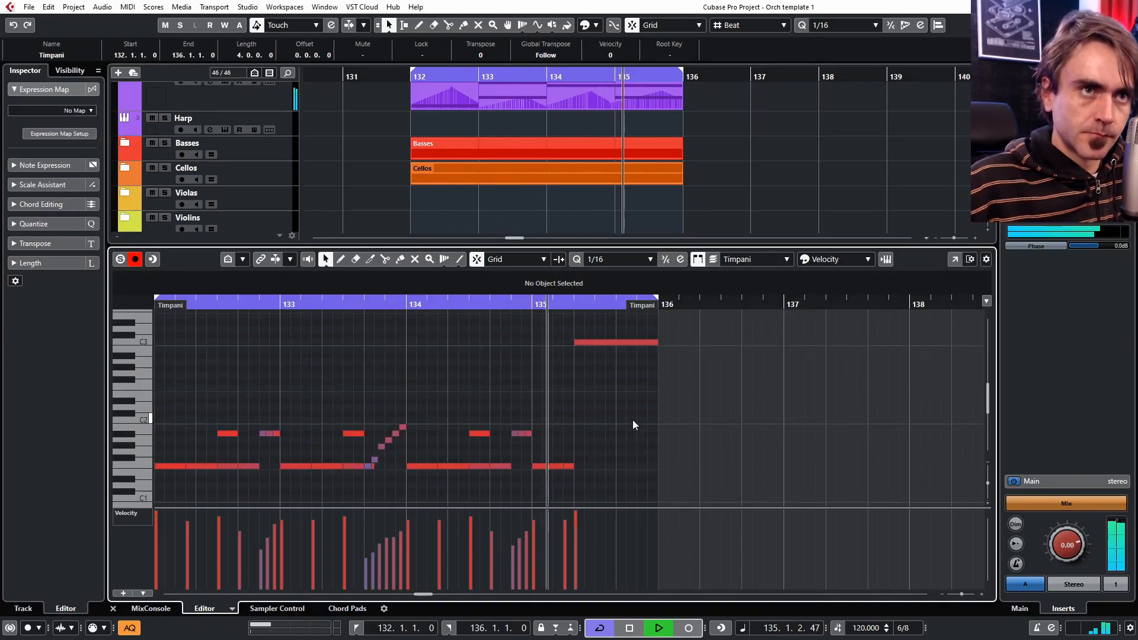
{"action": "left_click", "coordinate": [631, 381]}
{"action": "left_click", "coordinate": [592, 497]}
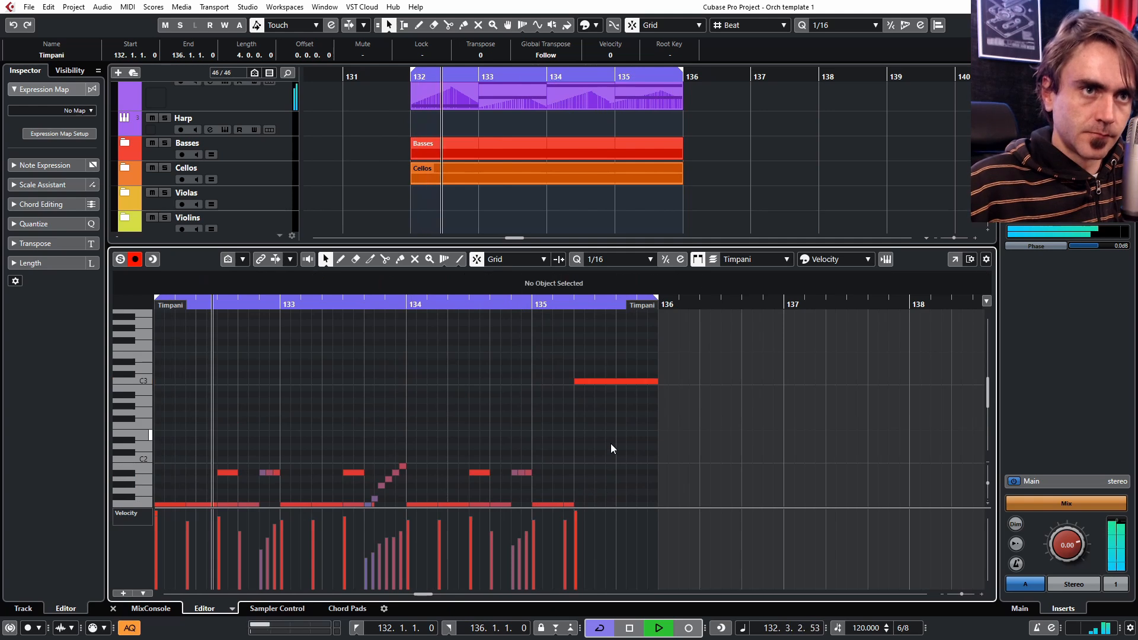
{"action": "left_click_drag", "start_coordinate": [577, 379], "coordinate": [578, 380]}
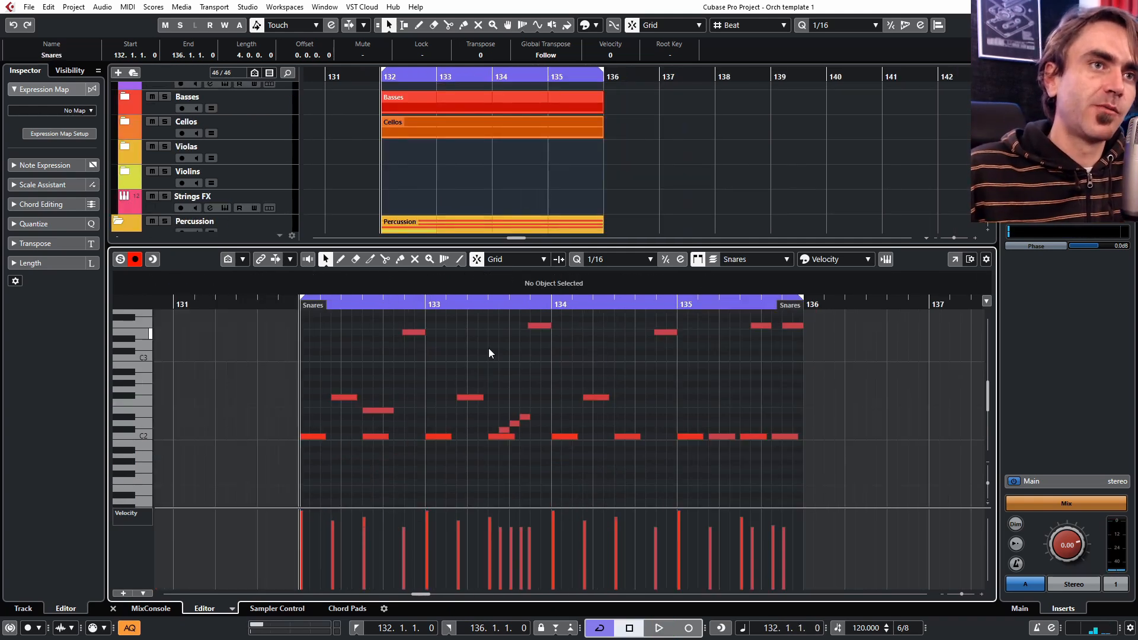
Step: Examine the Snares part, checking the rising run in bar 133, the high notes above C3 and the F#2 note in bar 134
{"action": "left_click_drag", "start_coordinate": [488, 348], "coordinate": [530, 443]}
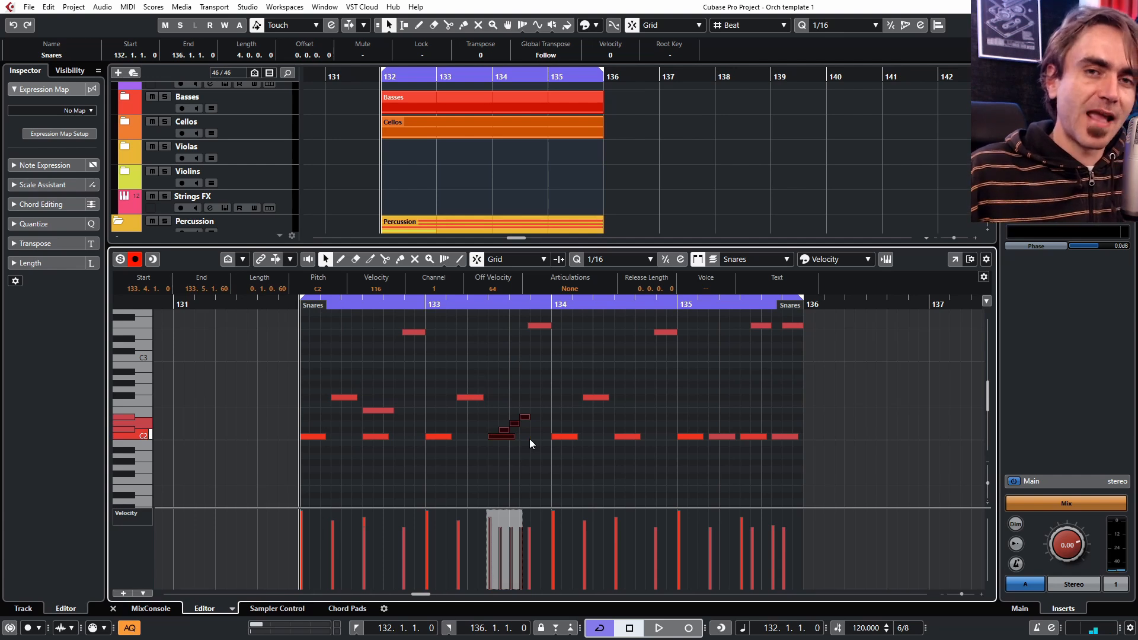
{"action": "left_click", "coordinate": [518, 358]}
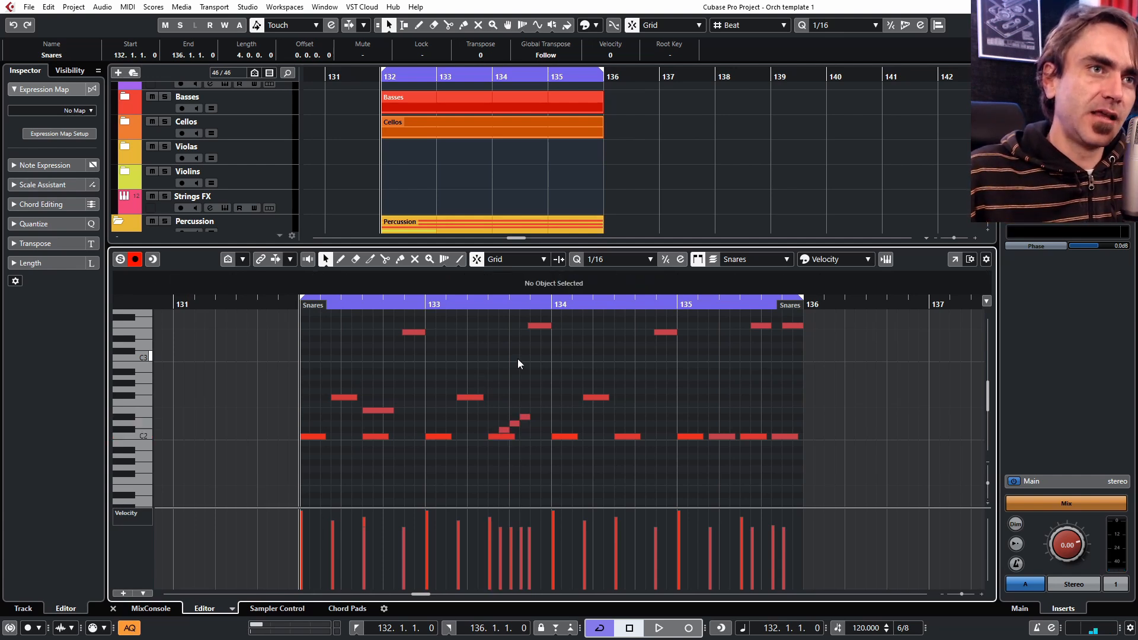
{"action": "left_click_drag", "start_coordinate": [408, 349], "coordinate": [792, 321]}
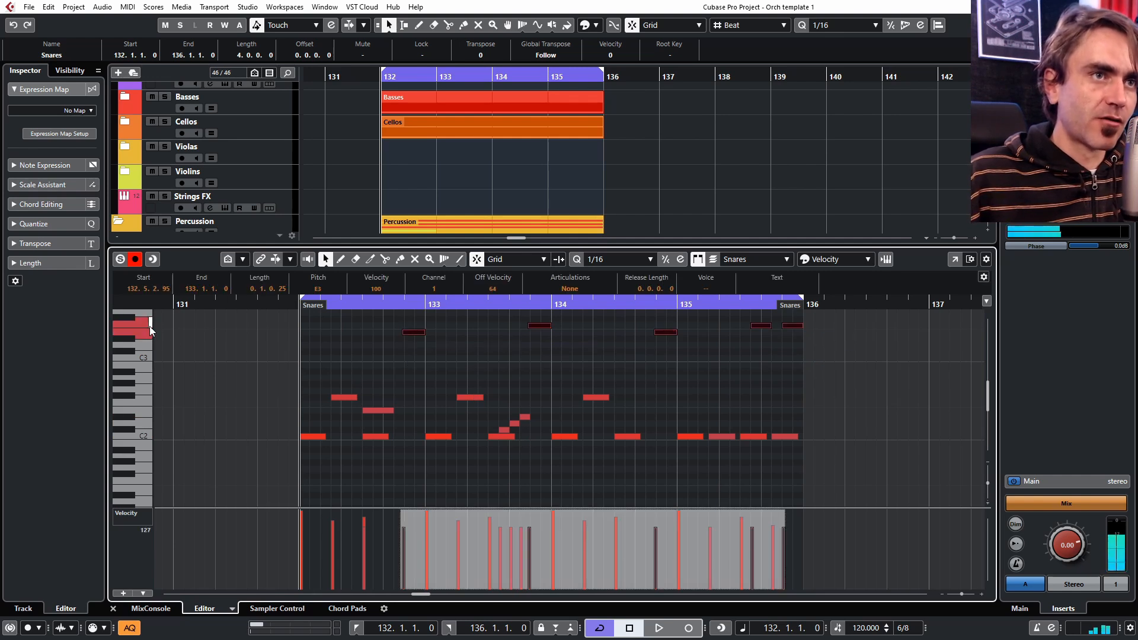
{"action": "mouse_move", "coordinate": [514, 376]}
{"action": "left_mouse_down"}
{"action": "mouse_move", "coordinate": [501, 425]}
{"action": "mouse_move", "coordinate": [506, 396]}
{"action": "left_mouse_up"}
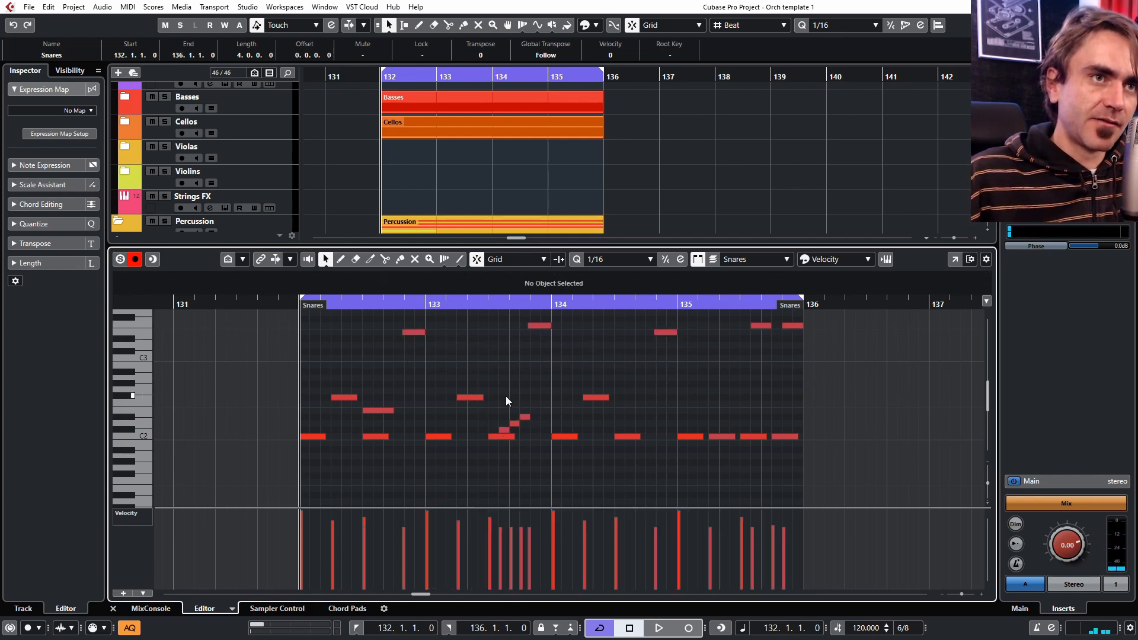
{"action": "left_click", "coordinate": [596, 398]}
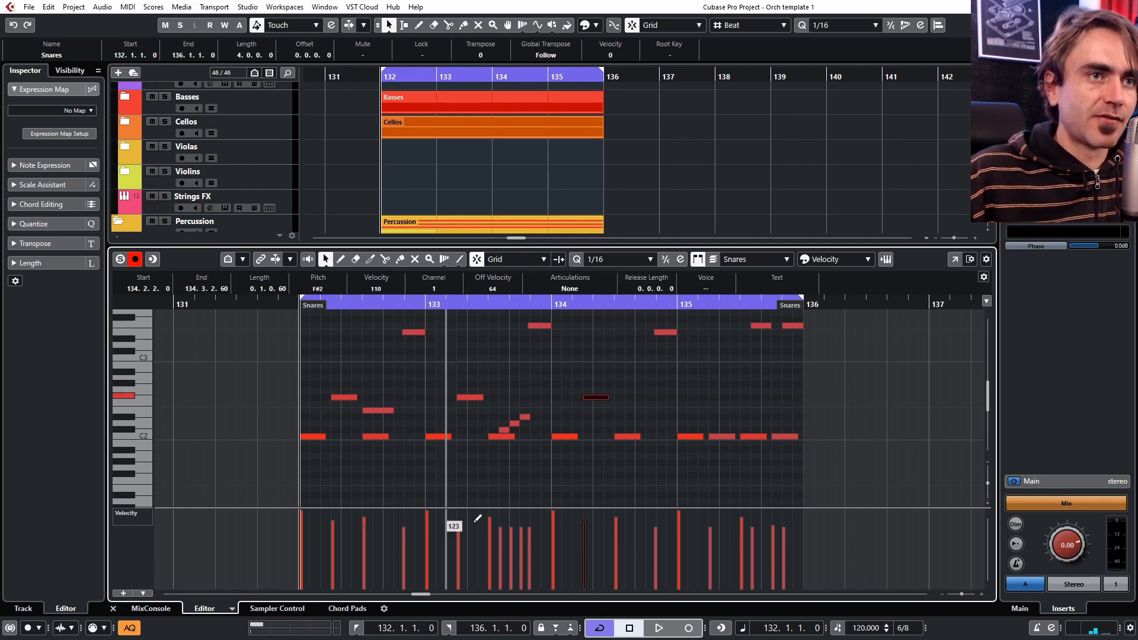
{"action": "scroll", "coordinate": [446, 525], "scroll_direction": "up", "scroll_amount": 2}
{"action": "scroll", "coordinate": [450, 543], "scroll_direction": "down", "scroll_amount": 3}
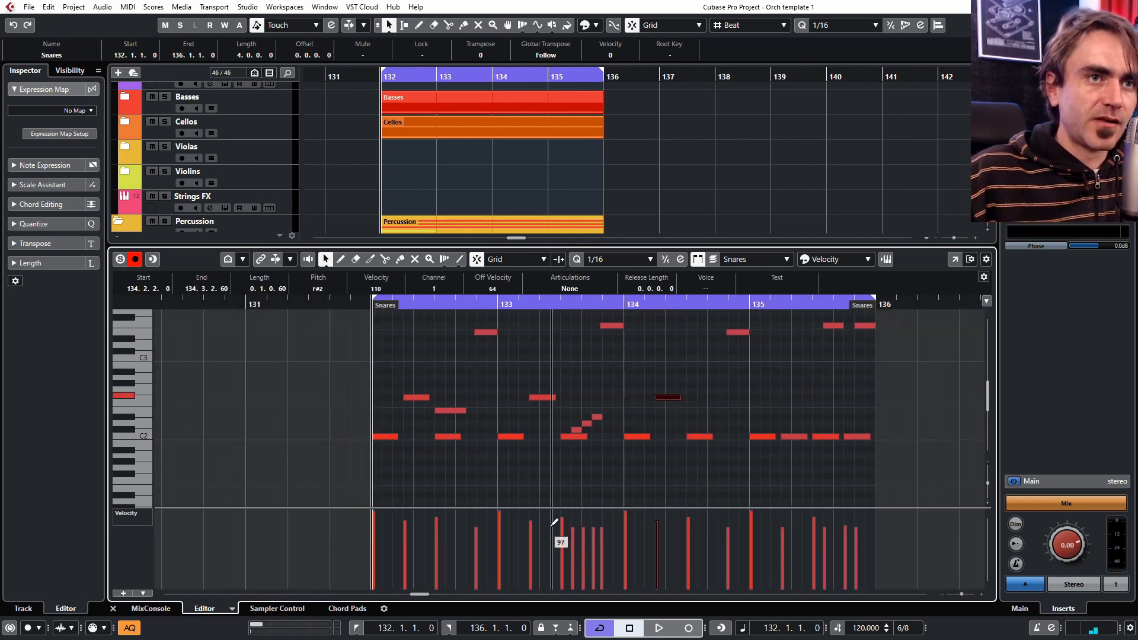
{"action": "left_click", "coordinate": [810, 456]}
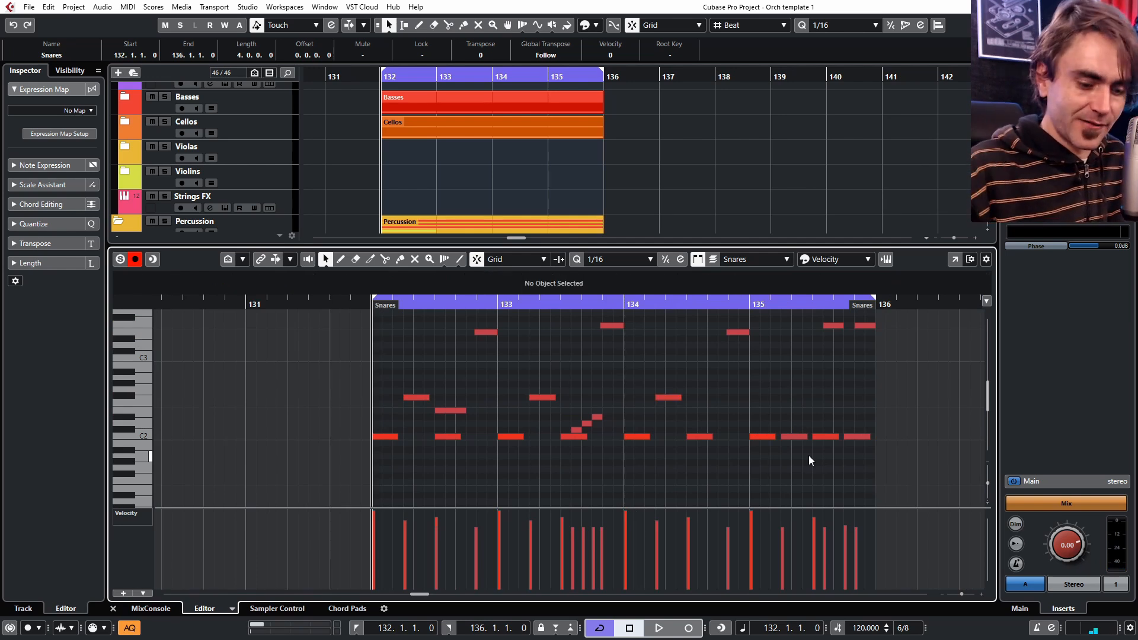
Step: Play back the looped percussion arrangement with the part editor closed and nothing selected
{"action": "key", "text": "space"}
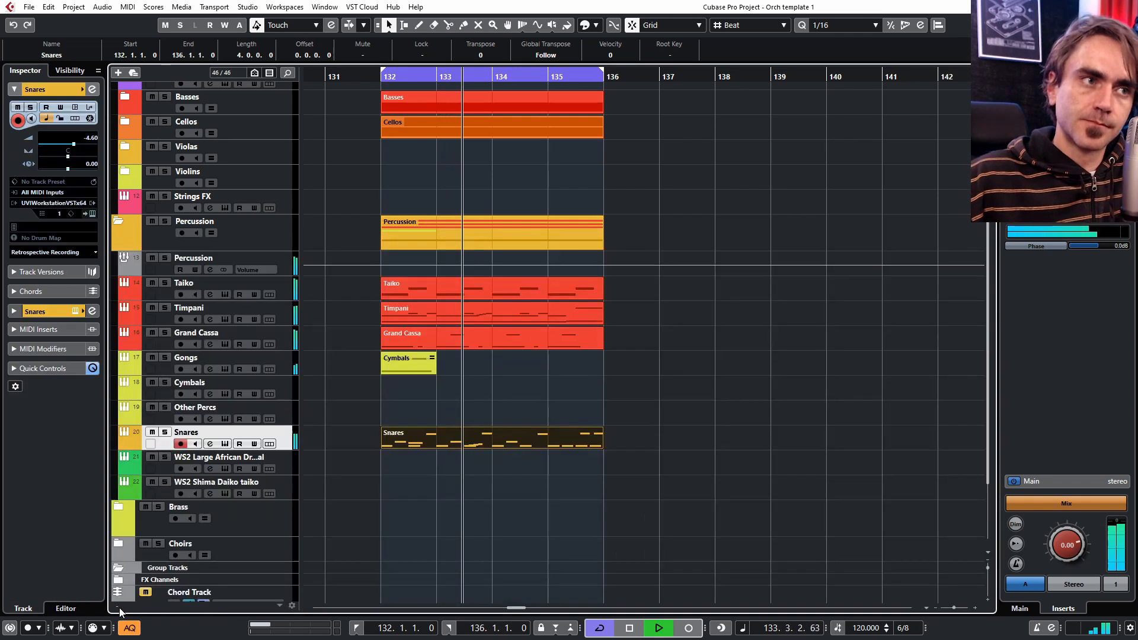
{"action": "key", "text": "ctrl+alt+e"}
{"action": "left_click", "coordinate": [777, 409]}
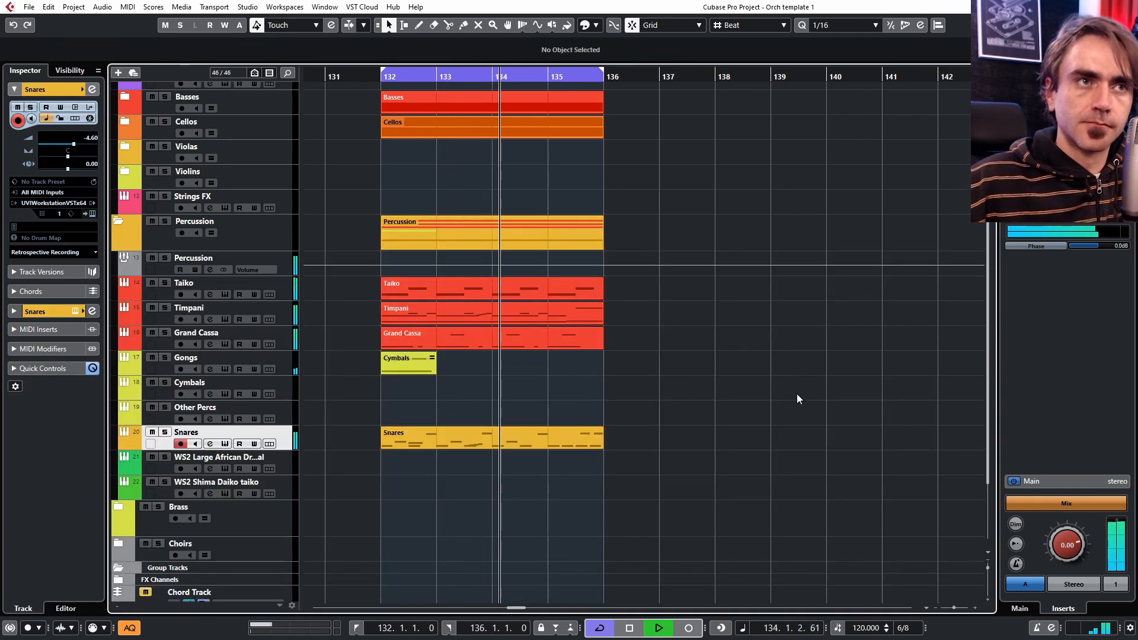
Step: Stop the loop playback, copy the four-bar All Strings part to bar 138 and reselect the original at bar 132
{"action": "scroll", "coordinate": [724, 377], "scroll_direction": "down", "scroll_amount": 2}
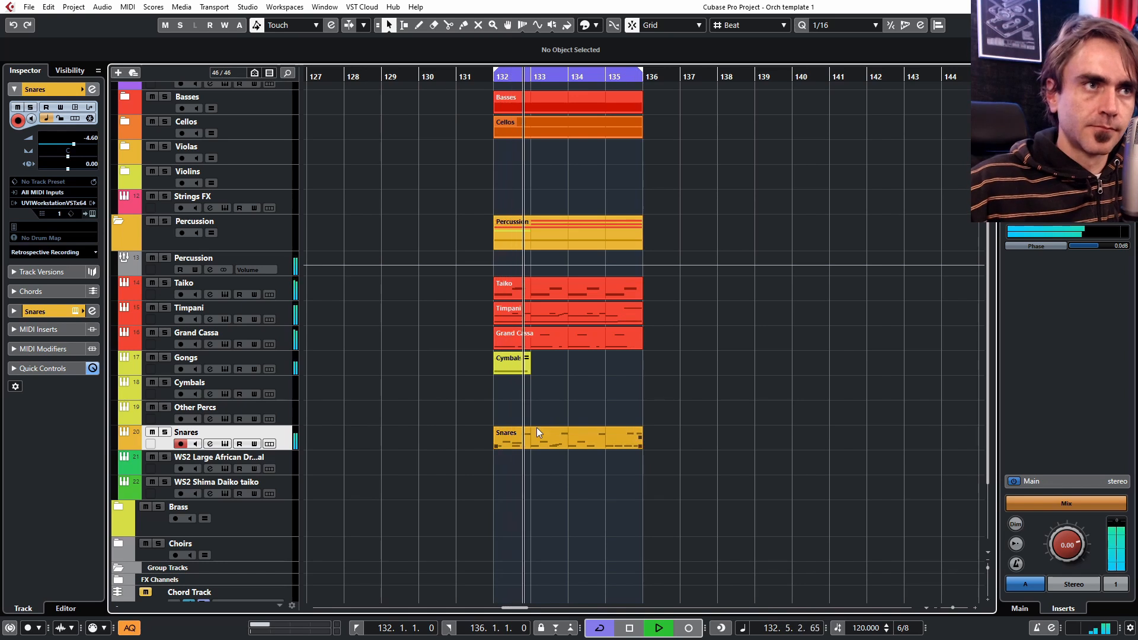
{"action": "scroll", "coordinate": [557, 406], "scroll_direction": "up", "scroll_amount": 1}
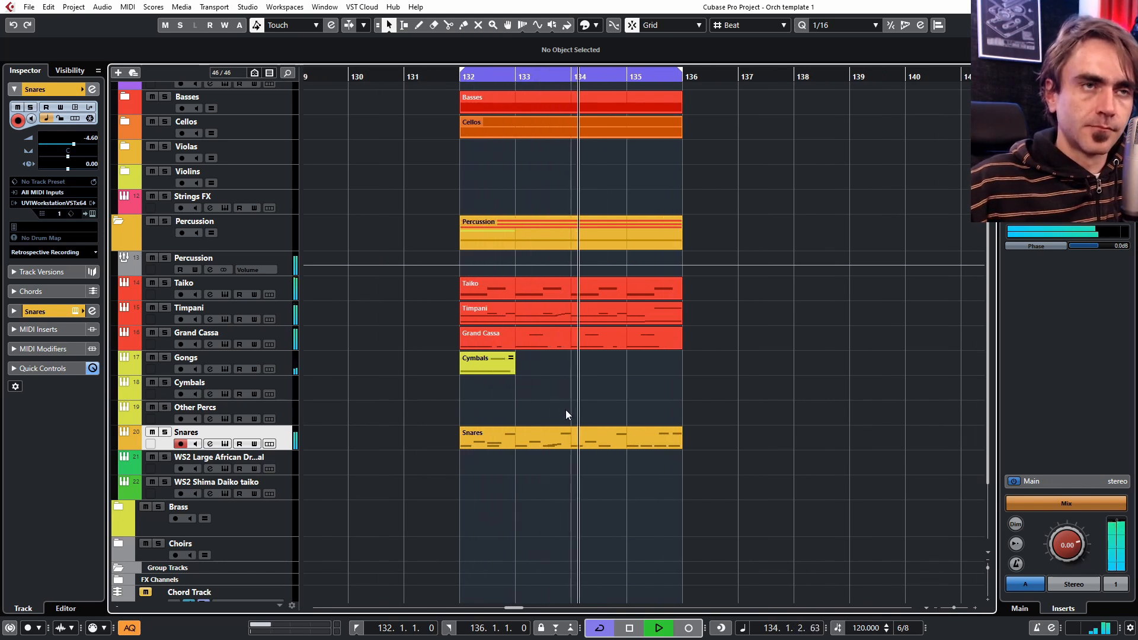
{"action": "scroll", "coordinate": [659, 445], "scroll_direction": "up", "scroll_amount": 3}
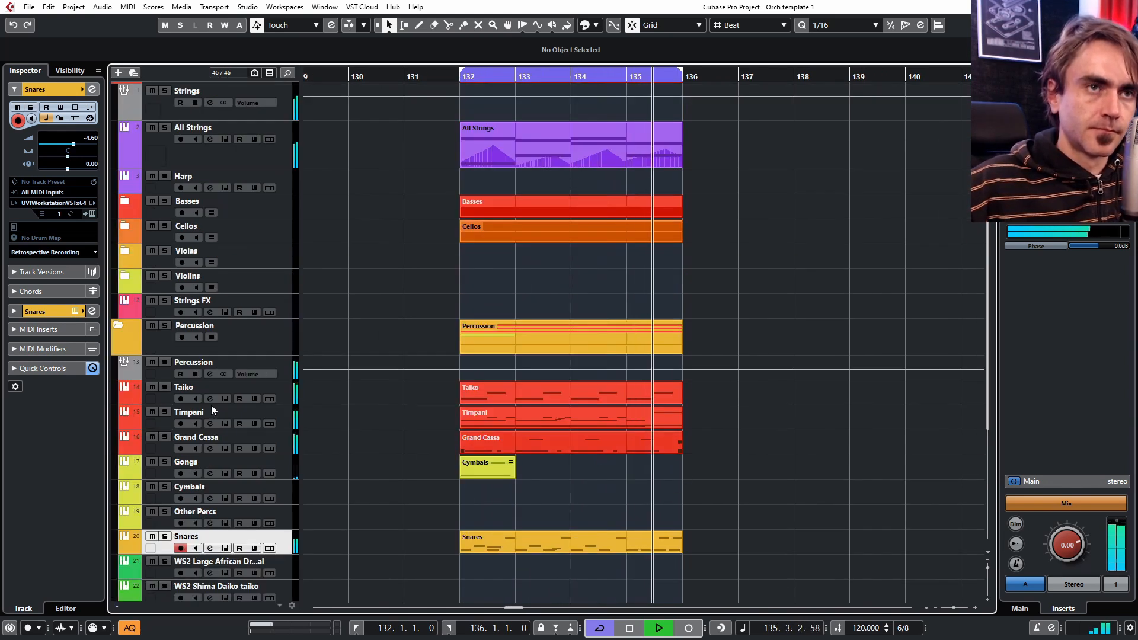
{"action": "scroll", "coordinate": [792, 255], "scroll_direction": "up", "scroll_amount": 1}
{"action": "key", "text": "space"}
{"action": "left_click", "coordinate": [652, 205]}
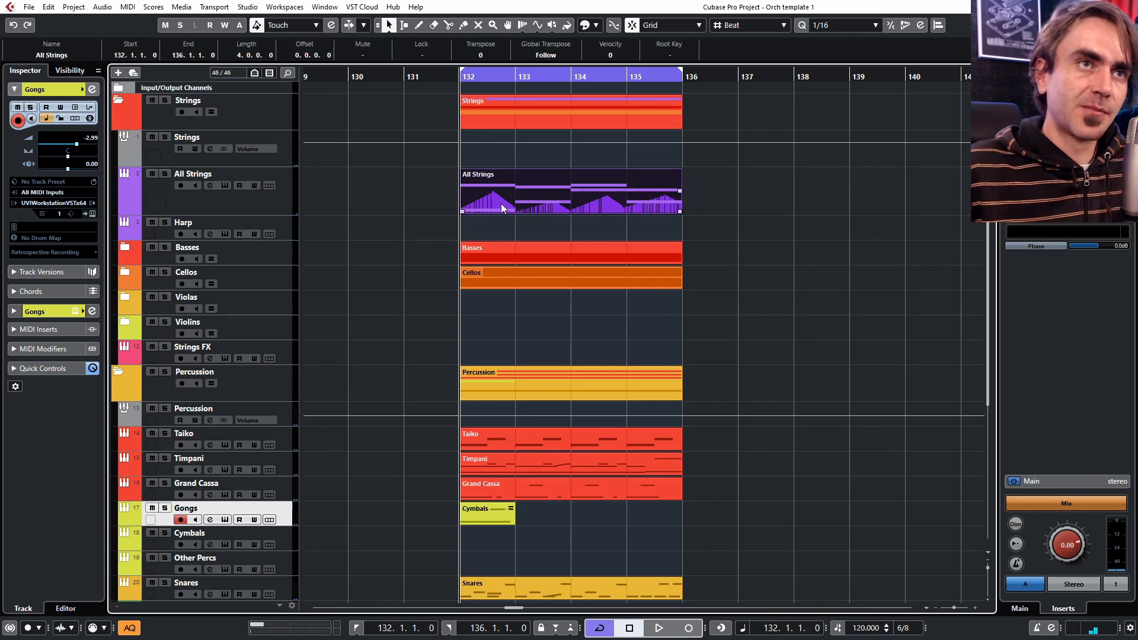
{"action": "left_click_drag", "start_coordinate": [500, 204], "coordinate": [835, 201]}
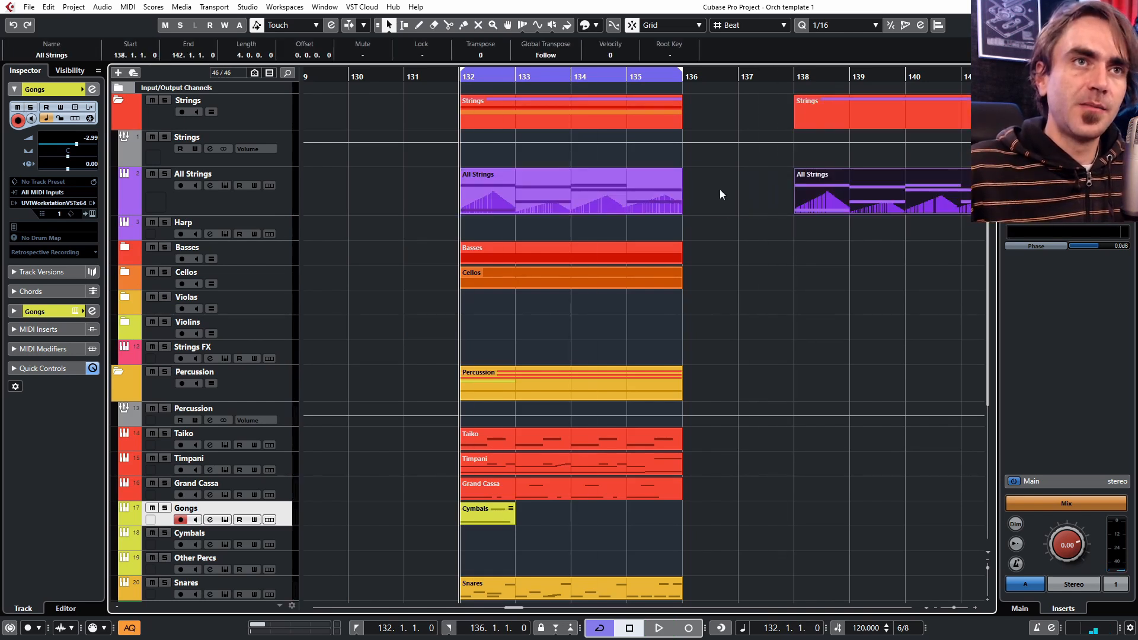
{"action": "left_click", "coordinate": [621, 192]}
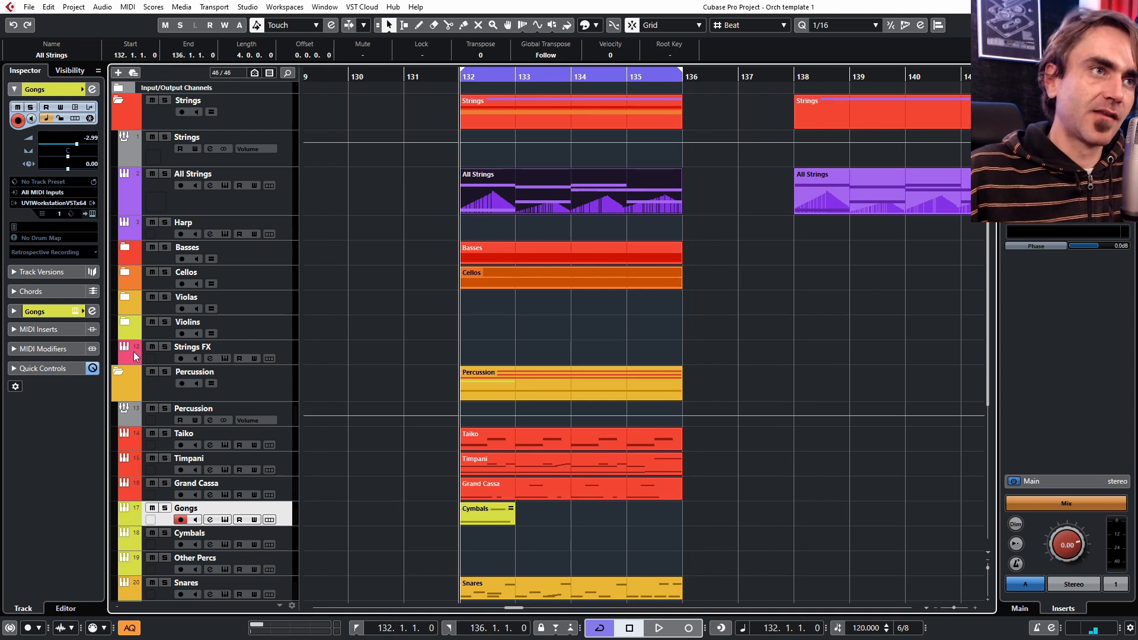
Step: Collapse the Percussion folder, play the loop and check the All Strings track's String Ensemble instrument
{"action": "left_click", "coordinate": [117, 371]}
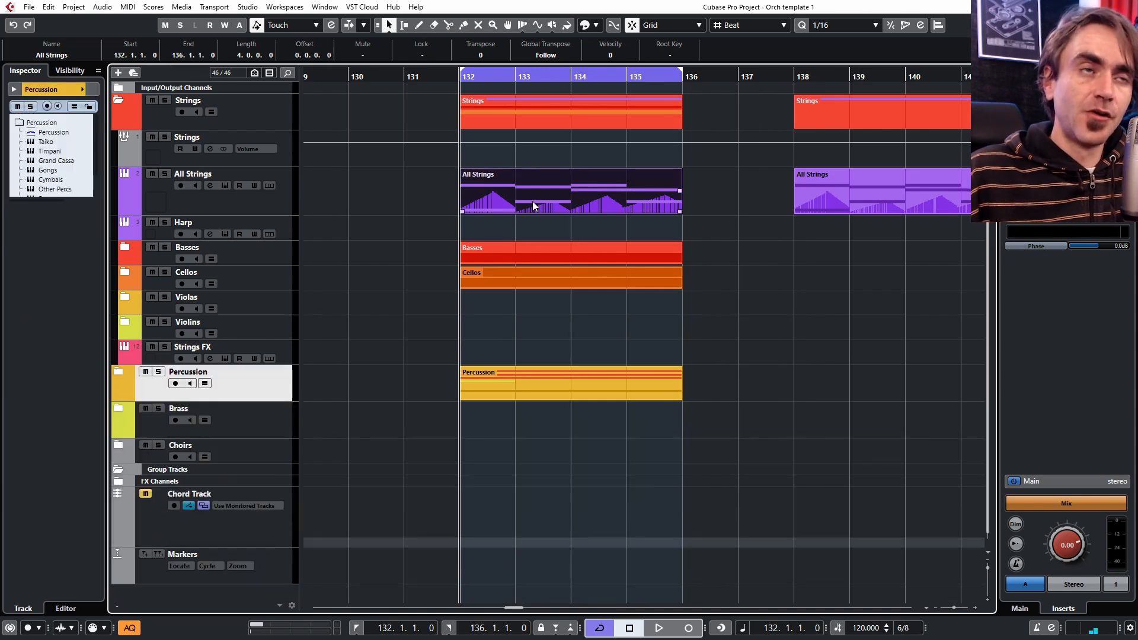
{"action": "left_click", "coordinate": [236, 206]}
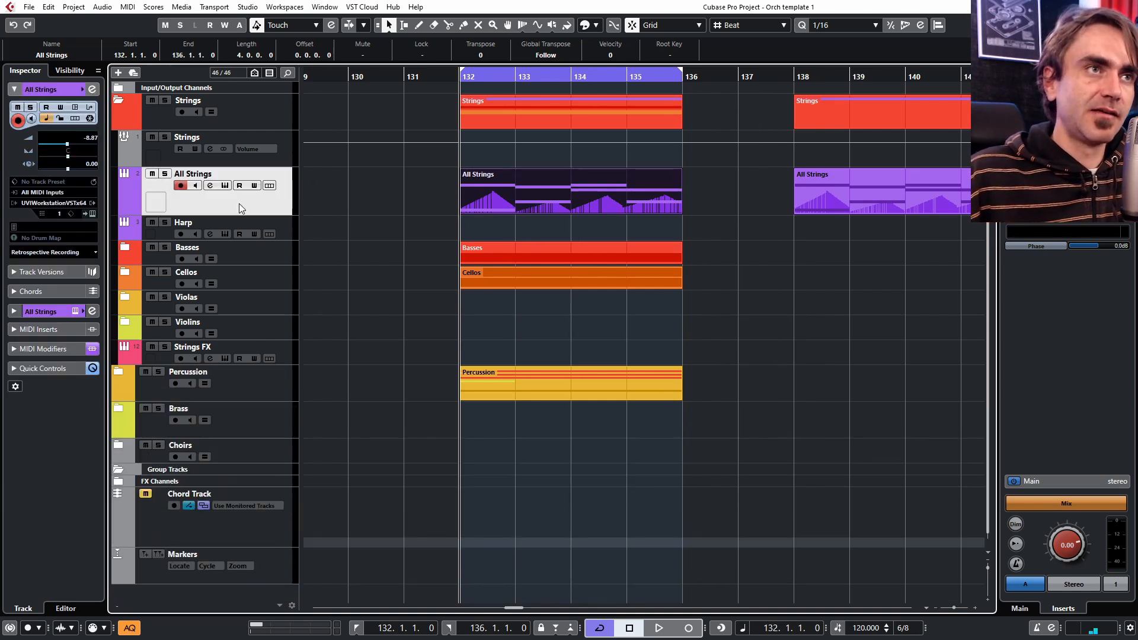
{"action": "key", "text": "space"}
{"action": "left_click", "coordinate": [93, 214]}
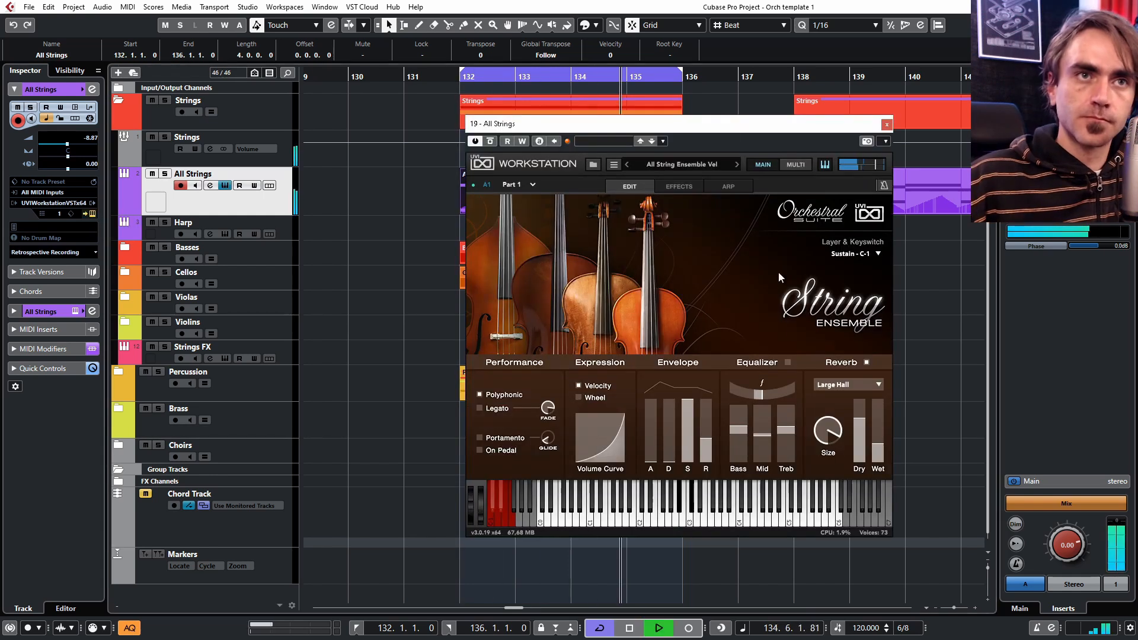
{"action": "left_click", "coordinate": [887, 123]}
Step: Replace the sustained chords in the bar 132 All Strings part with two short one-beat chords per bar, and raise the track level to -3.05
{"action": "double_click", "coordinate": [528, 195]}
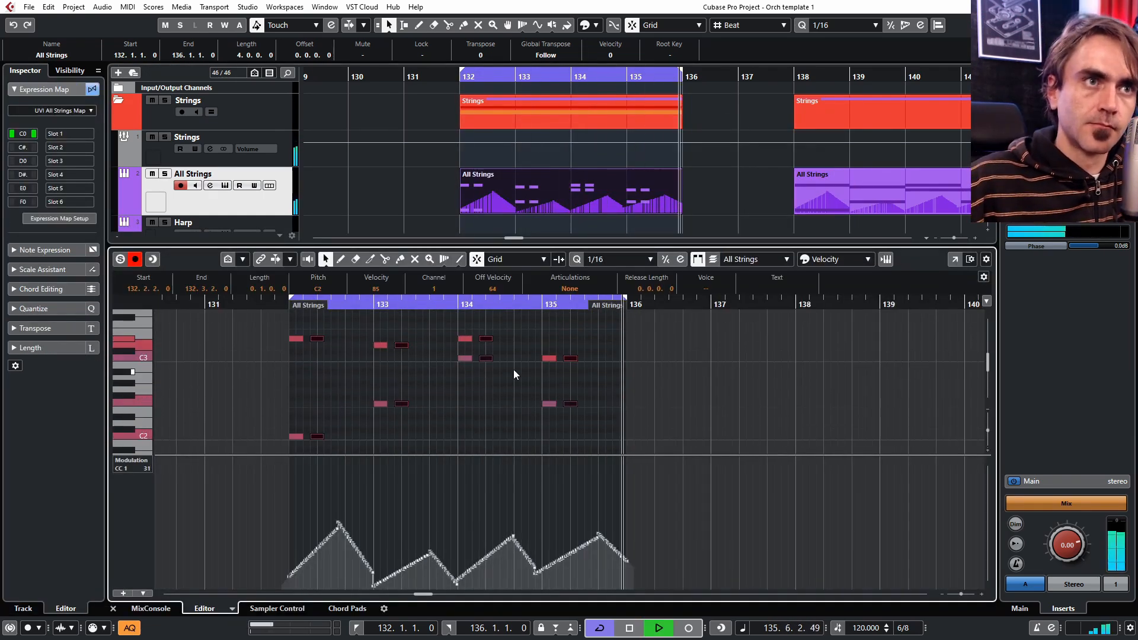
{"action": "key", "text": "ctrl+e"}
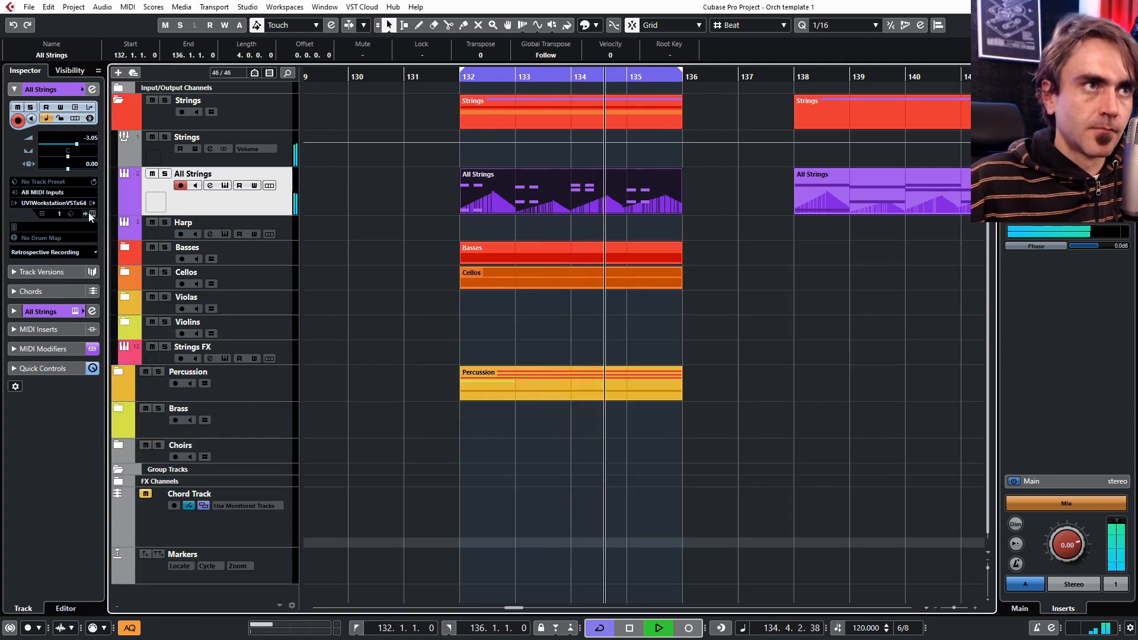
{"action": "left_click", "coordinate": [92, 214]}
Step: Assign the Marcato articulation to all the short chords in the All Strings part across bars 132 to 135 and close the editor
{"action": "key", "text": "ctrl+e"}
{"action": "left_click", "coordinate": [167, 551]}
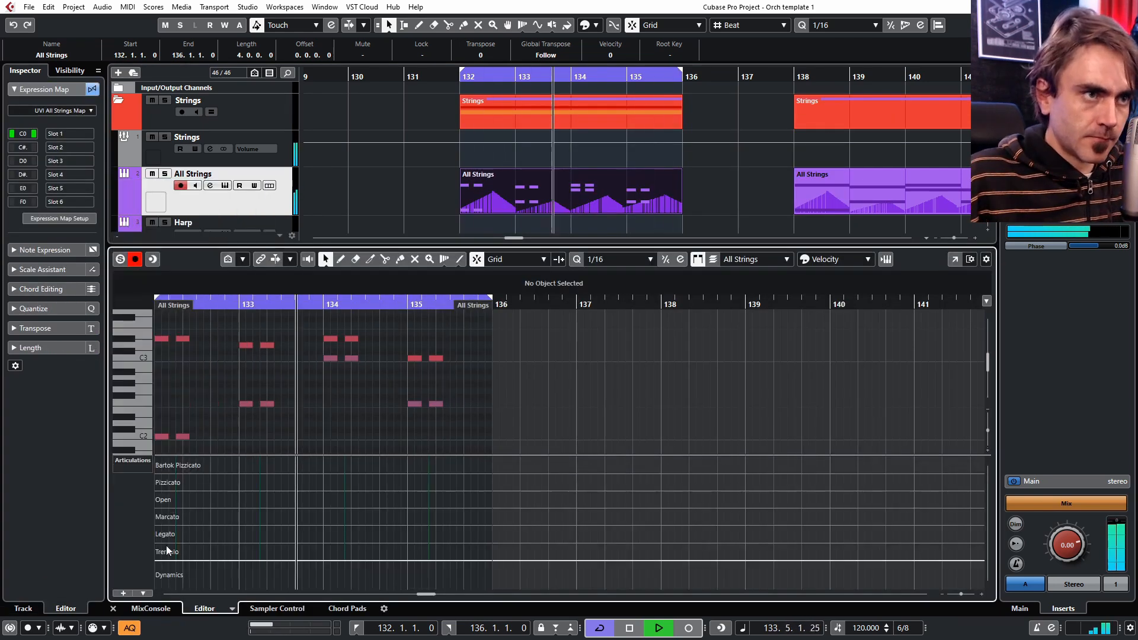
{"action": "left_click_drag", "start_coordinate": [157, 516], "coordinate": [432, 516]}
{"action": "scroll", "coordinate": [190, 519], "scroll_direction": "up", "scroll_amount": 3}
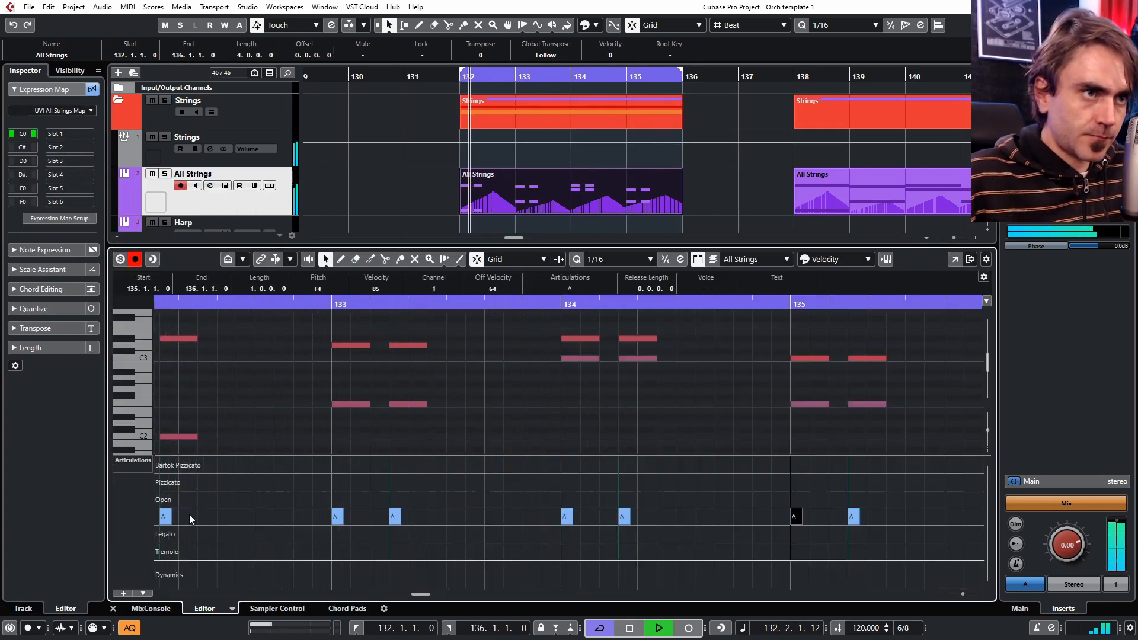
{"action": "scroll", "coordinate": [190, 520], "scroll_direction": "down", "scroll_amount": 3}
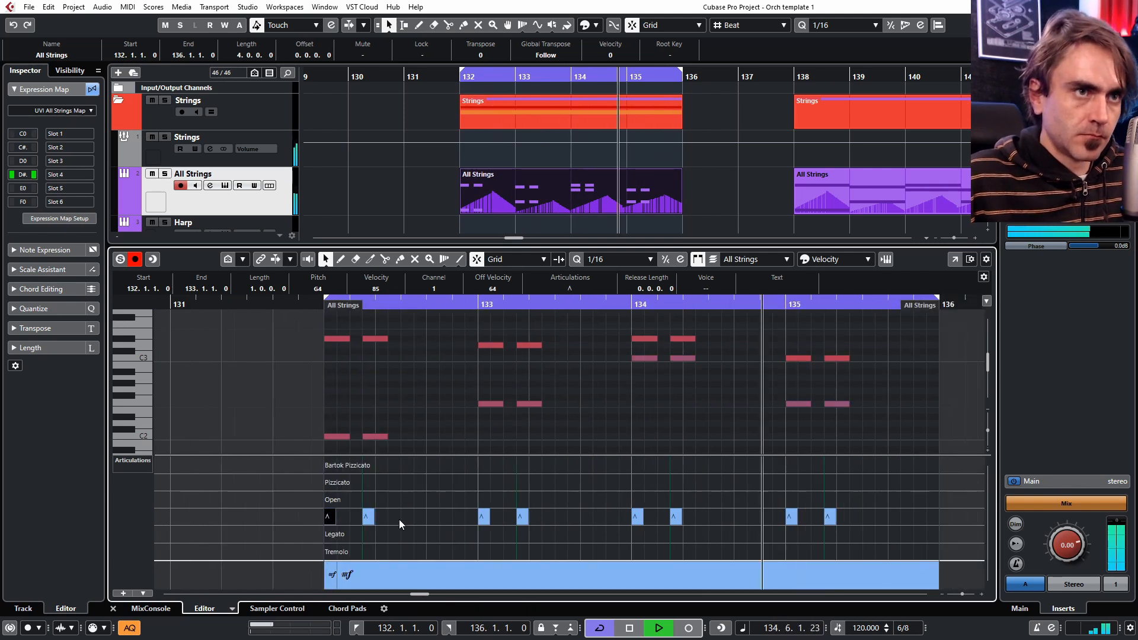
{"action": "scroll", "coordinate": [414, 379], "scroll_direction": "down", "scroll_amount": 5}
{"action": "left_click_drag", "start_coordinate": [415, 350], "coordinate": [938, 400]}
{"action": "key", "text": "Delete"}
{"action": "left_click", "coordinate": [637, 517]}
{"action": "left_click", "coordinate": [792, 517]}
{"action": "scroll", "coordinate": [266, 430], "scroll_direction": "up", "scroll_amount": 5}
{"action": "key", "text": "ctrl+e"}
{"action": "left_click", "coordinate": [694, 390]}
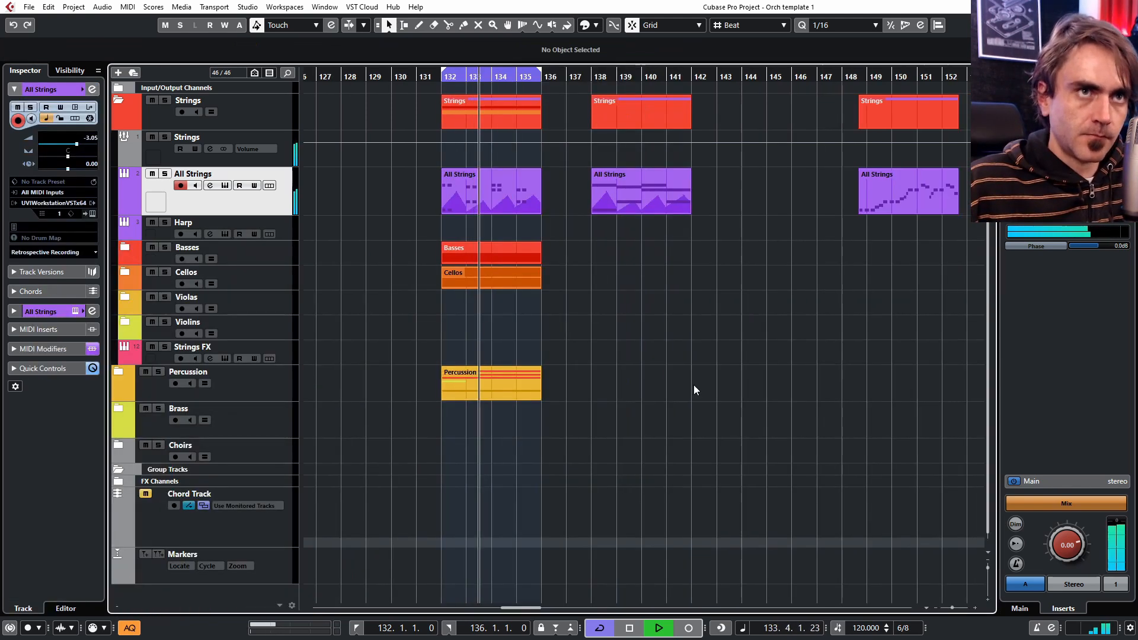
Step: Expand the Cellos folder, compare the loop with Cello Solo muted and unmuted, and collapse the folder again
{"action": "left_click", "coordinate": [118, 100]}
{"action": "scroll", "coordinate": [483, 190], "scroll_direction": "up", "scroll_amount": 4}
{"action": "scroll", "coordinate": [402, 194], "scroll_direction": "right", "scroll_amount": 1}
{"action": "left_click", "coordinate": [118, 99]}
{"action": "left_click", "coordinate": [124, 272]}
{"action": "left_click", "coordinate": [158, 312]}
{"action": "left_click", "coordinate": [159, 297]}
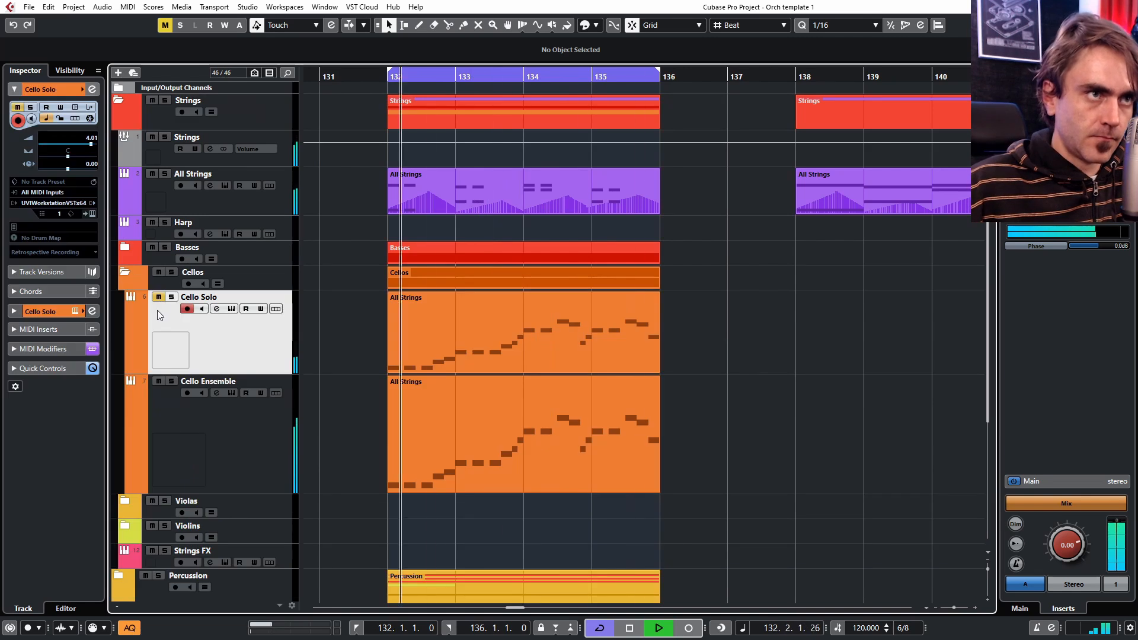
{"action": "left_click", "coordinate": [159, 297]}
{"action": "left_click", "coordinate": [125, 272]}
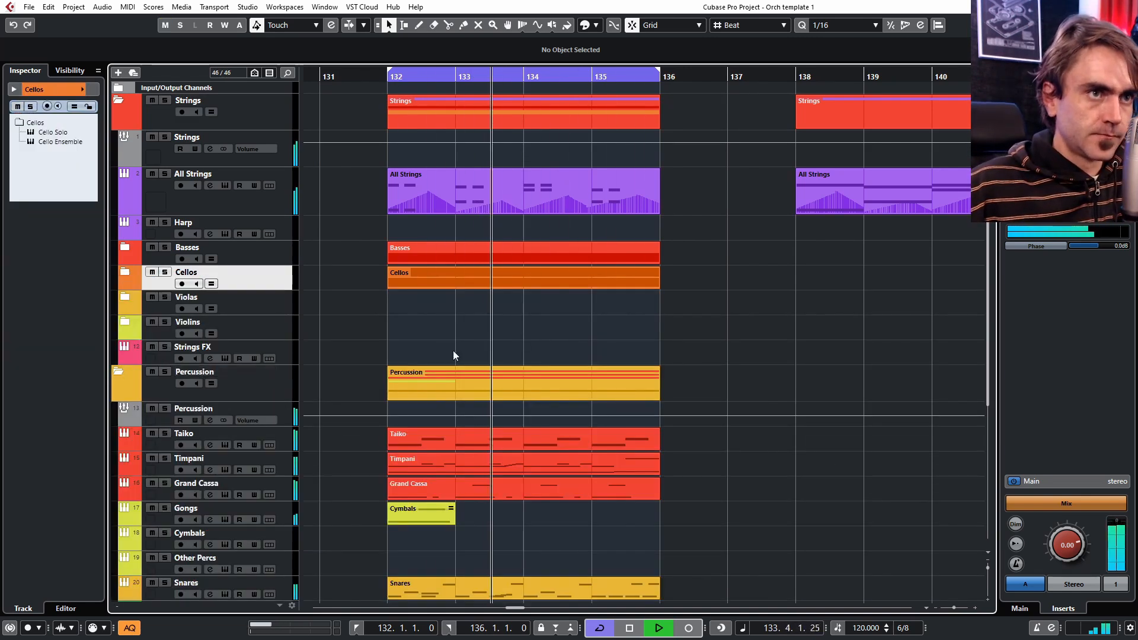
Step: Enable the low-cut filter on the Taiko channel at about 157 Hz and close the channel settings
{"action": "scroll", "coordinate": [566, 309], "scroll_direction": "down", "scroll_amount": 5}
{"action": "scroll", "coordinate": [567, 309], "scroll_direction": "up", "scroll_amount": 2}
{"action": "left_click", "coordinate": [286, 293]}
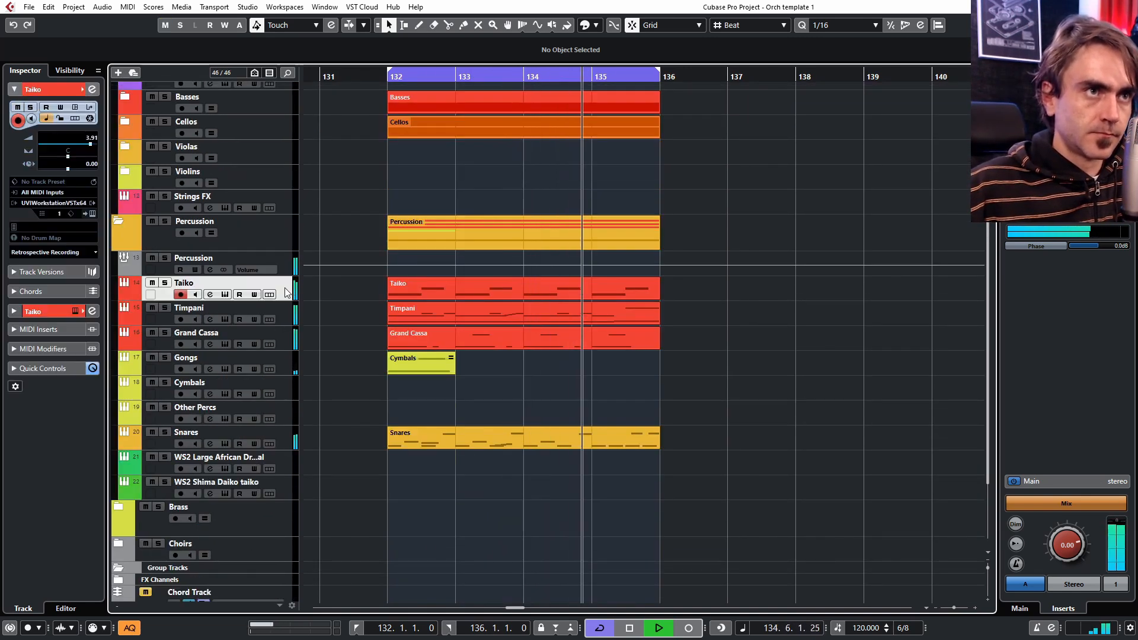
{"action": "key", "text": "e"}
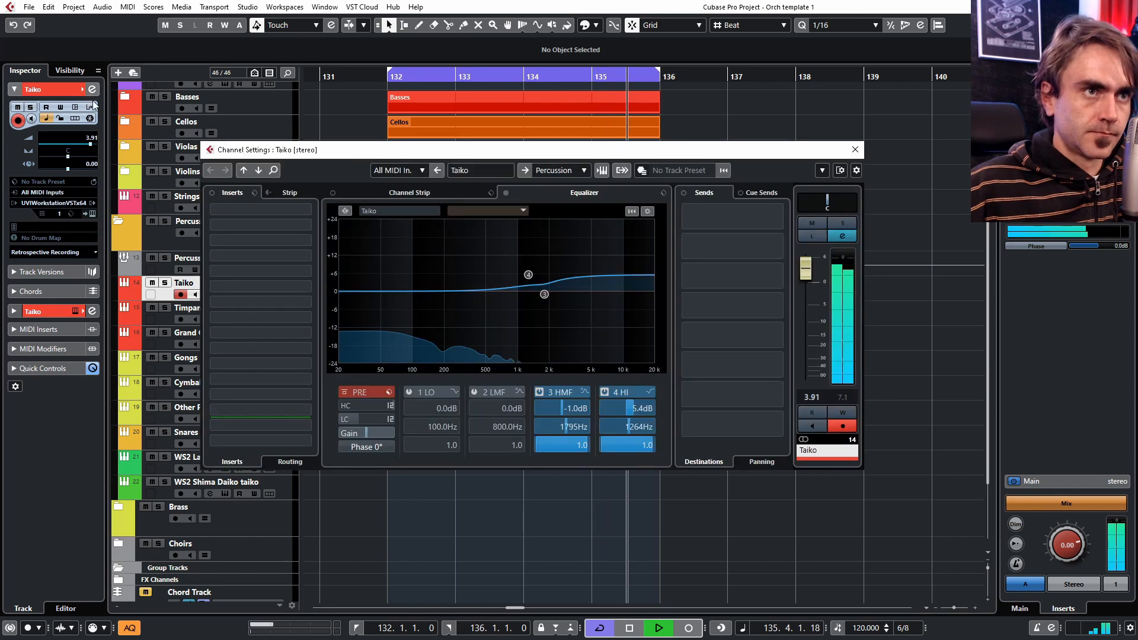
{"action": "left_click", "coordinate": [343, 419]}
{"action": "scroll", "coordinate": [362, 421], "scroll_direction": "down", "scroll_amount": 3}
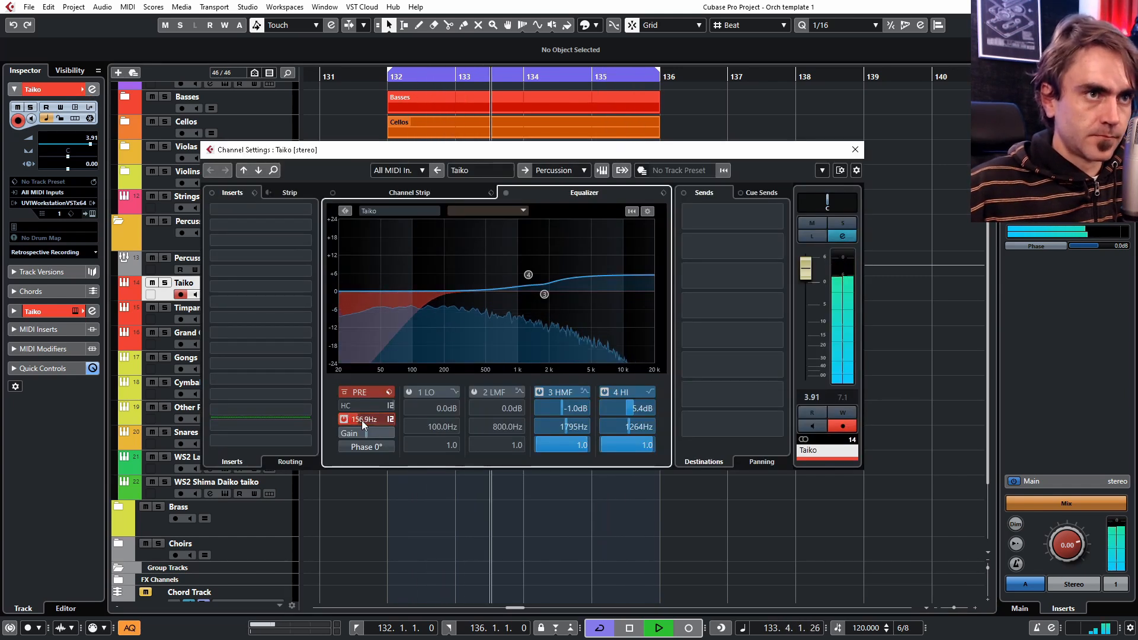
{"action": "left_click", "coordinate": [856, 149]}
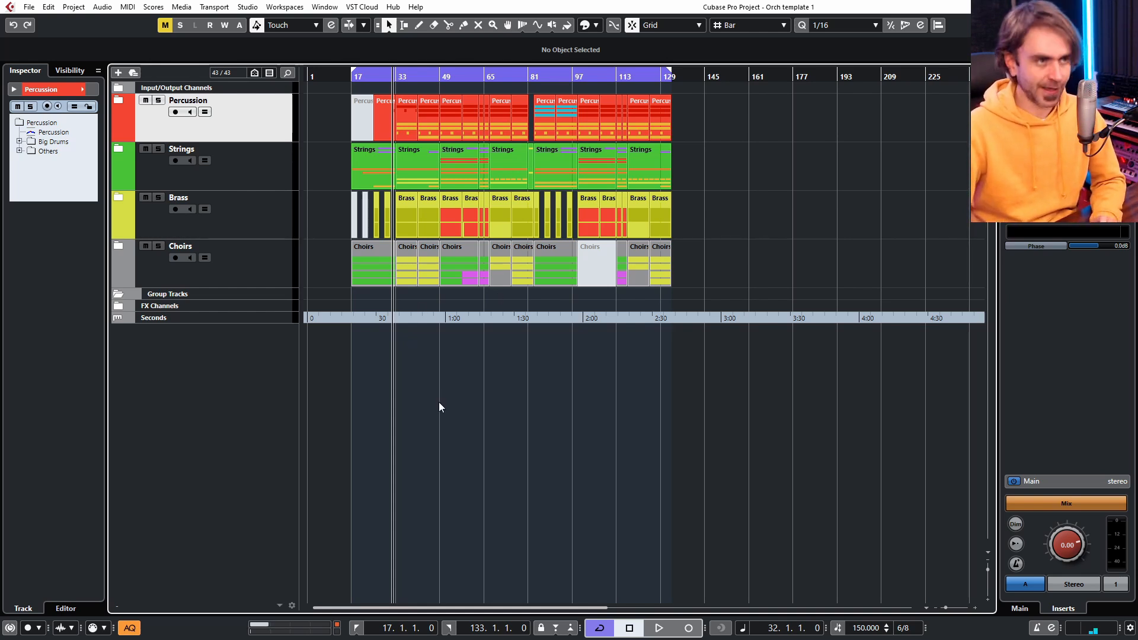
Step: Expand the Strings folder in the finished arrangement and open the Viola Passes part at bar 45 for editing
{"action": "key", "text": "h"}
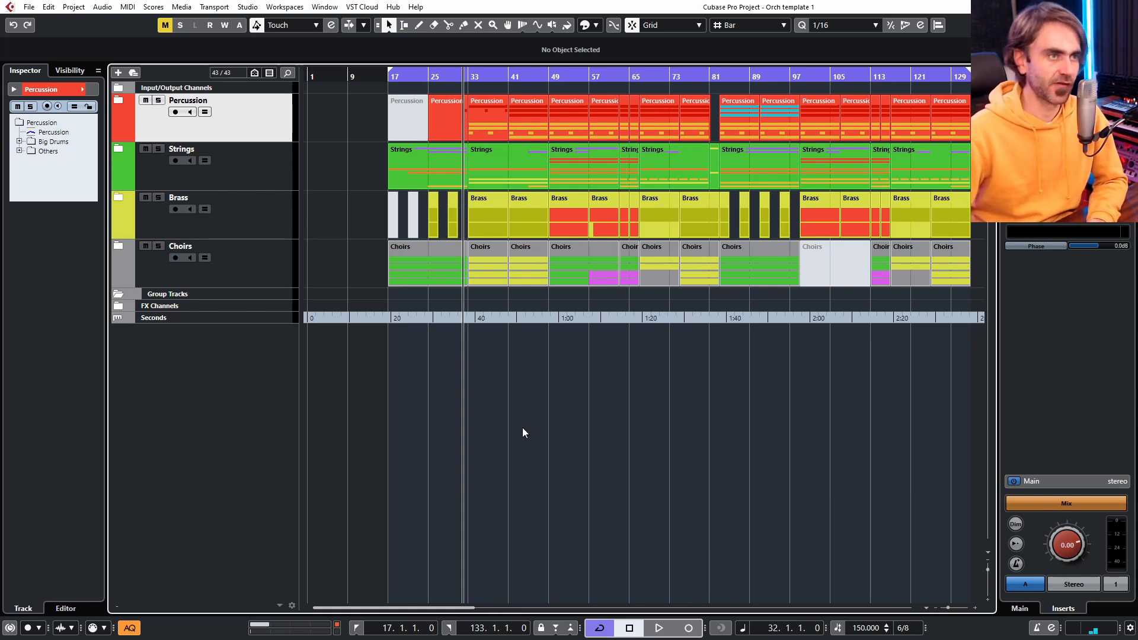
{"action": "scroll", "coordinate": [522, 428], "scroll_direction": "up", "scroll_amount": 2, "text": "ctrl"}
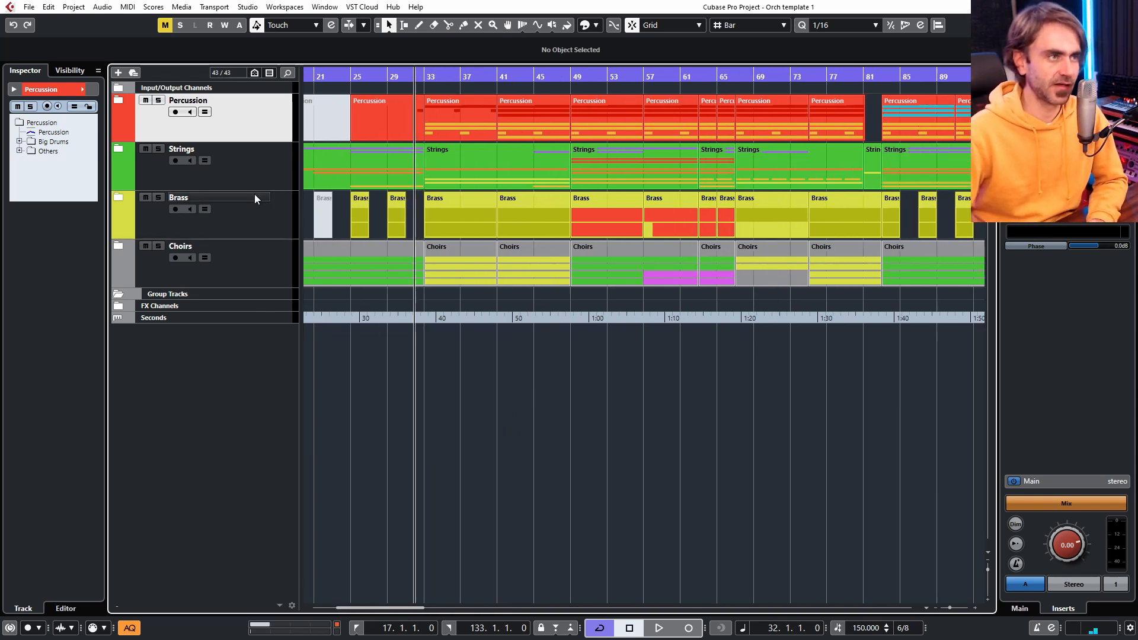
{"action": "left_click", "coordinate": [119, 149]}
{"action": "scroll", "coordinate": [474, 287], "scroll_direction": "up", "scroll_amount": 2, "text": "ctrl"}
{"action": "left_click", "coordinate": [621, 276]}
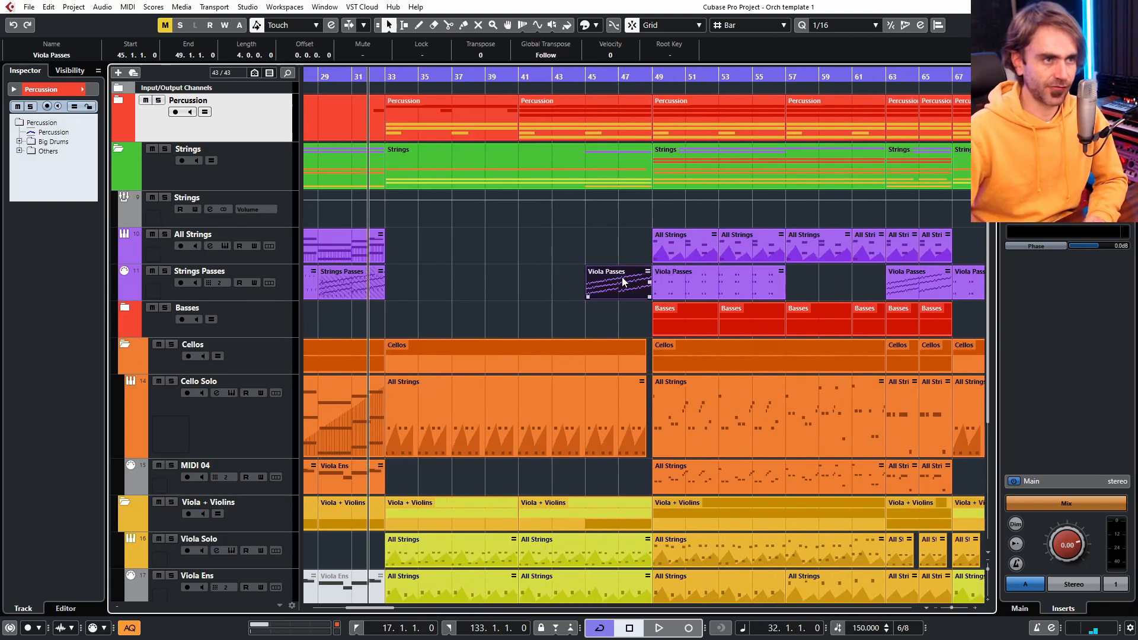
{"action": "double_click", "coordinate": [621, 276]}
{"action": "scroll", "coordinate": [505, 393], "scroll_direction": "down", "scroll_amount": 1}
{"action": "scroll", "coordinate": [499, 390], "scroll_direction": "left", "scroll_amount": 3, "text": "shift"}
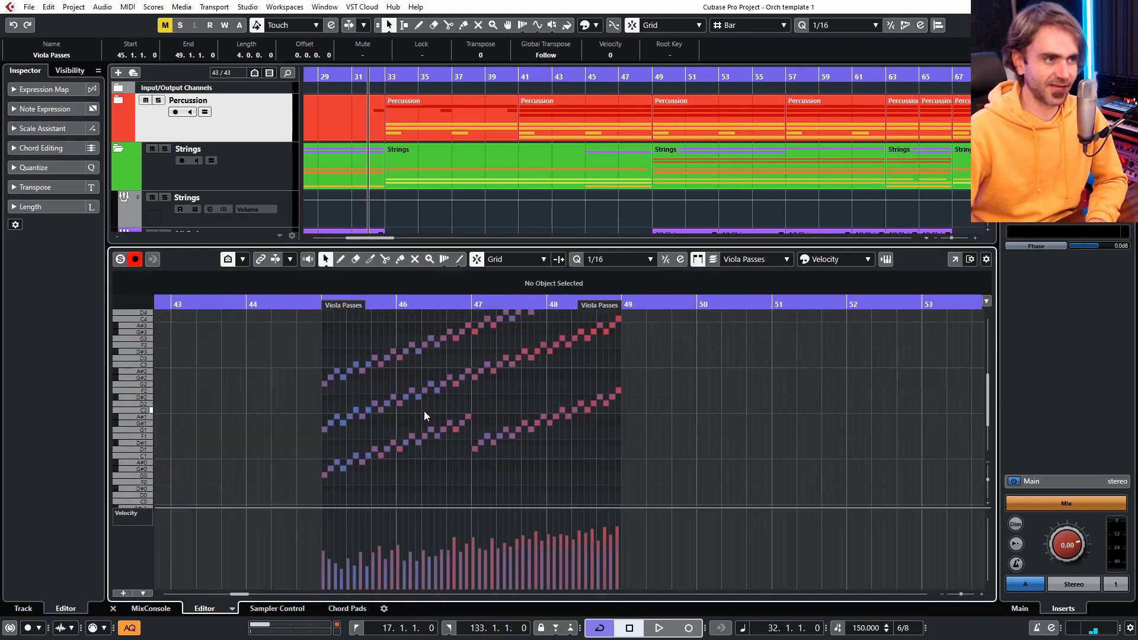
Step: Examine the first three notes of the runs starting on G1 and G2 in the Viola Passes part, and close the editor
{"action": "scroll", "coordinate": [408, 413], "scroll_direction": "up", "scroll_amount": 3, "text": "ctrl"}
{"action": "left_click_drag", "start_coordinate": [407, 396], "coordinate": [436, 458]}
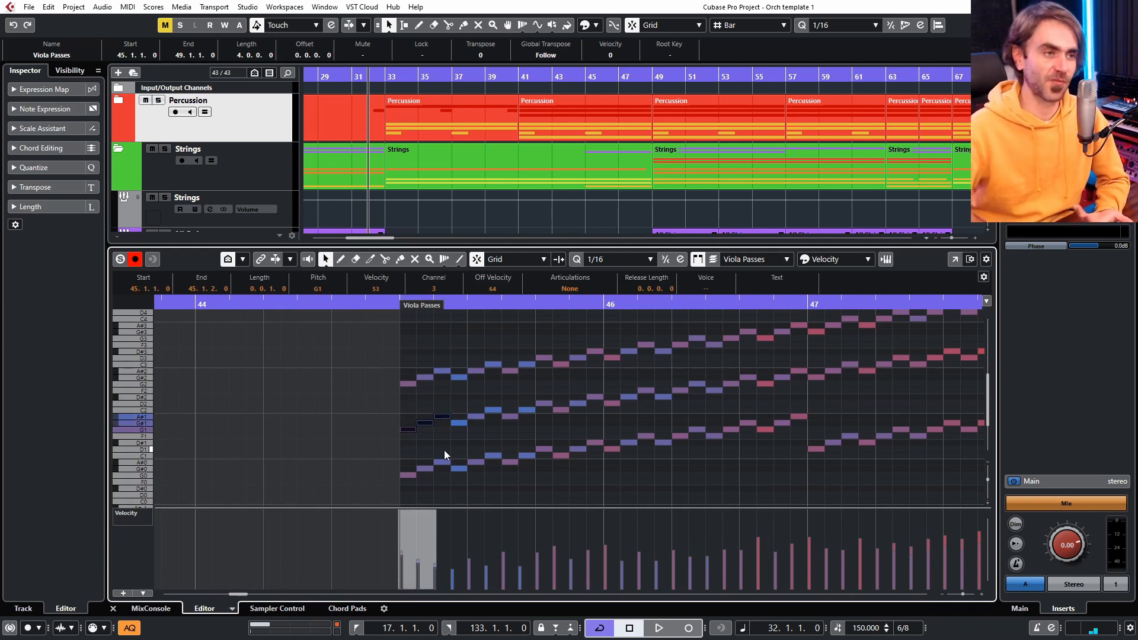
{"action": "left_click_drag", "start_coordinate": [411, 347], "coordinate": [443, 393]}
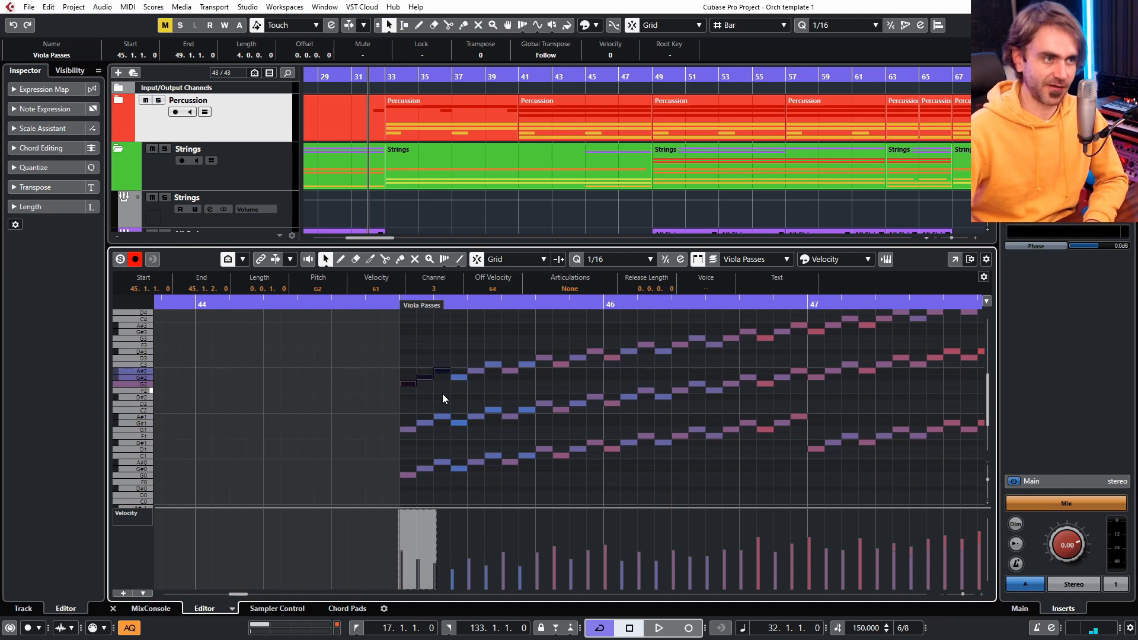
{"action": "left_click", "coordinate": [485, 336]}
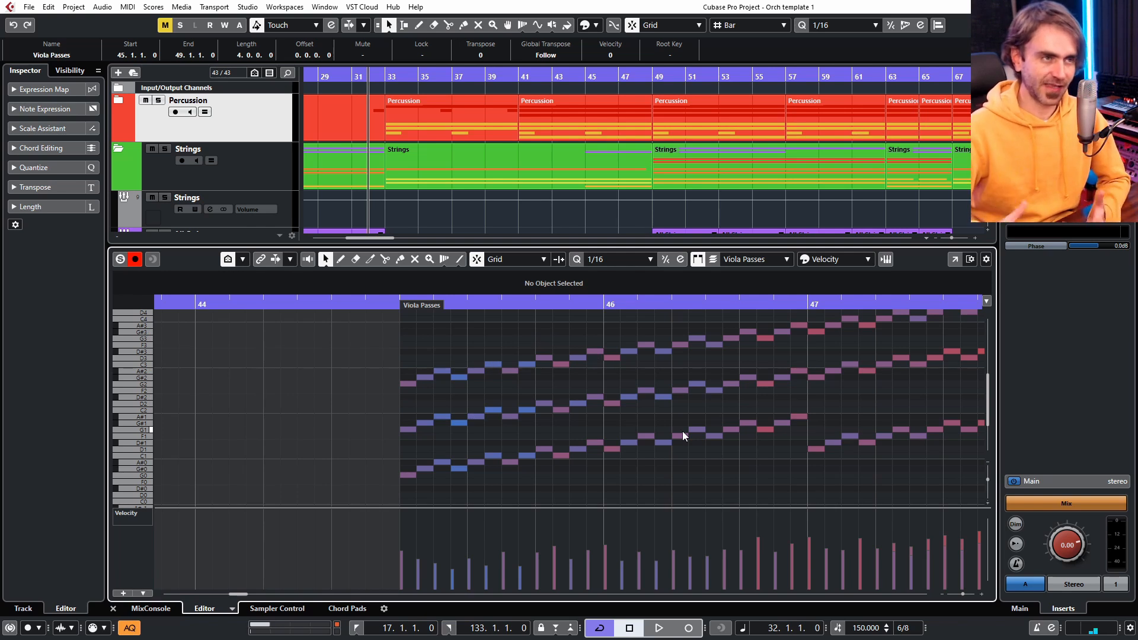
{"action": "left_click", "coordinate": [114, 609]}
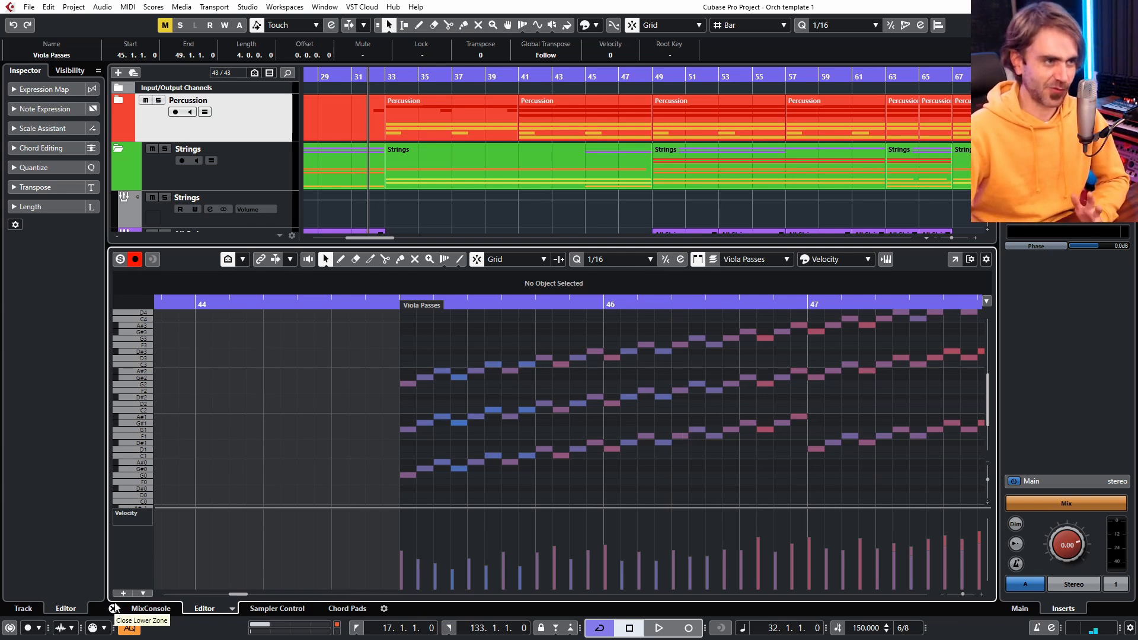
Step: Play the Viola Passes from bar 45 with the Strings Passes track soloed, and stop playback
{"action": "key", "text": "l"}
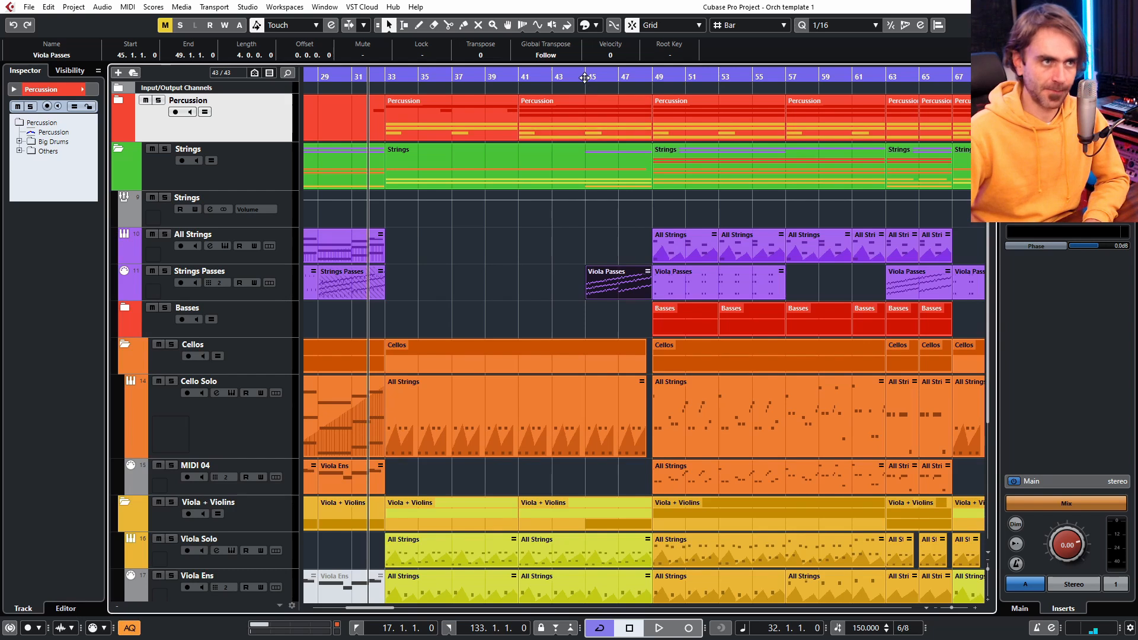
{"action": "left_click", "coordinate": [554, 308]}
{"action": "key", "text": "space"}
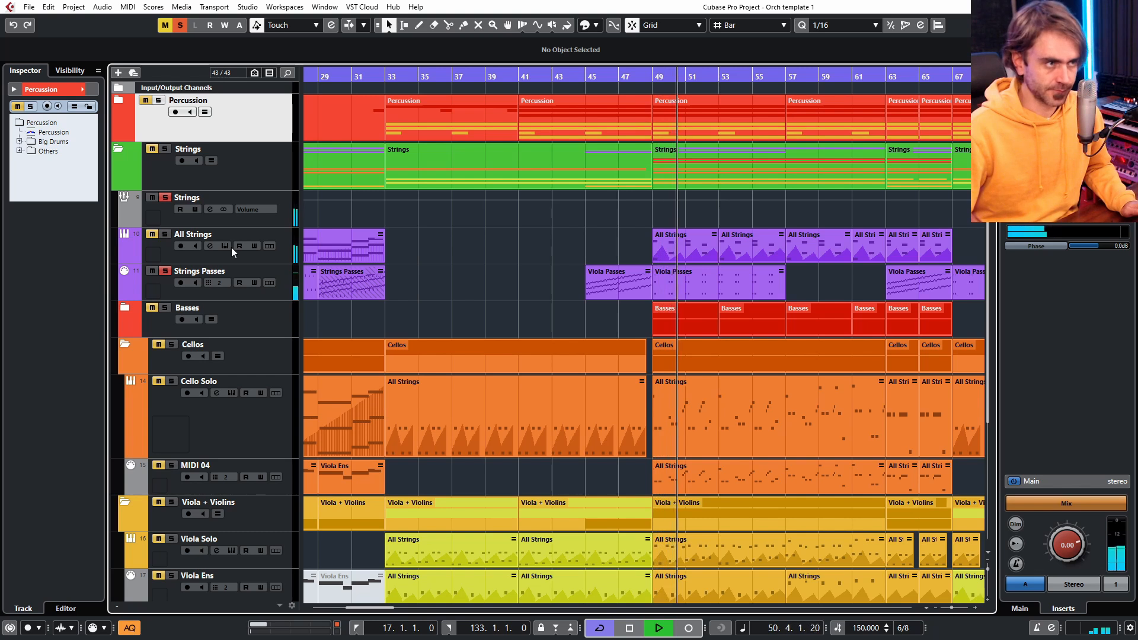
{"action": "key", "text": "space"}
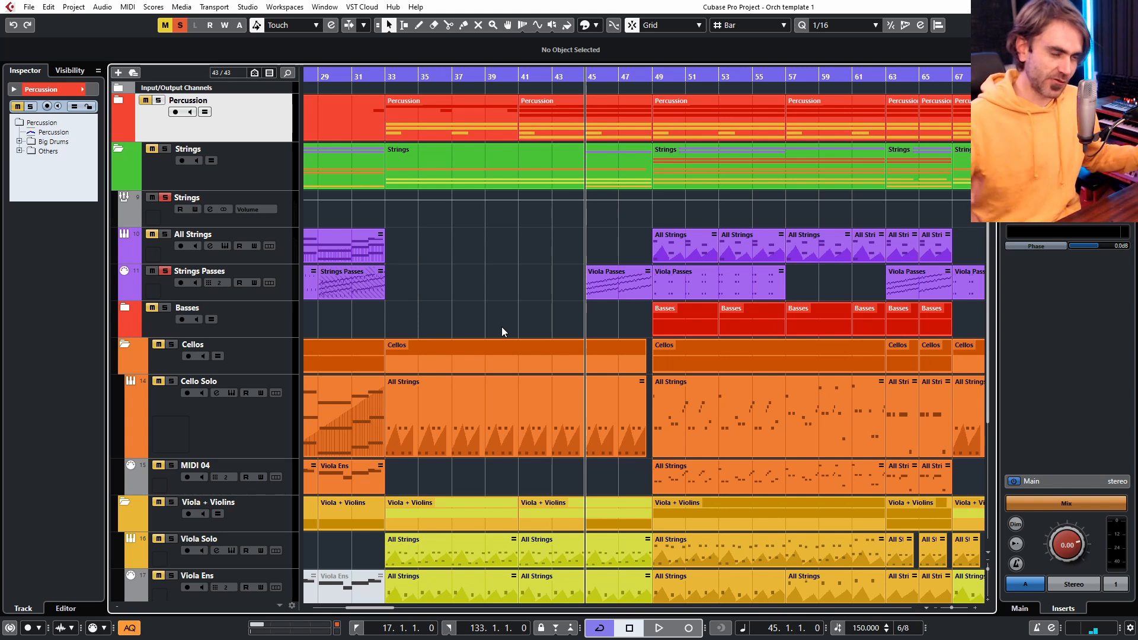
{"action": "double_click", "coordinate": [611, 290]}
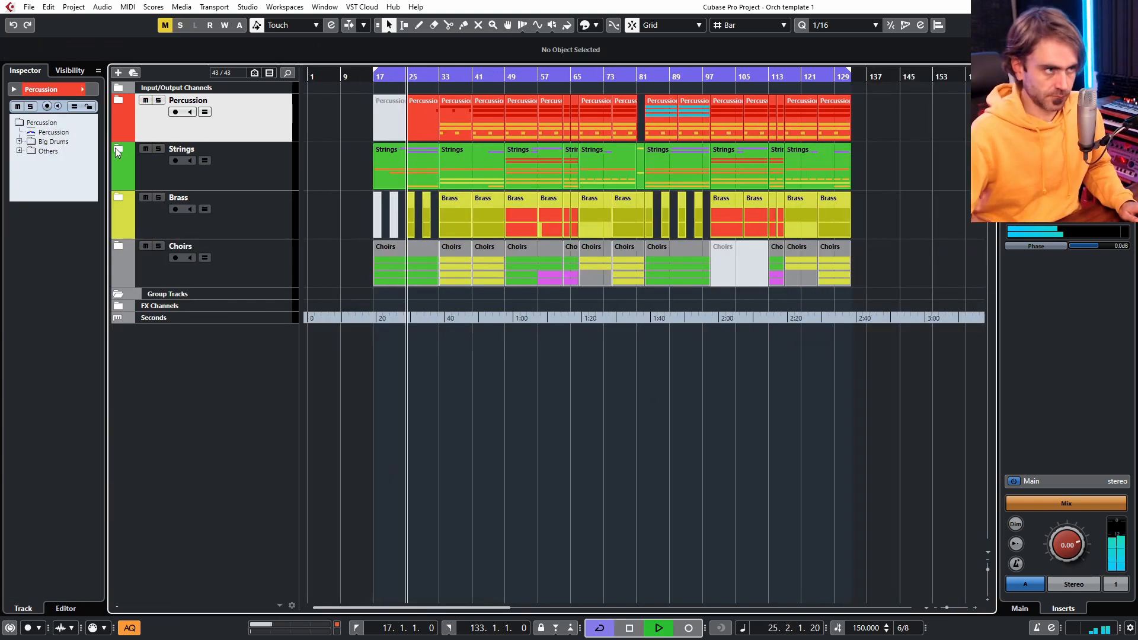
Step: Expand the Strings and Choirs folders and review their parts around bars 17 to 73 while the full arrangement plays
{"action": "left_click", "coordinate": [118, 148]}
{"action": "key", "text": "h"}
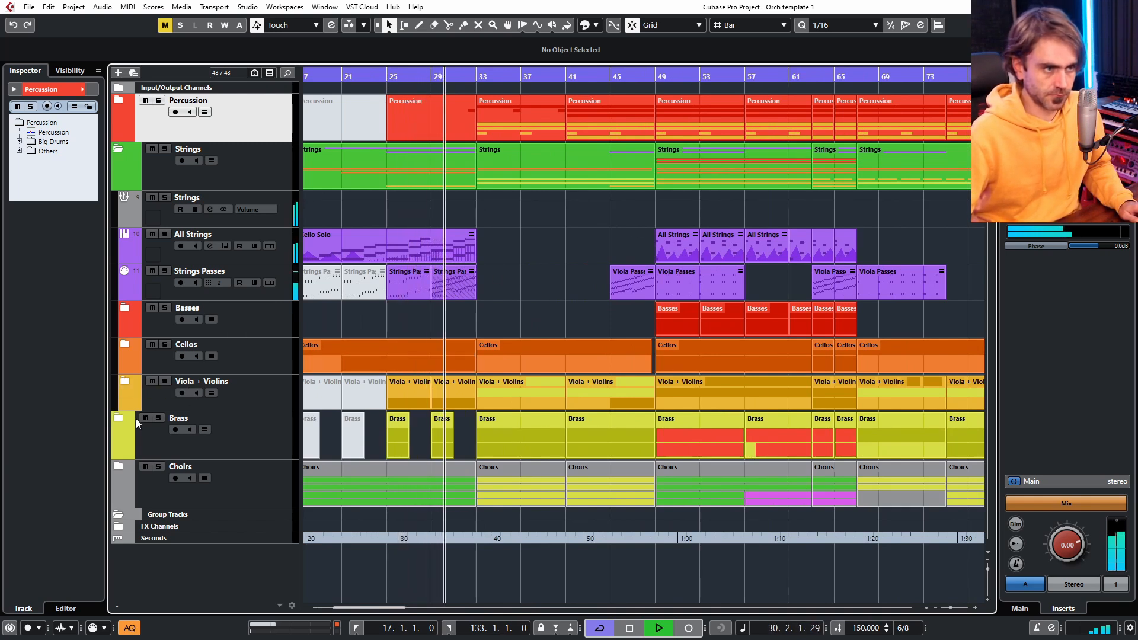
{"action": "left_click", "coordinate": [118, 466]}
{"action": "scroll", "coordinate": [696, 269], "scroll_direction": "down", "scroll_amount": 4}
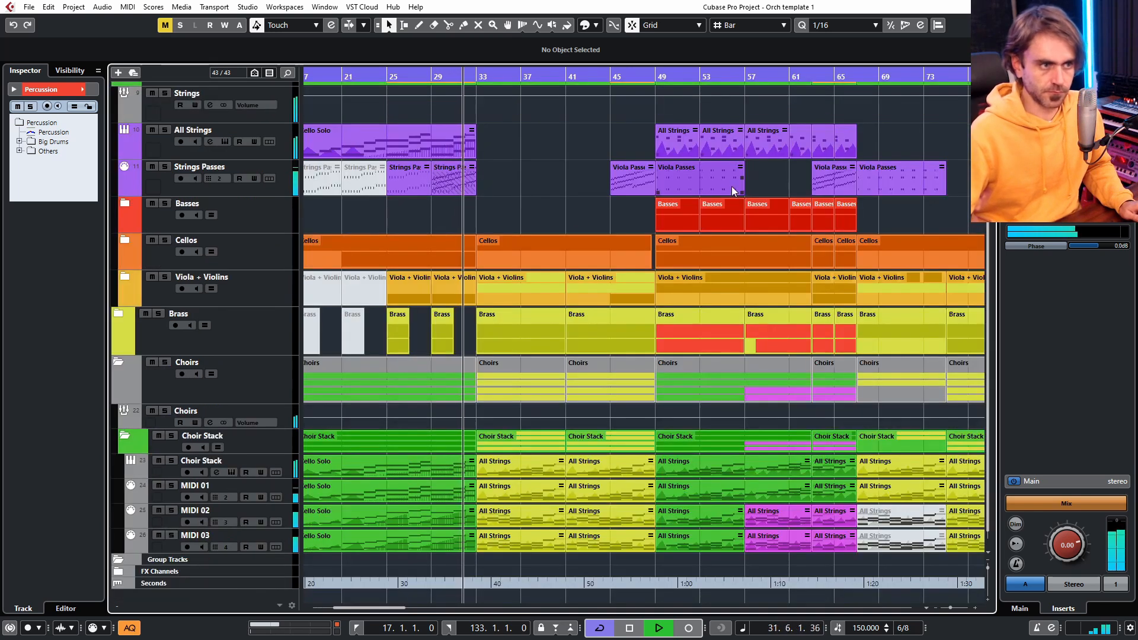
Step: Review the strings, brass and choir parts from bar 17 onward while the full arrangement plays, and stop playback
{"action": "key", "text": "g"}
{"action": "scroll", "coordinate": [649, 170], "scroll_direction": "up", "scroll_amount": 4}
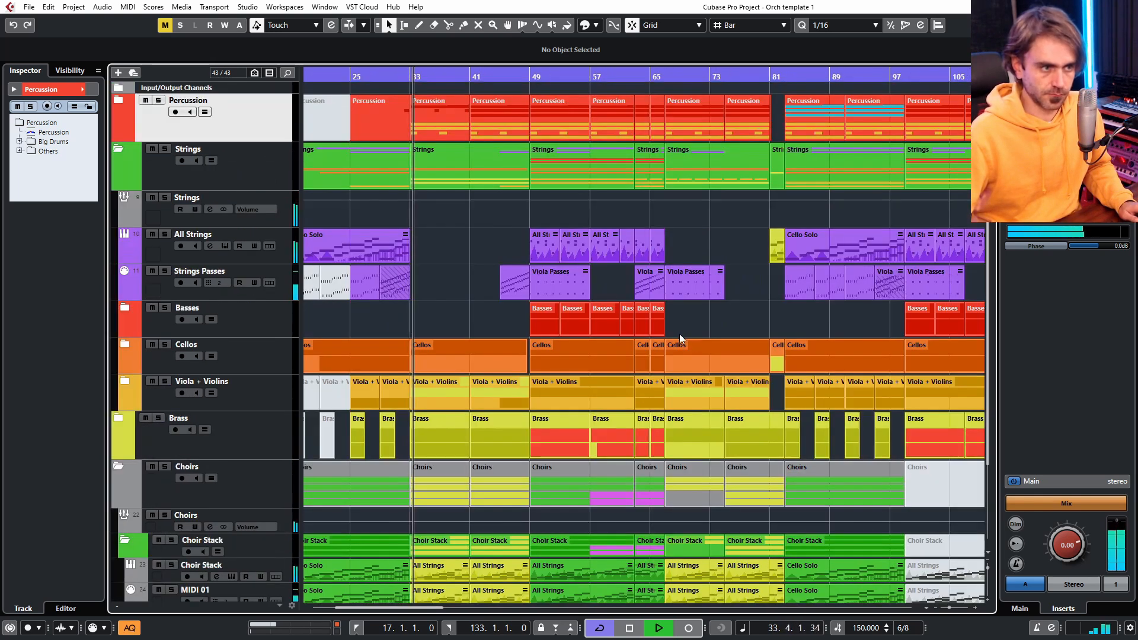
{"action": "scroll", "coordinate": [651, 263], "scroll_direction": "down", "scroll_amount": 4}
{"action": "scroll", "coordinate": [671, 211], "scroll_direction": "left", "scroll_amount": 2}
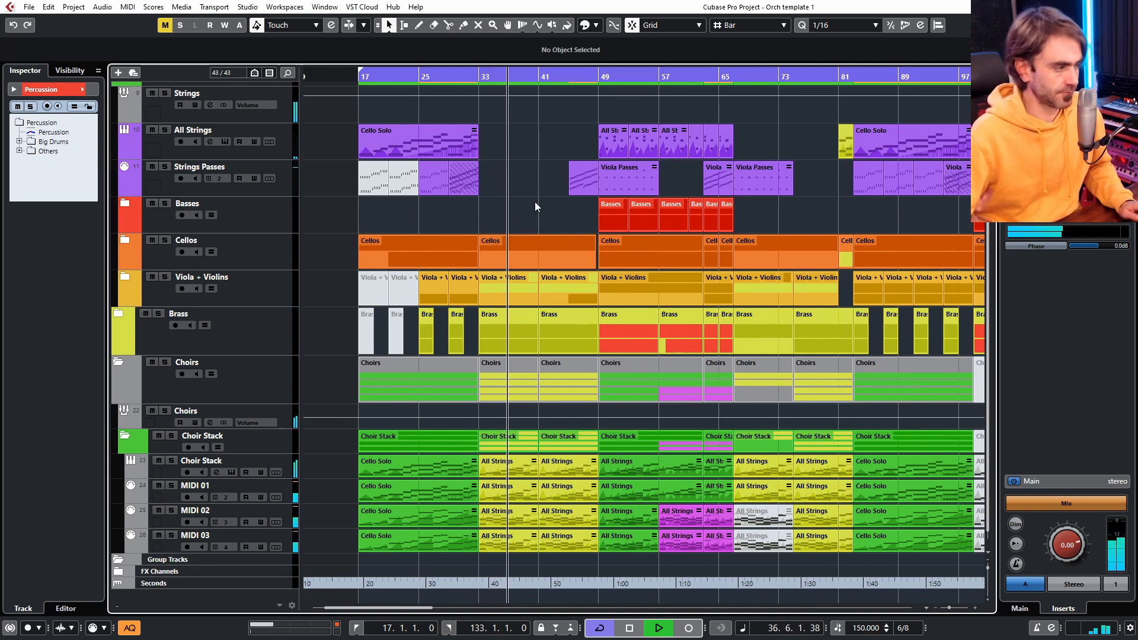
{"action": "key", "text": "space"}
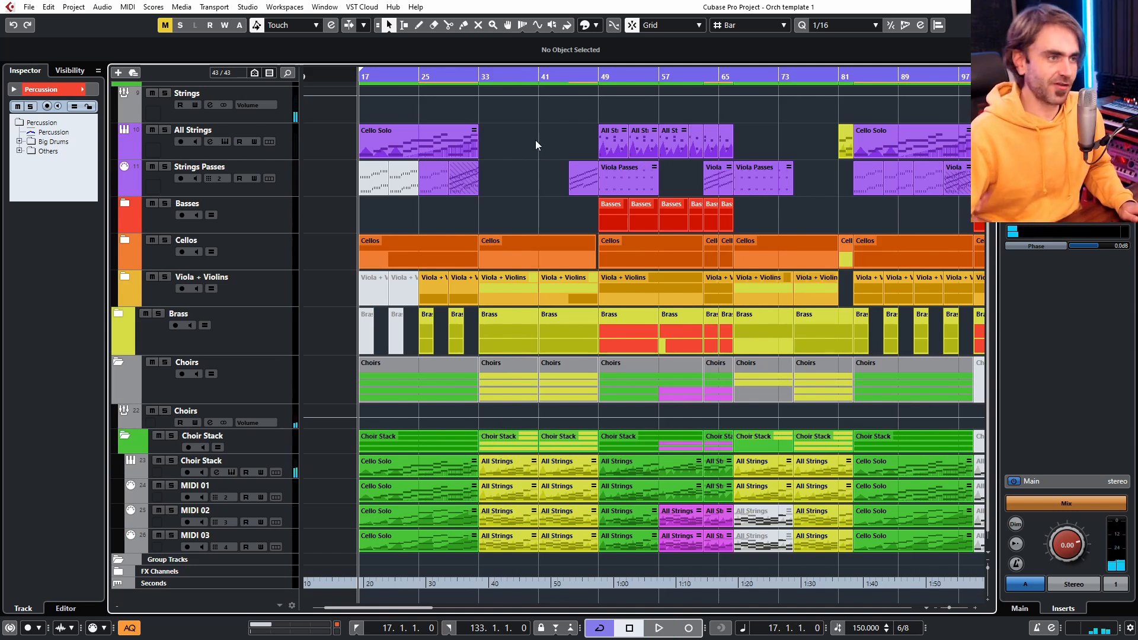
Step: Open the Cello Solo part at bar 17 on the Choir Stack track for editing, showing its full 16 bars
{"action": "left_click", "coordinate": [419, 466]}
{"action": "double_click", "coordinate": [419, 461]}
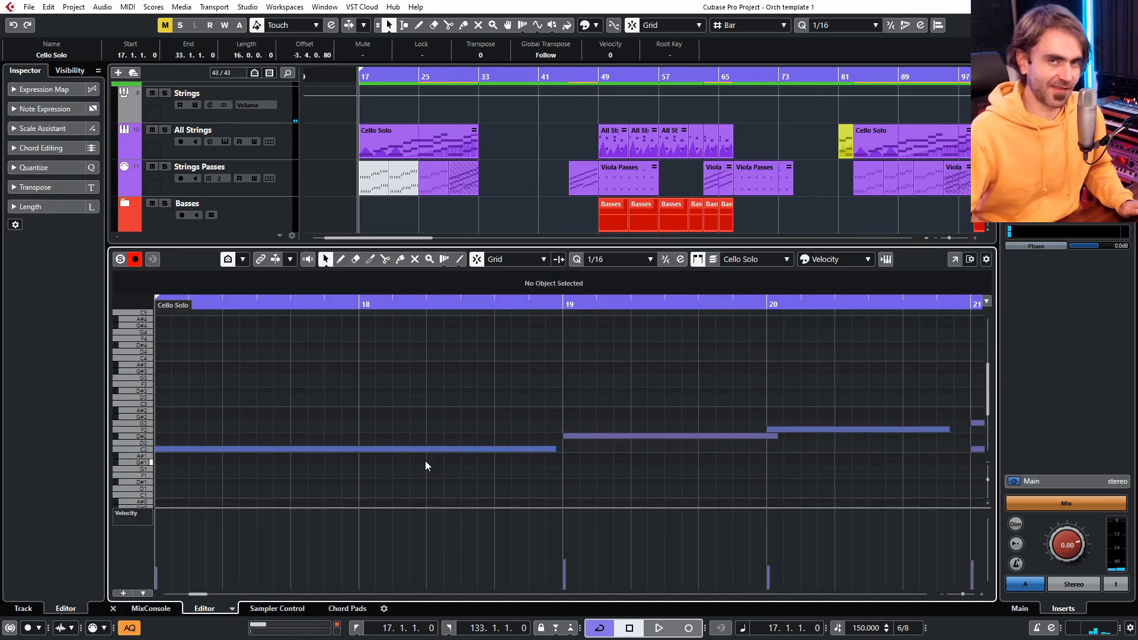
{"action": "scroll", "coordinate": [566, 431], "scroll_direction": "down", "scroll_amount": 2}
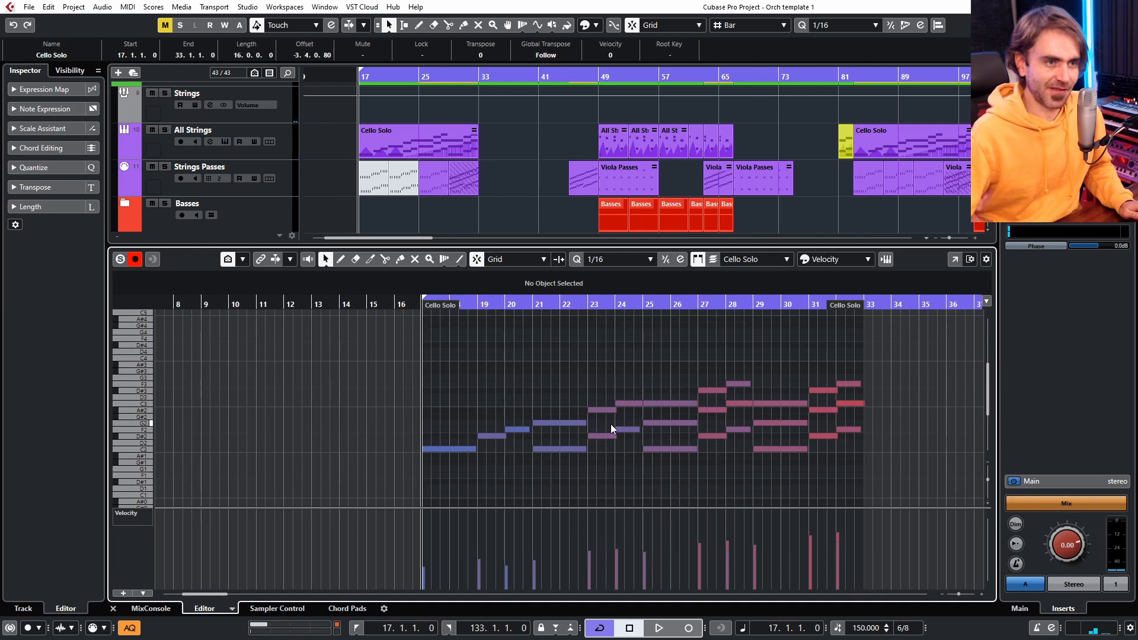
{"action": "scroll", "coordinate": [611, 424], "scroll_direction": "right", "scroll_amount": 3}
Step: Examine the single notes at bars 17 to 20 and the stacked chords from bar 21 onward, and close the editor
{"action": "left_click_drag", "start_coordinate": [757, 407], "coordinate": [550, 495]}
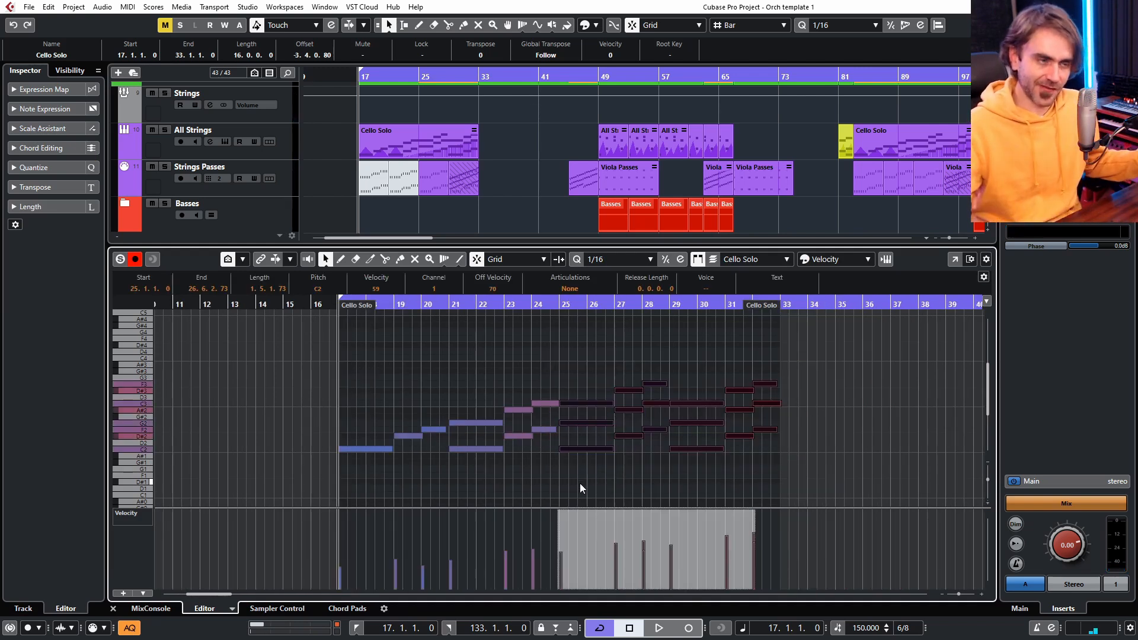
{"action": "left_click", "coordinate": [459, 395]}
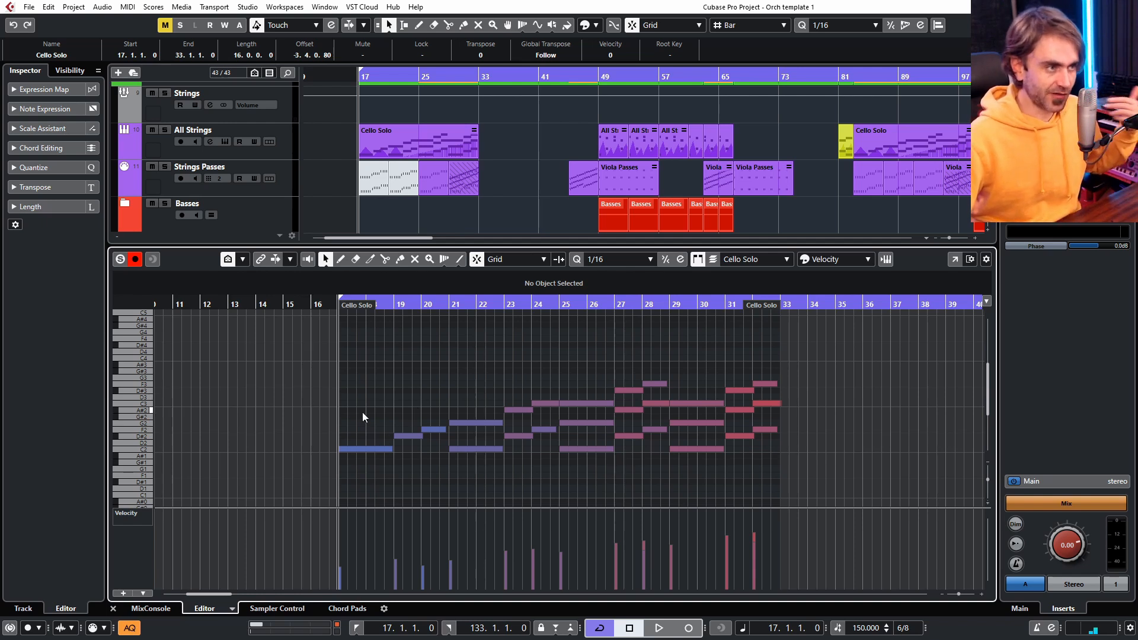
{"action": "left_click_drag", "start_coordinate": [370, 423], "coordinate": [443, 479]}
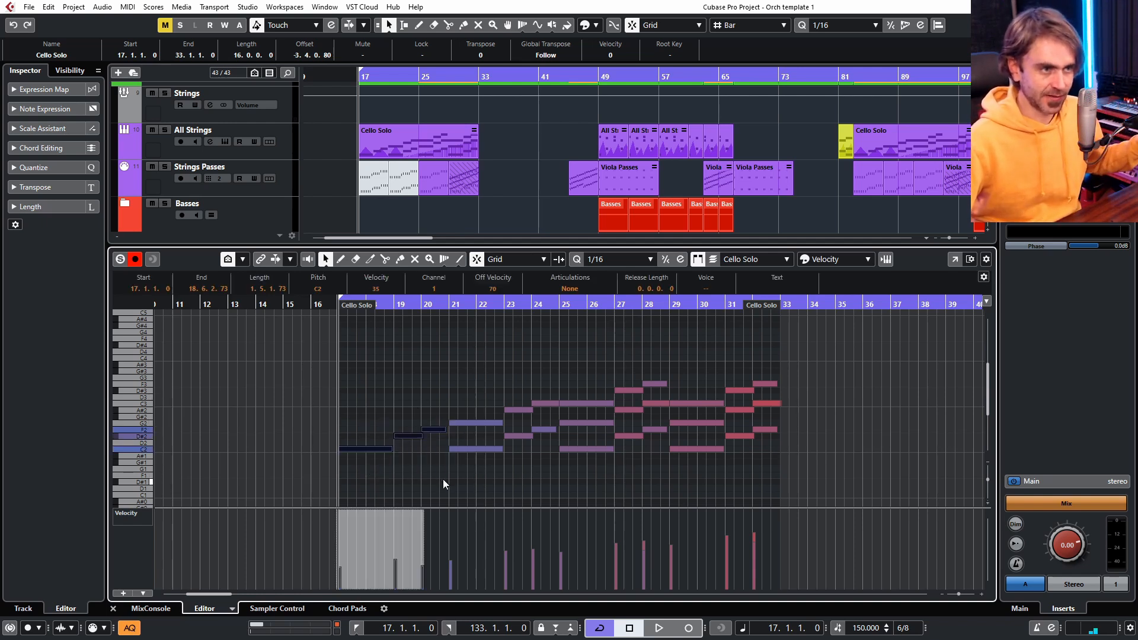
{"action": "left_click_drag", "start_coordinate": [472, 376], "coordinate": [536, 479]}
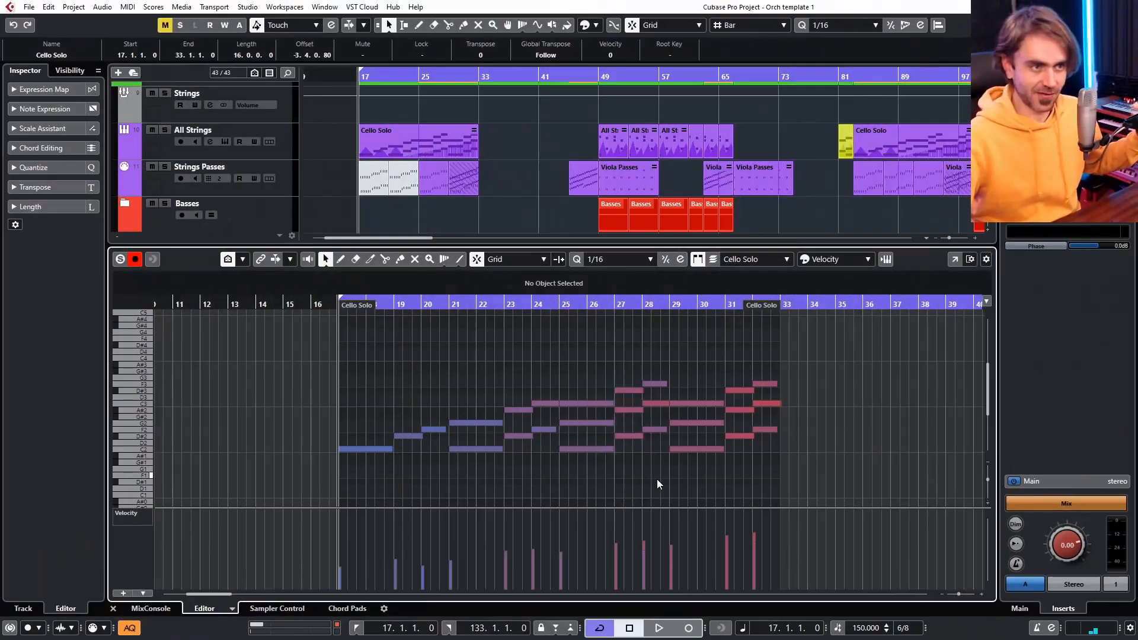
{"action": "left_click_drag", "start_coordinate": [657, 479], "coordinate": [661, 444]}
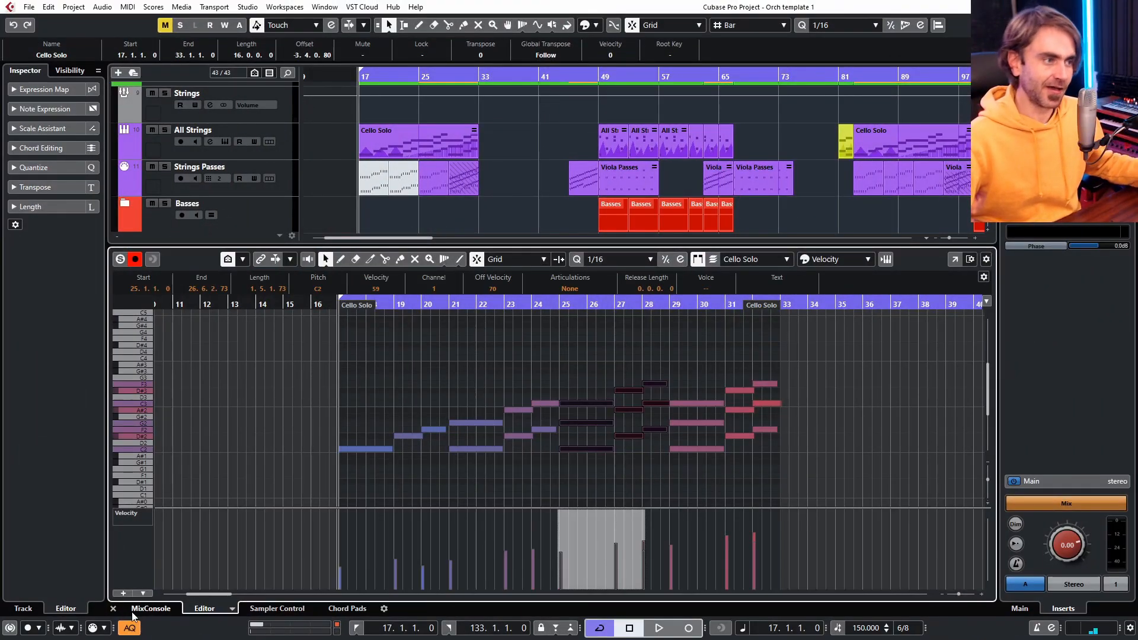
{"action": "left_click", "coordinate": [113, 608]}
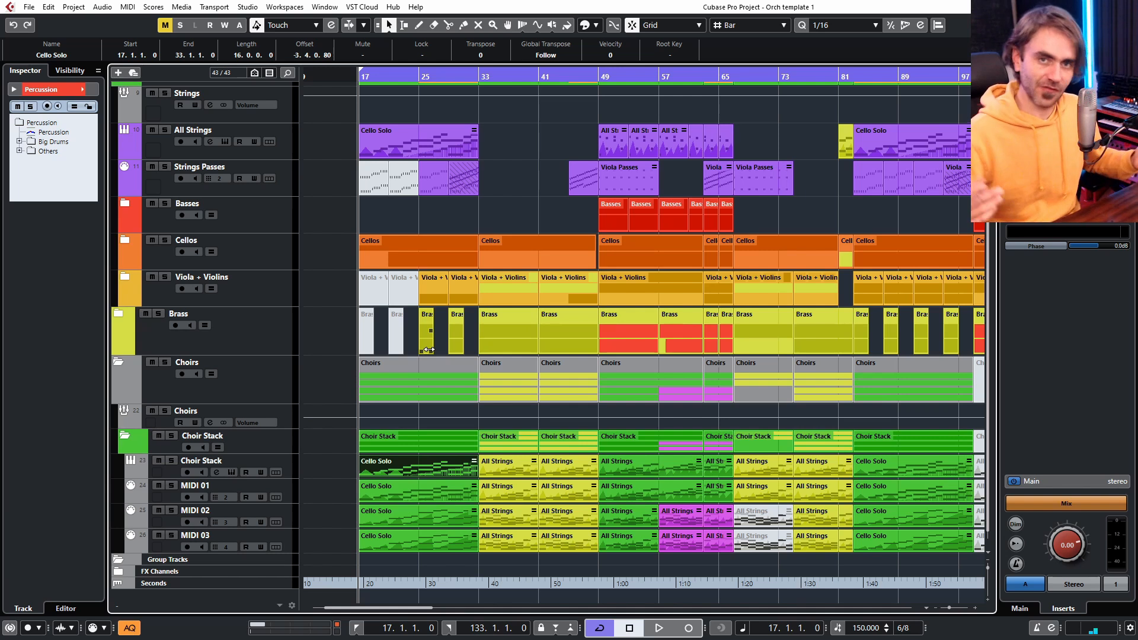
Step: Play the full arrangement from bar 17 and follow the string, brass and choir parts up to bar 49
{"action": "key", "text": "space"}
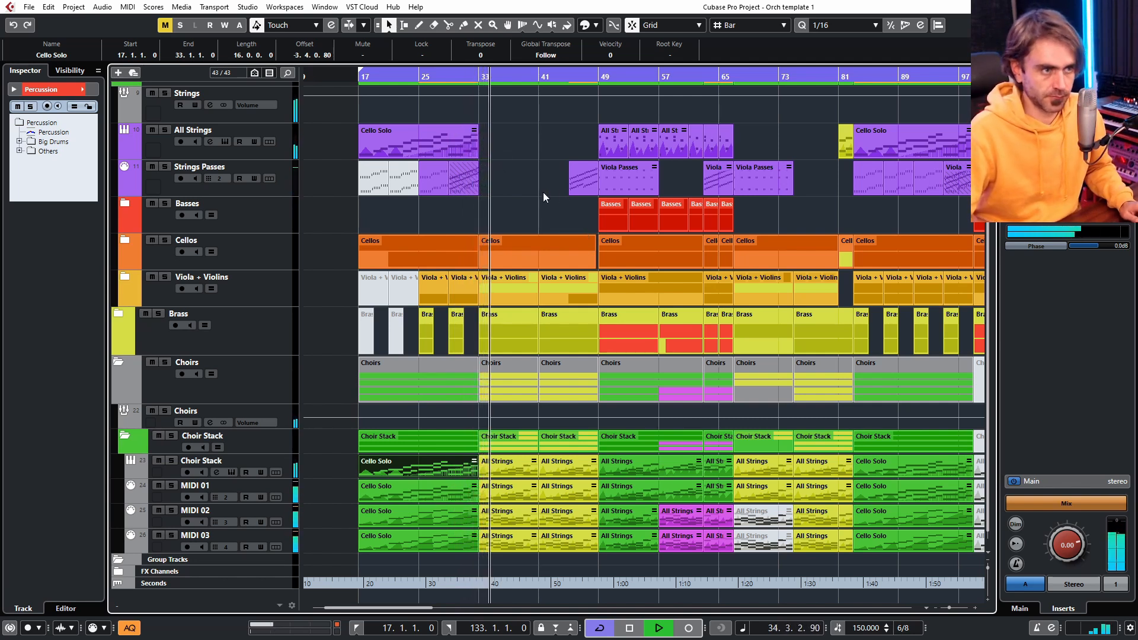
{"action": "scroll", "coordinate": [504, 254], "scroll_direction": "up", "scroll_amount": 3}
{"action": "scroll", "coordinate": [507, 248], "scroll_direction": "right", "scroll_amount": 3}
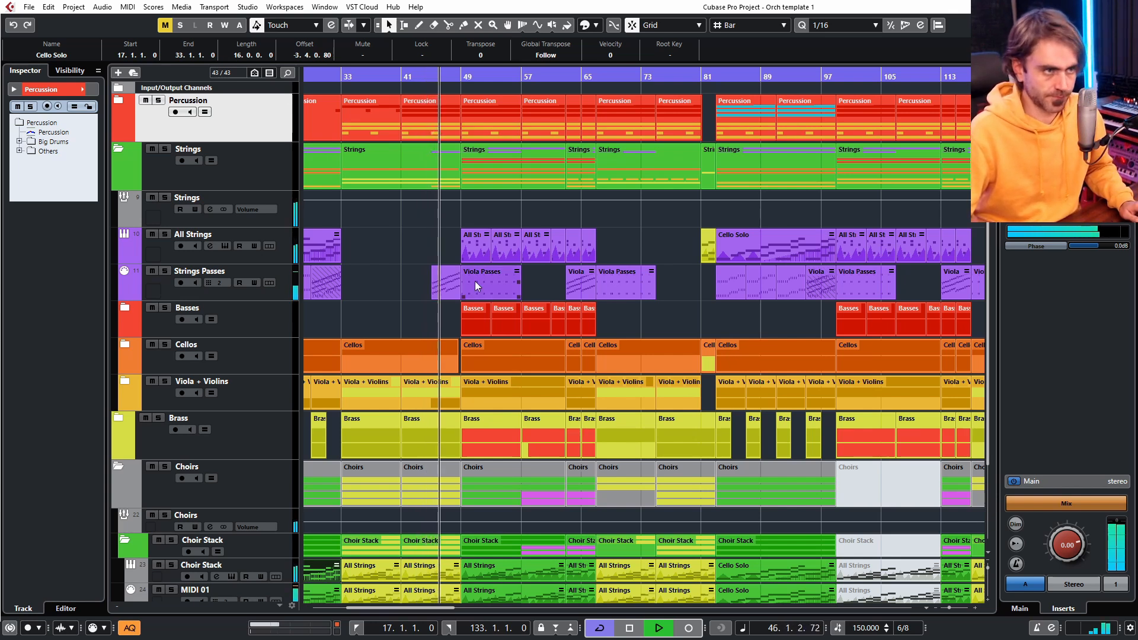
{"action": "scroll", "coordinate": [375, 259], "scroll_direction": "down", "scroll_amount": 3}
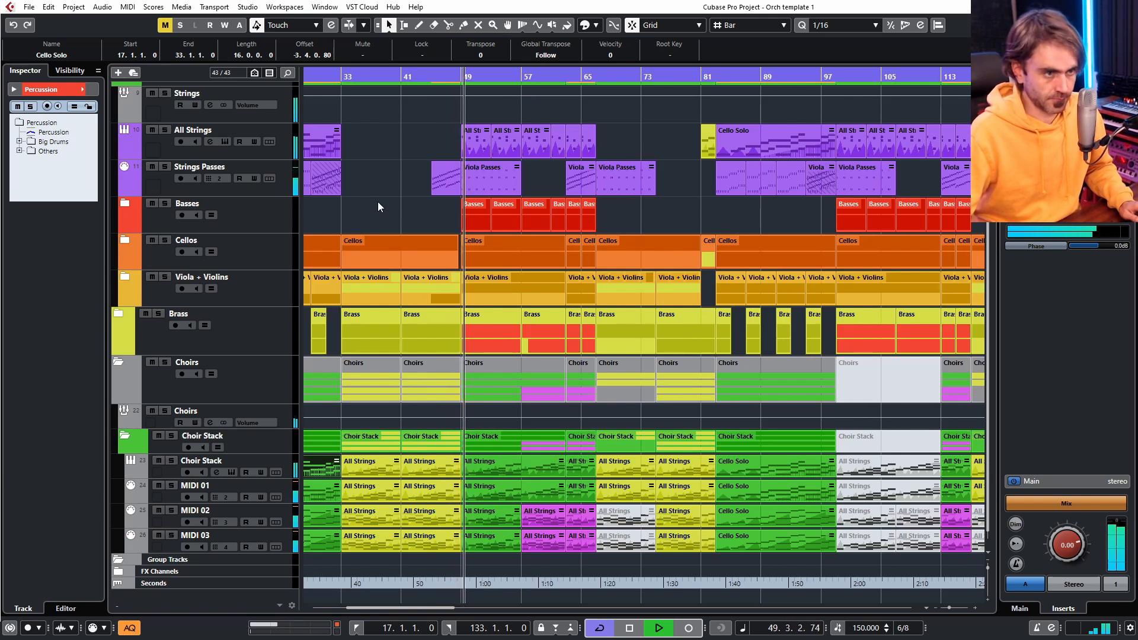
Step: Expand the Brass folder, examine the UVIWorkstation and MIDI 05 parts around bars 49 to 67 during playback, and stop playback
{"action": "left_click", "coordinate": [123, 312]}
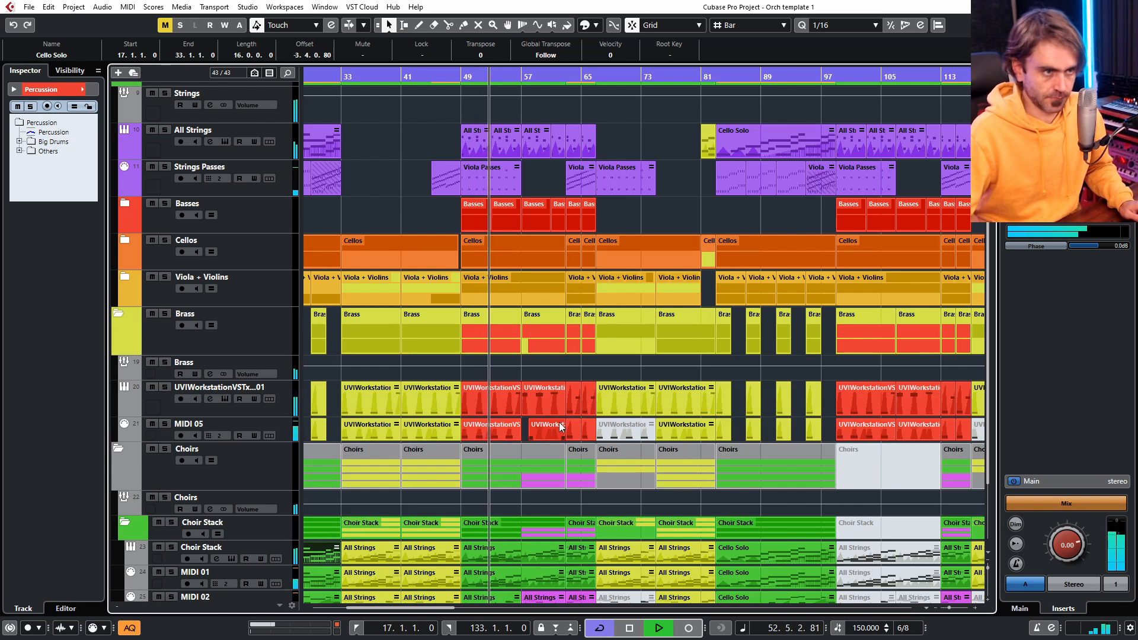
{"action": "key", "text": "h"}
{"action": "key", "text": "h"}
{"action": "key", "text": "h"}
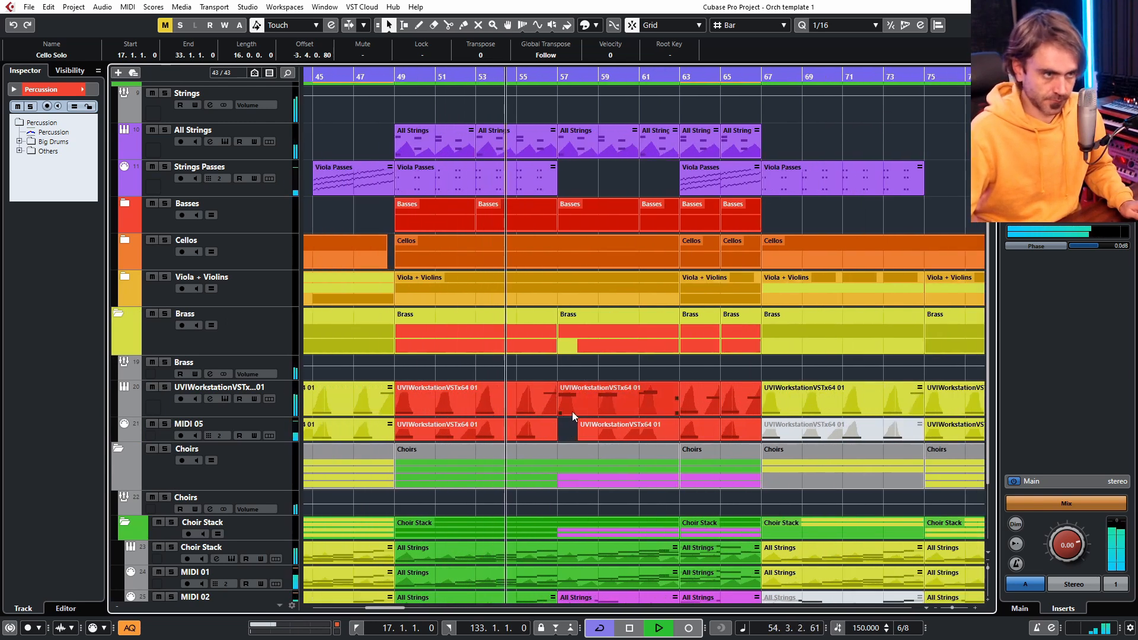
{"action": "key", "text": "h"}
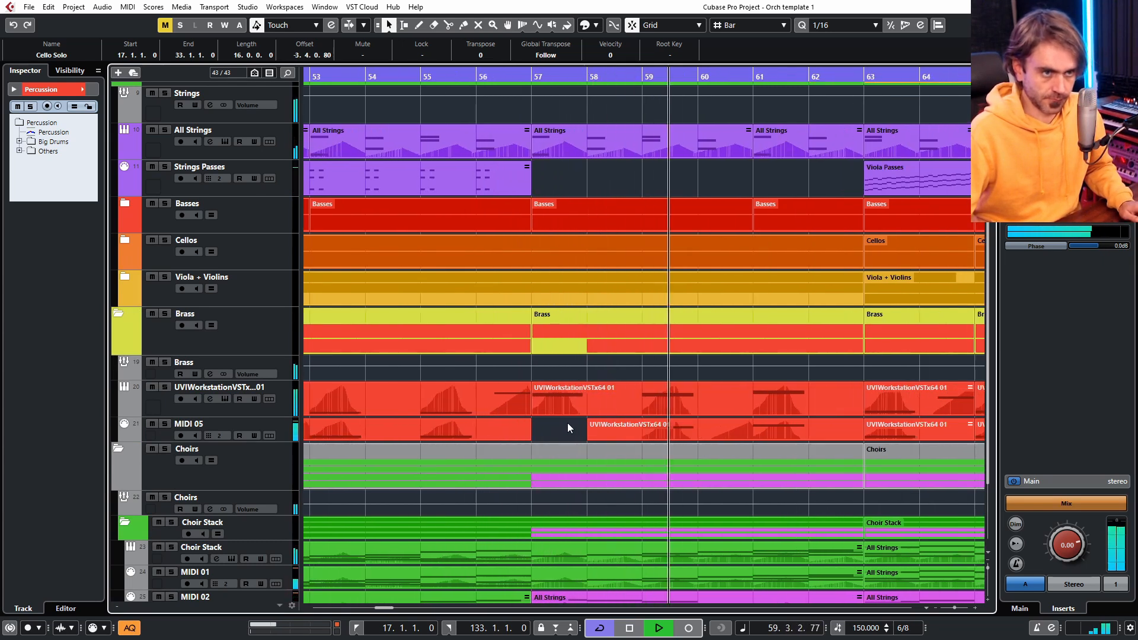
{"action": "key", "text": "h"}
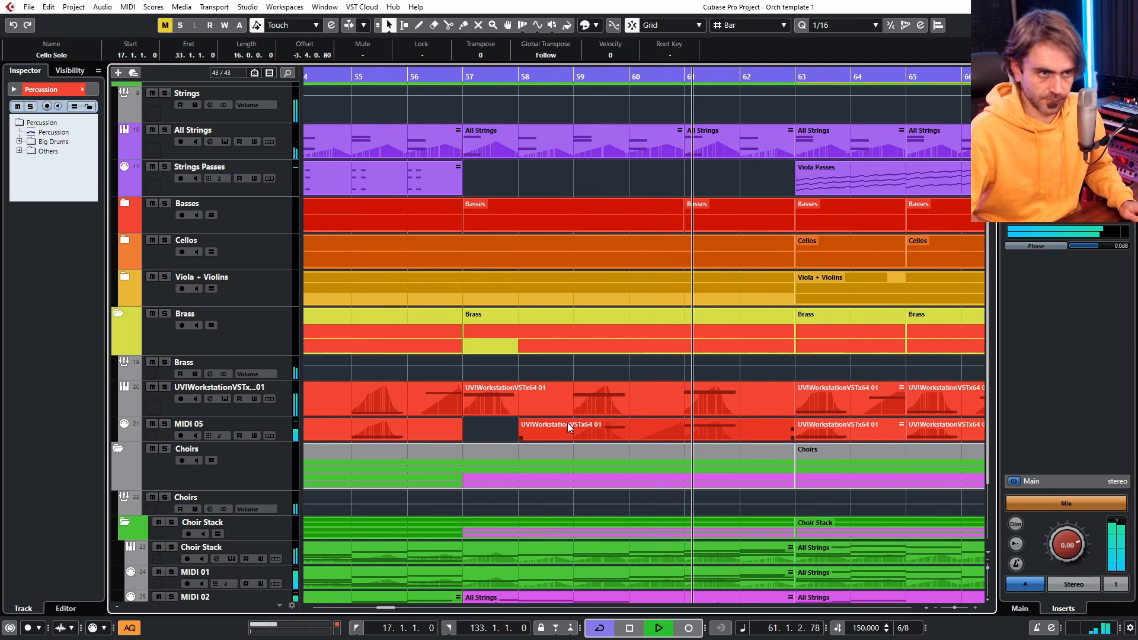
{"action": "key", "text": "g"}
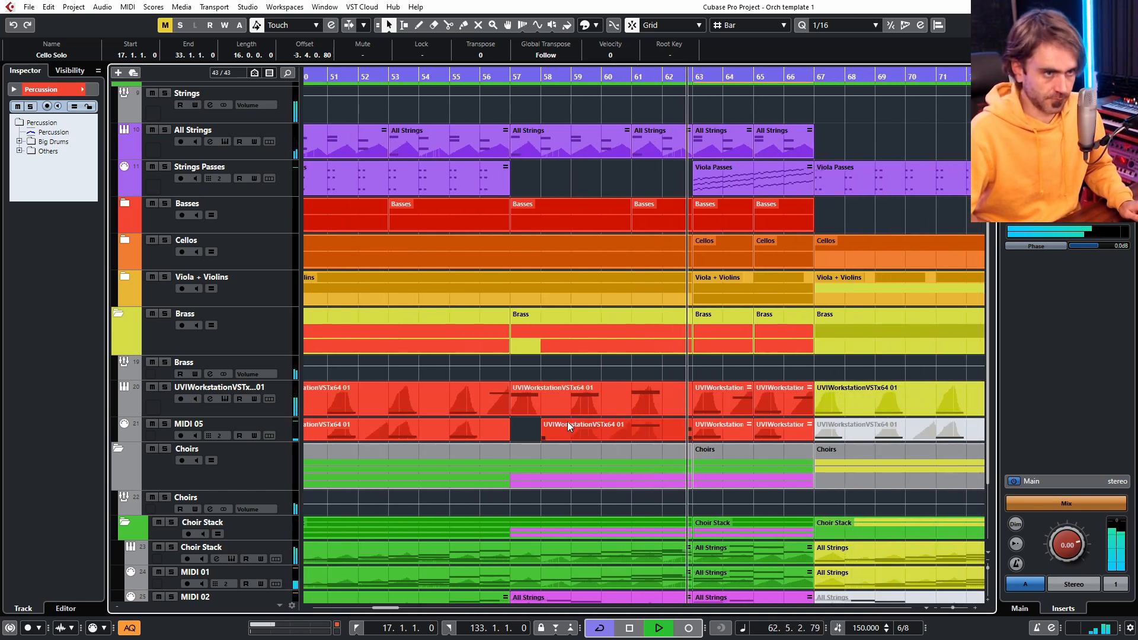
{"action": "scroll", "coordinate": [569, 426], "scroll_direction": "right", "scroll_amount": 1}
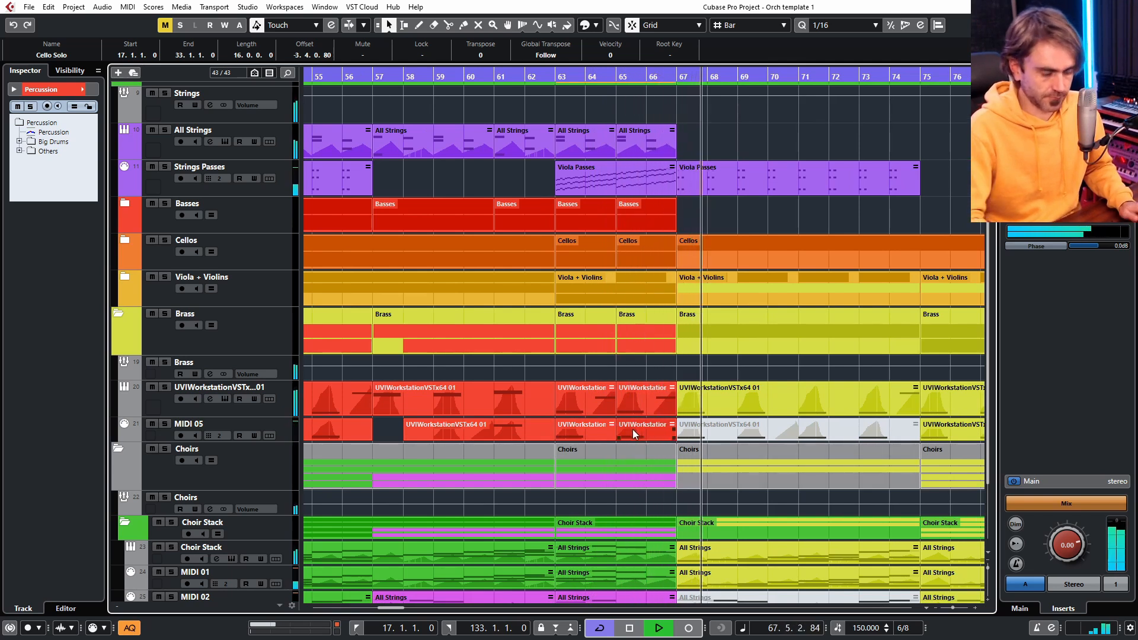
{"action": "key", "text": "space"}
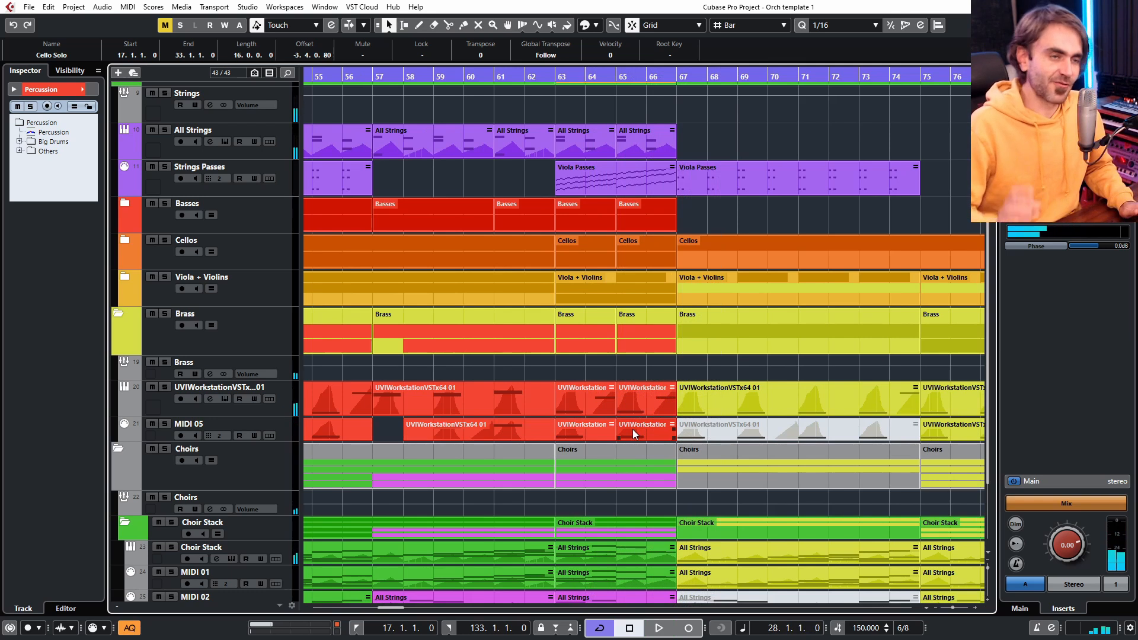
Step: Mute the bar 63 Viola Passes parts on the Strings Passes track and on the Viola Passes track inside the Viola + Violins folder
{"action": "left_click", "coordinate": [614, 184]}
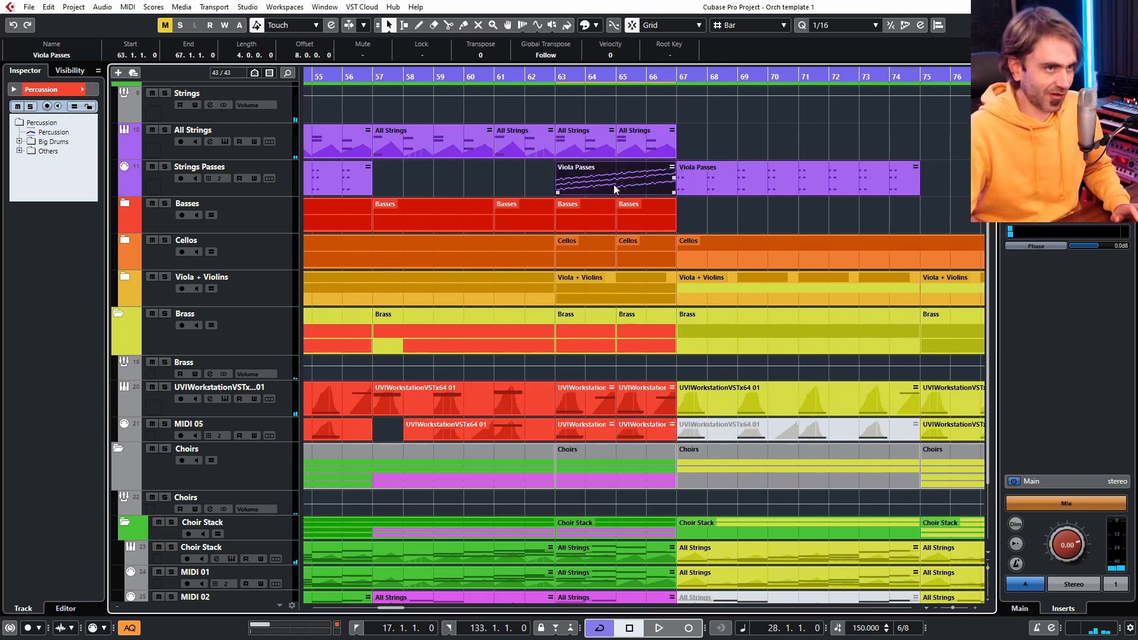
{"action": "left_click", "coordinate": [614, 186]}
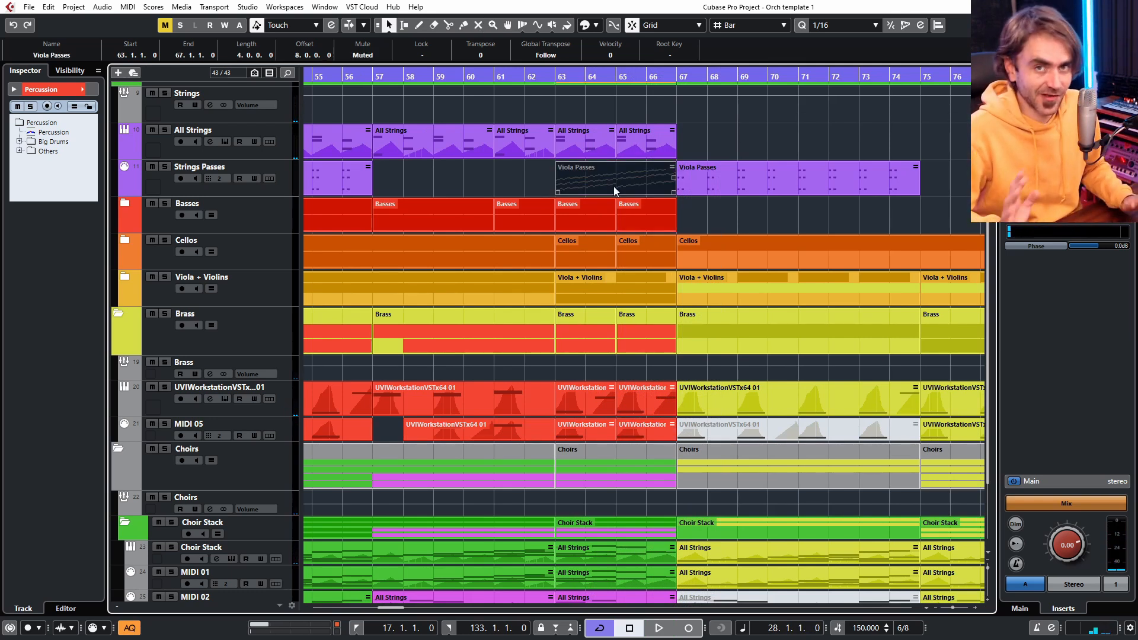
{"action": "scroll", "coordinate": [582, 262], "scroll_direction": "down", "scroll_amount": 3}
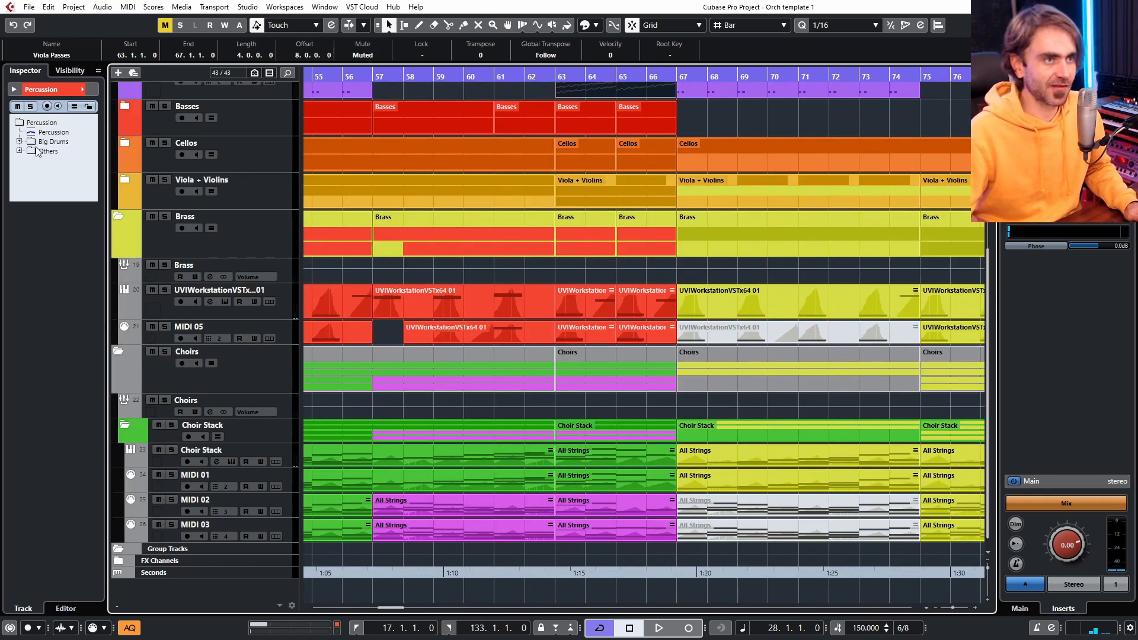
{"action": "left_click", "coordinate": [125, 179]}
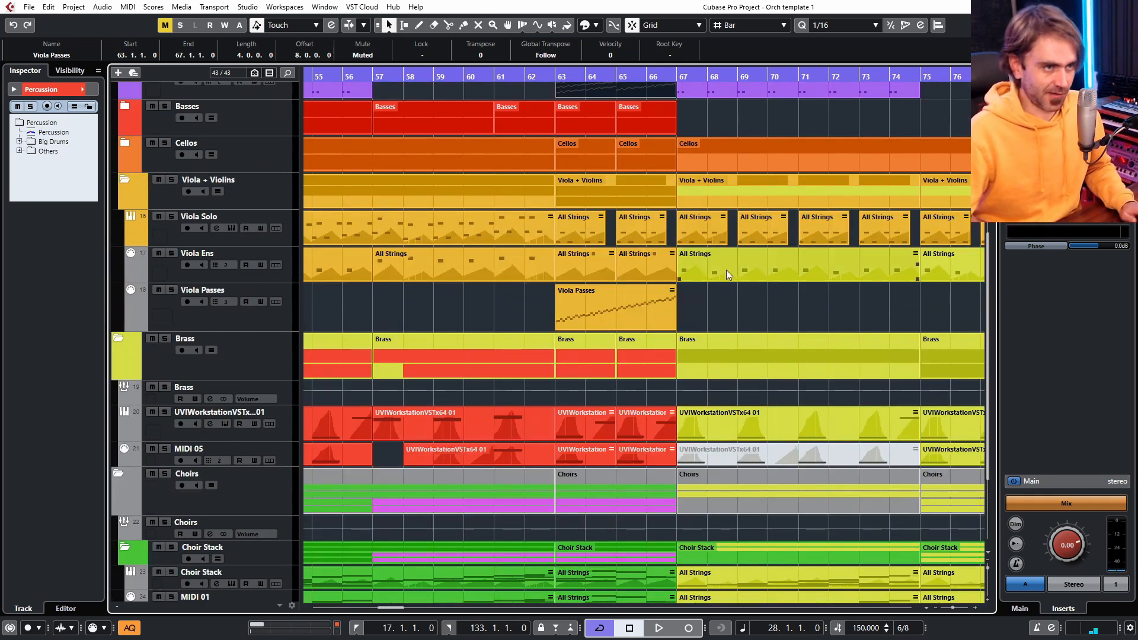
{"action": "left_click", "coordinate": [587, 298]}
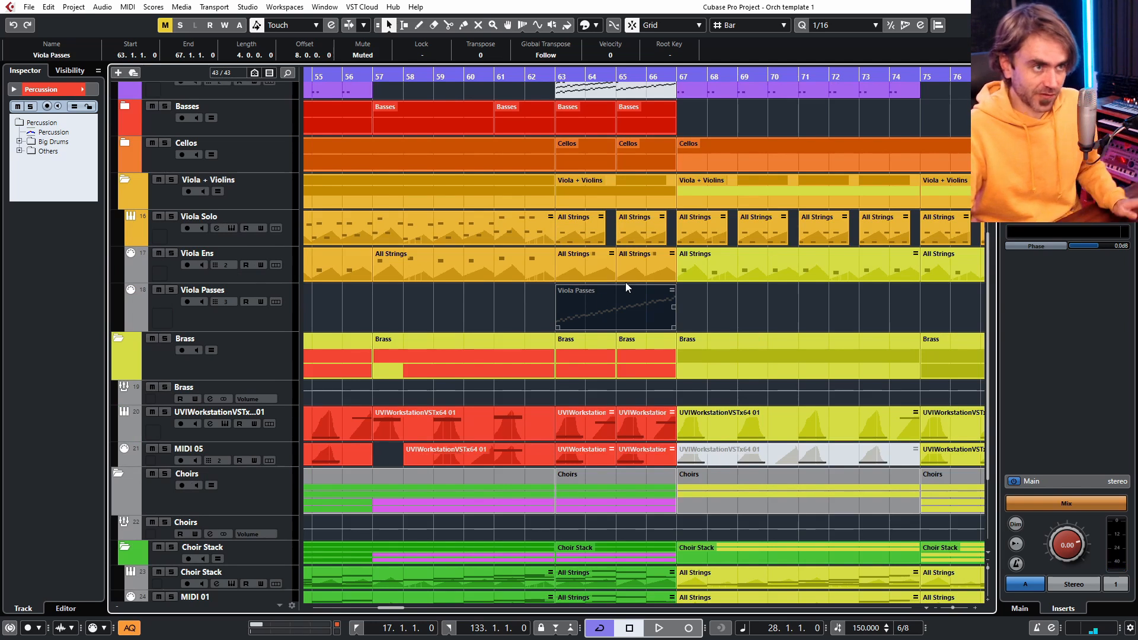
Step: Set the loop range from bar 57 to bar 65 and clear the part selection
{"action": "scroll", "coordinate": [626, 284], "scroll_direction": "down", "scroll_amount": 2}
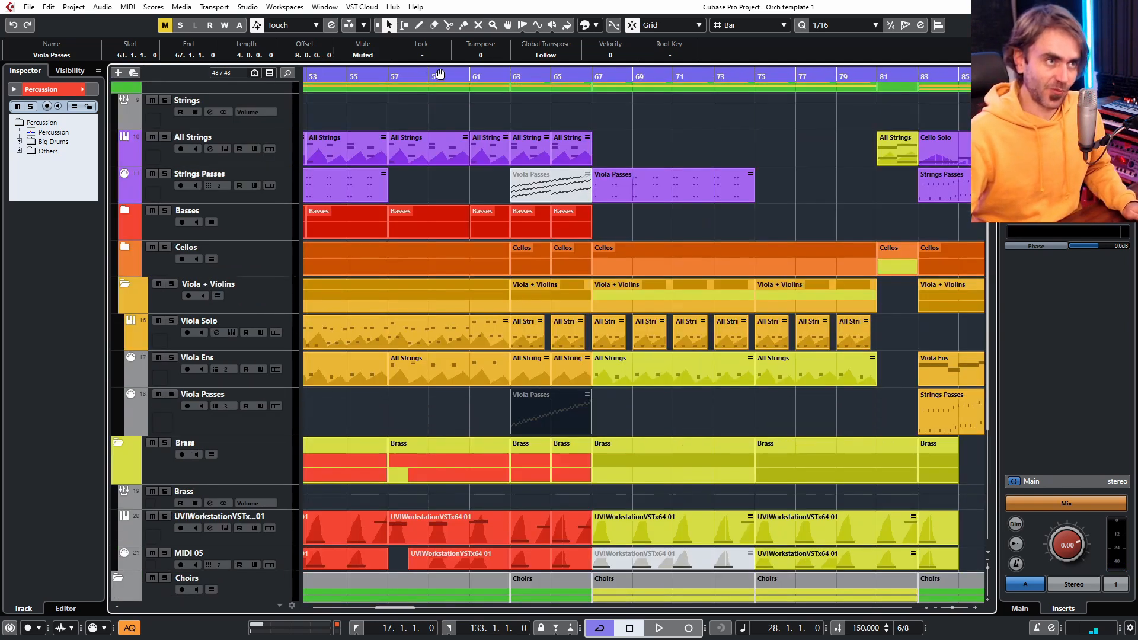
{"action": "left_click_drag", "start_coordinate": [388, 81], "coordinate": [388, 77]}
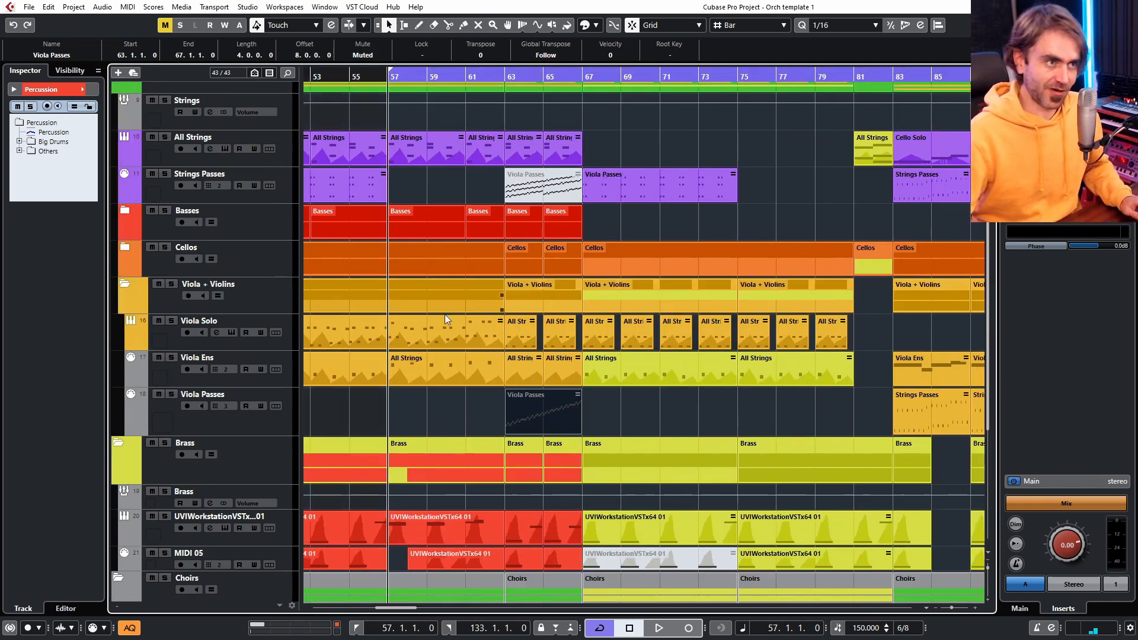
{"action": "scroll", "coordinate": [486, 344], "scroll_direction": "left", "scroll_amount": 3}
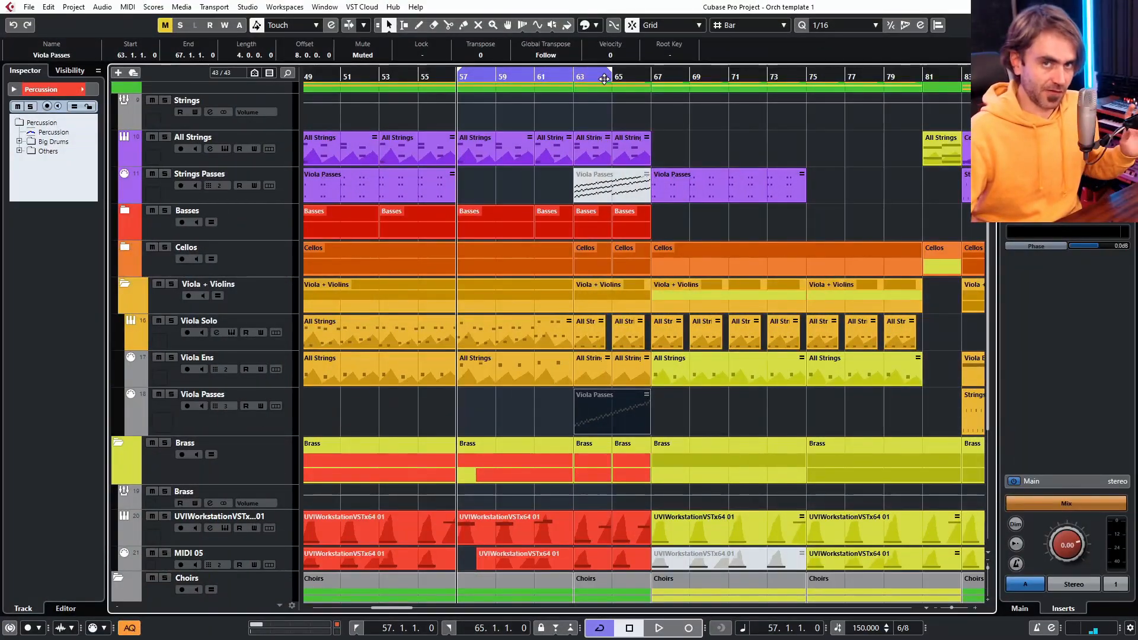
{"action": "scroll", "coordinate": [553, 333], "scroll_direction": "up", "scroll_amount": 1}
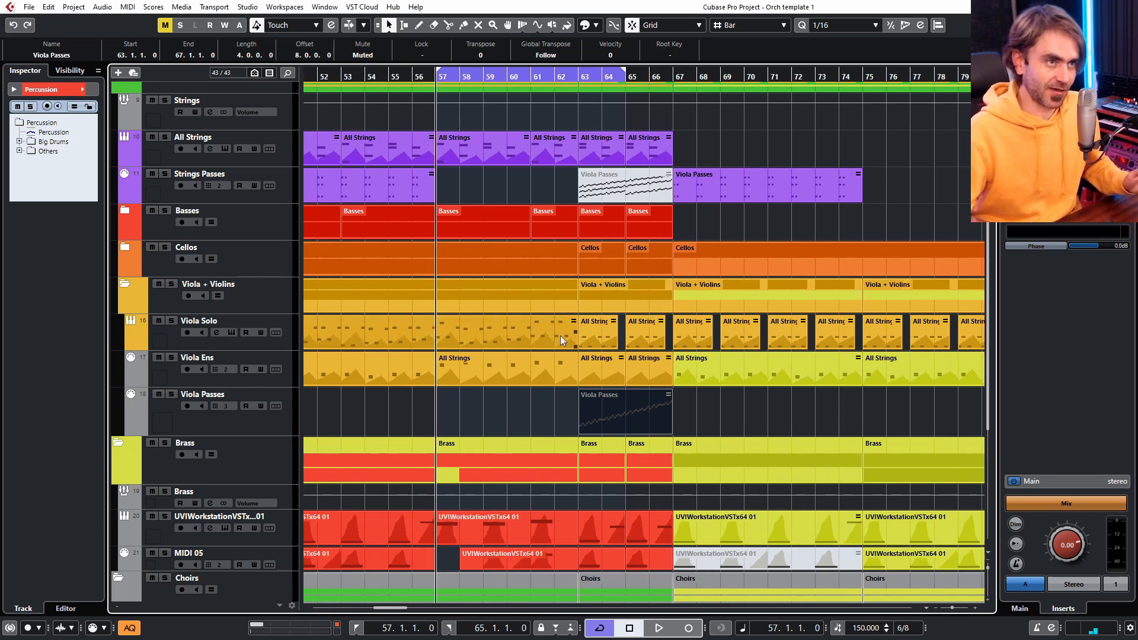
{"action": "scroll", "coordinate": [560, 336], "scroll_direction": "down", "scroll_amount": 1}
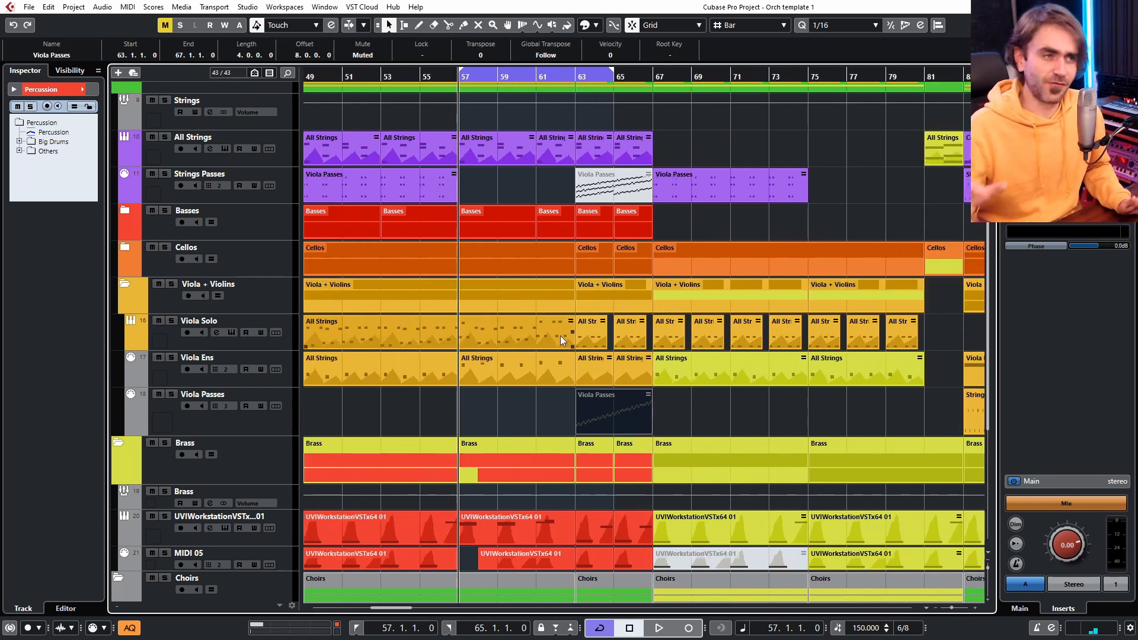
{"action": "left_click", "coordinate": [677, 413]}
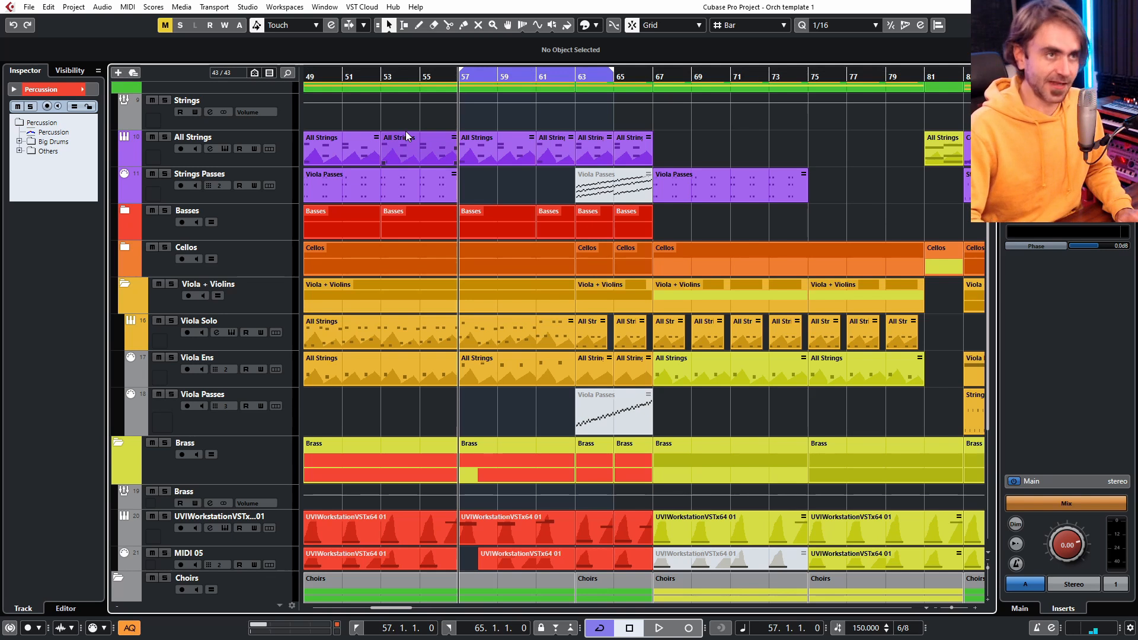
Step: Unmute both Viola Passes parts at bar 63, turn off looping, and play from bar 57
{"action": "left_click", "coordinate": [616, 416]}
{"action": "key", "text": "KP_Divide"}
{"action": "key", "text": "space"}
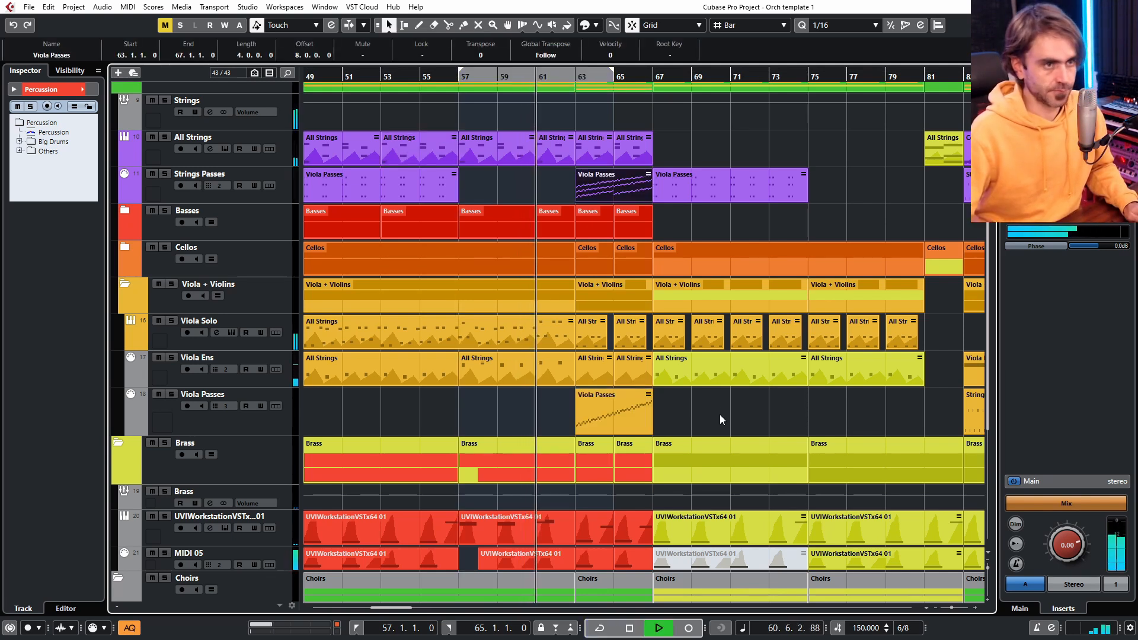
Step: Follow playback past bar 67 and collapse the Strings folder
{"action": "scroll", "coordinate": [719, 419], "scroll_direction": "right", "scroll_amount": 1}
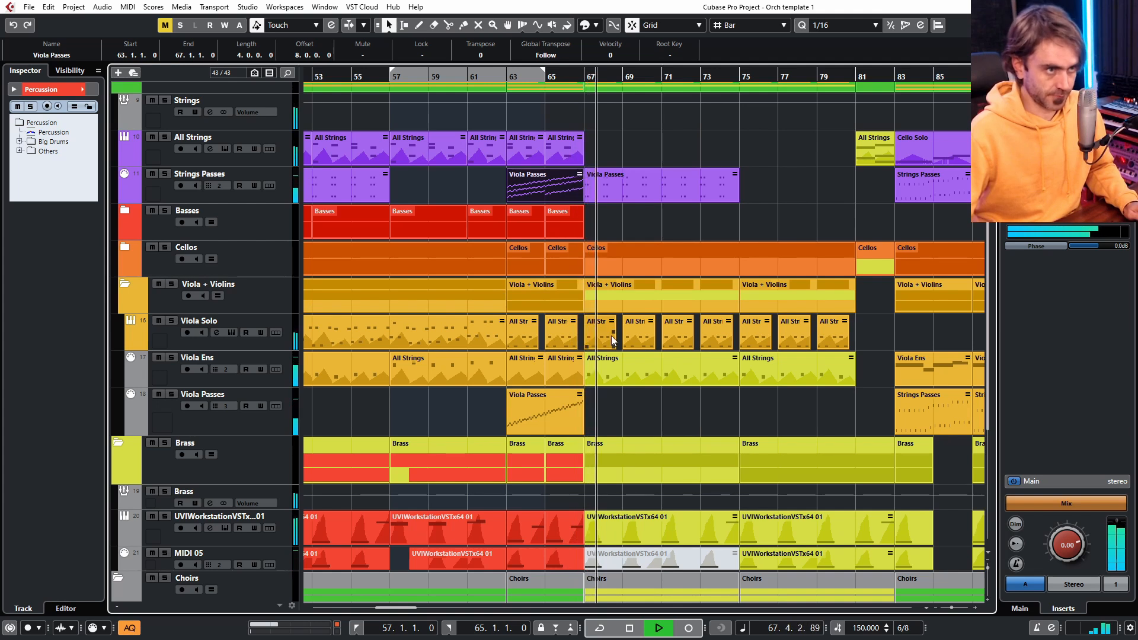
{"action": "scroll", "coordinate": [239, 184], "scroll_direction": "up", "scroll_amount": 3}
{"action": "left_click", "coordinate": [117, 147]}
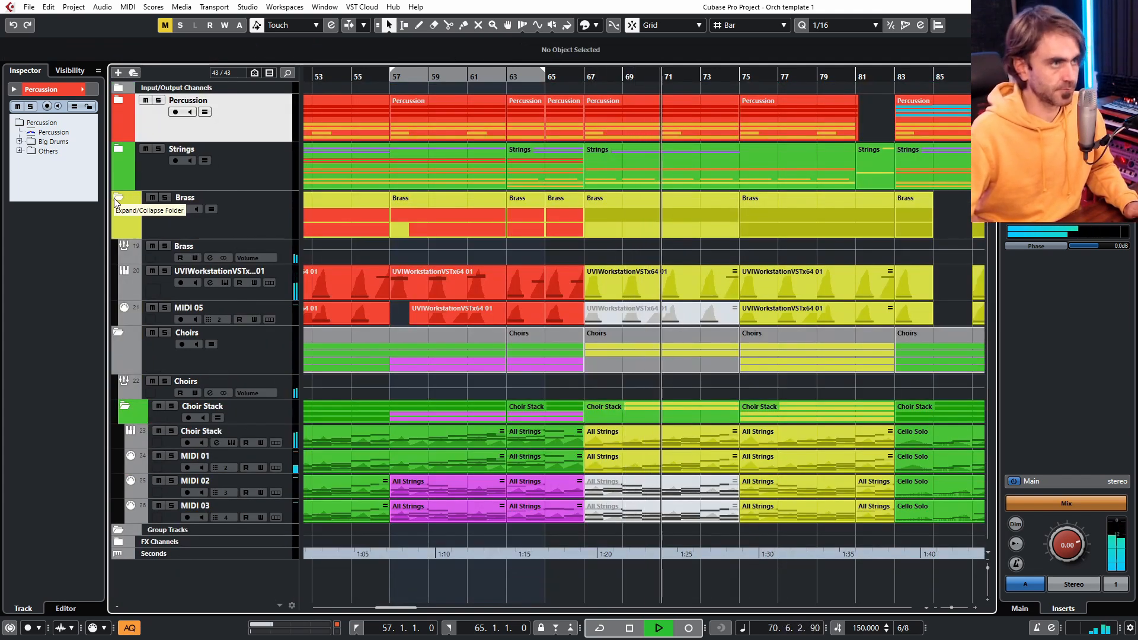
Step: Widen the timeline view during playback and collapse the Choirs and Brass folders
{"action": "key", "text": "g"}
{"action": "key", "text": "g"}
{"action": "key", "text": "g"}
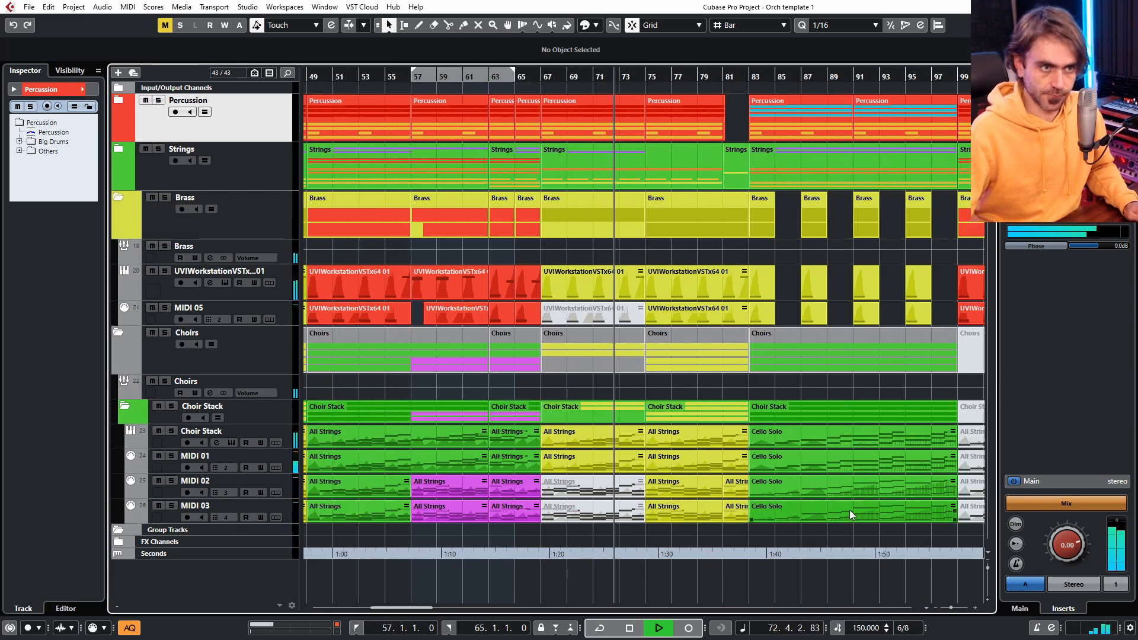
{"action": "left_click", "coordinate": [119, 332]}
{"action": "key", "text": "g"}
{"action": "key", "text": "g"}
{"action": "key", "text": "g"}
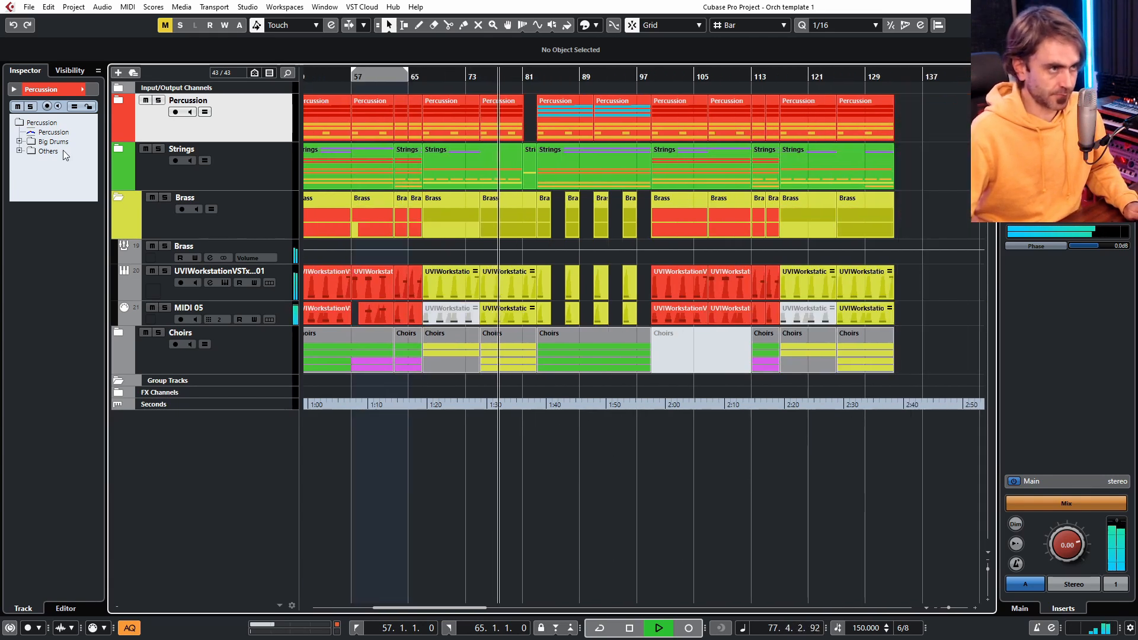
{"action": "left_click", "coordinate": [119, 196]}
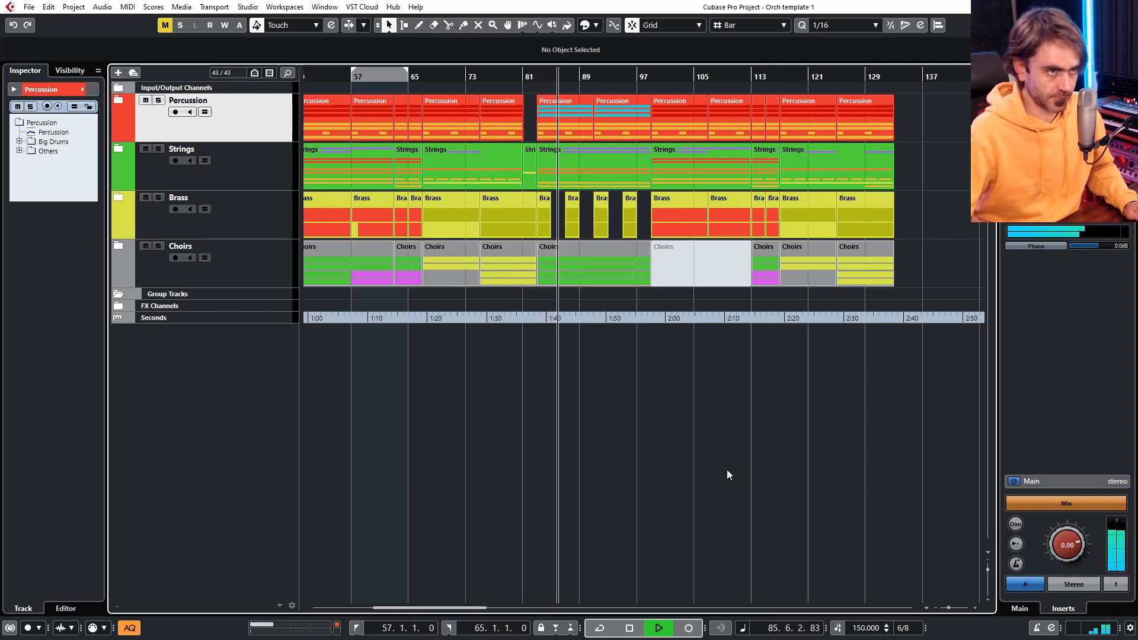
Step: Follow playback past bar 99, stop it, and place the project cursor at bar 99
{"action": "key", "text": "h"}
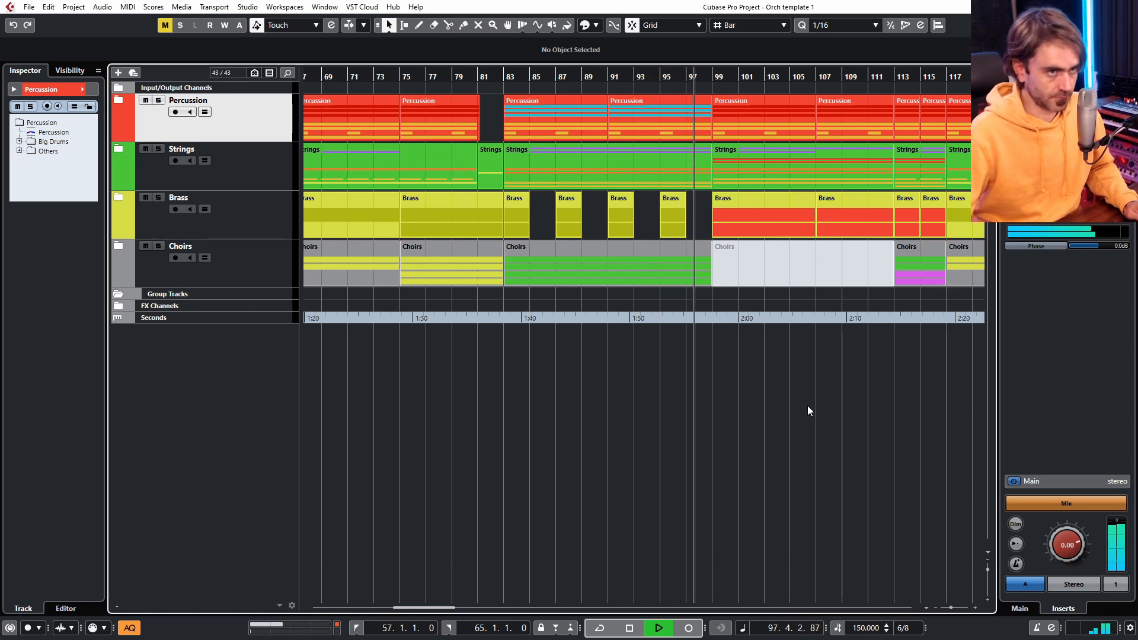
{"action": "scroll", "coordinate": [807, 406], "scroll_direction": "right", "scroll_amount": 3}
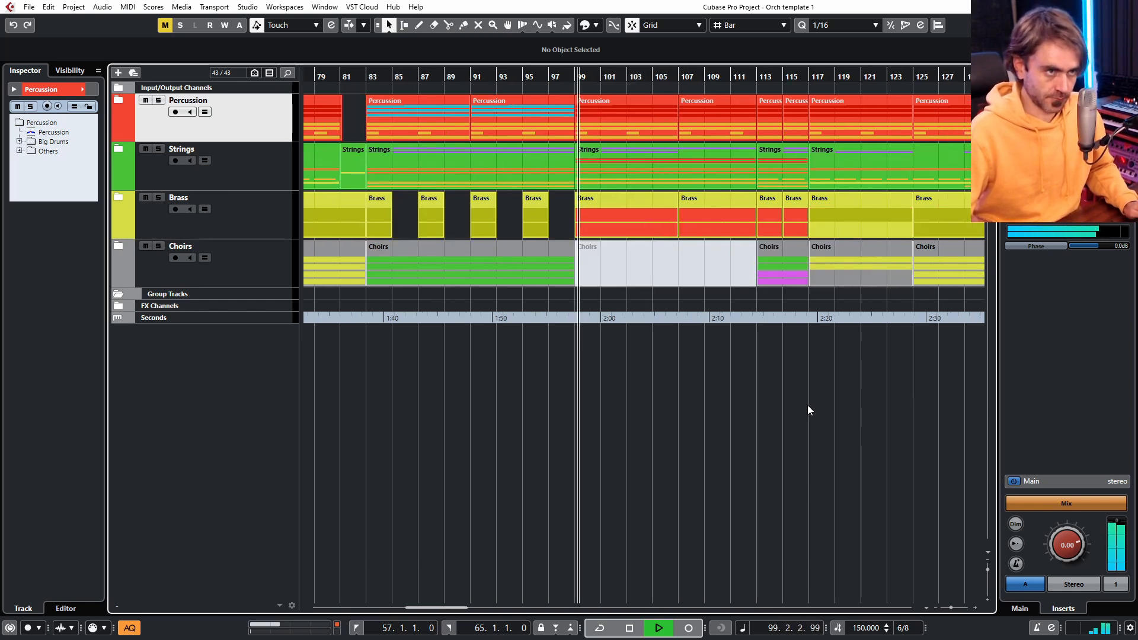
{"action": "scroll", "coordinate": [807, 405], "scroll_direction": "down", "scroll_amount": 2}
{"action": "scroll", "coordinate": [621, 496], "scroll_direction": "right", "scroll_amount": 2}
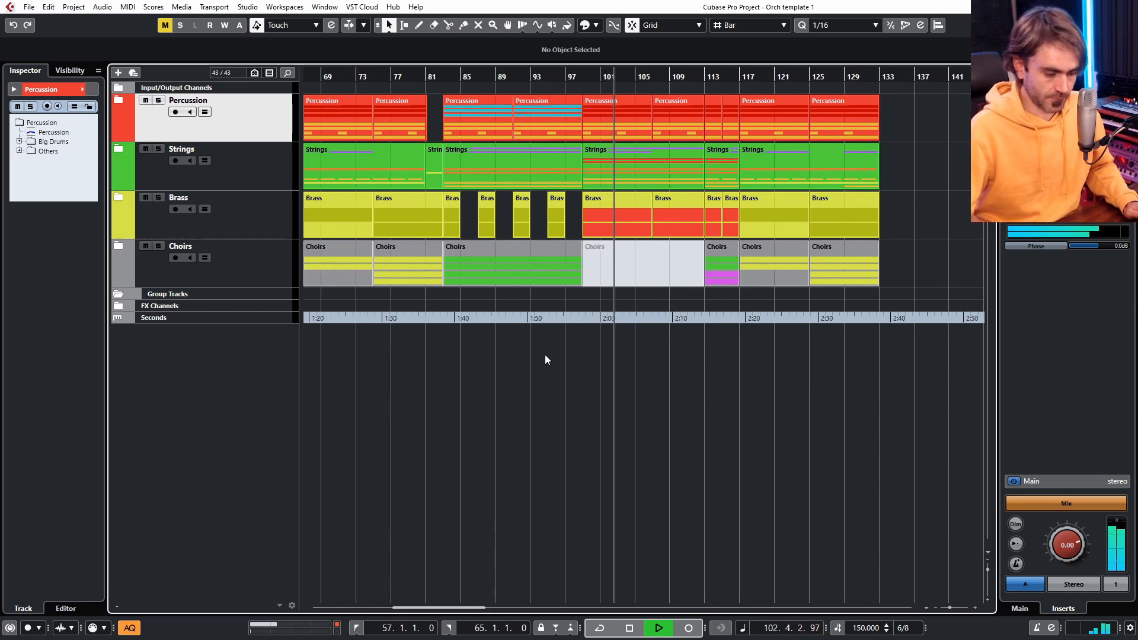
{"action": "key", "text": "space"}
{"action": "key", "text": "3"}
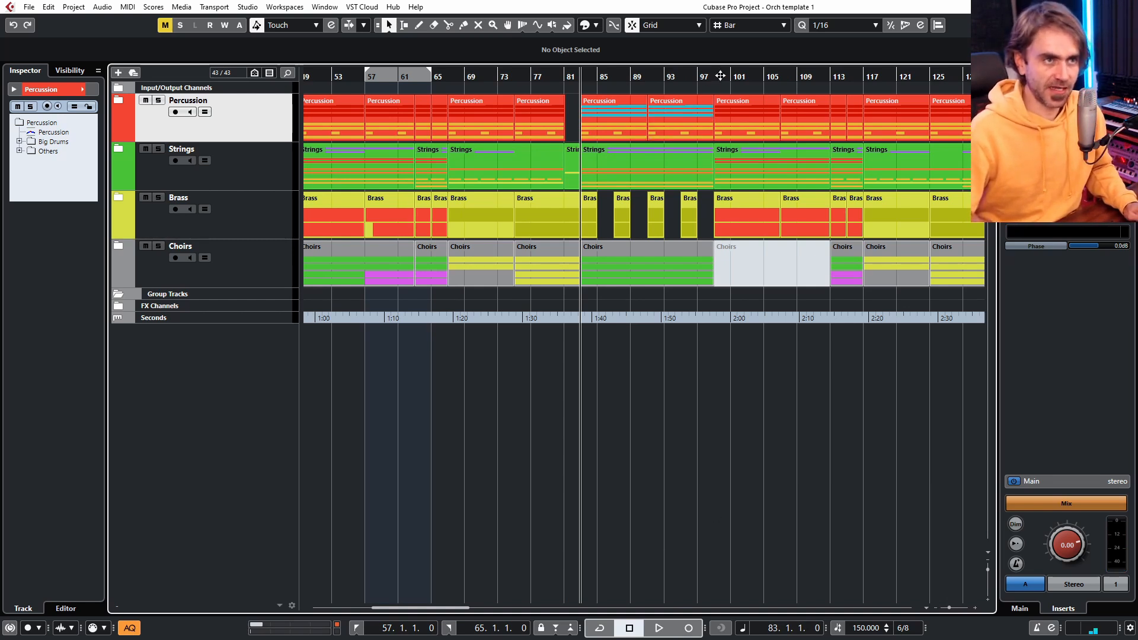
{"action": "left_click", "coordinate": [712, 75]}
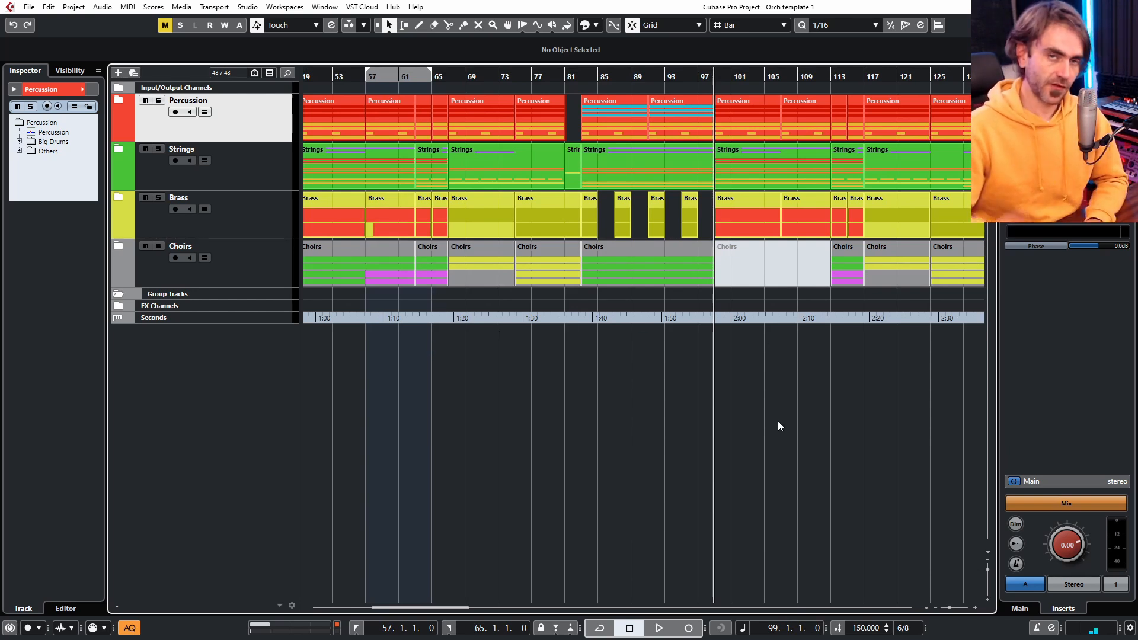
Step: Mute the Choirs folder part at bar 113 and return to the selection tool
{"action": "scroll", "coordinate": [776, 423], "scroll_direction": "left", "scroll_amount": 4}
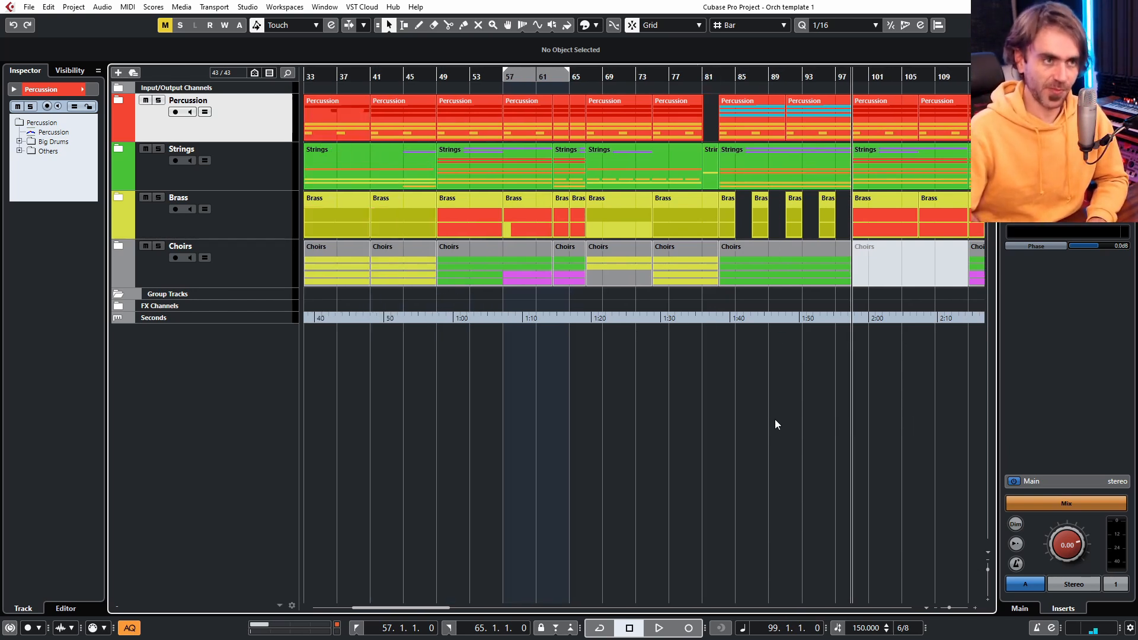
{"action": "left_click", "coordinate": [507, 278]}
{"action": "scroll", "coordinate": [719, 513], "scroll_direction": "right", "scroll_amount": 6}
{"action": "left_click", "coordinate": [720, 513]}
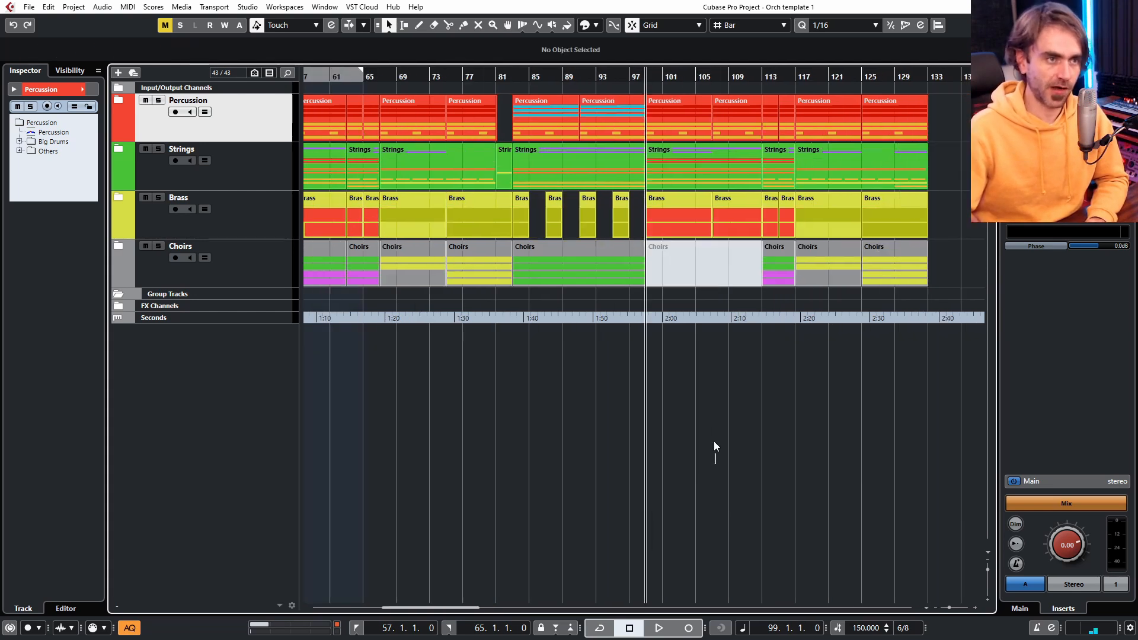
{"action": "key", "text": "7"}
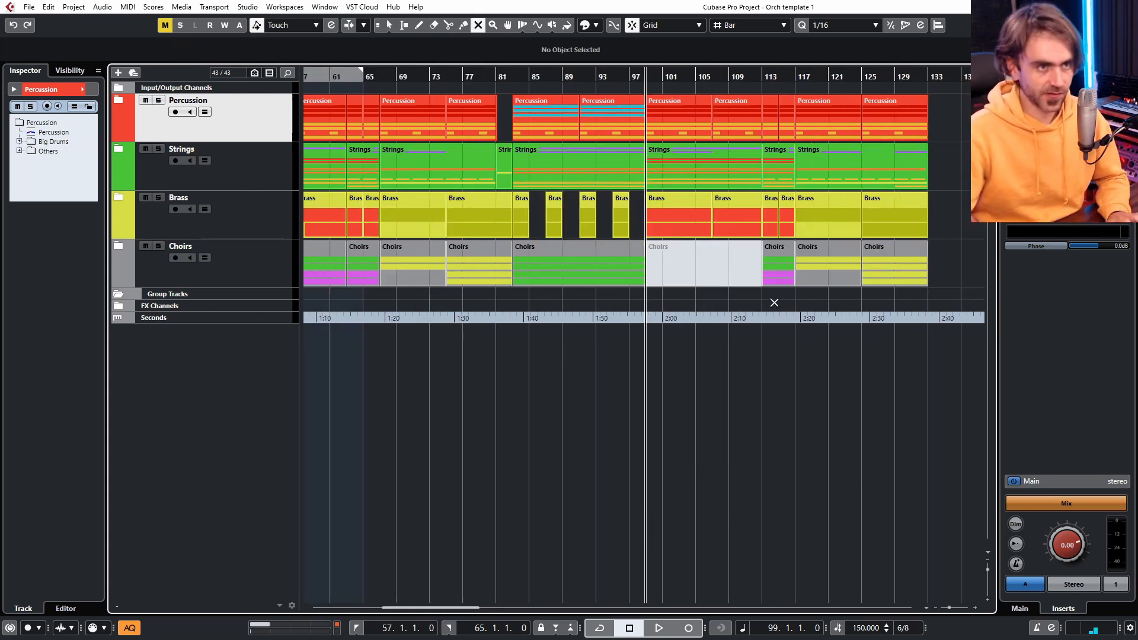
{"action": "left_click", "coordinate": [780, 261]}
{"action": "key", "text": "1"}
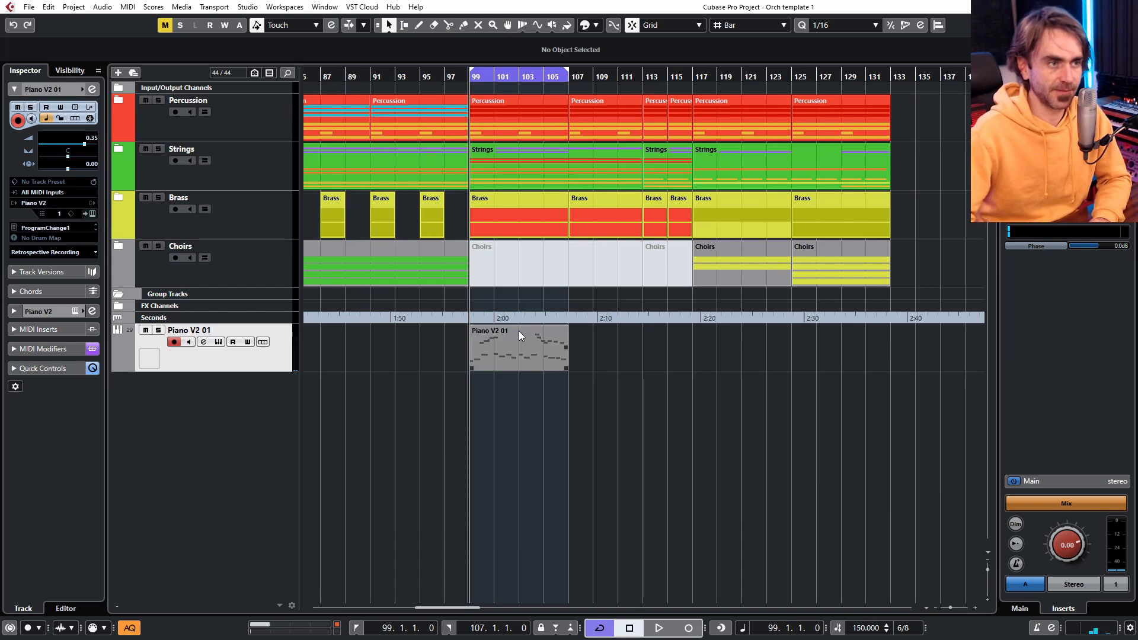
Step: Open the Piano V2 01 part and mute all its upper-register notes, leaving the lower melody active
{"action": "double_click", "coordinate": [500, 341]}
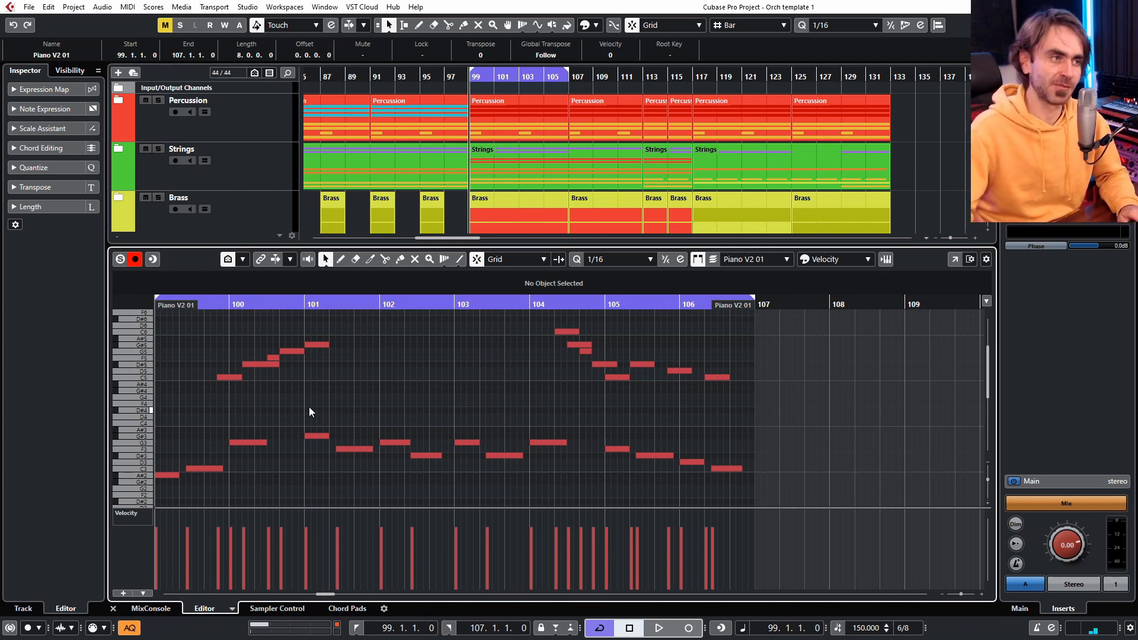
{"action": "key", "text": "7"}
{"action": "left_click_drag", "start_coordinate": [383, 318], "coordinate": [194, 404]}
{"action": "left_click_drag", "start_coordinate": [508, 318], "coordinate": [796, 404]}
{"action": "key", "text": "1"}
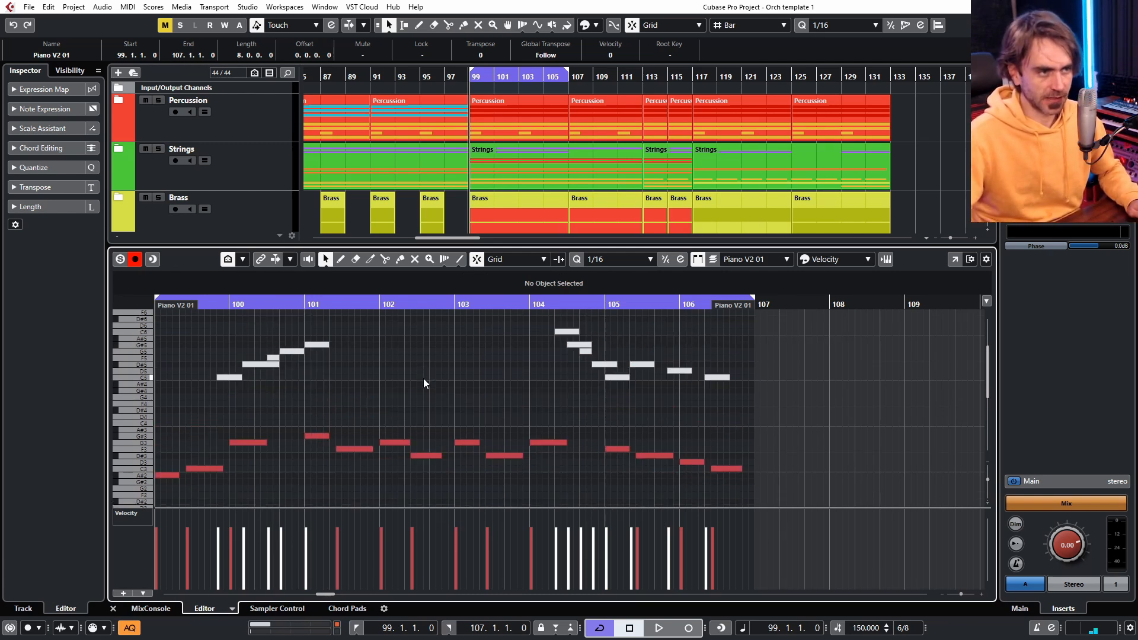
Step: Toggle the mutes of the lower melody and upper notes to contrast the two lines, ending with the upper notes muted
{"action": "scroll", "coordinate": [423, 378], "scroll_direction": "left", "scroll_amount": 2}
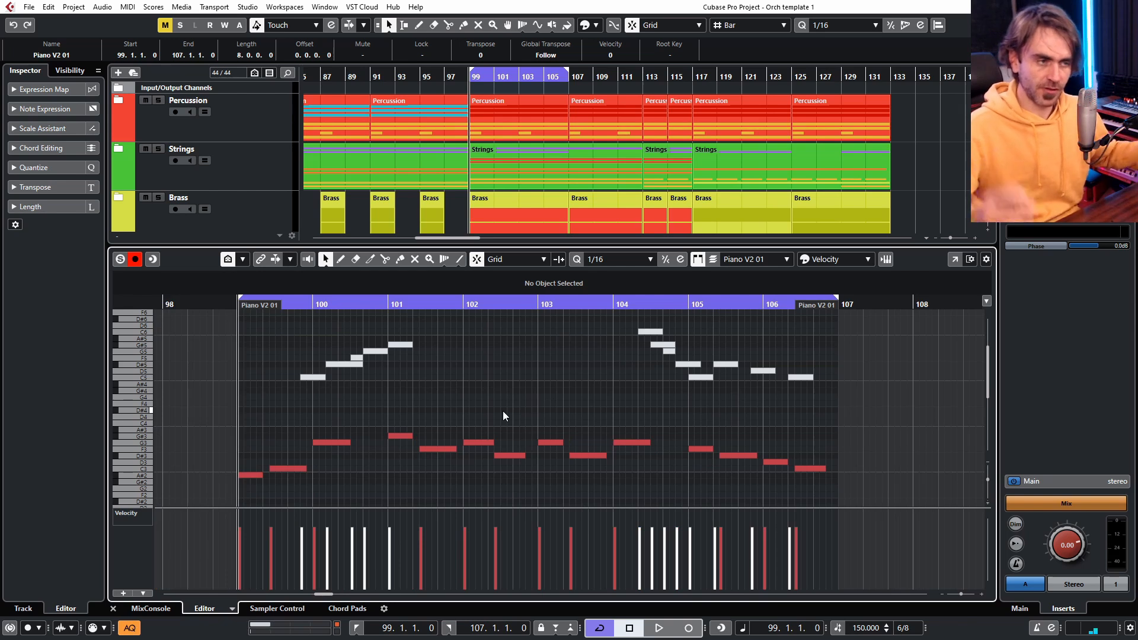
{"action": "key", "text": "7"}
{"action": "left_click_drag", "start_coordinate": [856, 492], "coordinate": [205, 356]}
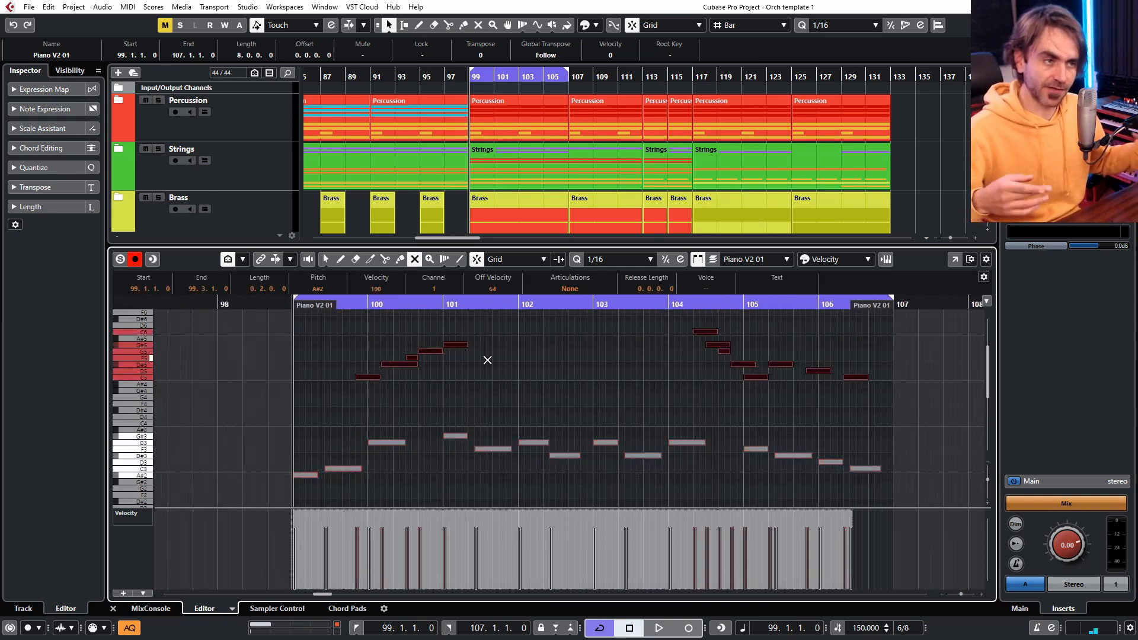
{"action": "left_click_drag", "start_coordinate": [915, 314], "coordinate": [244, 491]}
{"action": "left_click_drag", "start_coordinate": [245, 450], "coordinate": [248, 419]}
{"action": "key", "text": "1"}
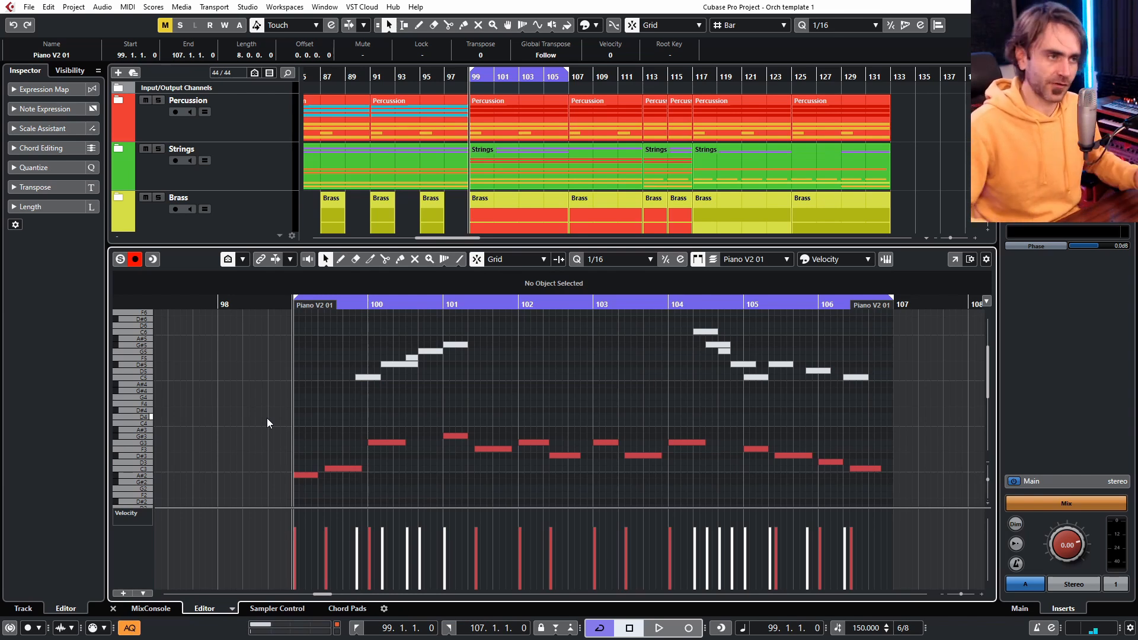
Step: Close and reopen the Piano V2 01 part, unmute the upper notes in bars 99 to 101, and mute them again
{"action": "left_click", "coordinate": [114, 609]}
{"action": "left_click", "coordinate": [724, 388]}
{"action": "scroll", "coordinate": [479, 467], "scroll_direction": "up", "scroll_amount": 3}
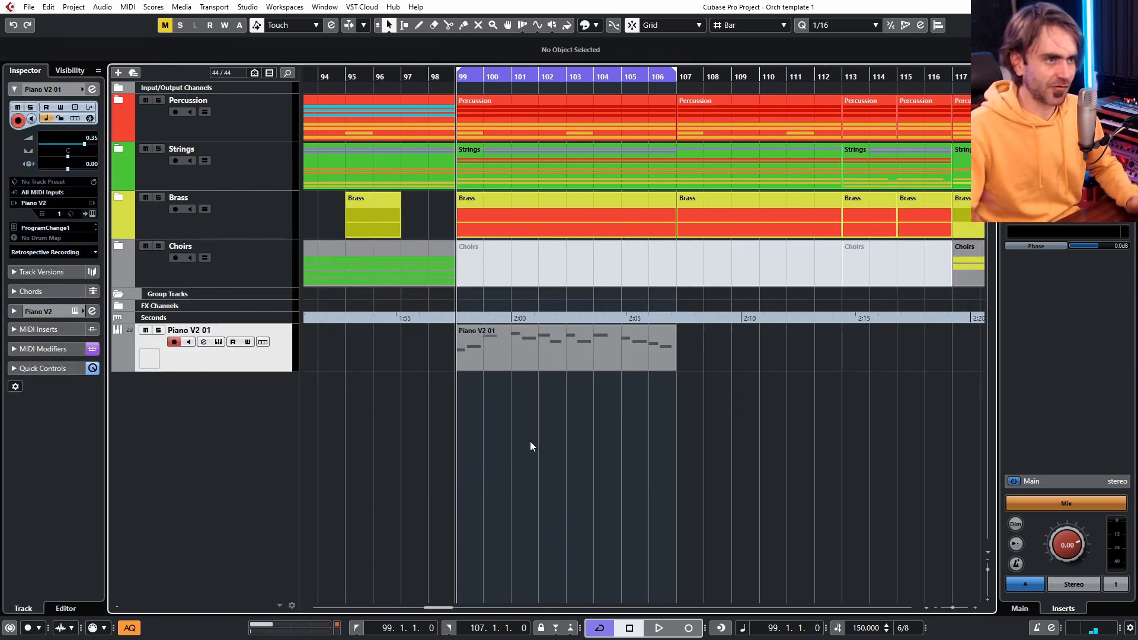
{"action": "double_click", "coordinate": [556, 344]}
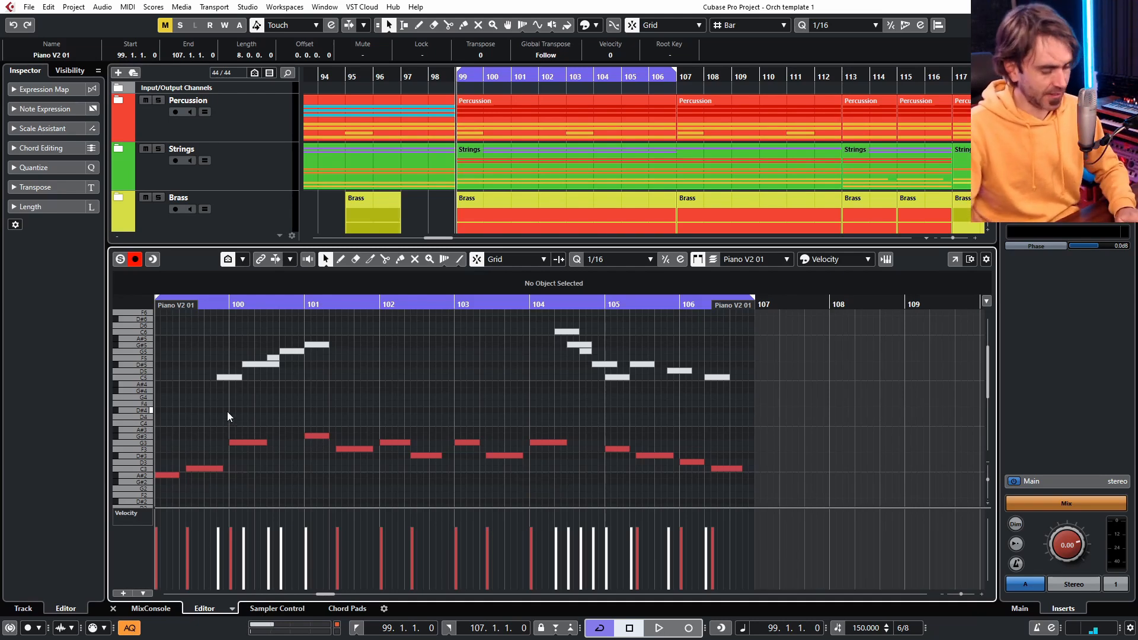
{"action": "key", "text": "7"}
{"action": "left_click_drag", "start_coordinate": [200, 390], "coordinate": [330, 339]}
{"action": "key", "text": "ctrl+z"}
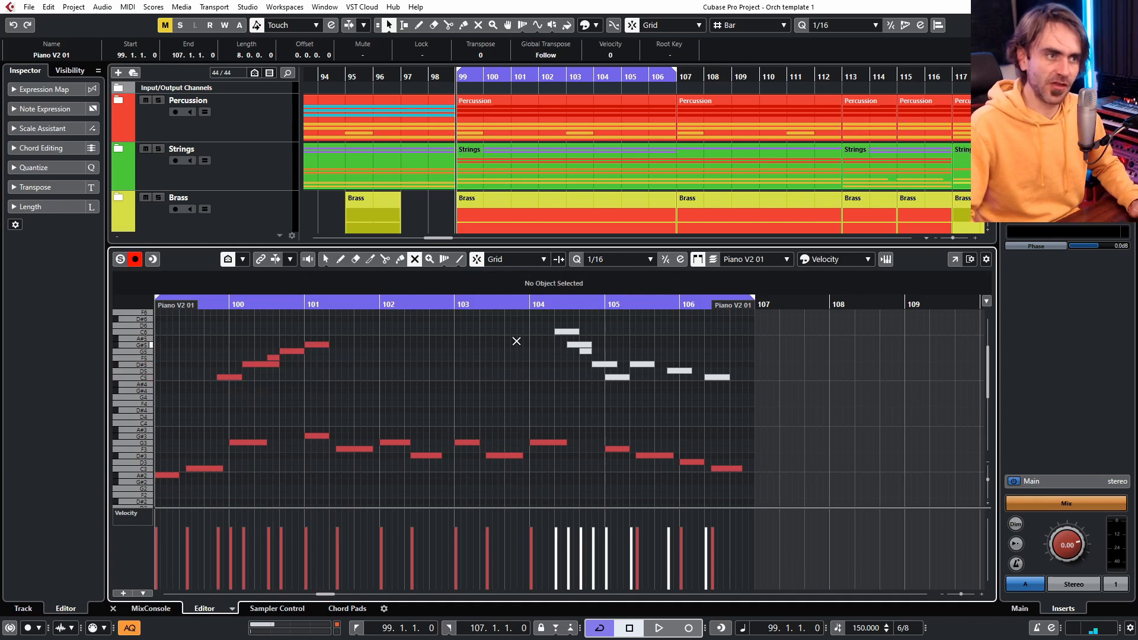
{"action": "left_click_drag", "start_coordinate": [528, 314], "coordinate": [427, 369]}
{"action": "left_click_drag", "start_coordinate": [353, 325], "coordinate": [198, 398]}
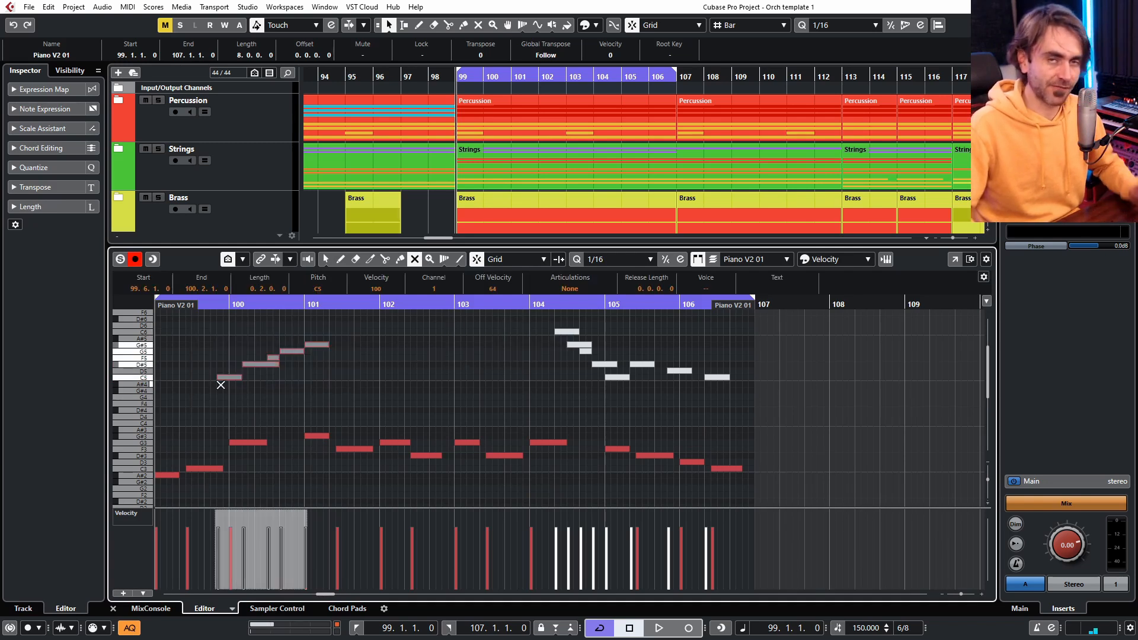
{"action": "key", "text": "1"}
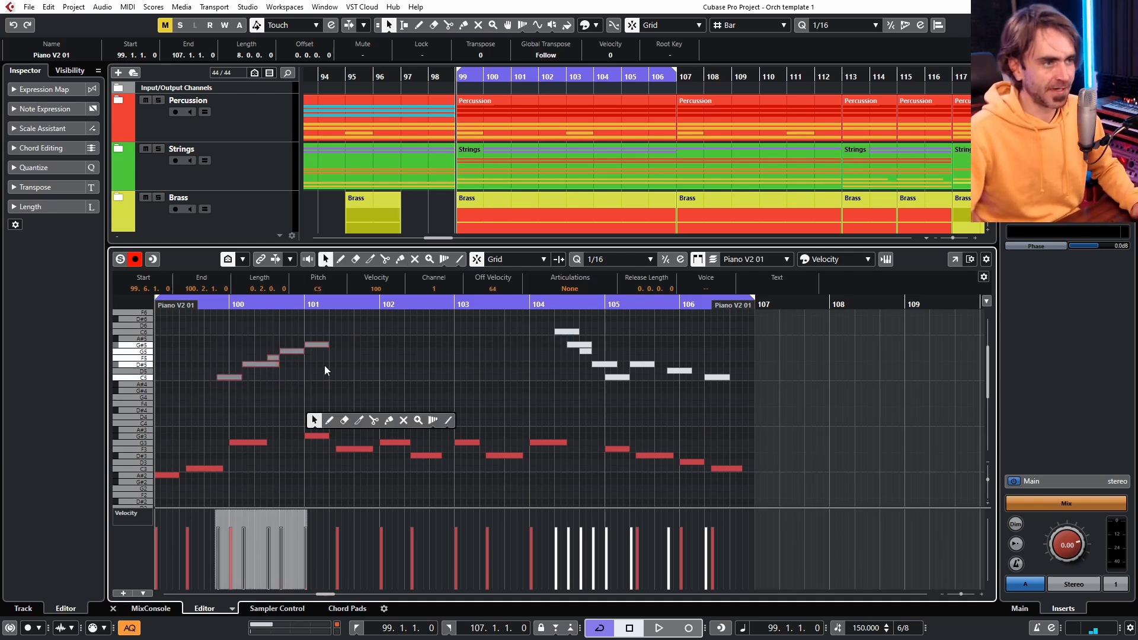
Step: Clear the note selection and play the loop from bar 99 with only the lower piano melody active
{"action": "key", "text": "h"}
{"action": "key", "text": "h"}
{"action": "key", "text": "h"}
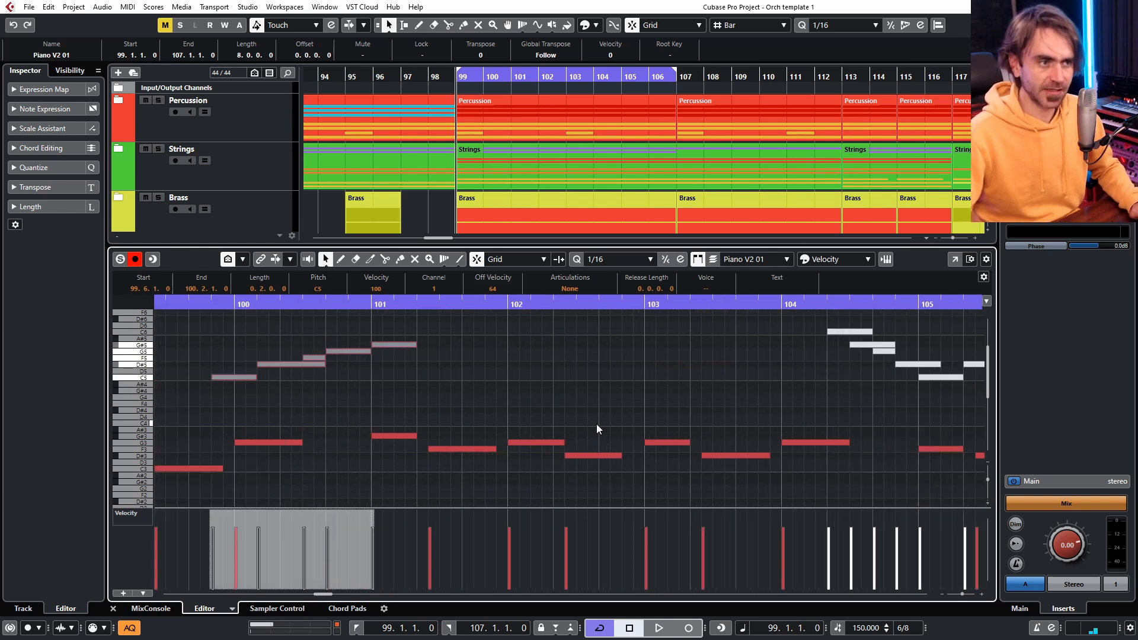
{"action": "left_click", "coordinate": [593, 425]}
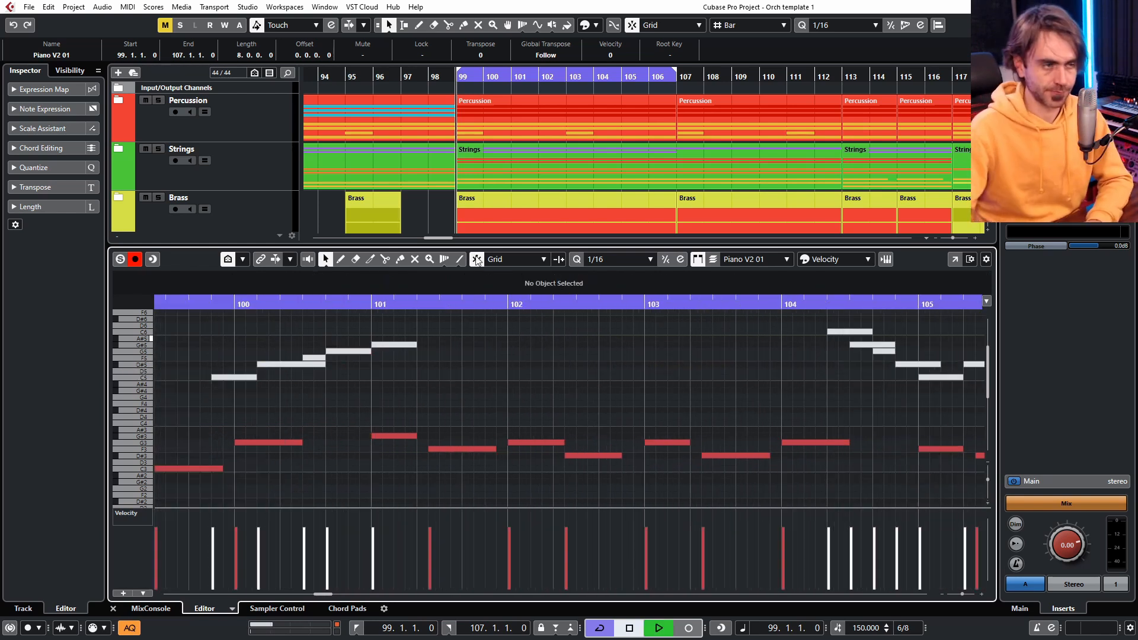
{"action": "key", "text": "space"}
{"action": "key", "text": "g"}
{"action": "key", "text": "g"}
{"action": "key", "text": "g"}
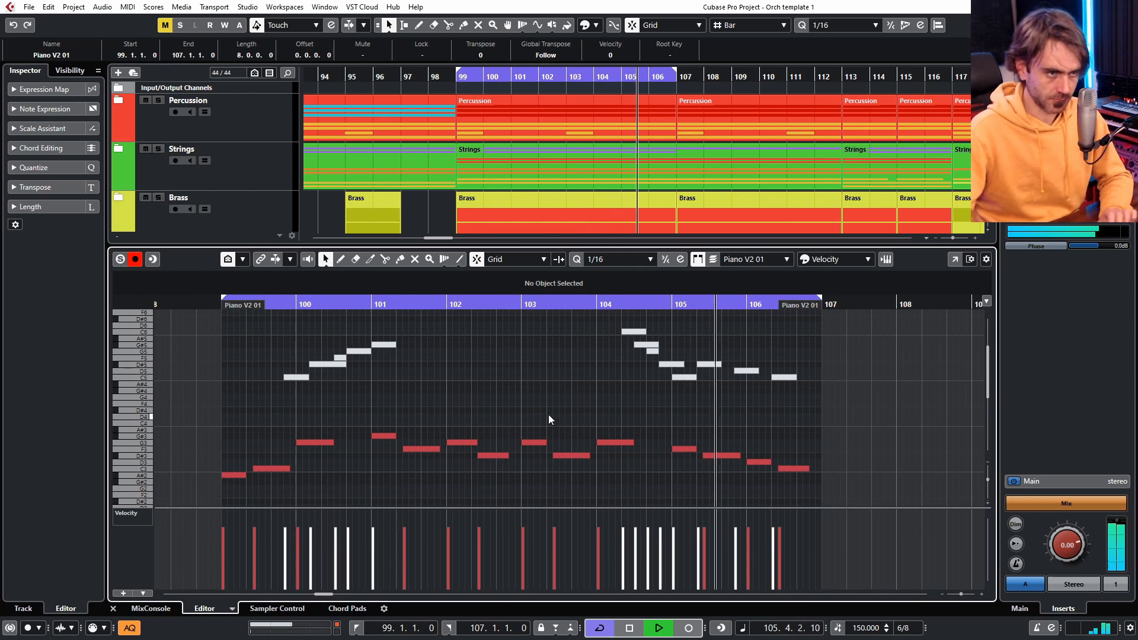
Step: Unmute all upper-register notes in the Piano V2 01 part during playback and return to the selection tool
{"action": "key", "text": "7"}
{"action": "left_click_drag", "start_coordinate": [820, 408], "coordinate": [350, 376]}
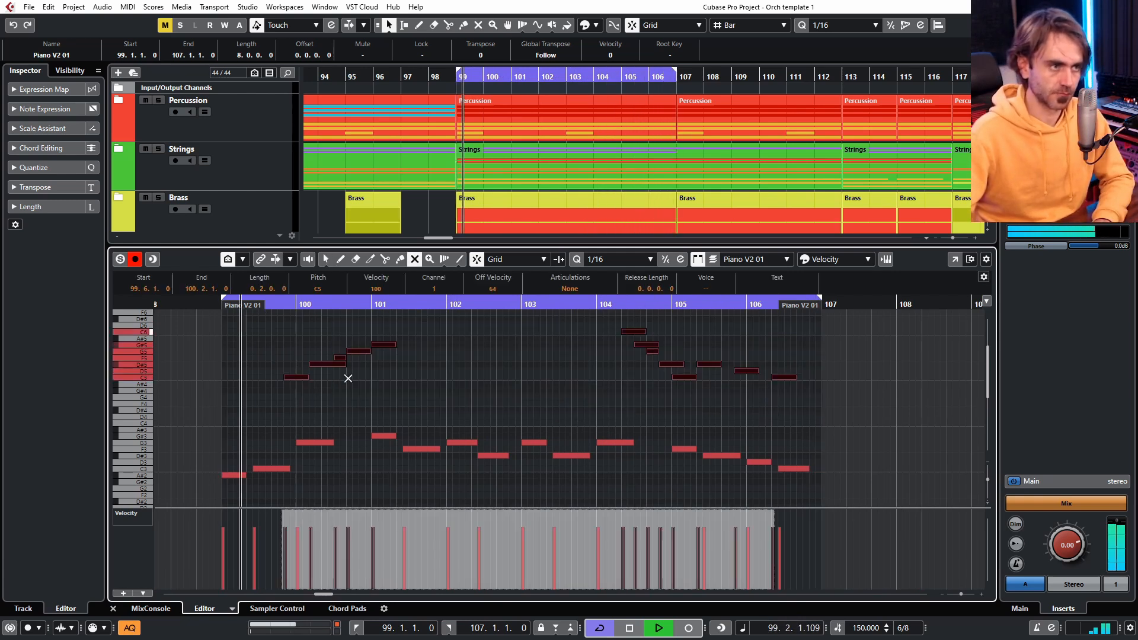
{"action": "right_click", "coordinate": [455, 393]}
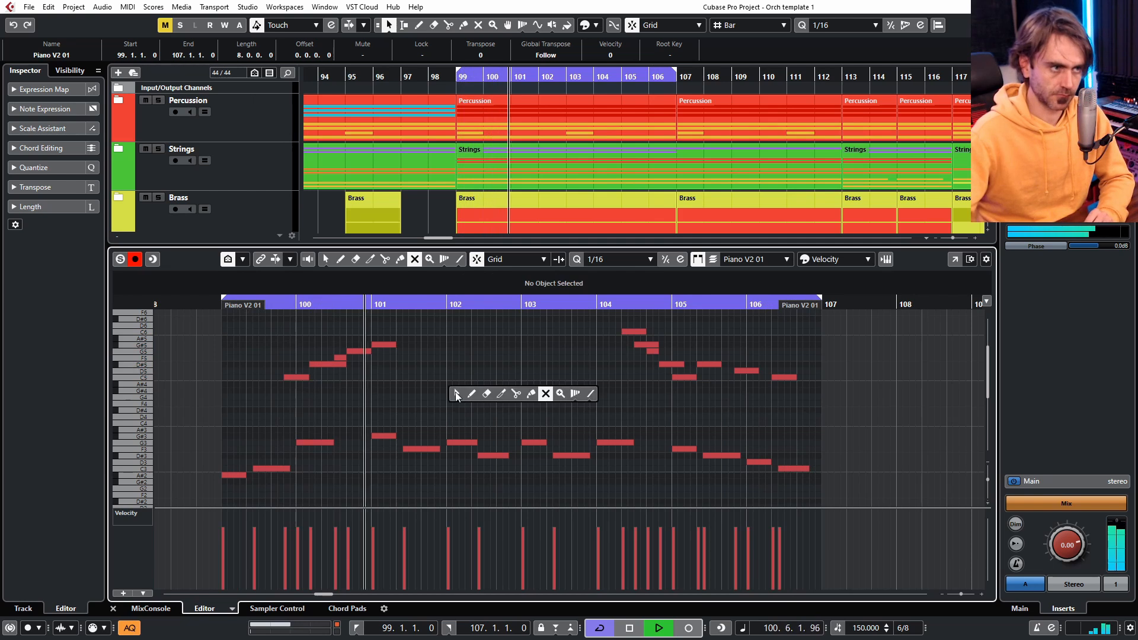
{"action": "left_click", "coordinate": [457, 393]}
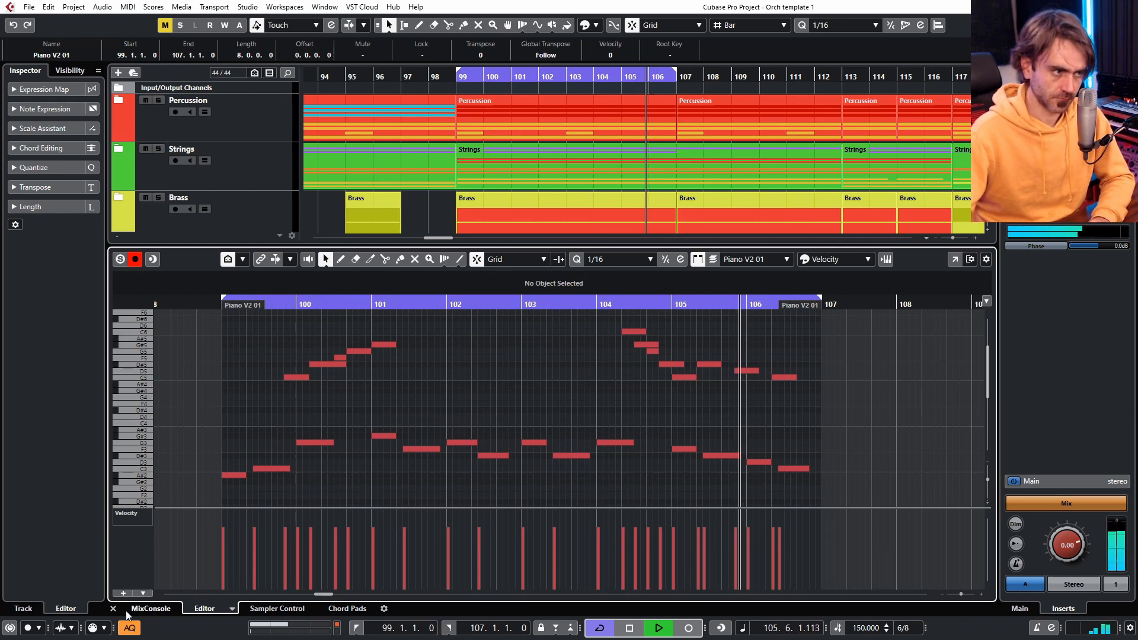
Step: Close the note editor, listen to the looped section with both piano lines, and stop playback
{"action": "key", "text": "ctrl+e"}
{"action": "left_click", "coordinate": [734, 429]}
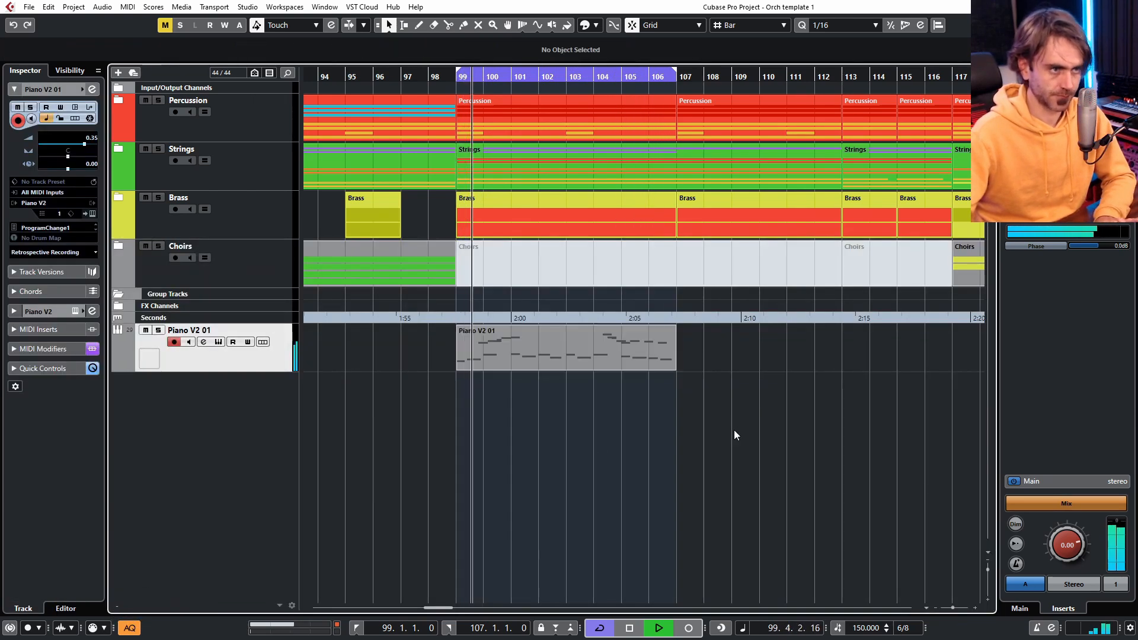
{"action": "key", "text": "space"}
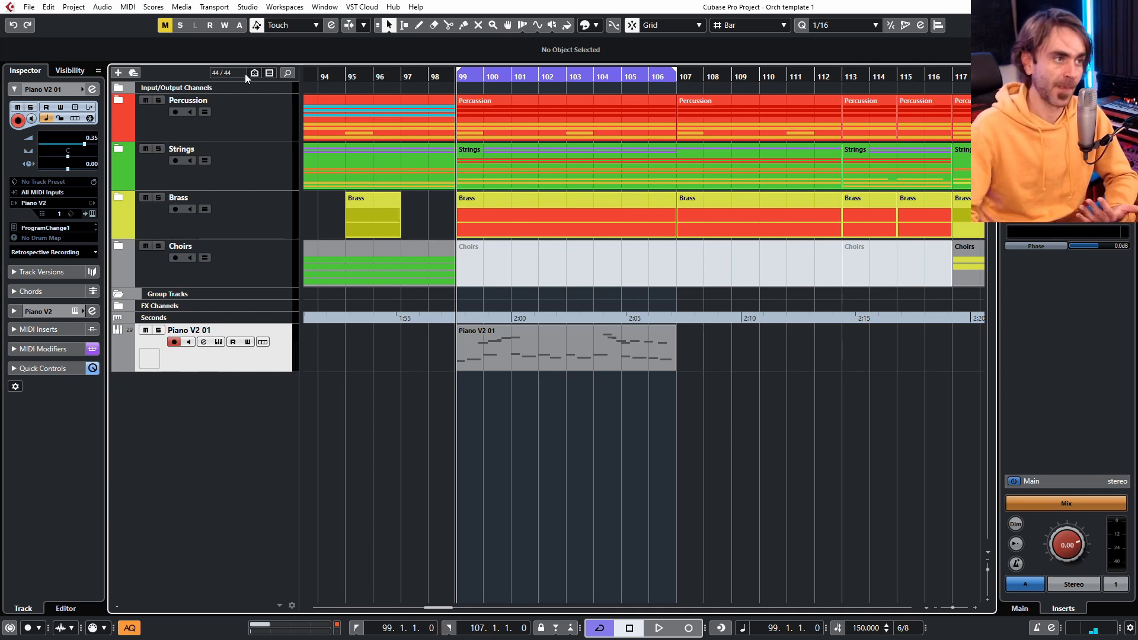
Step: Expand the Choirs folder and delete the muted All Strings parts between bars 99 and 117 on its four tracks
{"action": "left_click", "coordinate": [118, 245]}
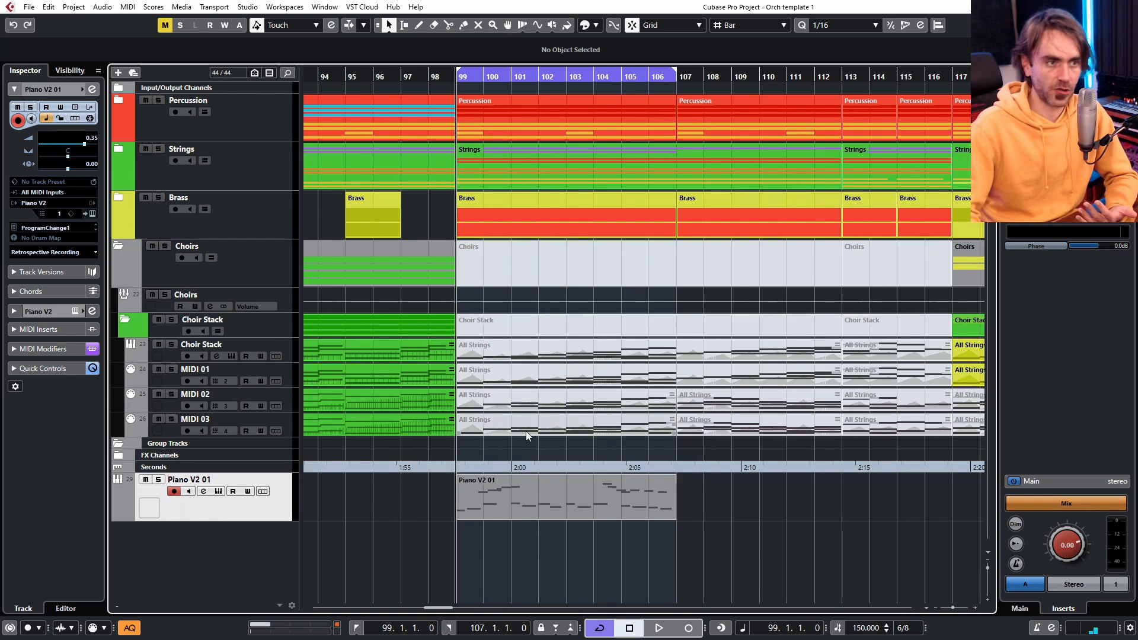
{"action": "left_click_drag", "start_coordinate": [525, 436], "coordinate": [901, 429]}
{"action": "key", "text": "Delete"}
{"action": "key", "text": "Delete"}
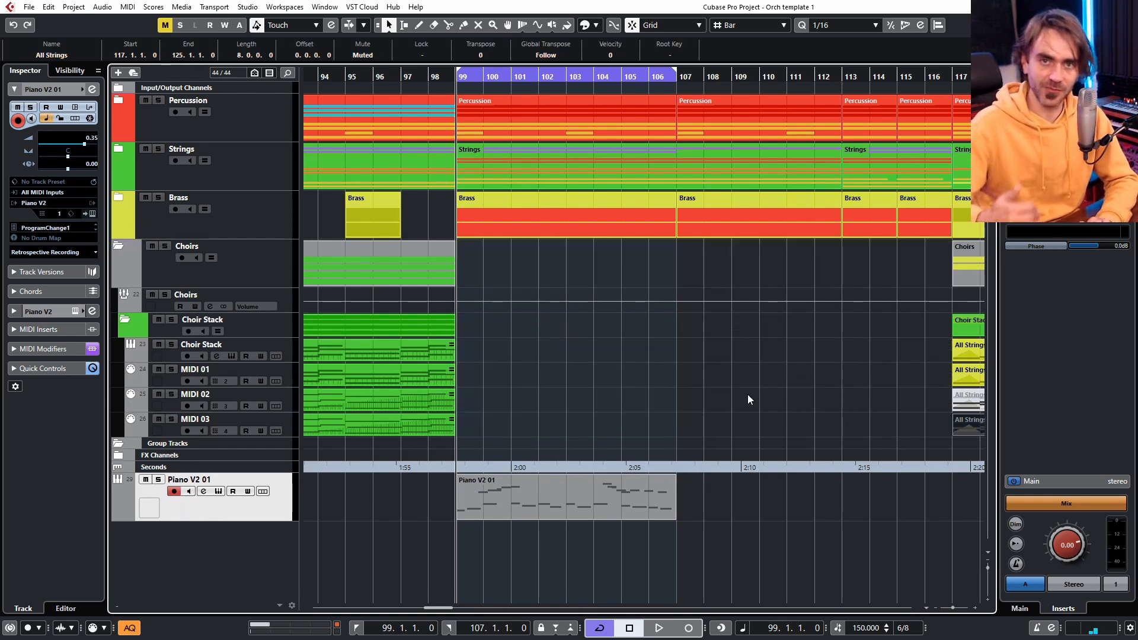
{"action": "left_click", "coordinate": [832, 393]}
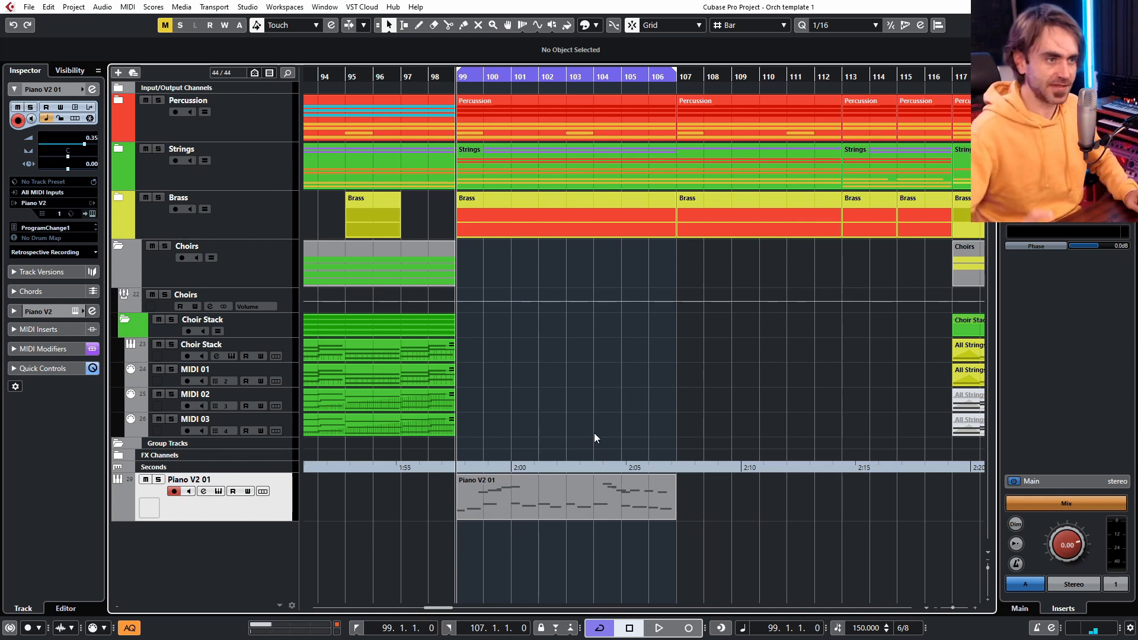
Step: Copy the Piano V2 01 part to the Choir Stack track at bar 99 and open the copy for note editing
{"action": "left_click_drag", "start_coordinate": [529, 488], "coordinate": [528, 353]}
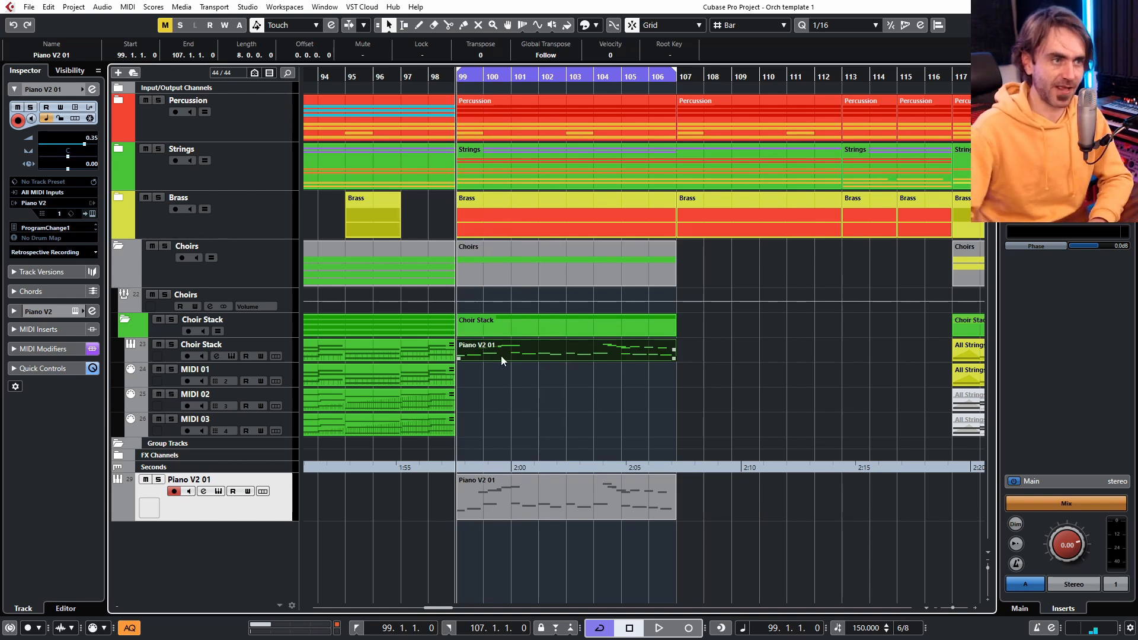
{"action": "double_click", "coordinate": [501, 354]}
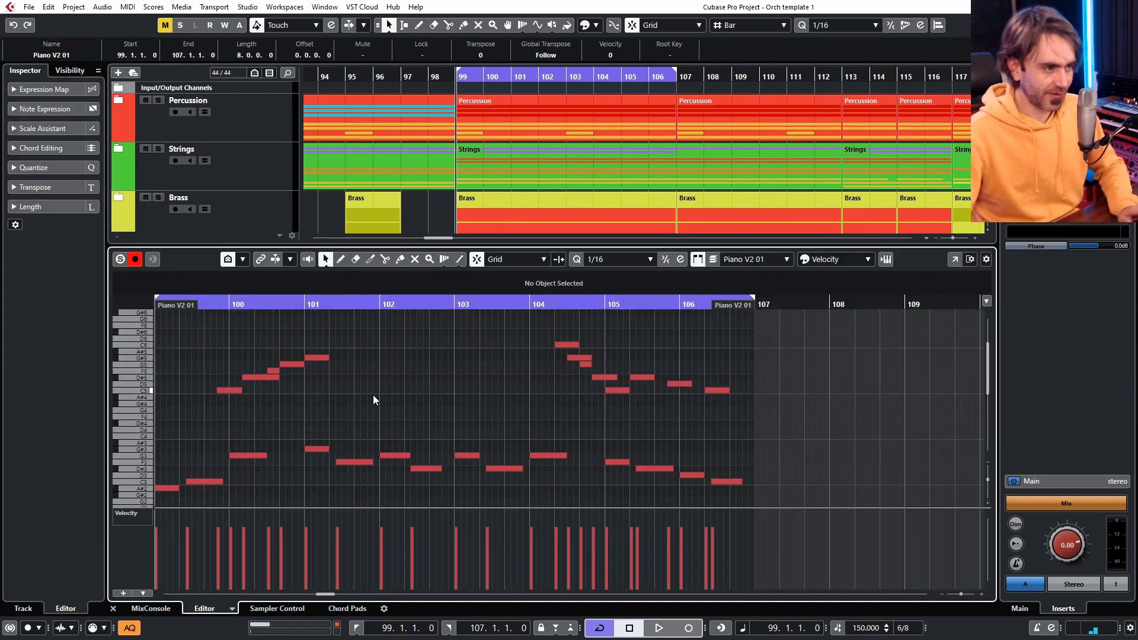
Step: Mute all upper answering notes in the Choir Stack copy of Piano V2 01 and close the note editor
{"action": "key", "text": "7"}
{"action": "left_click_drag", "start_coordinate": [330, 343], "coordinate": [215, 397]}
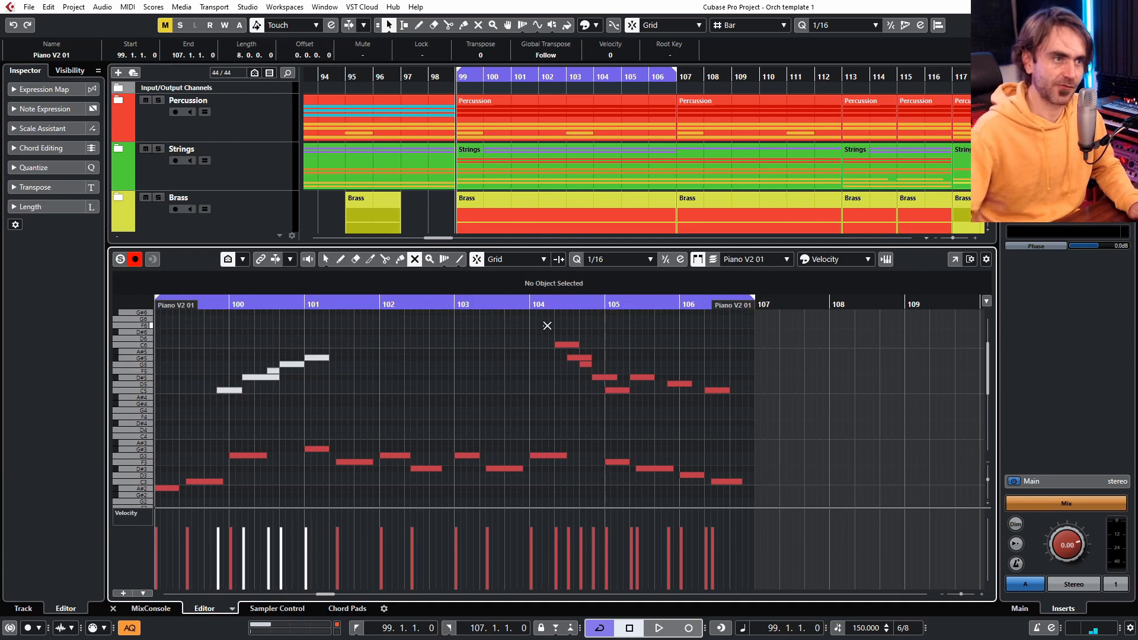
{"action": "left_click_drag", "start_coordinate": [547, 325], "coordinate": [794, 400]}
{"action": "key", "text": "1"}
{"action": "scroll", "coordinate": [475, 399], "scroll_direction": "down", "scroll_amount": 2}
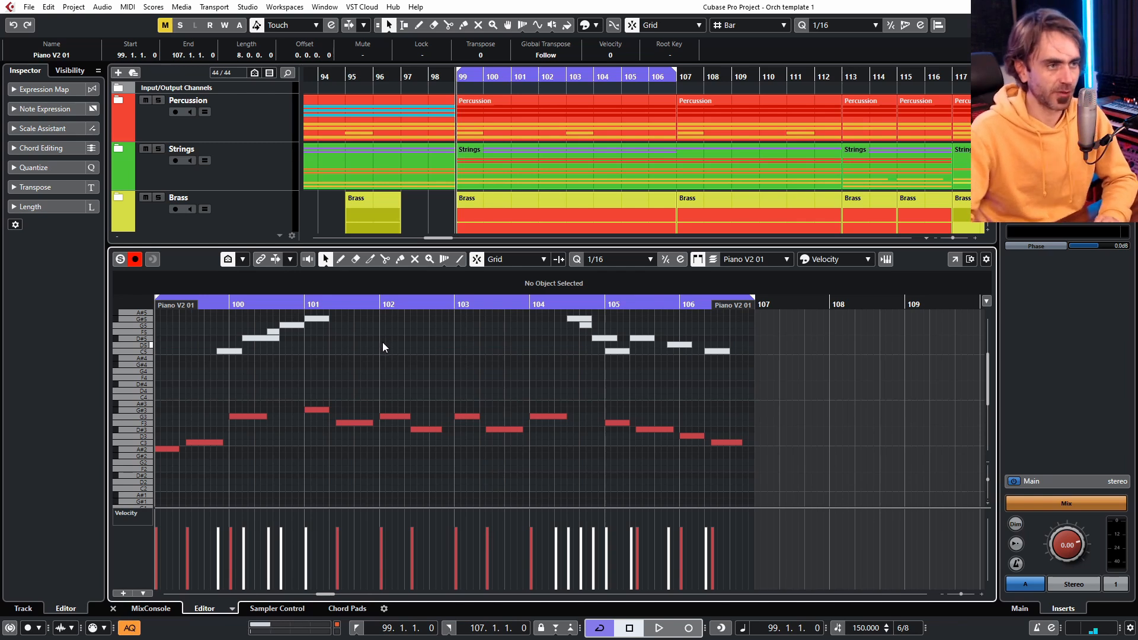
{"action": "left_click", "coordinate": [113, 608]}
{"action": "left_click", "coordinate": [642, 383]}
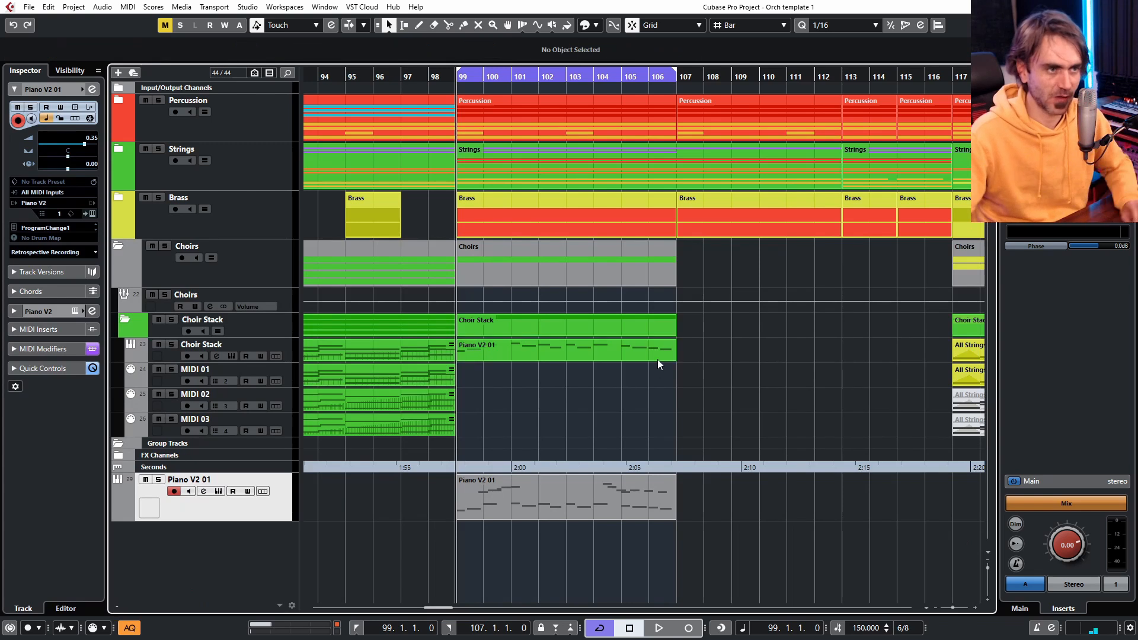
Step: Listen to the soloed Choir Stack melody in the loop and copy its part to the MIDI 01 track at bar 99
{"action": "key", "text": "ctrl+e"}
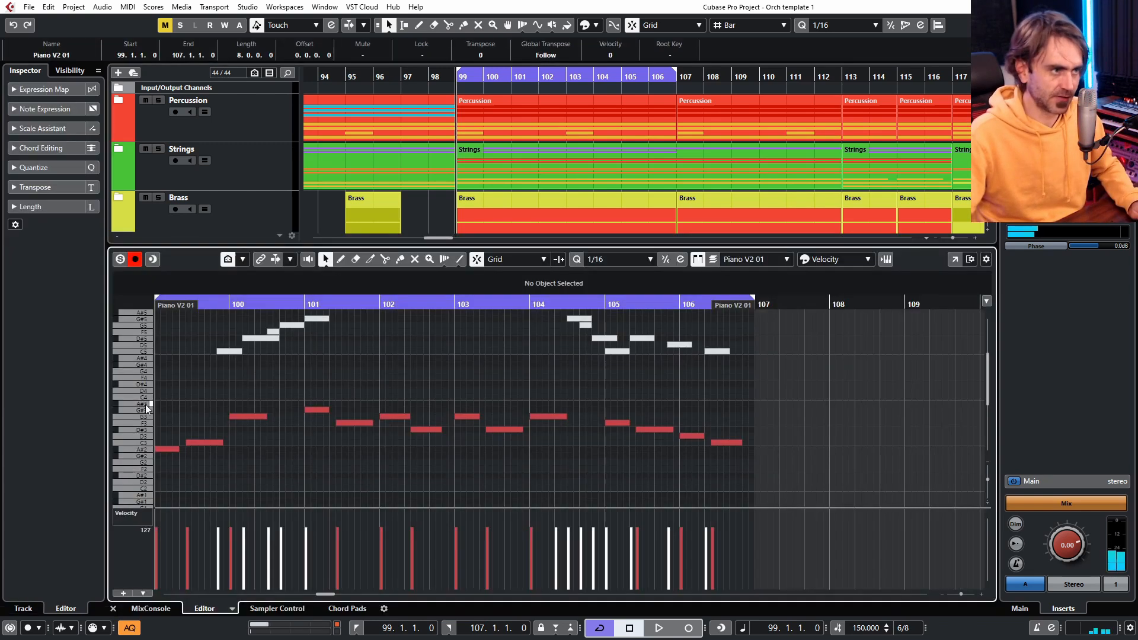
{"action": "key", "text": "space"}
{"action": "key", "text": "ctrl+e"}
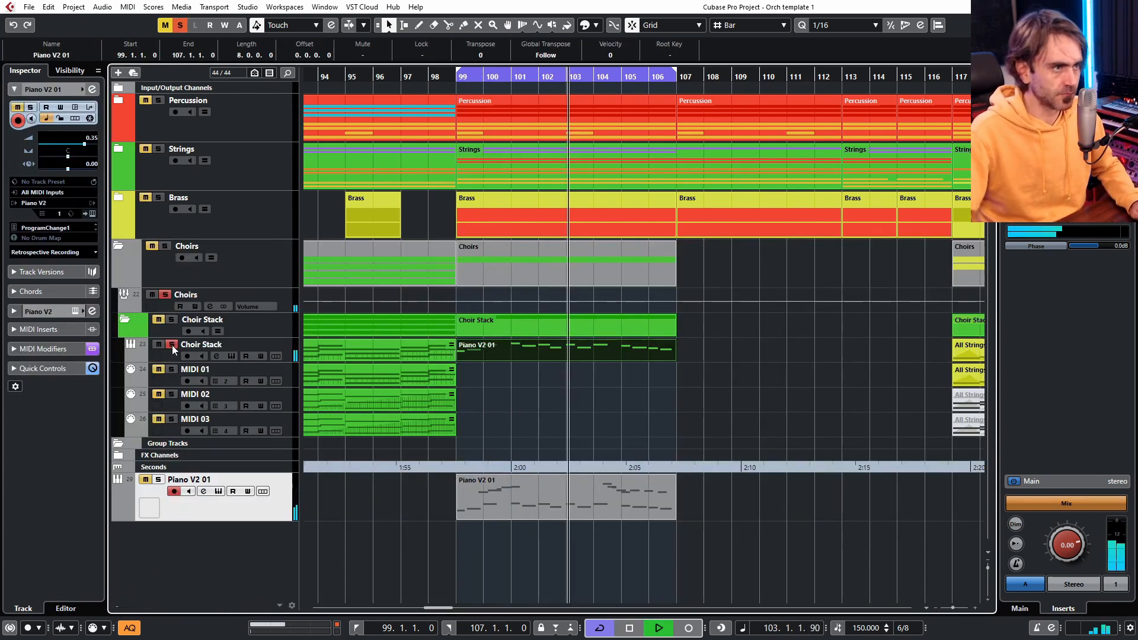
{"action": "left_click_drag", "start_coordinate": [569, 350], "coordinate": [569, 375]}
Step: Copy the part to MIDI 02 and MIDI 03 at bar 99 with the lower melody muted and the upper notes unmuted
{"action": "left_click_drag", "start_coordinate": [498, 373], "coordinate": [489, 397]}
{"action": "key", "text": "ctrl+e"}
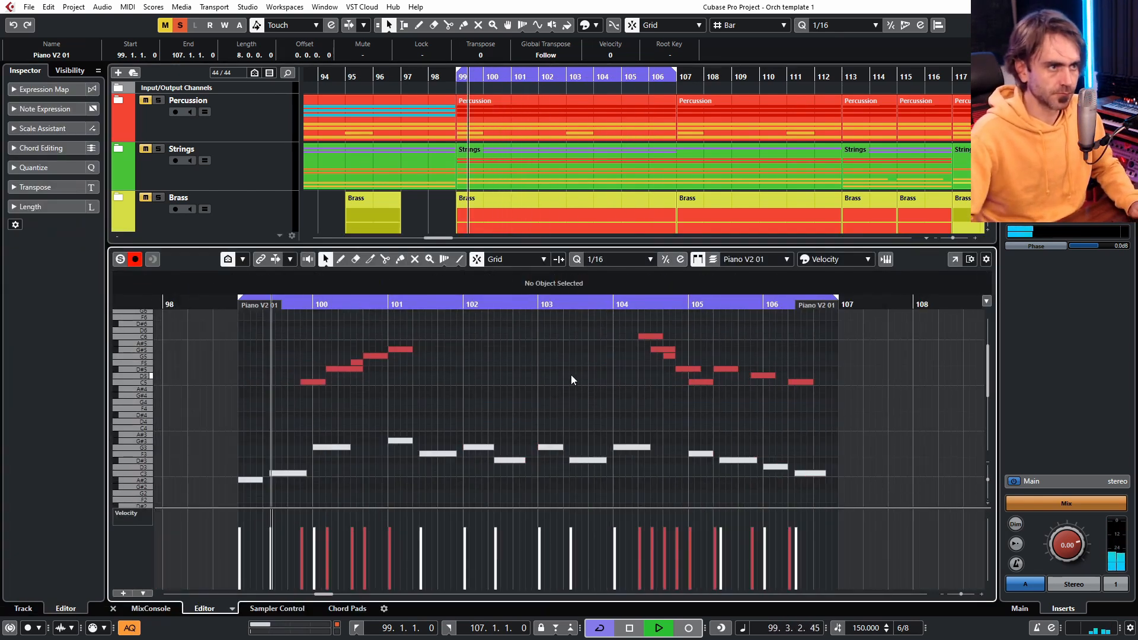
{"action": "key", "text": "ctrl+e"}
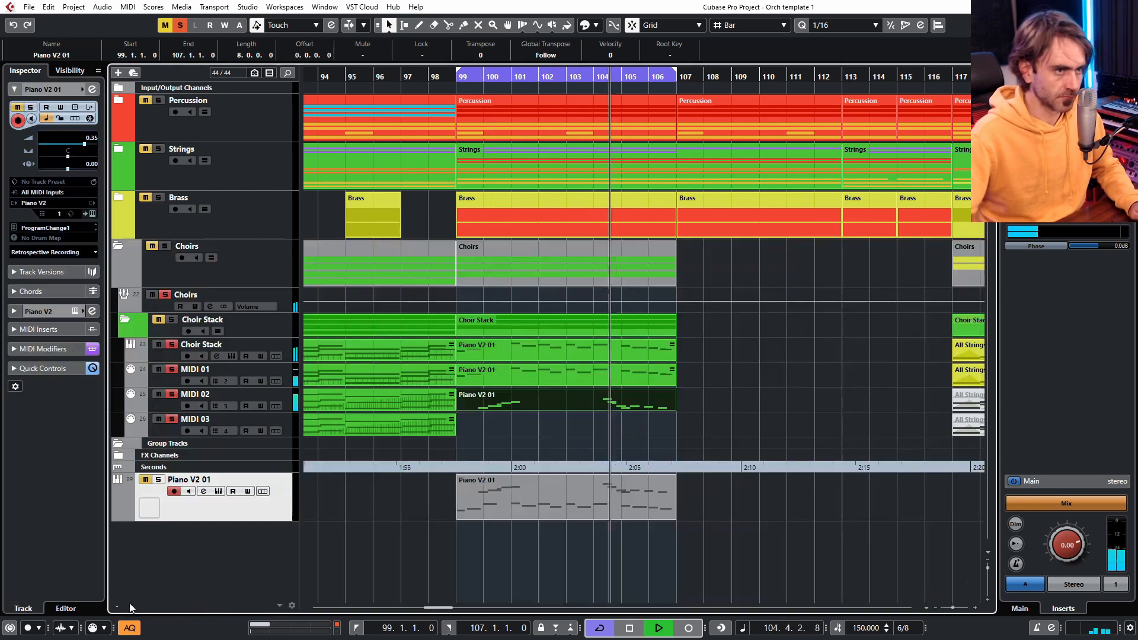
{"action": "left_click", "coordinate": [737, 408]}
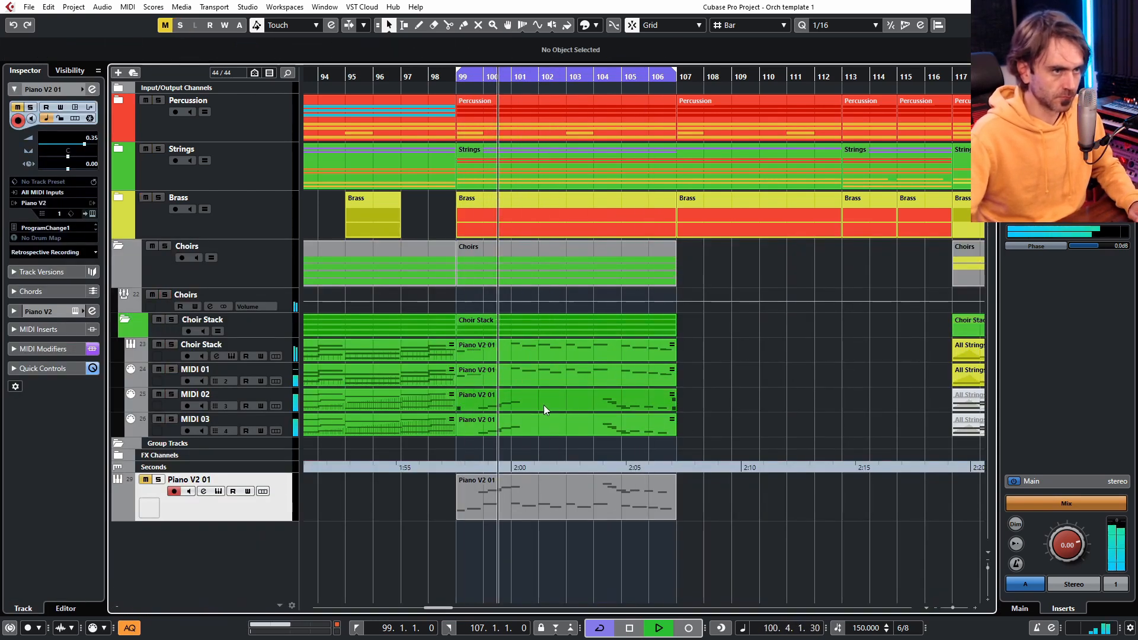
{"action": "key", "text": "space"}
Step: Expand the Strings folder and copy the MIDI 02 answering-notes part to the Strings Passes track at bar 99
{"action": "left_click", "coordinate": [118, 138]}
{"action": "left_click", "coordinate": [117, 148]}
{"action": "scroll", "coordinate": [493, 287], "scroll_direction": "down", "scroll_amount": 4}
{"action": "left_click", "coordinate": [516, 530]}
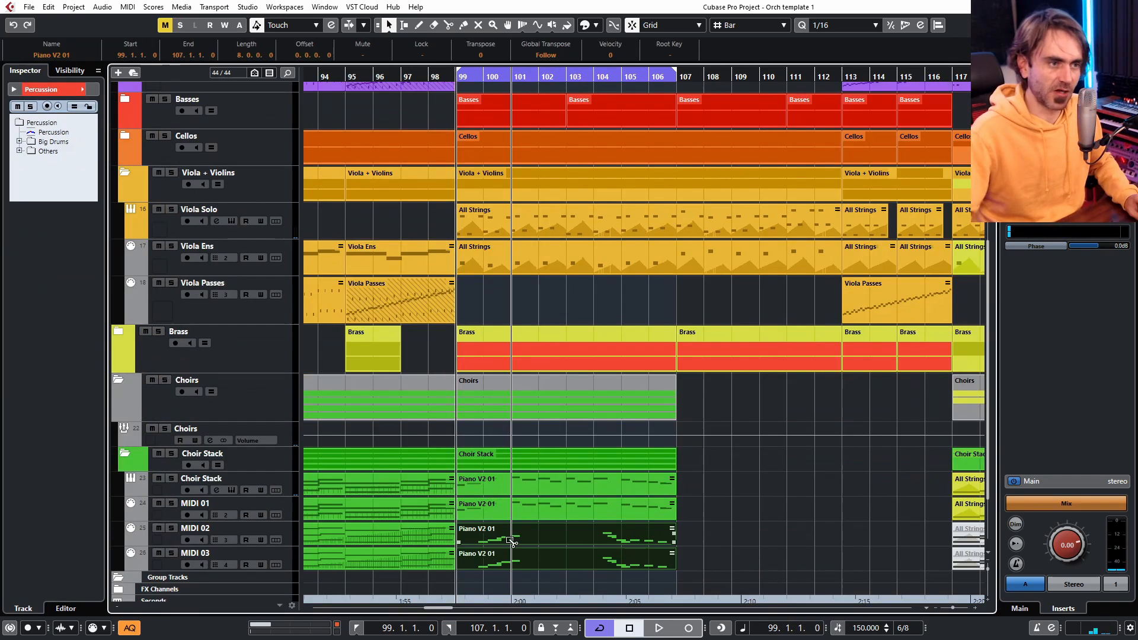
{"action": "left_click_drag", "start_coordinate": [521, 530], "coordinate": [534, 148]}
{"action": "key", "text": "space"}
Step: Replace the All Strings parts between bars 99 and 107 on the All Strings track with a copy of the Choir Stack melody part
{"action": "scroll", "coordinate": [560, 248], "scroll_direction": "up", "scroll_amount": 4}
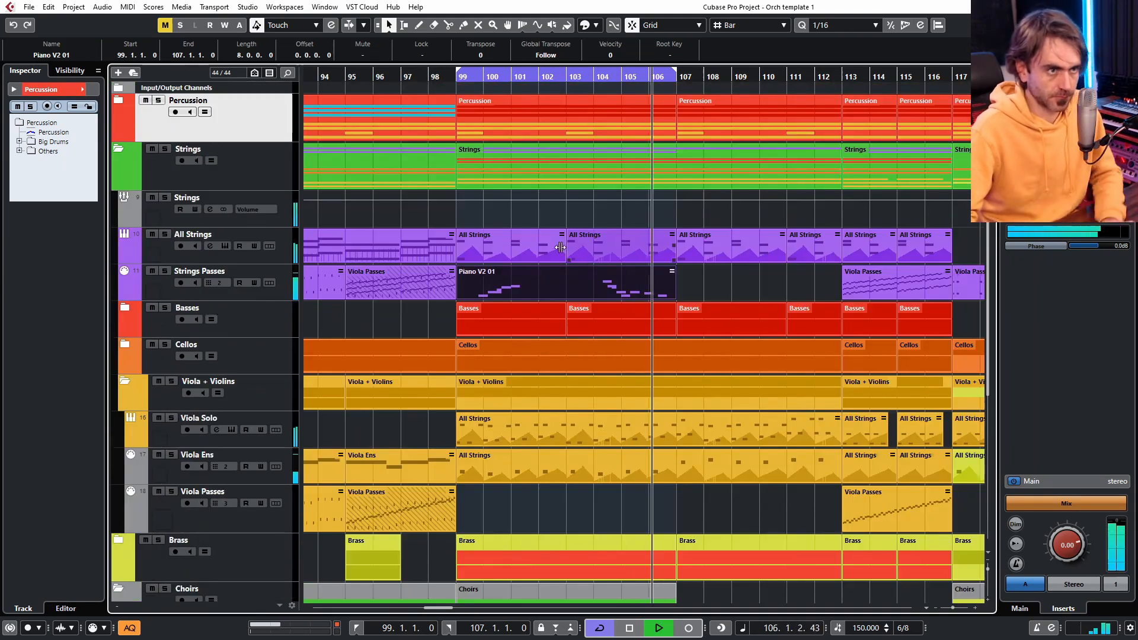
{"action": "left_click", "coordinate": [534, 247]}
{"action": "key", "text": "Delete"}
{"action": "key", "text": "Delete"}
{"action": "scroll", "coordinate": [548, 507], "scroll_direction": "down", "scroll_amount": 6}
{"action": "scroll", "coordinate": [534, 522], "scroll_direction": "up", "scroll_amount": 2}
{"action": "left_click_drag", "start_coordinate": [507, 543], "coordinate": [507, 108]}
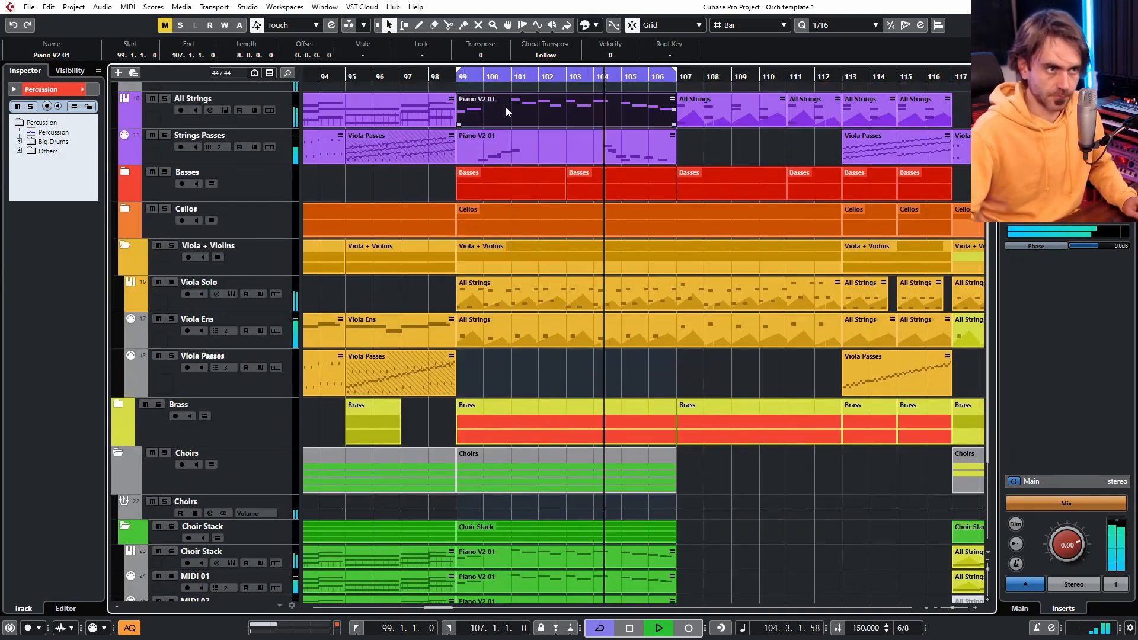
Step: Open the new All Strings track part during playback and duplicate its lower melody one octave higher
{"action": "key", "text": "space"}
{"action": "key", "text": "g"}
{"action": "key", "text": "space"}
{"action": "double_click", "coordinate": [557, 118]}
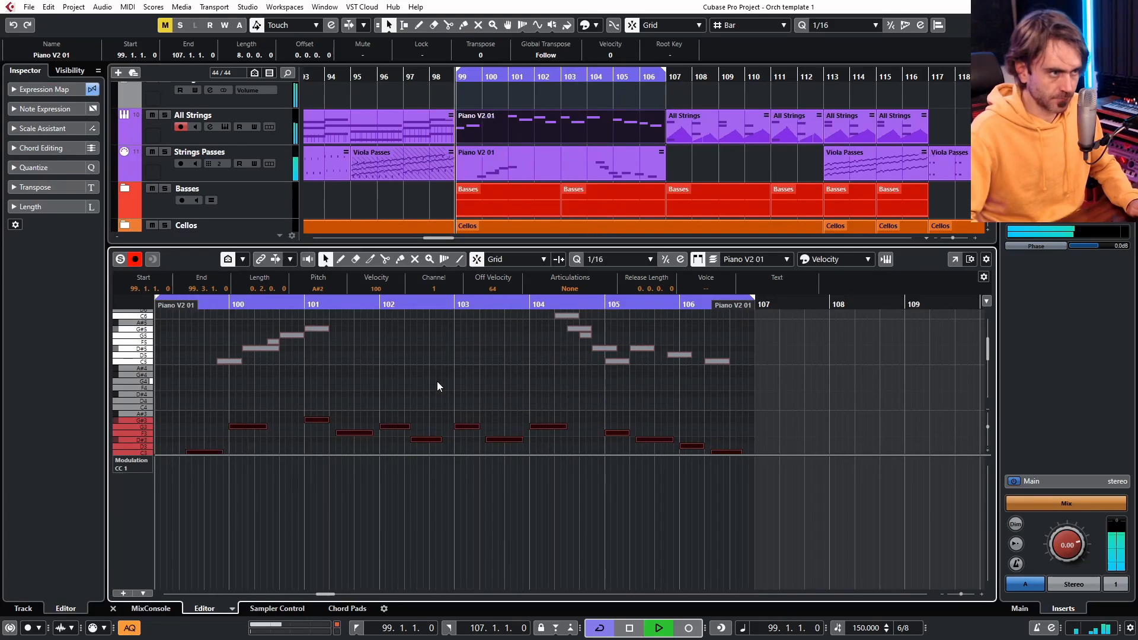
{"action": "left_click_drag", "start_coordinate": [166, 430], "coordinate": [180, 385]}
{"action": "left_click", "coordinate": [289, 418]}
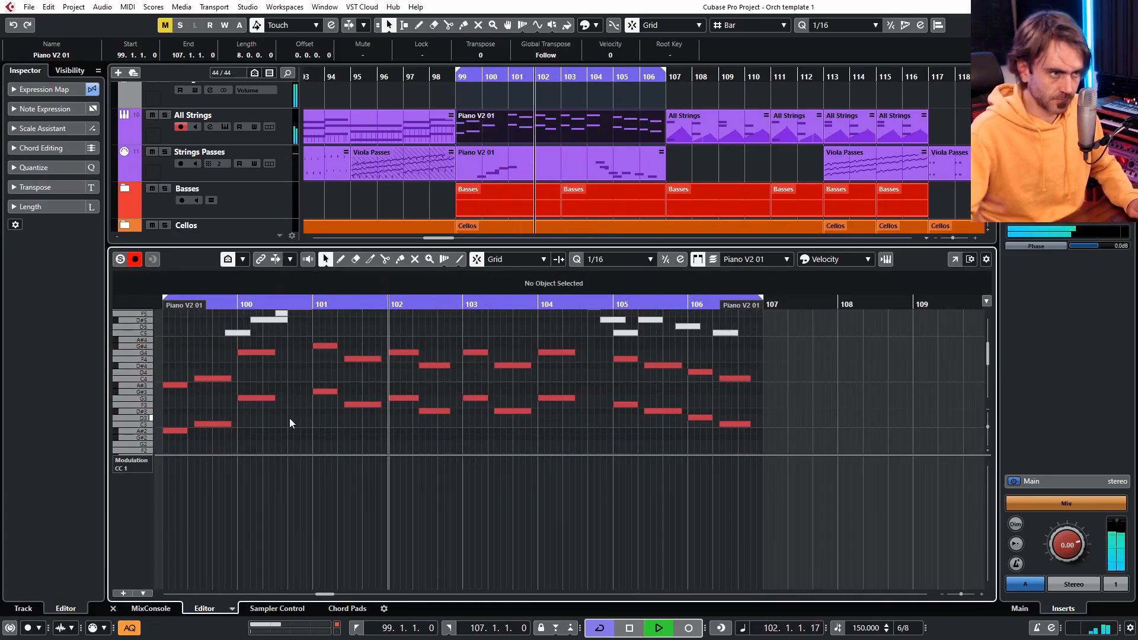
Step: Transpose all notes in the All Strings track part down one octave and lengthen them so they overlap
{"action": "key", "text": "ctrl+a"}
{"action": "key", "text": "shift+Down"}
{"action": "left_click_drag", "start_coordinate": [274, 416], "coordinate": [307, 415]}
{"action": "left_click", "coordinate": [211, 426]}
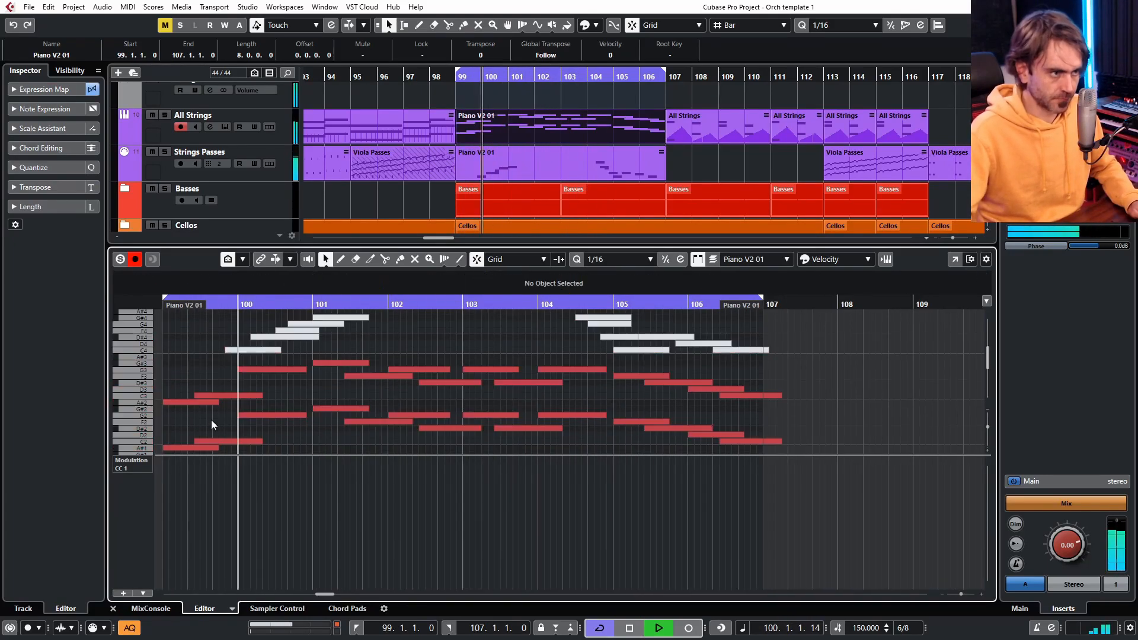
Step: Solo All Strings, draw modulation swells over bars 99 and 100, and shorten the first melody notes to end where the next ones start
{"action": "left_click", "coordinate": [458, 260]}
{"action": "key", "text": "s"}
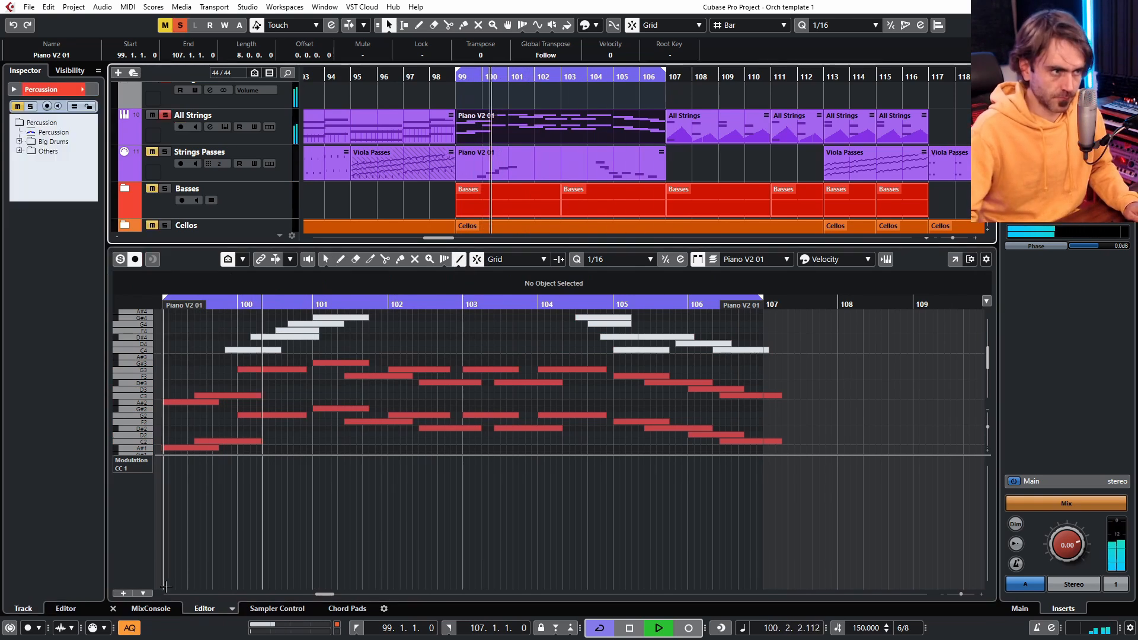
{"action": "left_click_drag", "start_coordinate": [163, 584], "coordinate": [311, 587]}
{"action": "key", "text": "1"}
{"action": "scroll", "coordinate": [199, 403], "scroll_direction": "down", "scroll_amount": 4}
{"action": "left_click_drag", "start_coordinate": [178, 391], "coordinate": [189, 323]}
{"action": "left_click_drag", "start_coordinate": [218, 372], "coordinate": [194, 372]}
{"action": "scroll", "coordinate": [239, 394], "scroll_direction": "up", "scroll_amount": 3}
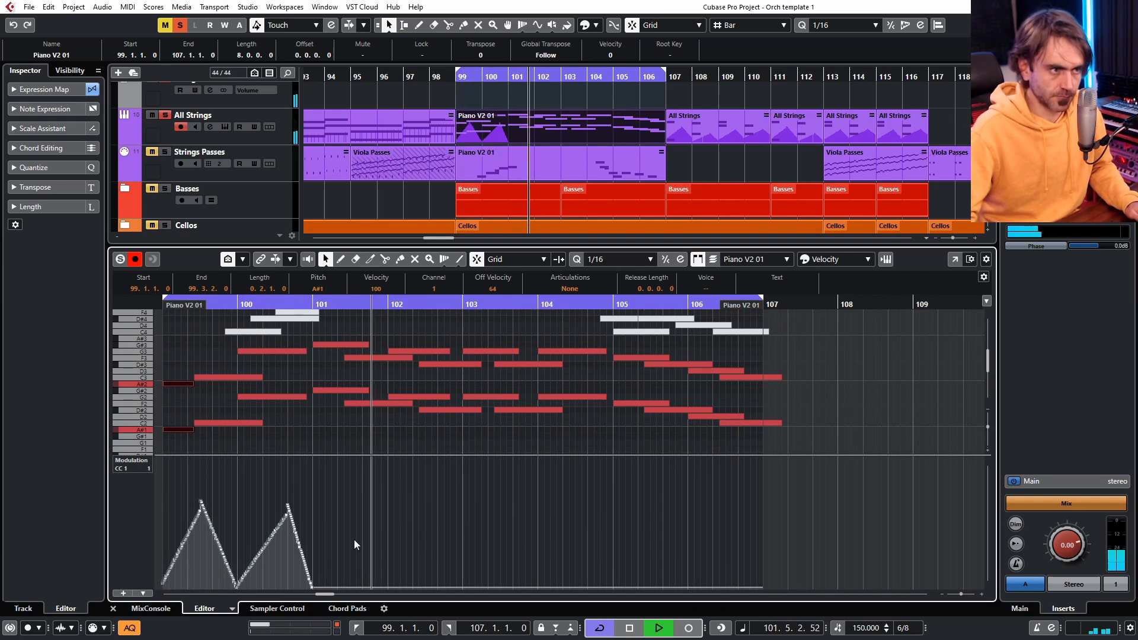
Step: Draw a longer modulation swell across bars 101 and 102 and shorten the overlapping melody notes through bar 103
{"action": "mouse_move", "coordinate": [412, 403]}
{"action": "left_mouse_down"}
{"action": "mouse_move", "coordinate": [388, 403]}
{"action": "mouse_move", "coordinate": [419, 396]}
{"action": "mouse_move", "coordinate": [462, 409]}
{"action": "left_mouse_up"}
{"action": "key", "text": "space"}
{"action": "key", "text": "8"}
{"action": "mouse_move", "coordinate": [311, 586]}
{"action": "left_mouse_down"}
{"action": "mouse_move", "coordinate": [419, 521]}
{"action": "mouse_move", "coordinate": [457, 601]}
{"action": "mouse_move", "coordinate": [462, 587]}
{"action": "left_mouse_up"}
{"action": "key", "text": "1"}
{"action": "left_click_drag", "start_coordinate": [468, 346], "coordinate": [534, 413]}
{"action": "left_click_drag", "start_coordinate": [561, 410], "coordinate": [537, 410]}
Step: Draw modulation swells over bars 103 to 106, shorten the remaining overlapping melody notes, and close the note editor
{"action": "key", "text": "8"}
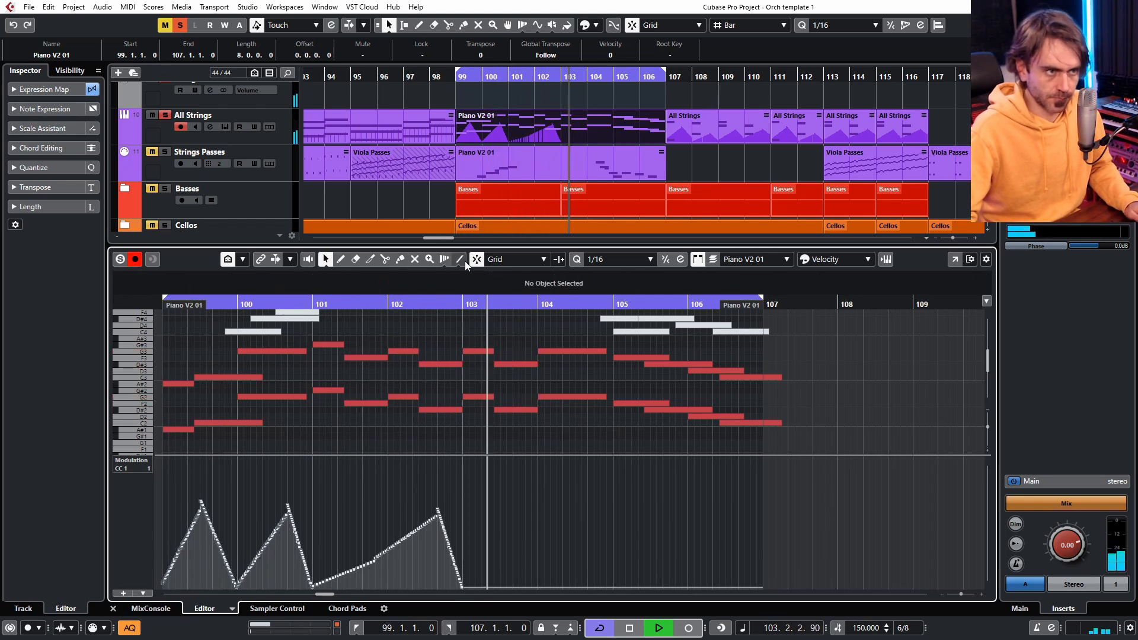
{"action": "left_click_drag", "start_coordinate": [462, 587], "coordinate": [600, 530]}
{"action": "key", "text": "1"}
{"action": "mouse_move", "coordinate": [797, 346]}
{"action": "left_mouse_down"}
{"action": "mouse_move", "coordinate": [630, 444]}
{"action": "mouse_move", "coordinate": [629, 469]}
{"action": "left_mouse_up"}
{"action": "left_click_drag", "start_coordinate": [782, 423], "coordinate": [756, 423]}
{"action": "key", "text": "8"}
{"action": "left_click_drag", "start_coordinate": [587, 530], "coordinate": [612, 587]}
{"action": "mouse_move", "coordinate": [612, 587]}
{"action": "left_mouse_down"}
{"action": "mouse_move", "coordinate": [738, 509]}
{"action": "mouse_move", "coordinate": [756, 587]}
{"action": "left_mouse_up"}
{"action": "left_click", "coordinate": [112, 608]}
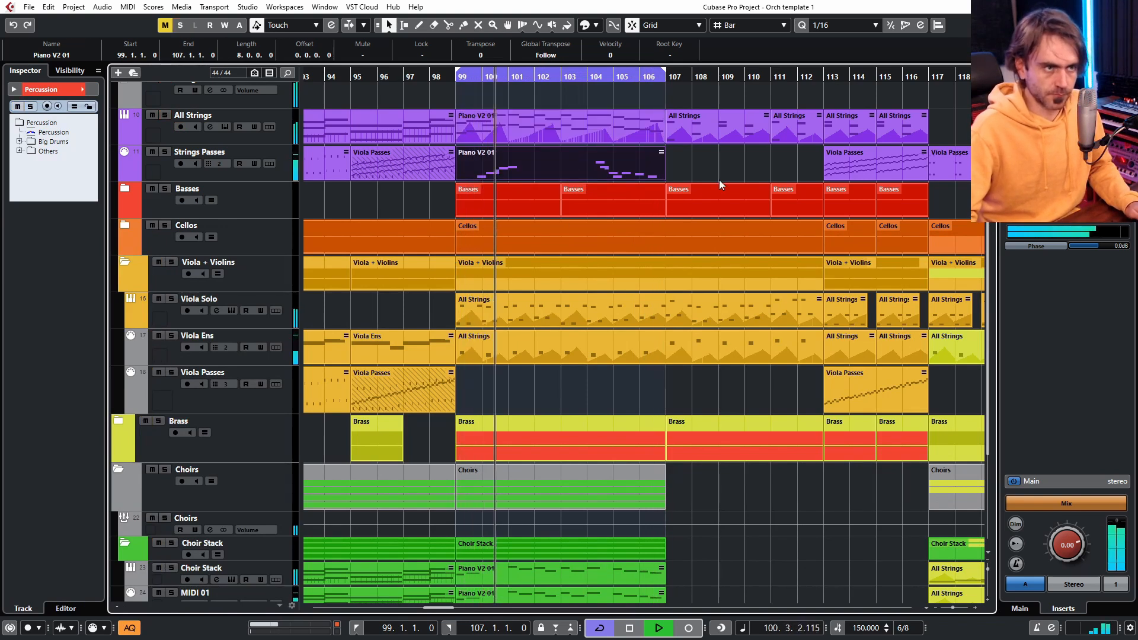
{"action": "left_click", "coordinate": [702, 165]}
{"action": "left_click", "coordinate": [525, 173]}
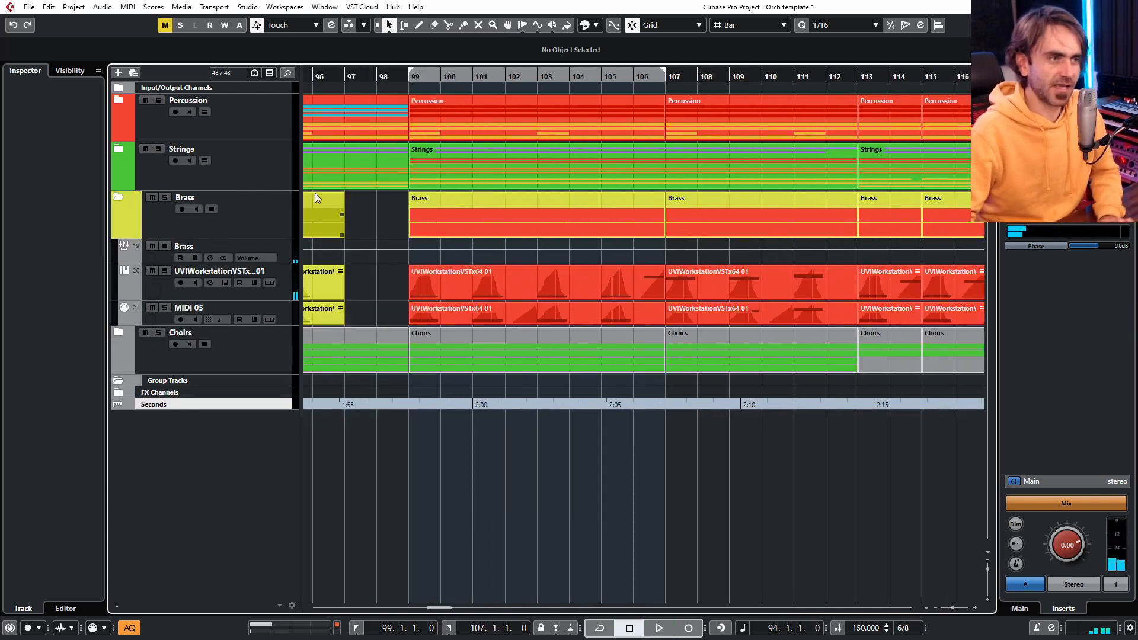
Step: Delete the parts between bars 99 and 107 on both brass tracks and expand the Choirs folder
{"action": "left_click_drag", "start_coordinate": [371, 274], "coordinate": [415, 312]}
{"action": "key", "text": "Delete"}
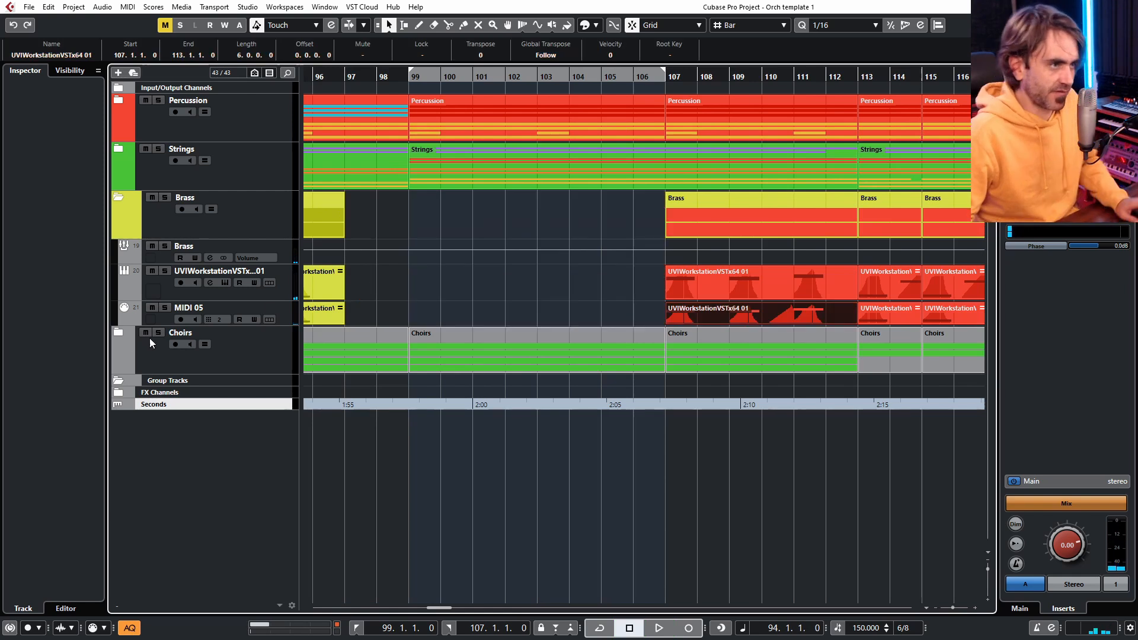
{"action": "left_click", "coordinate": [116, 336]}
{"action": "scroll", "coordinate": [765, 342], "scroll_direction": "up", "scroll_amount": 3}
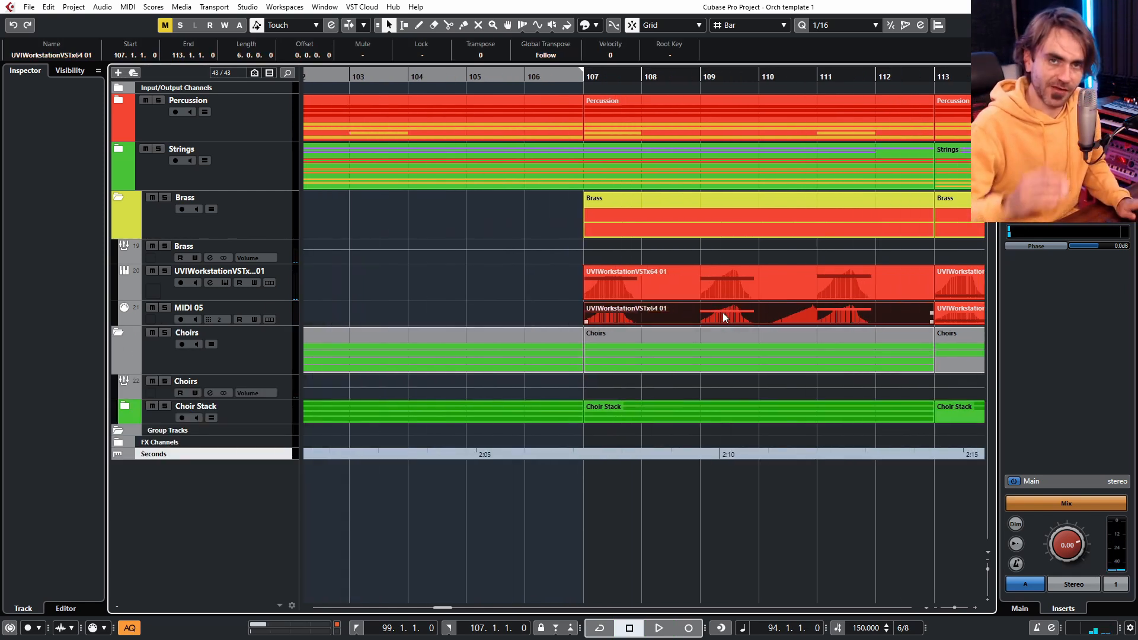
Step: Expand the Choir Stack folder and copy its melody part to the UVIWorkstation brass track at bar 99
{"action": "scroll", "coordinate": [723, 311], "scroll_direction": "left", "scroll_amount": 3}
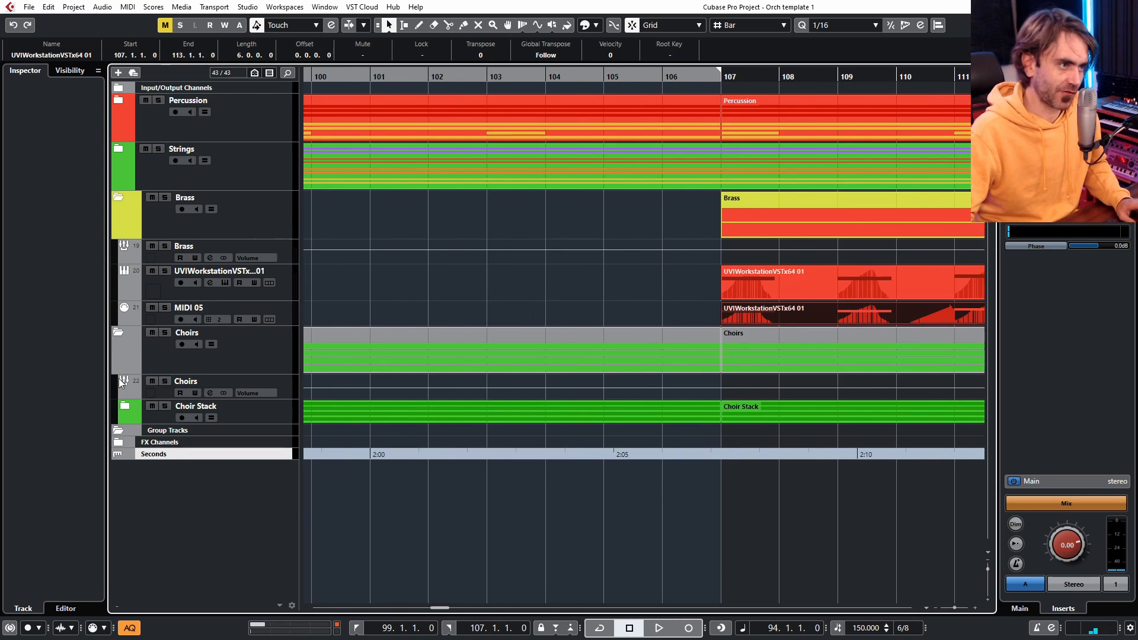
{"action": "left_click", "coordinate": [126, 407]}
{"action": "scroll", "coordinate": [628, 514], "scroll_direction": "left", "scroll_amount": 6}
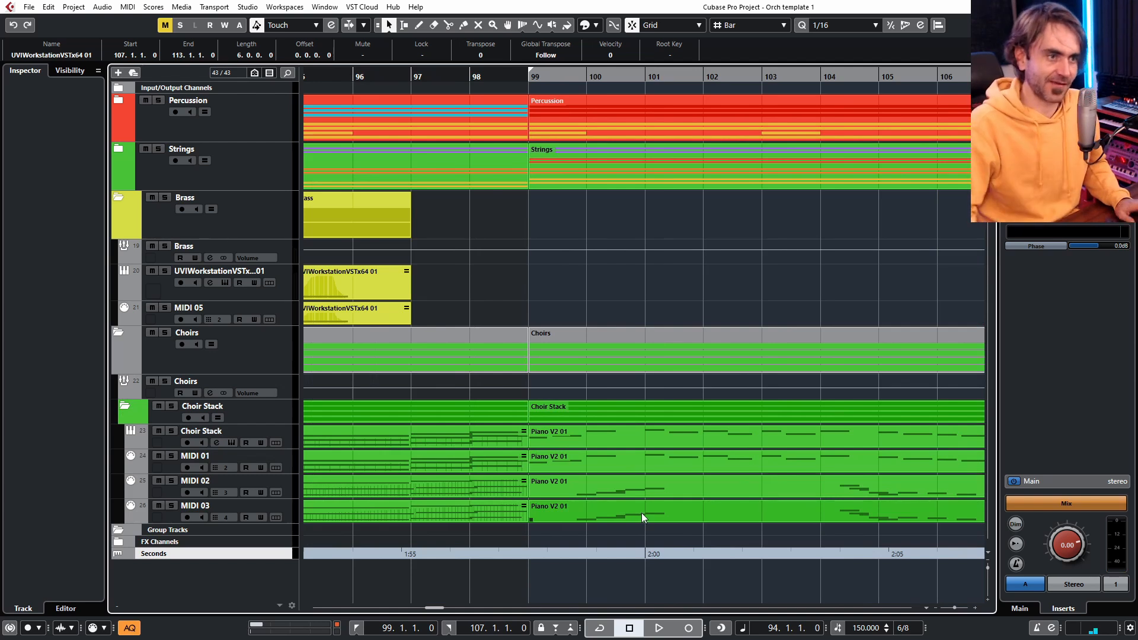
{"action": "scroll", "coordinate": [575, 497], "scroll_direction": "down", "scroll_amount": 3}
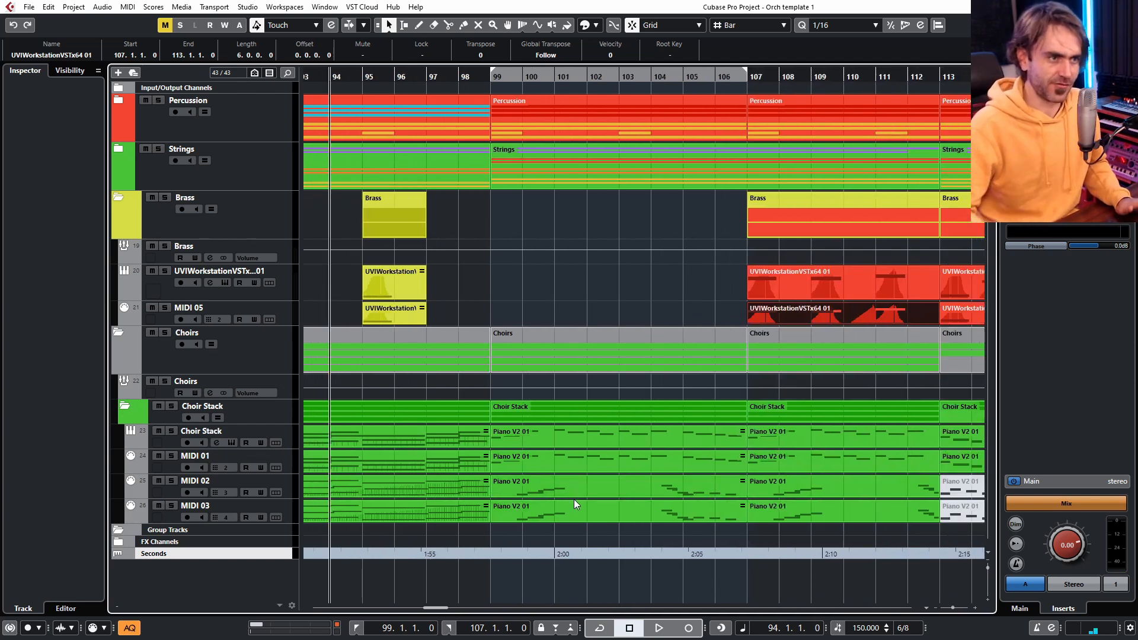
{"action": "left_click_drag", "start_coordinate": [528, 441], "coordinate": [574, 270]}
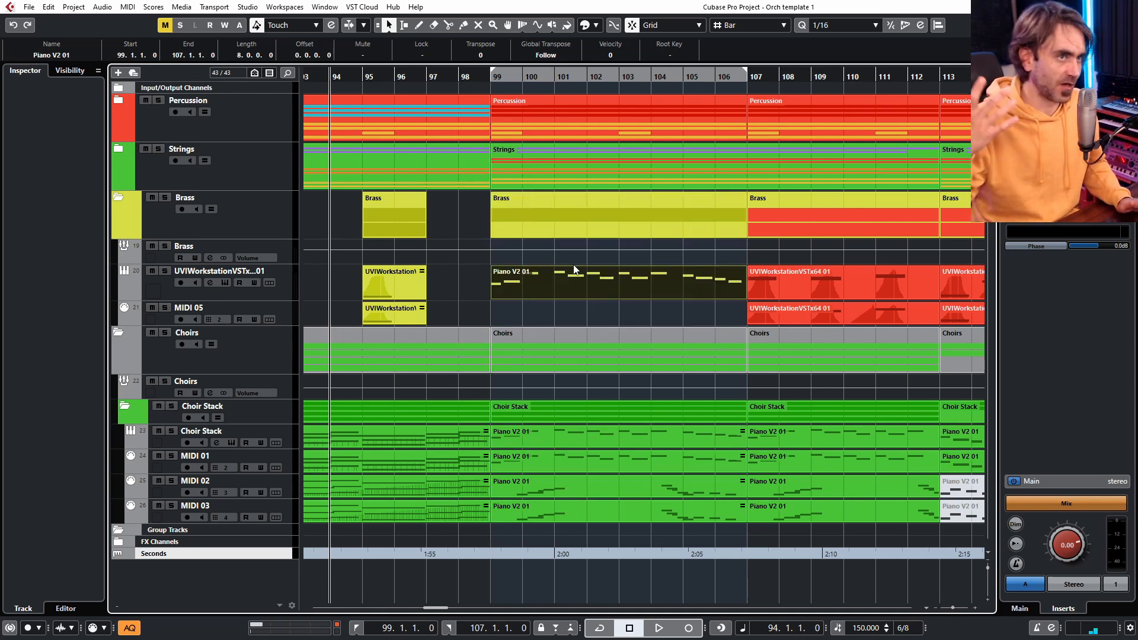
Step: Solo the Brass folder and show the CC 1 (Modulation) lane of the copied brass part during loop playback
{"action": "left_click", "coordinate": [166, 199]}
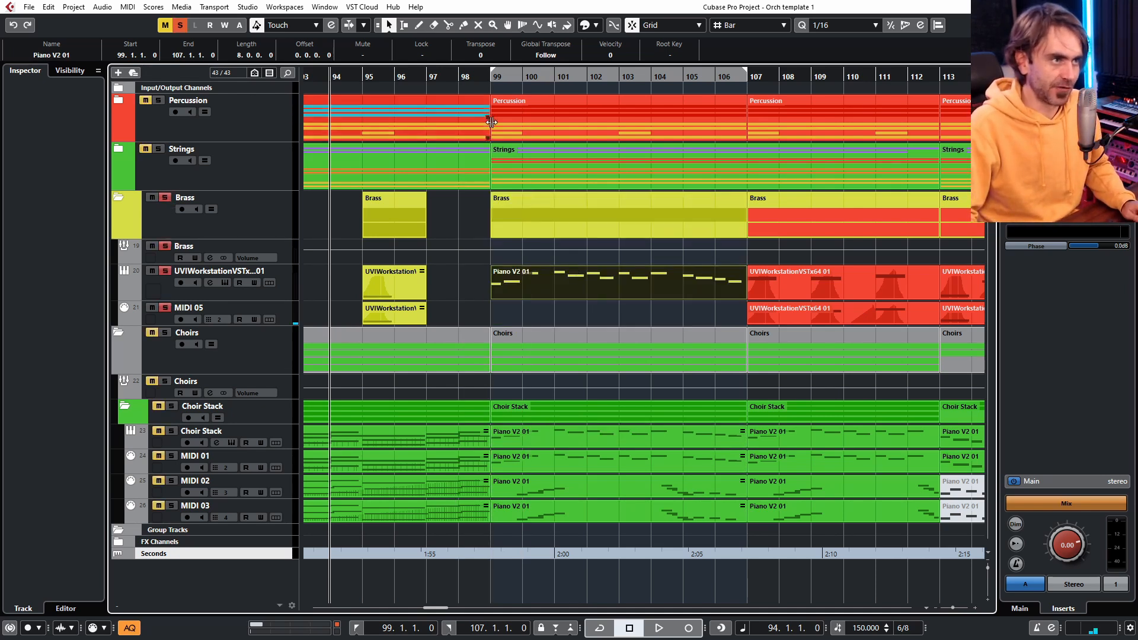
{"action": "left_click", "coordinate": [492, 75]}
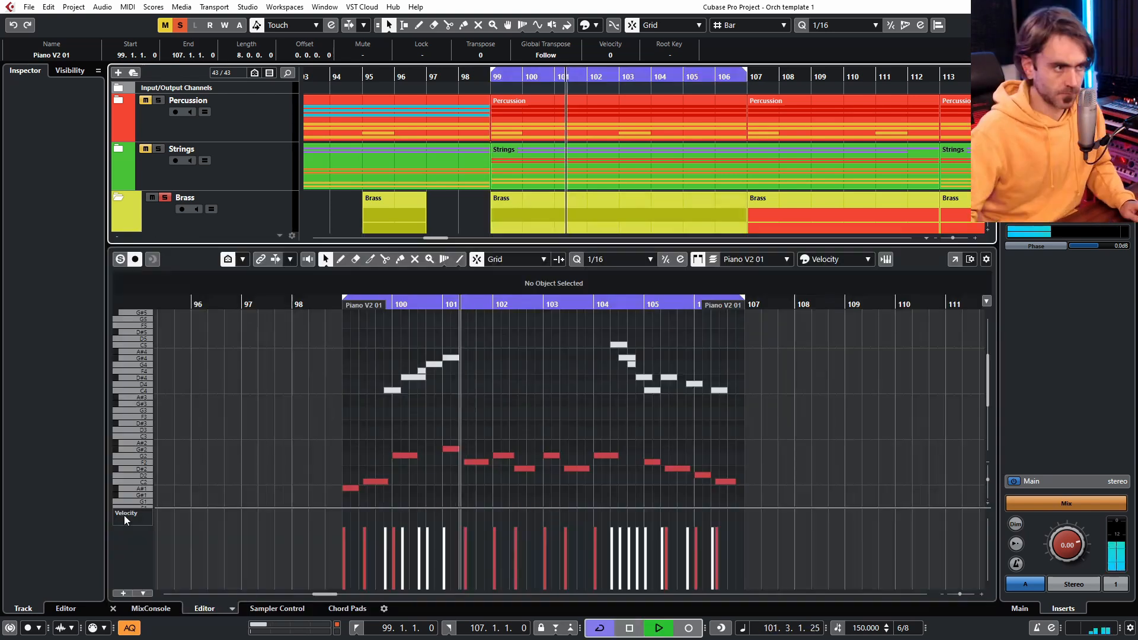
{"action": "left_click", "coordinate": [125, 517]}
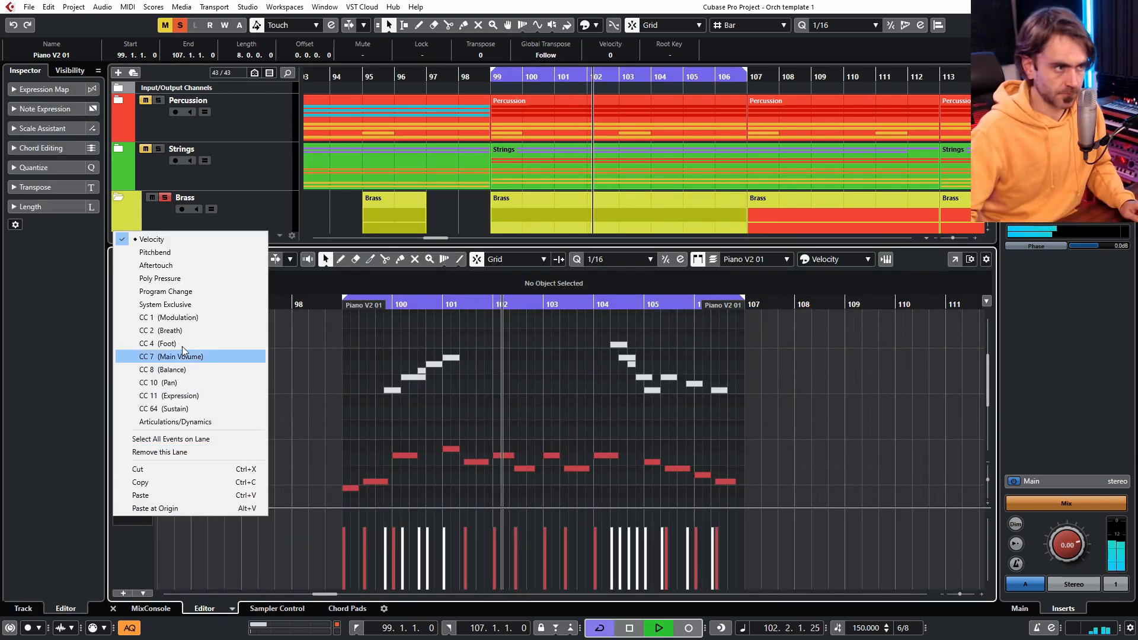
{"action": "left_click", "coordinate": [185, 317]}
{"action": "scroll", "coordinate": [393, 553], "scroll_direction": "up", "scroll_amount": 2}
{"action": "key", "text": "space"}
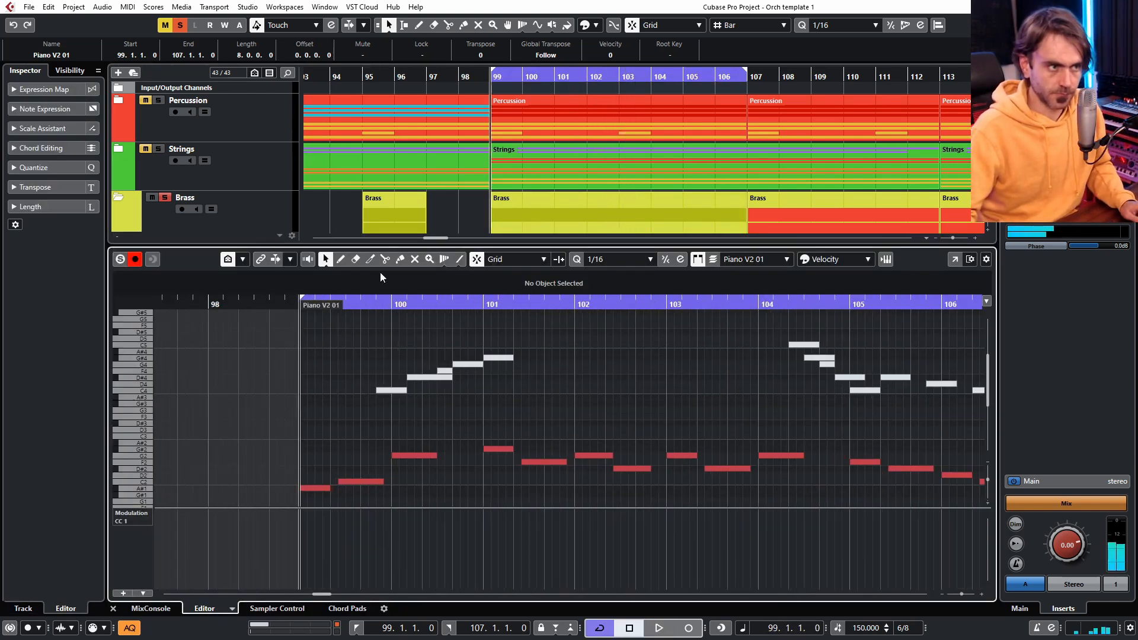
Step: Draw a modulation ramp rising to 127 under the first brass note at bar 99 and play it back
{"action": "left_click", "coordinate": [460, 259]}
{"action": "key", "text": "h"}
{"action": "key", "text": "h"}
{"action": "key", "text": "space"}
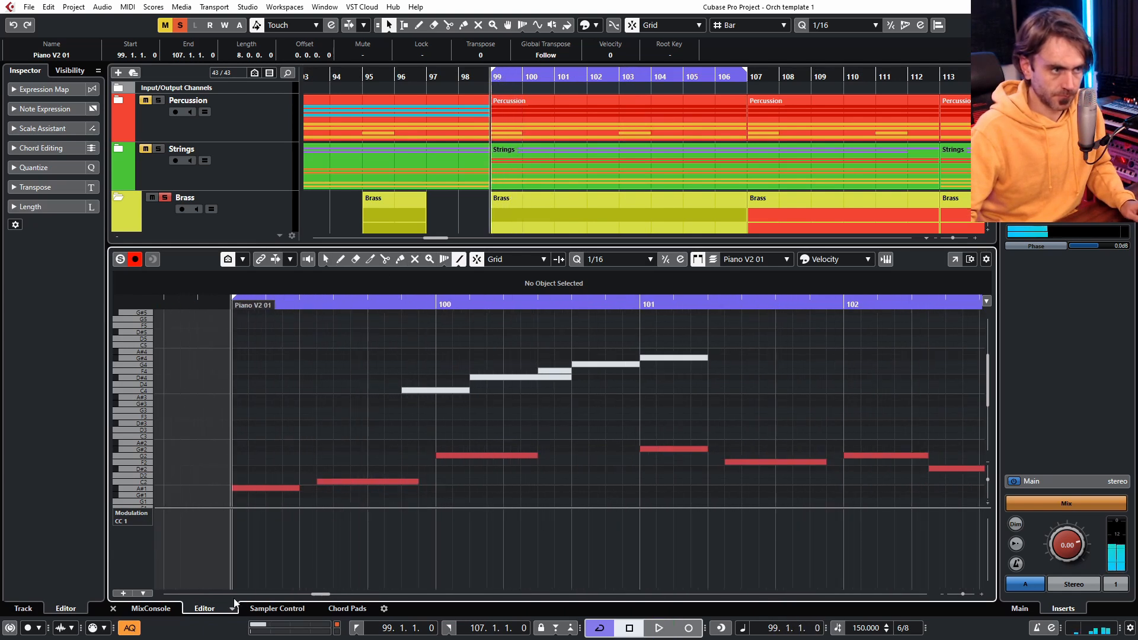
{"action": "left_click_drag", "start_coordinate": [297, 508], "coordinate": [298, 509]}
{"action": "key", "text": "space"}
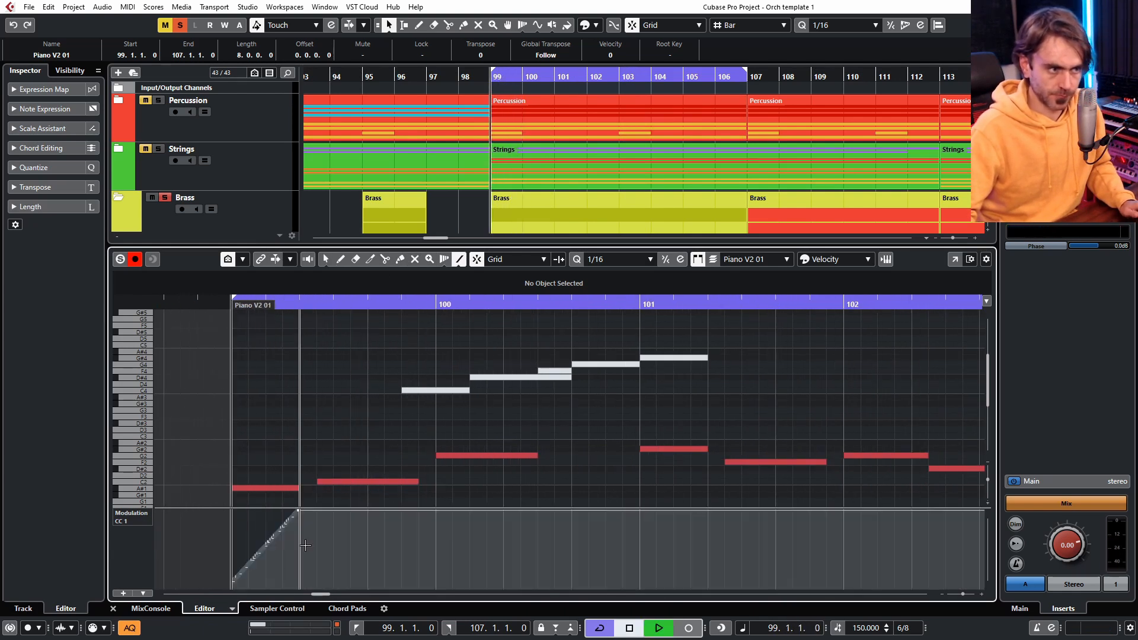
{"action": "key", "text": "space"}
{"action": "key", "text": "space"}
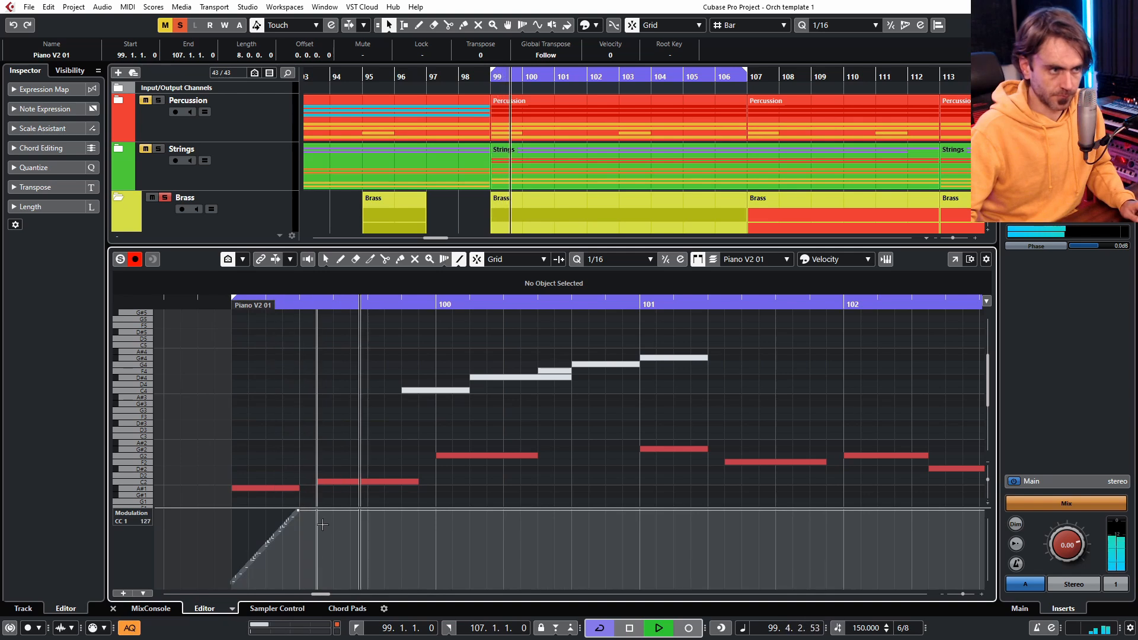
Step: Draw separate rising modulation ramps under the low brass notes from the second note of bar 99 through bar 102
{"action": "mouse_move", "coordinate": [317, 508]}
{"action": "left_mouse_down"}
{"action": "mouse_move", "coordinate": [364, 562]}
{"action": "mouse_move", "coordinate": [418, 574]}
{"action": "mouse_move", "coordinate": [592, 527]}
{"action": "left_mouse_up"}
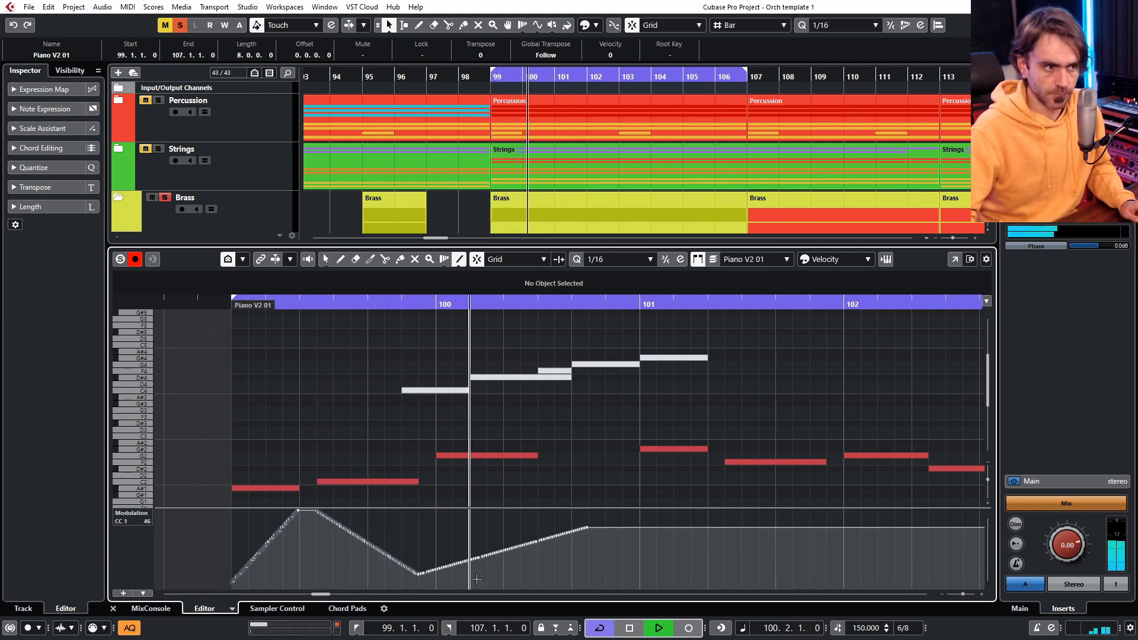
{"action": "left_click_drag", "start_coordinate": [316, 564], "coordinate": [419, 527]}
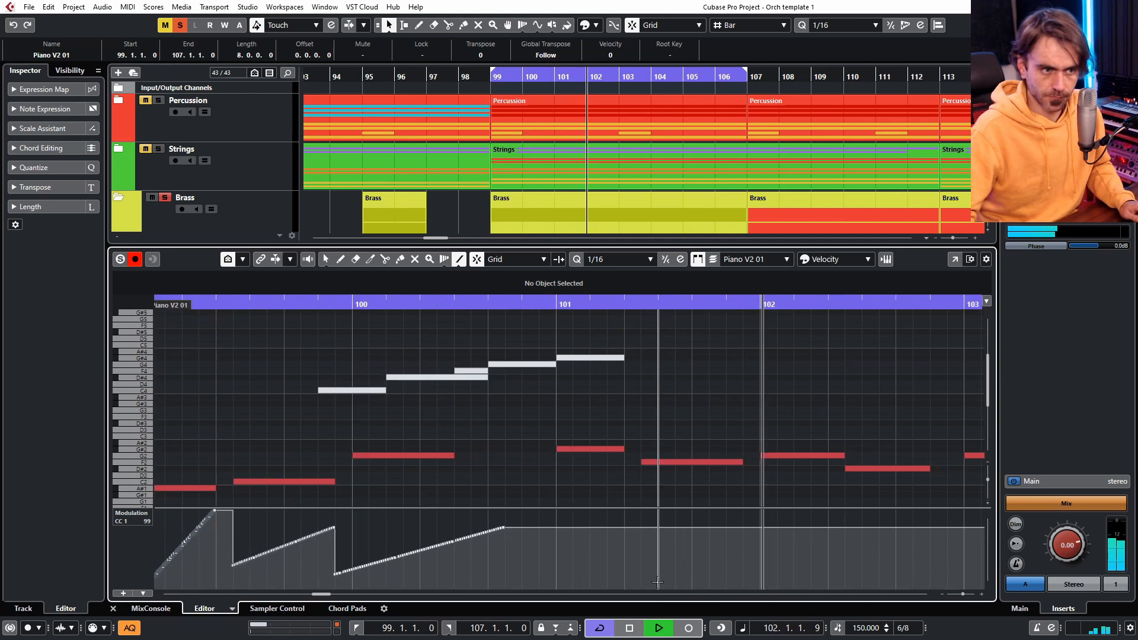
{"action": "left_click_drag", "start_coordinate": [624, 582], "coordinate": [760, 529]}
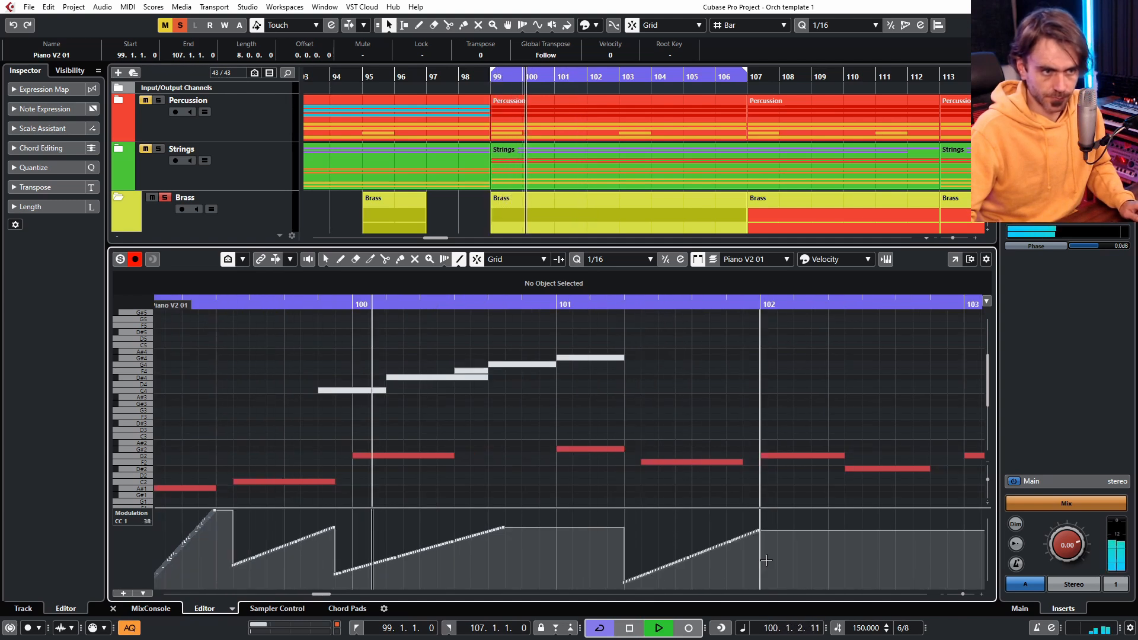
{"action": "left_click_drag", "start_coordinate": [760, 584], "coordinate": [843, 551]}
{"action": "left_click_drag", "start_coordinate": [828, 575], "coordinate": [912, 540]}
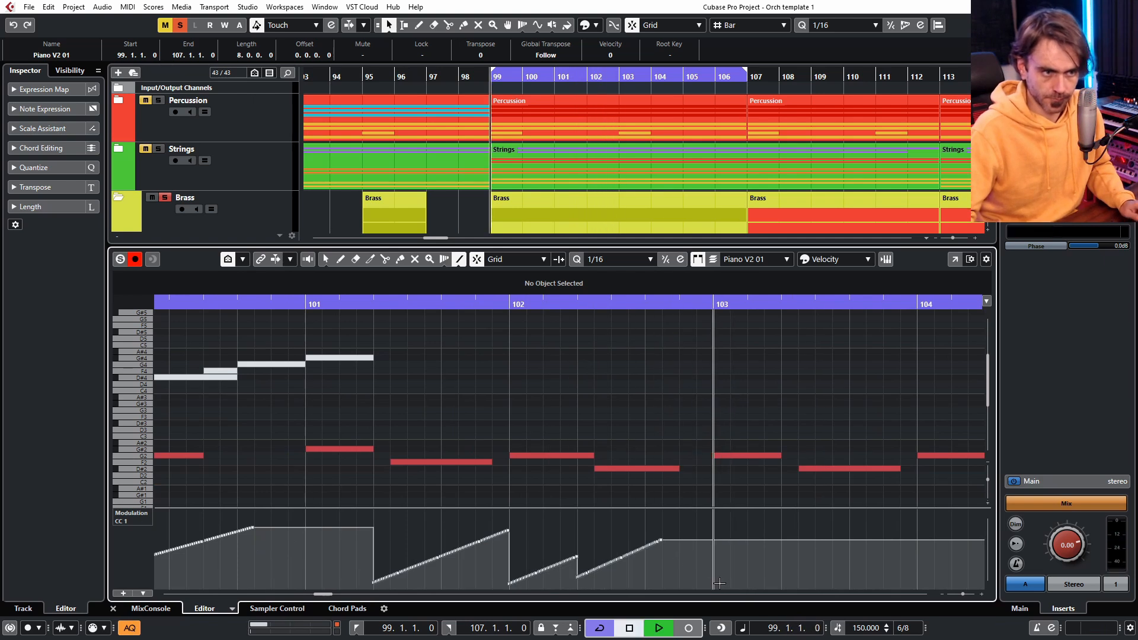
Step: Draw rising modulation ramps under the brass notes of bars 103 and 104, and one long shallow ramp from bar 105 to 107
{"action": "left_click_drag", "start_coordinate": [799, 581], "coordinate": [932, 551]}
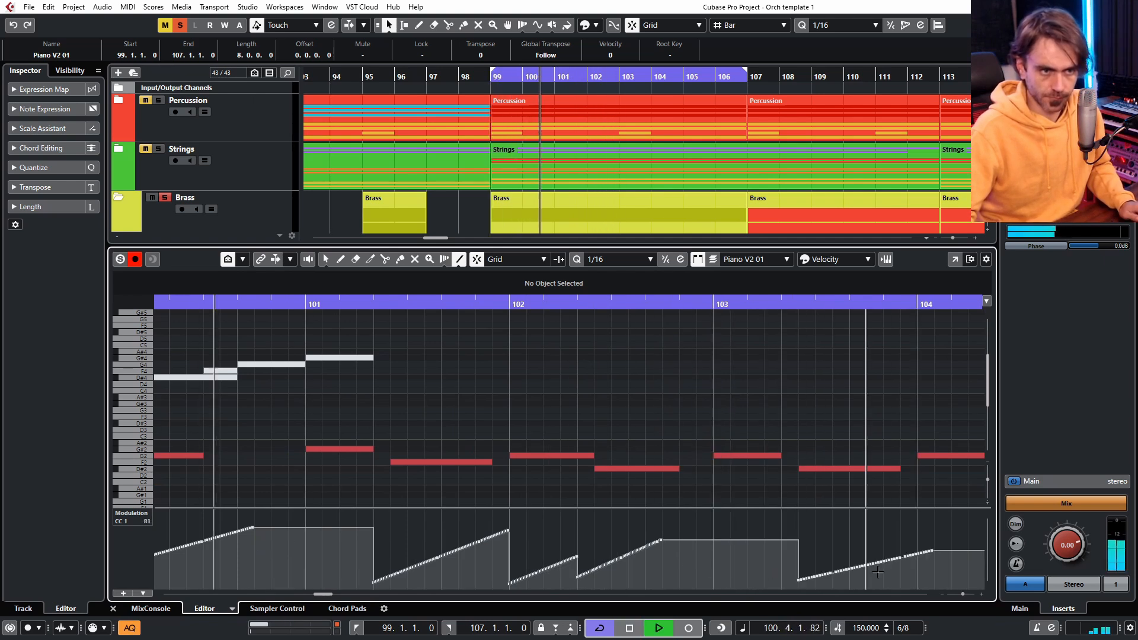
{"action": "left_click_drag", "start_coordinate": [835, 584], "coordinate": [950, 543]}
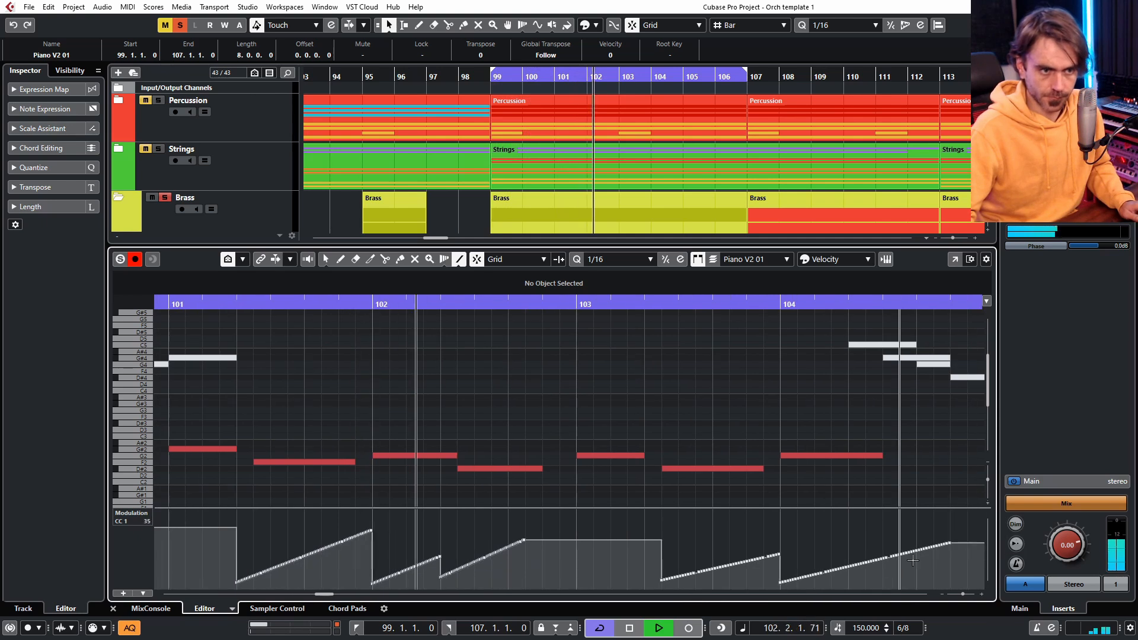
{"action": "scroll", "coordinate": [908, 550], "scroll_direction": "down", "scroll_amount": 4}
{"action": "scroll", "coordinate": [874, 549], "scroll_direction": "right", "scroll_amount": 4}
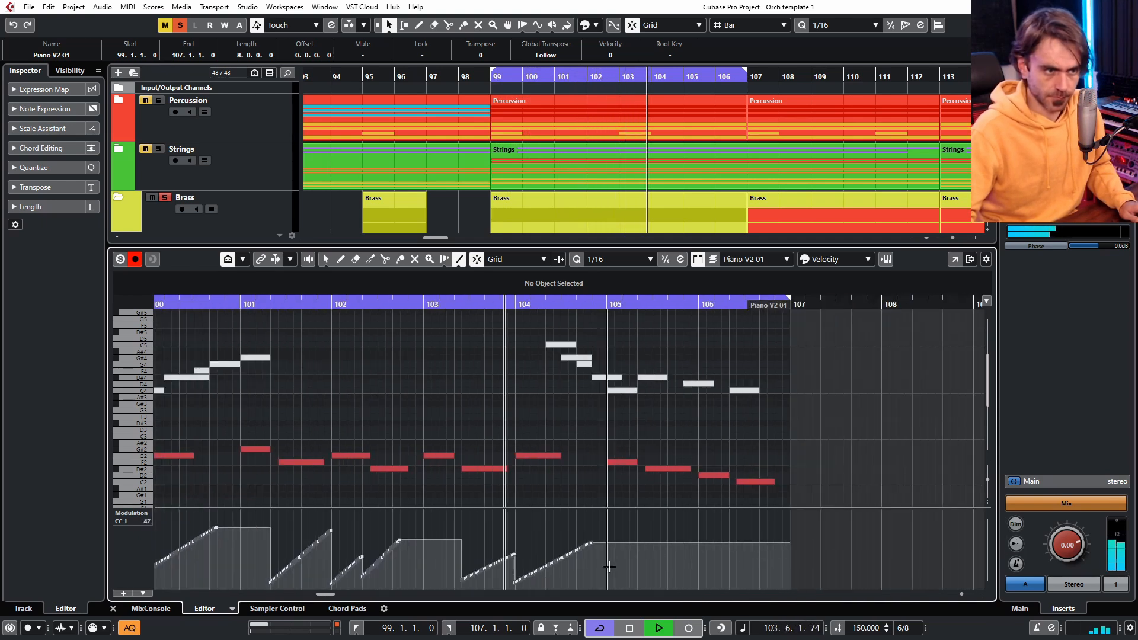
{"action": "left_click_drag", "start_coordinate": [606, 576], "coordinate": [793, 558]}
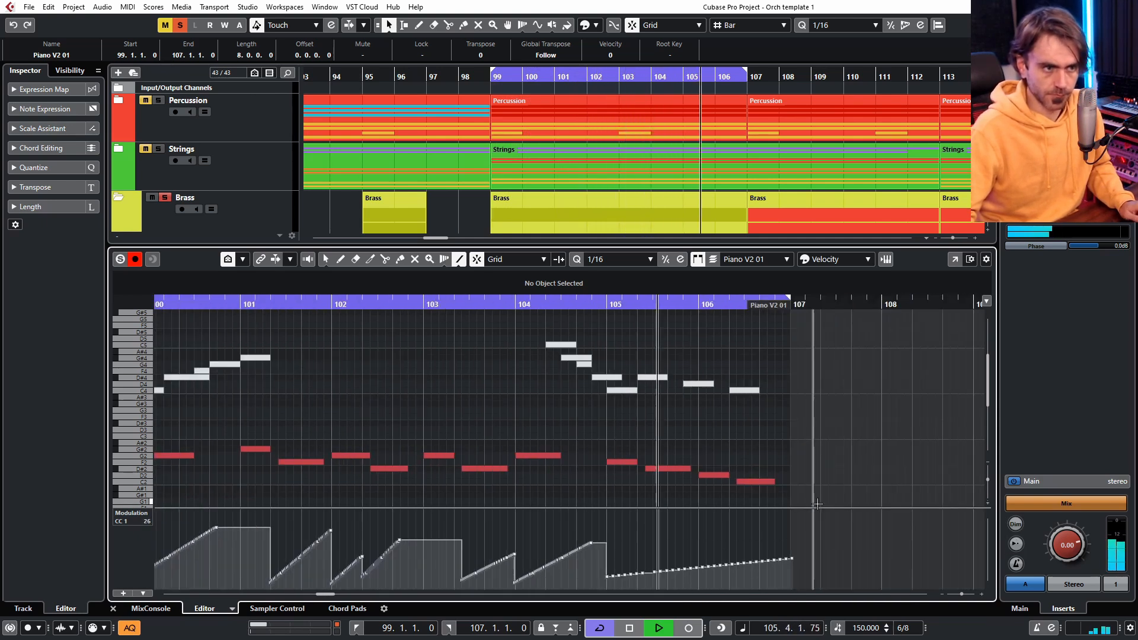
{"action": "scroll", "coordinate": [725, 415], "scroll_direction": "down", "scroll_amount": 3}
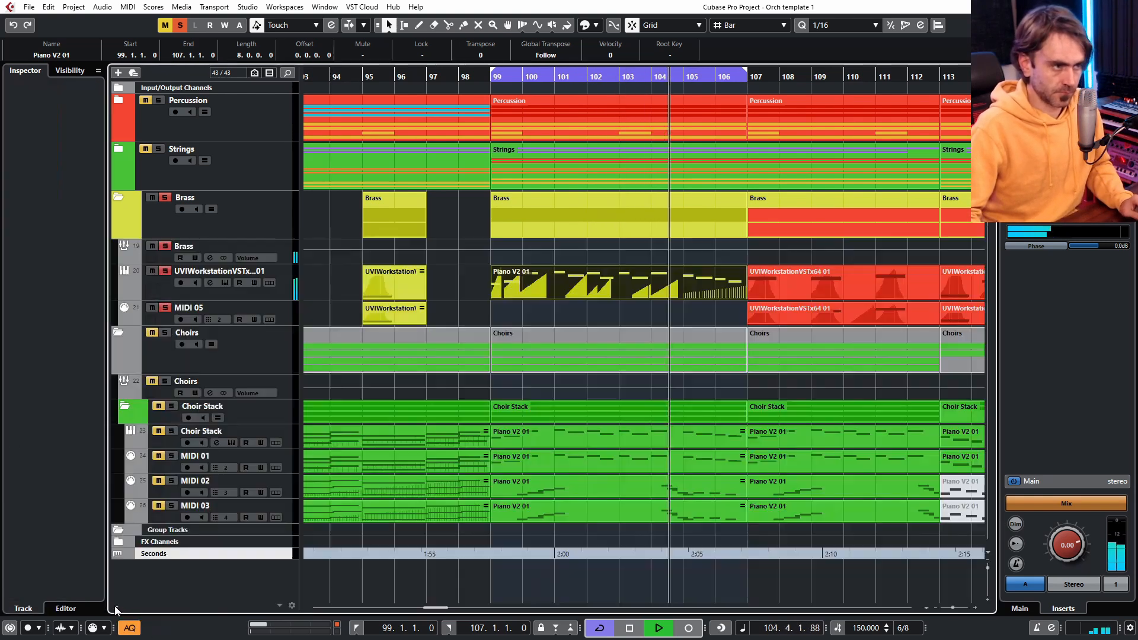
Step: Copy the bar 99 brass part to the MIDI 05 track and transpose all notes of the copy down one octave
{"action": "left_click", "coordinate": [113, 609]}
{"action": "left_click_drag", "start_coordinate": [565, 301], "coordinate": [565, 310]}
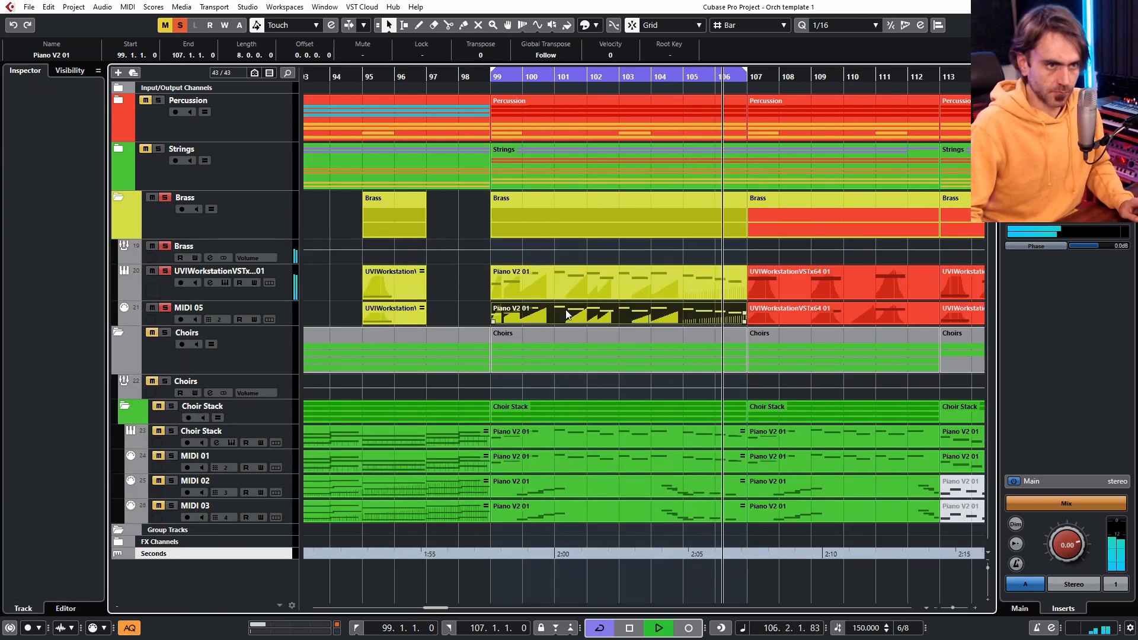
{"action": "double_click", "coordinate": [567, 308]}
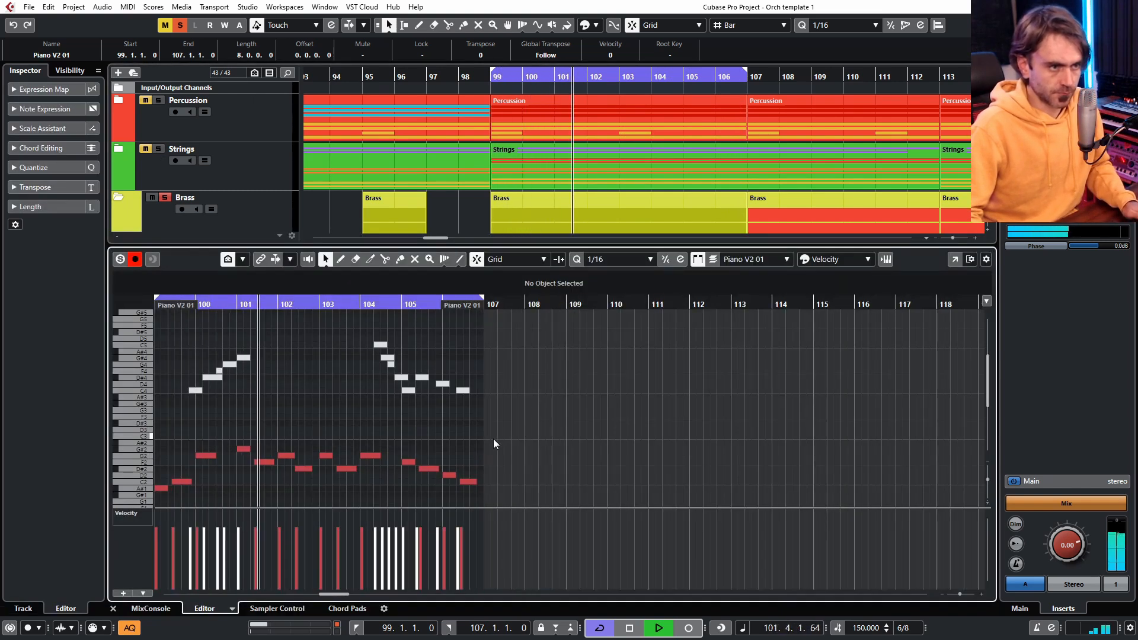
{"action": "key", "text": "ctrl+a"}
{"action": "key", "text": "shift+Down"}
{"action": "key", "text": "space"}
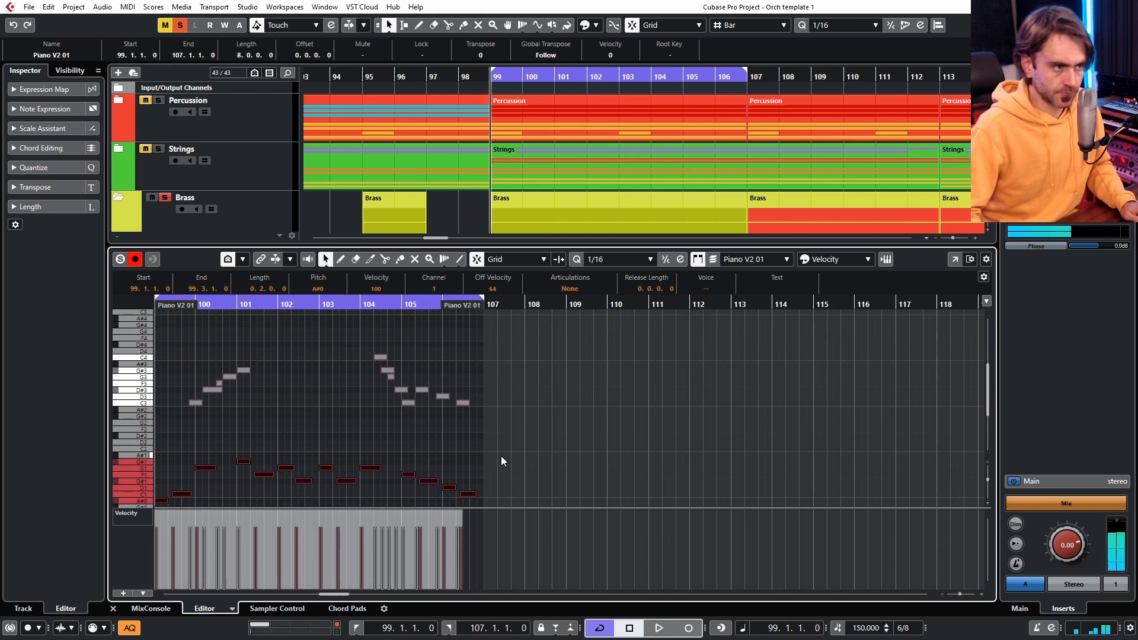
{"action": "key", "text": "space"}
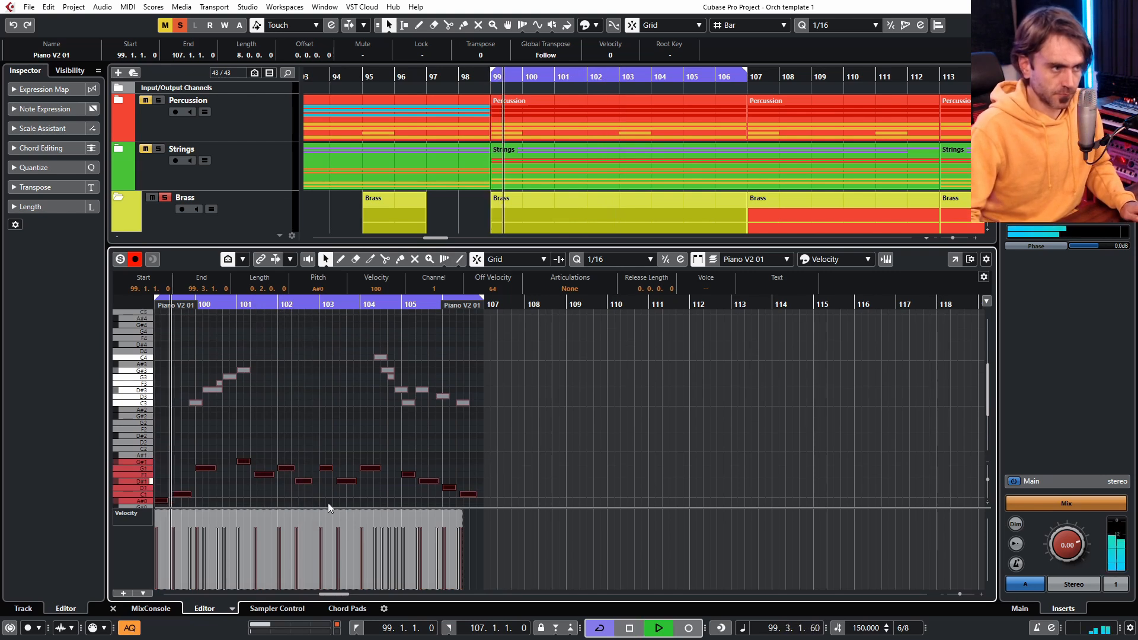
Step: Open the UVIWorkstation brass part at bar 99 and transpose all its notes down a third, from A#1 to G1 for the first note
{"action": "left_click", "coordinate": [112, 608]}
{"action": "double_click", "coordinate": [556, 283]}
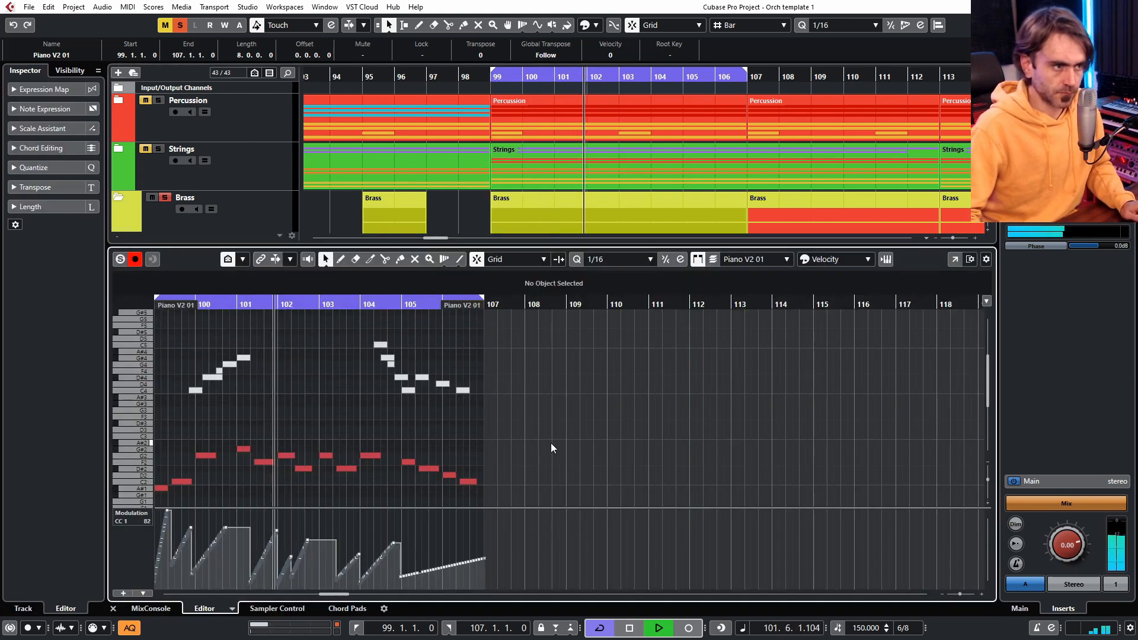
{"action": "key", "text": "ctrl+a"}
{"action": "scroll", "coordinate": [550, 443], "scroll_direction": "down", "scroll_amount": 8}
{"action": "scroll", "coordinate": [501, 338], "scroll_direction": "left", "scroll_amount": 10}
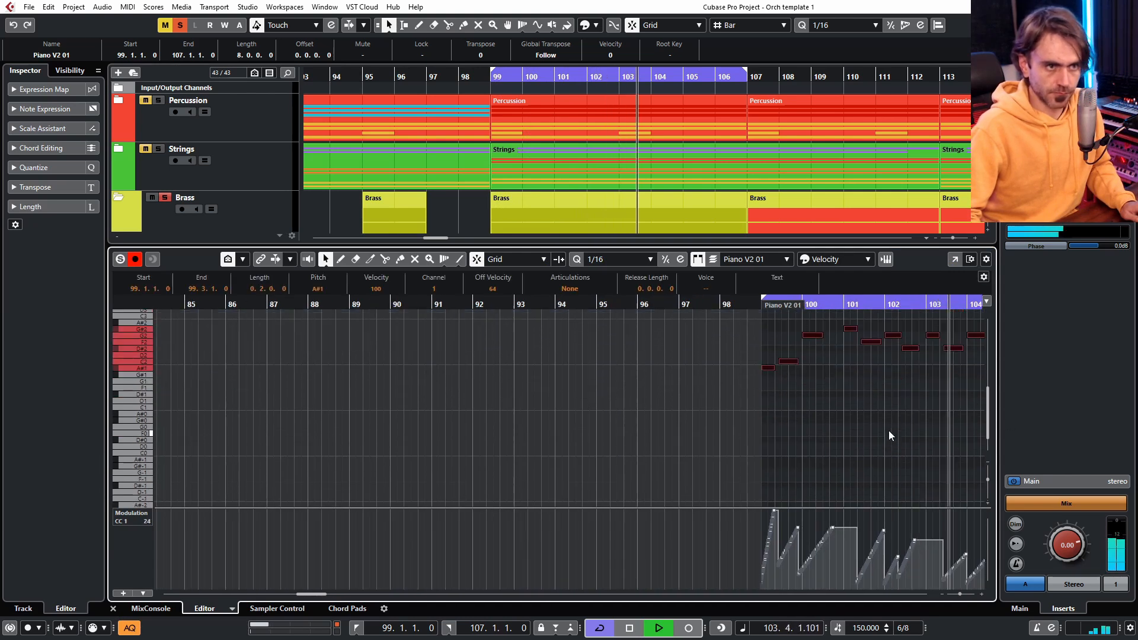
{"action": "key", "text": "Down"}
{"action": "key", "text": "Down"}
{"action": "key", "text": "Down"}
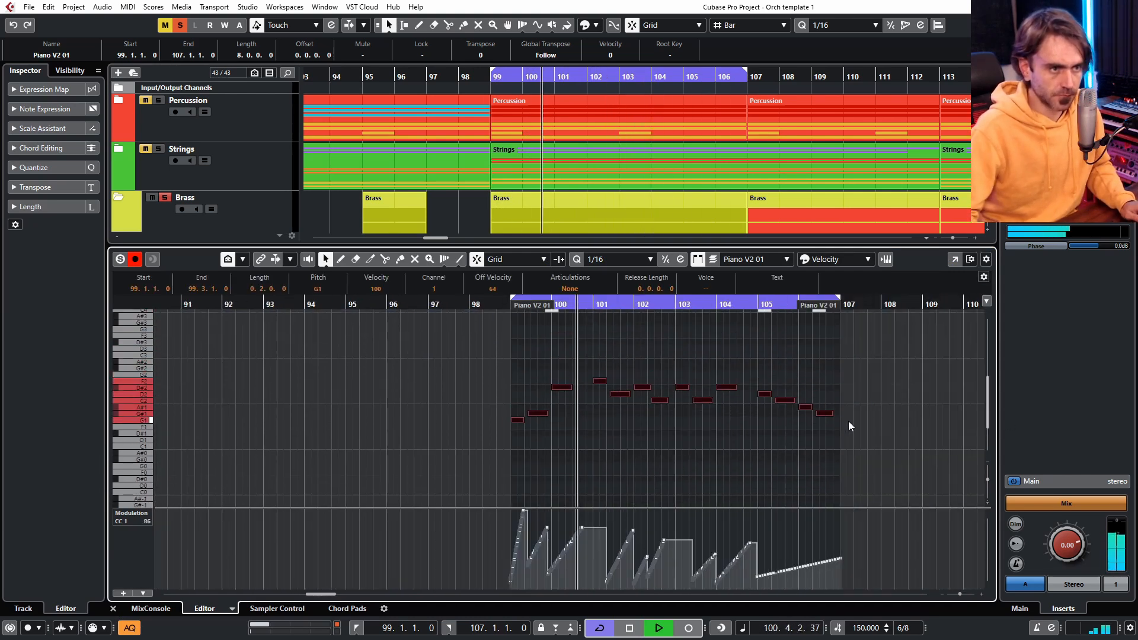
Step: Move the first two low brass notes of bar 99 back up to A#1 and C2, and select the last two notes for checking
{"action": "scroll", "coordinate": [755, 418], "scroll_direction": "up", "scroll_amount": 2}
{"action": "left_click_drag", "start_coordinate": [461, 416], "coordinate": [298, 396]}
{"action": "key", "text": "Up"}
{"action": "key", "text": "Up"}
{"action": "key", "text": "Up"}
{"action": "scroll", "coordinate": [346, 409], "scroll_direction": "down", "scroll_amount": 2}
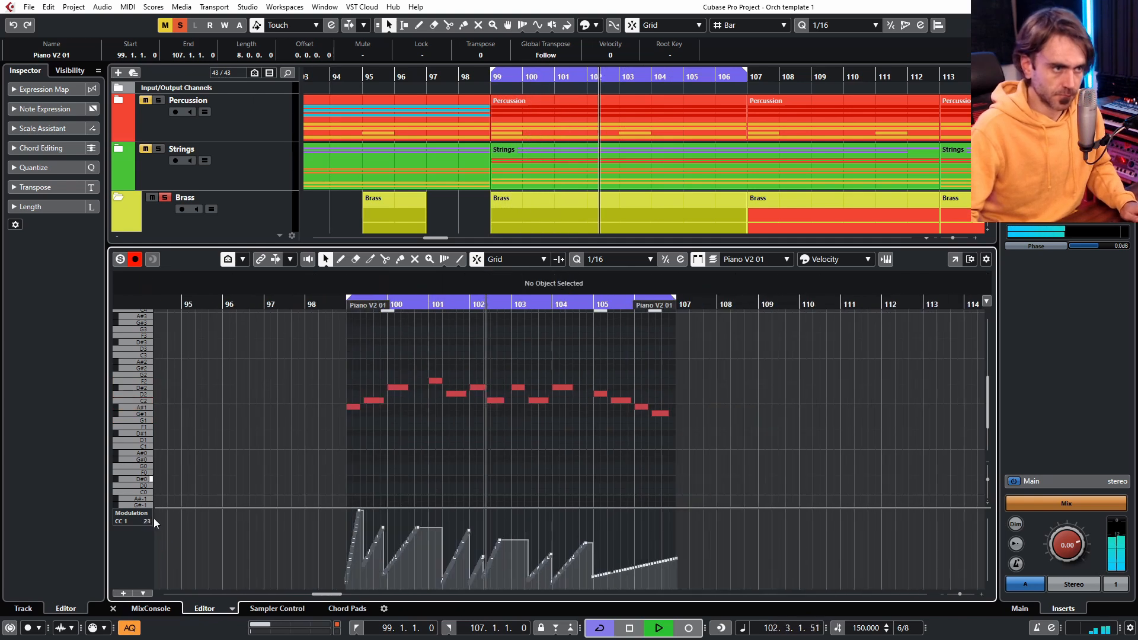
{"action": "left_click_drag", "start_coordinate": [631, 398], "coordinate": [686, 420]}
{"action": "scroll", "coordinate": [687, 420], "scroll_direction": "up", "scroll_amount": 2}
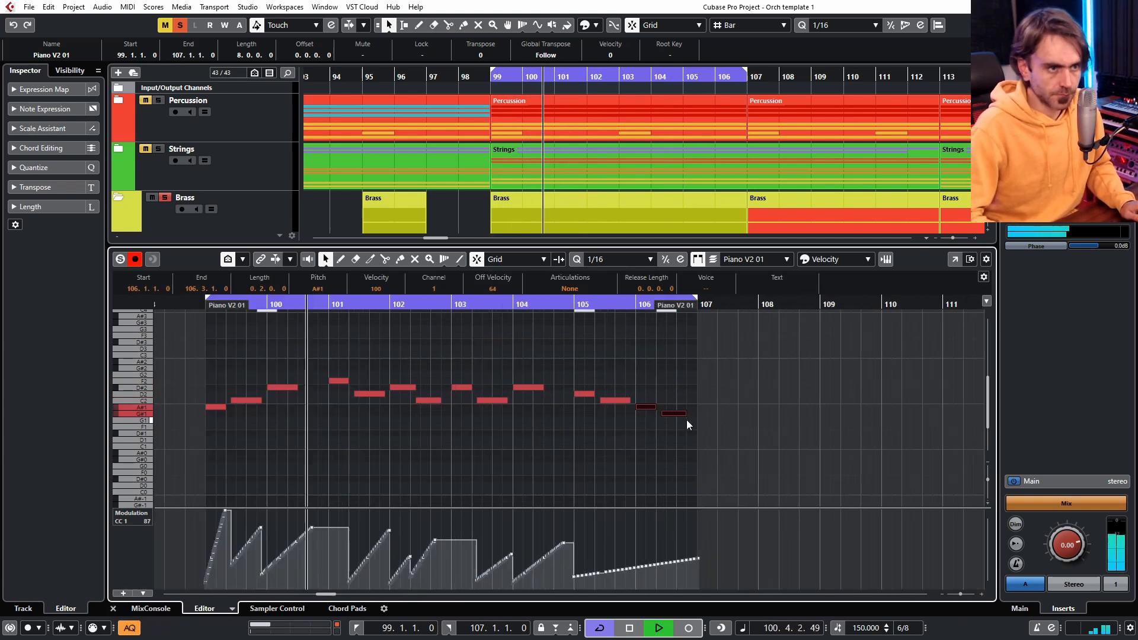
Step: Close the note editor, clear all solos and listen to the full arrangement from bar 99 onward
{"action": "left_click", "coordinate": [113, 608]}
{"action": "key", "text": "g"}
{"action": "key", "text": "g"}
{"action": "left_click", "coordinate": [179, 26]}
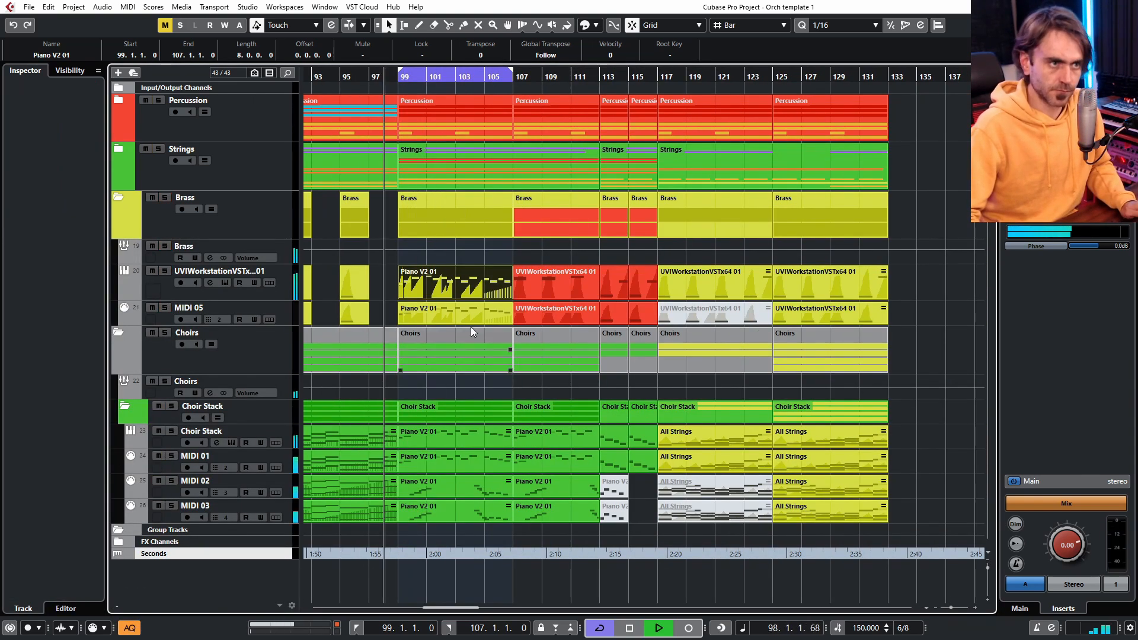
{"action": "left_click", "coordinate": [584, 297]}
{"action": "key", "text": "g"}
{"action": "key", "text": "g"}
{"action": "key", "text": "h"}
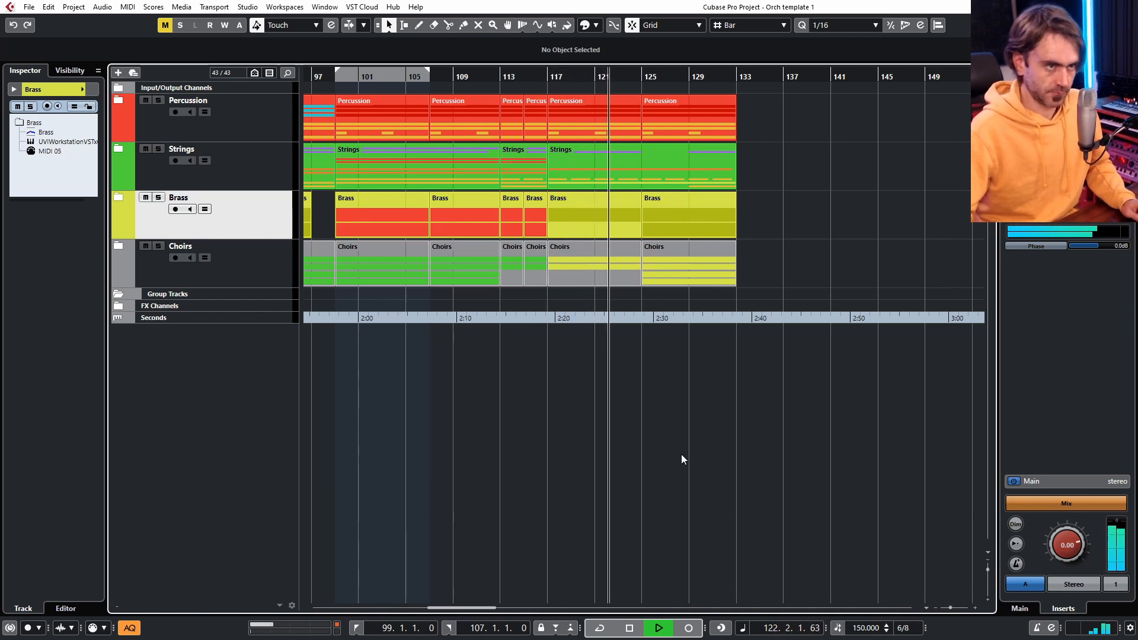
{"action": "key", "text": "space"}
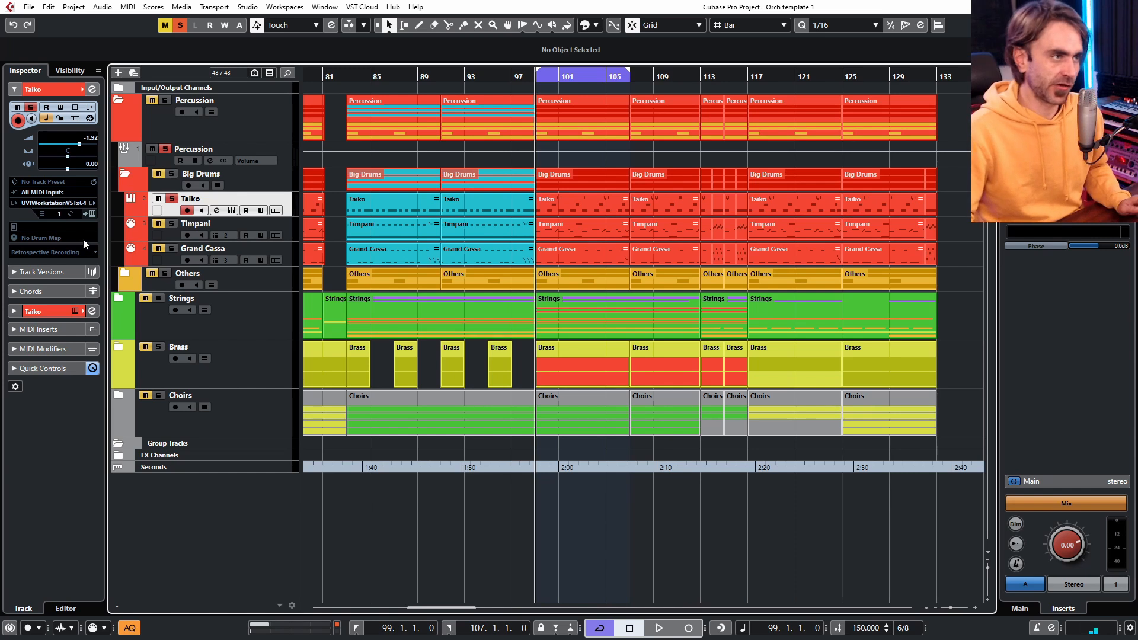
Step: Open the Taiko track's instrument and audition its doubling layer alone during loop playback
{"action": "left_click", "coordinate": [93, 213]}
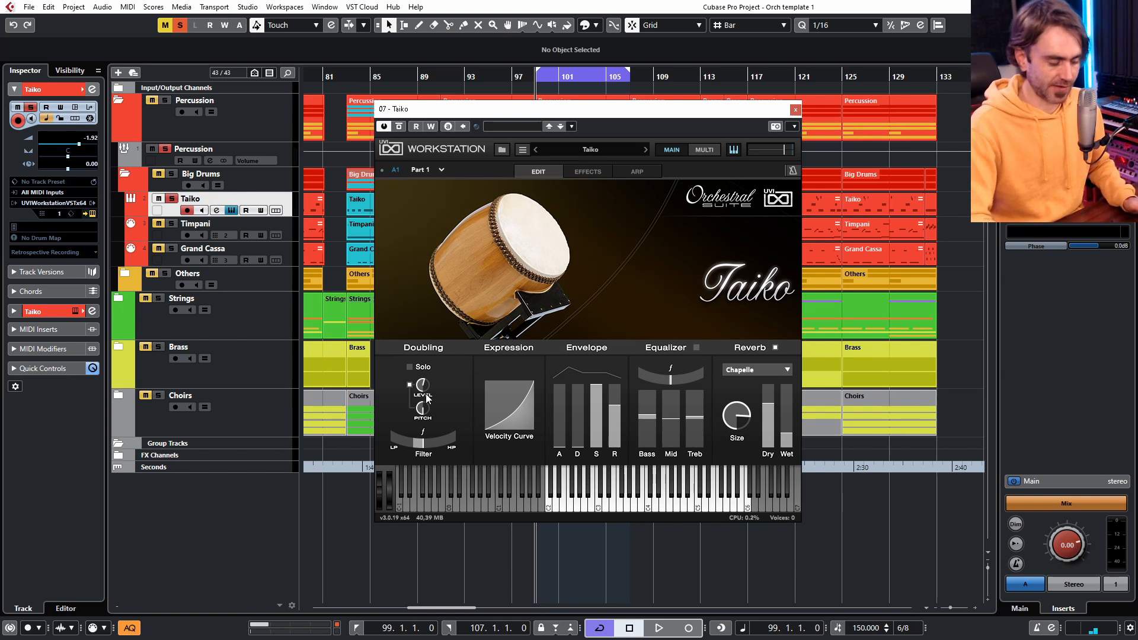
{"action": "key", "text": "space"}
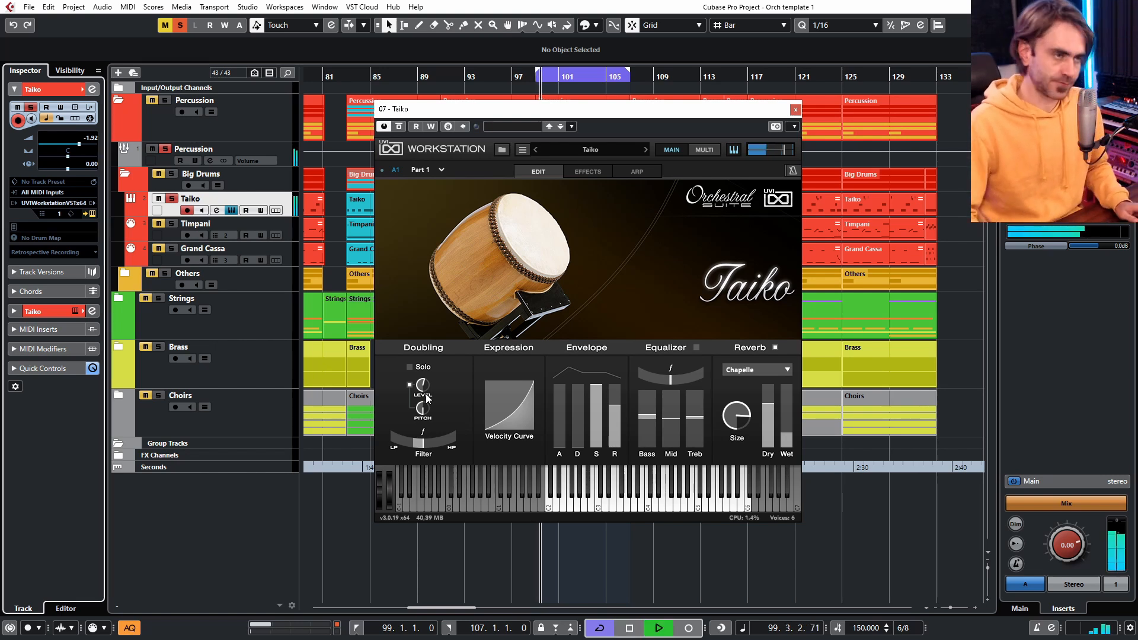
{"action": "mouse_move", "coordinate": [423, 393]}
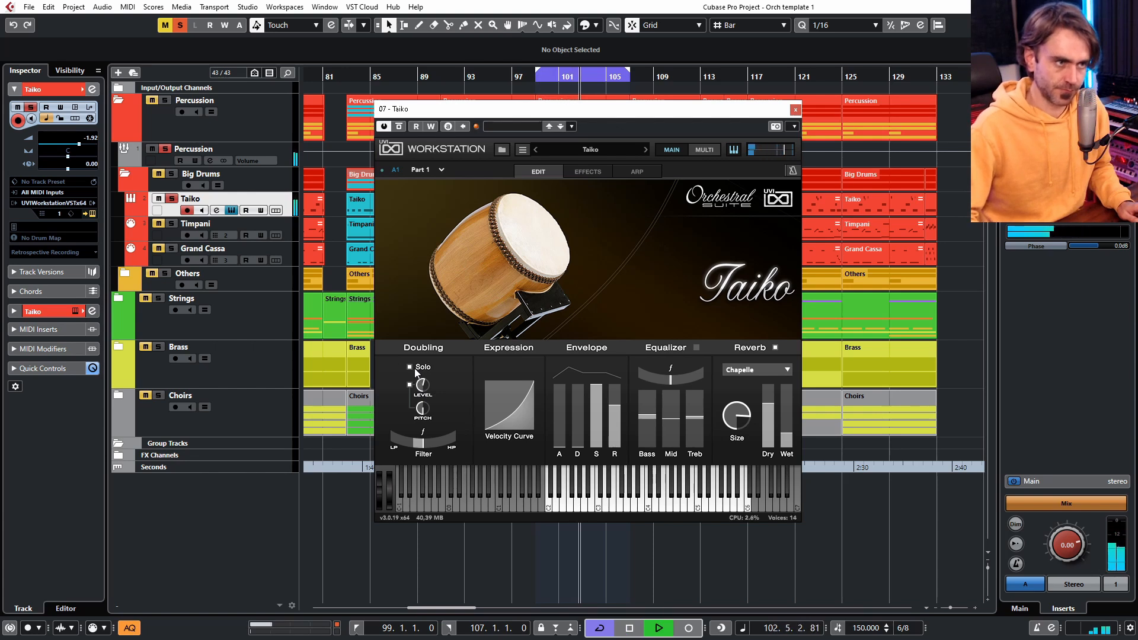
{"action": "left_click", "coordinate": [410, 367]}
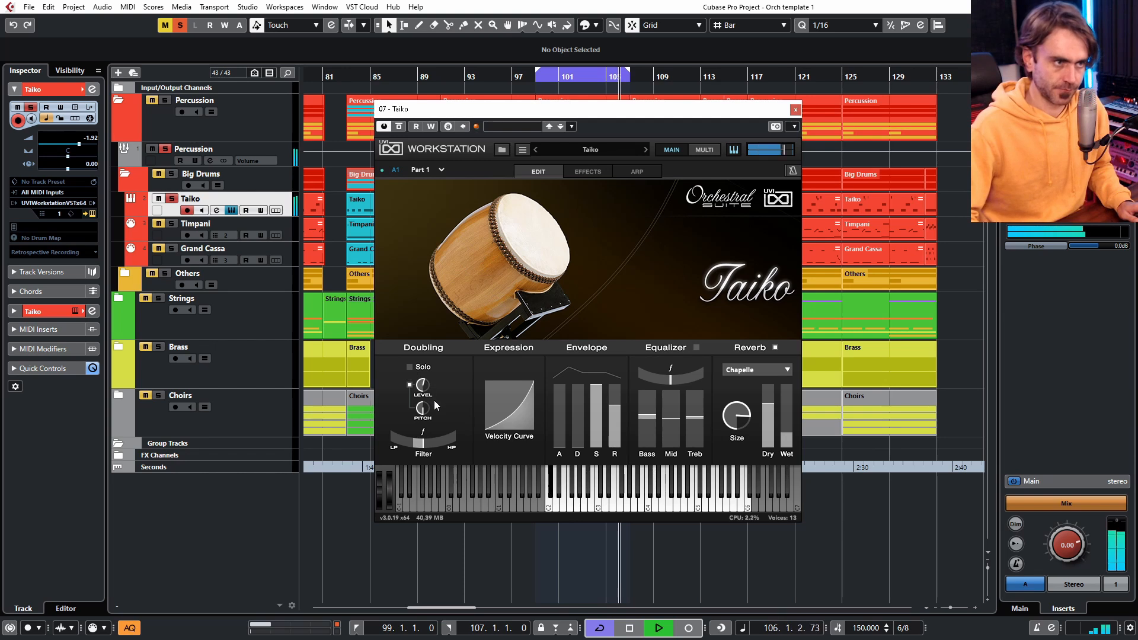
Step: Adjust the Taiko's doubling level, pitch and filter by ear, with a smaller reverb size and a slightly higher wet level
{"action": "mouse_move", "coordinate": [426, 388]}
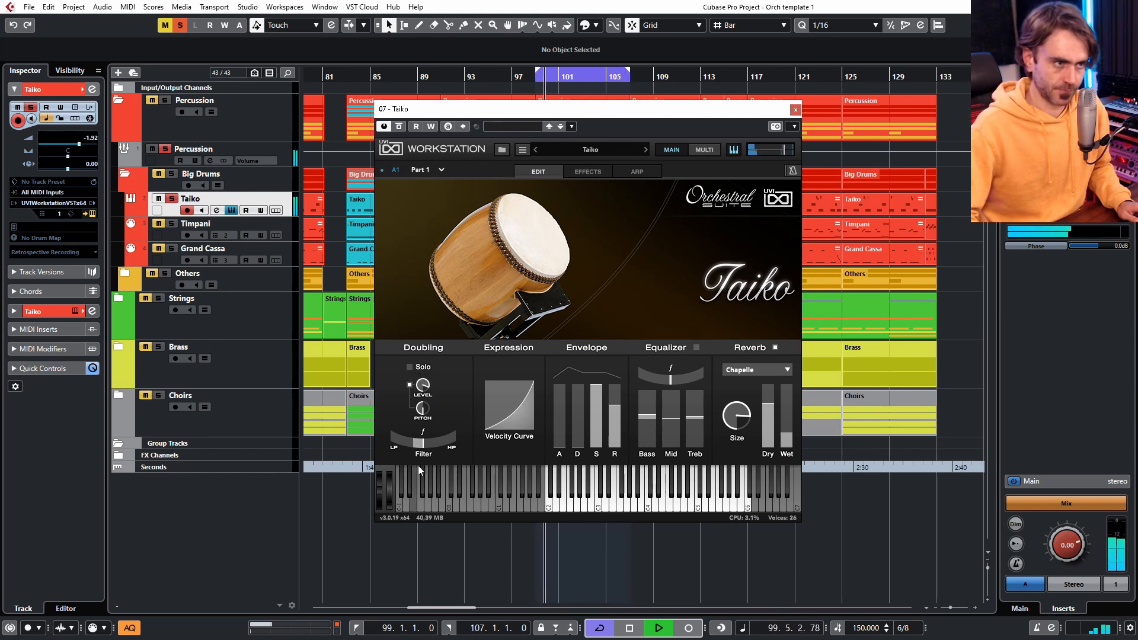
{"action": "mouse_move", "coordinate": [424, 449]}
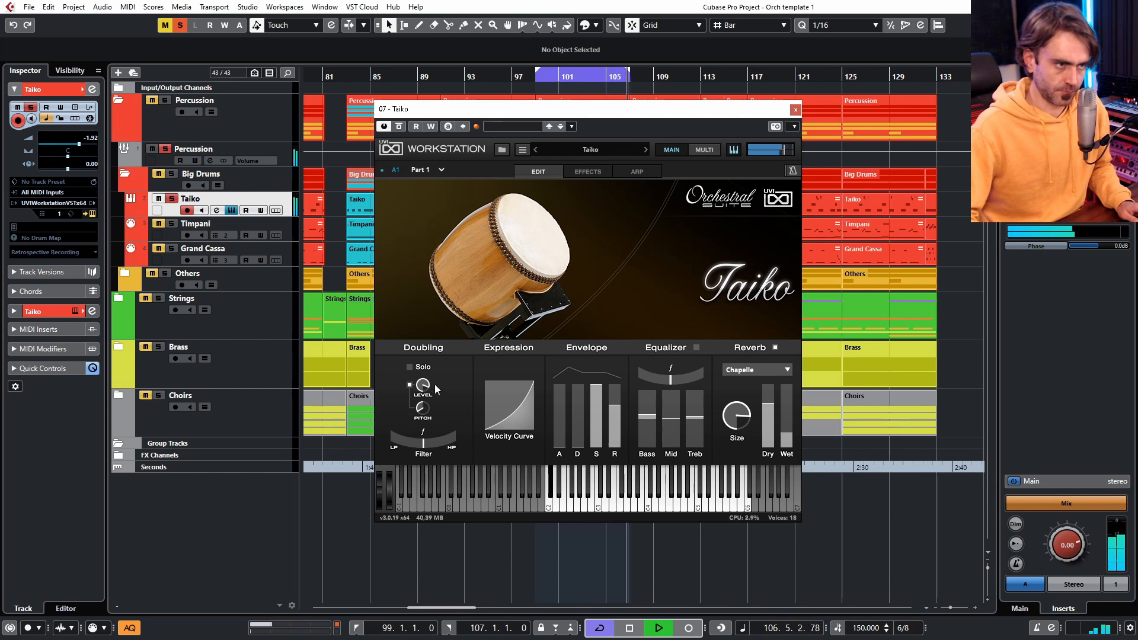
{"action": "left_click_drag", "start_coordinate": [792, 433], "coordinate": [795, 394]}
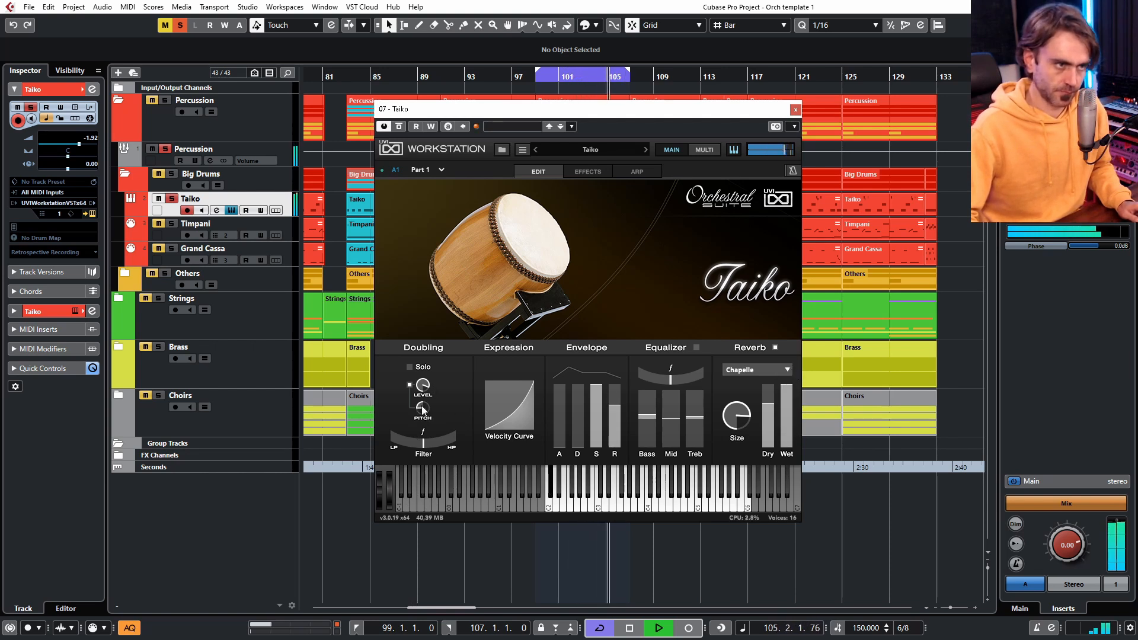
{"action": "left_click_drag", "start_coordinate": [428, 386], "coordinate": [422, 391]}
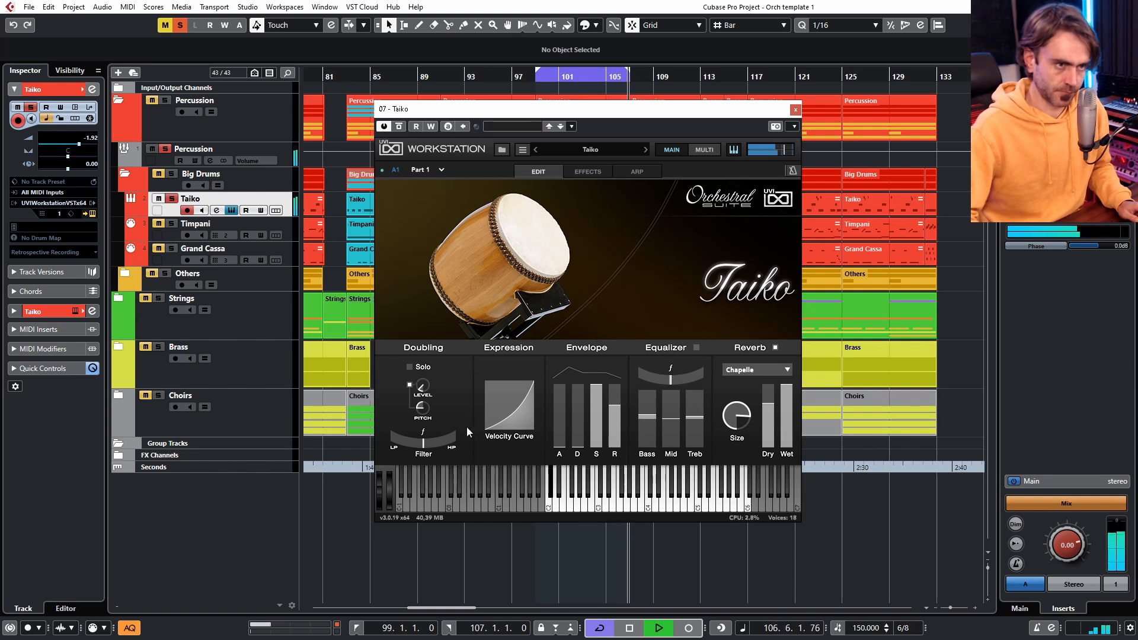
{"action": "mouse_move", "coordinate": [795, 432]}
{"action": "left_mouse_down"}
{"action": "mouse_move", "coordinate": [788, 421]}
{"action": "mouse_move", "coordinate": [781, 429]}
{"action": "left_mouse_up"}
{"action": "left_click", "coordinate": [794, 109]}
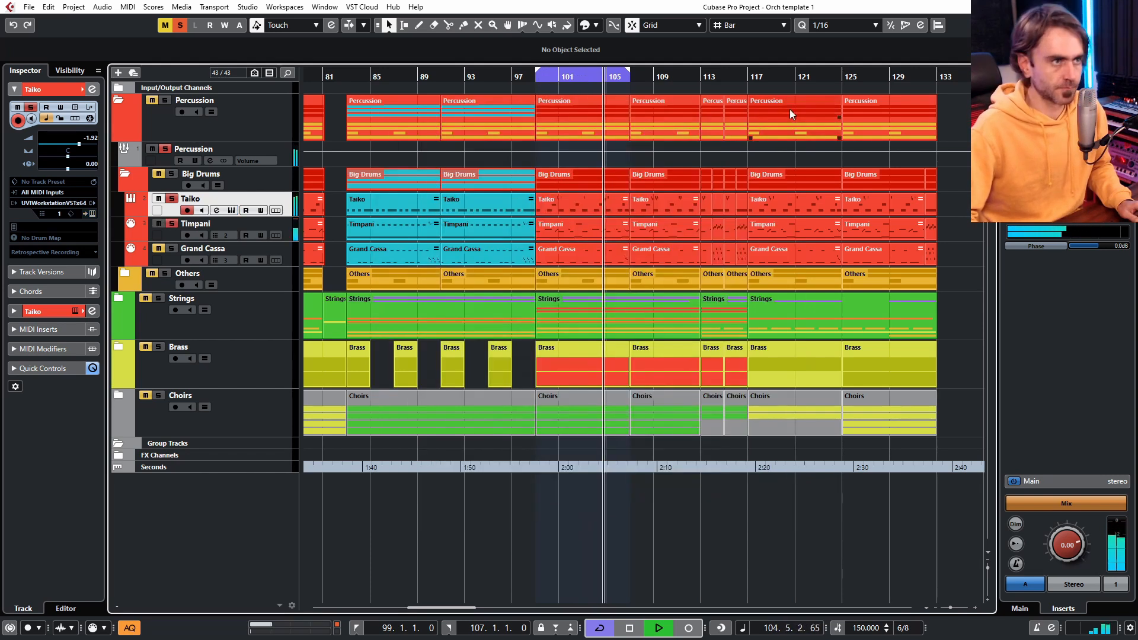
Step: Select the Timpani track, open the Timpani part of its shared UVI Workstation instrument and enable its doubling layer
{"action": "left_click", "coordinate": [280, 223]}
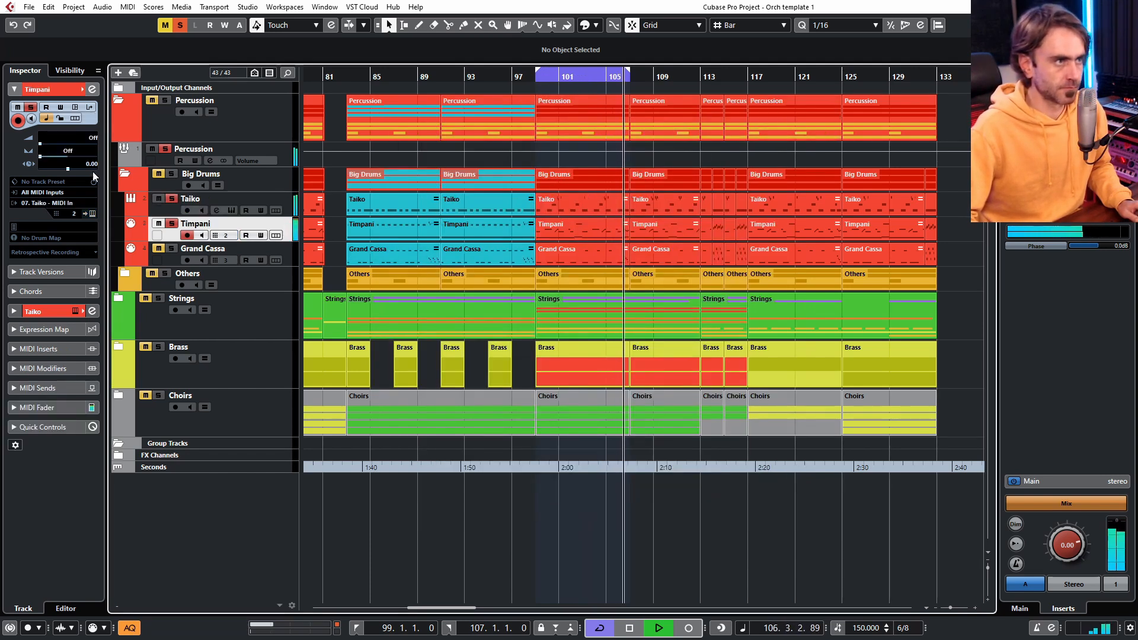
{"action": "left_click", "coordinate": [91, 215]}
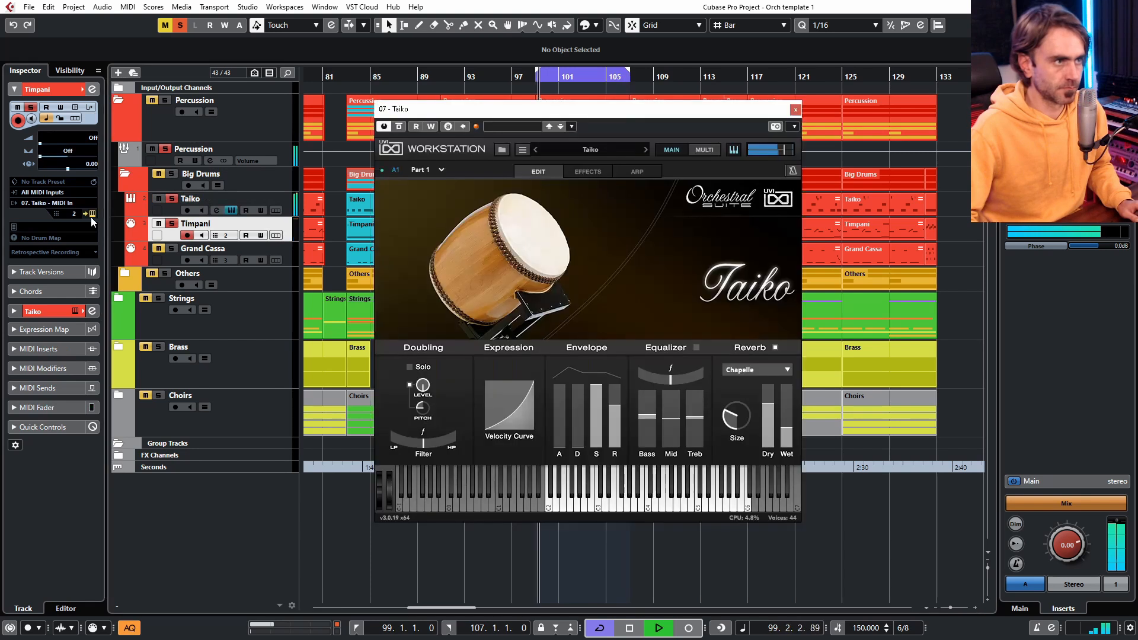
{"action": "left_click", "coordinate": [702, 150]}
{"action": "left_click", "coordinate": [469, 213]}
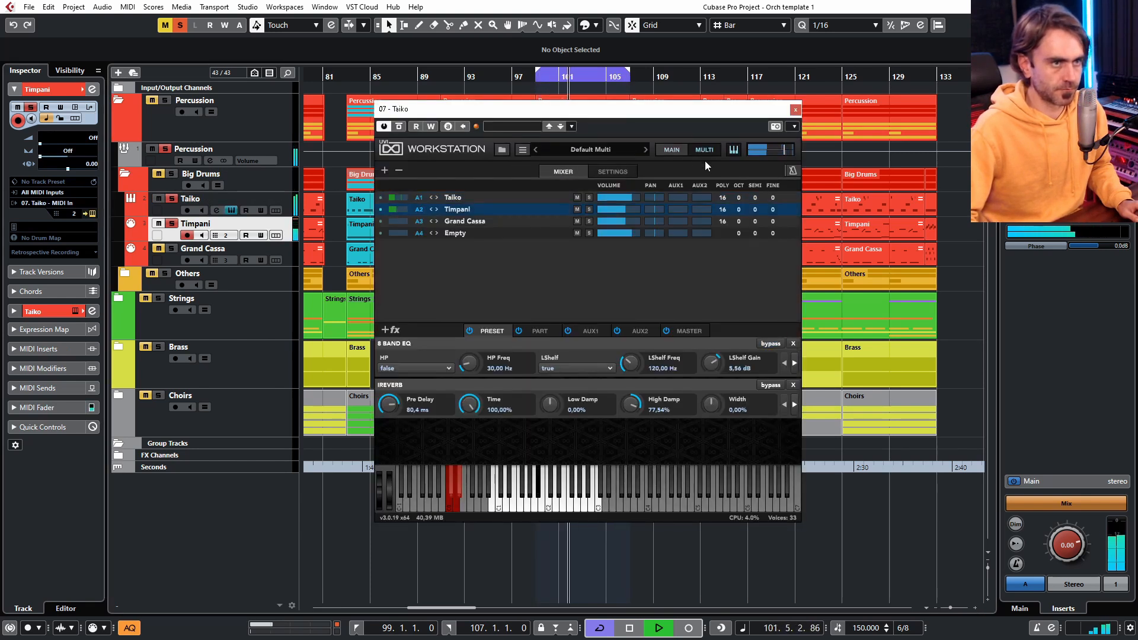
{"action": "left_click", "coordinate": [685, 150]}
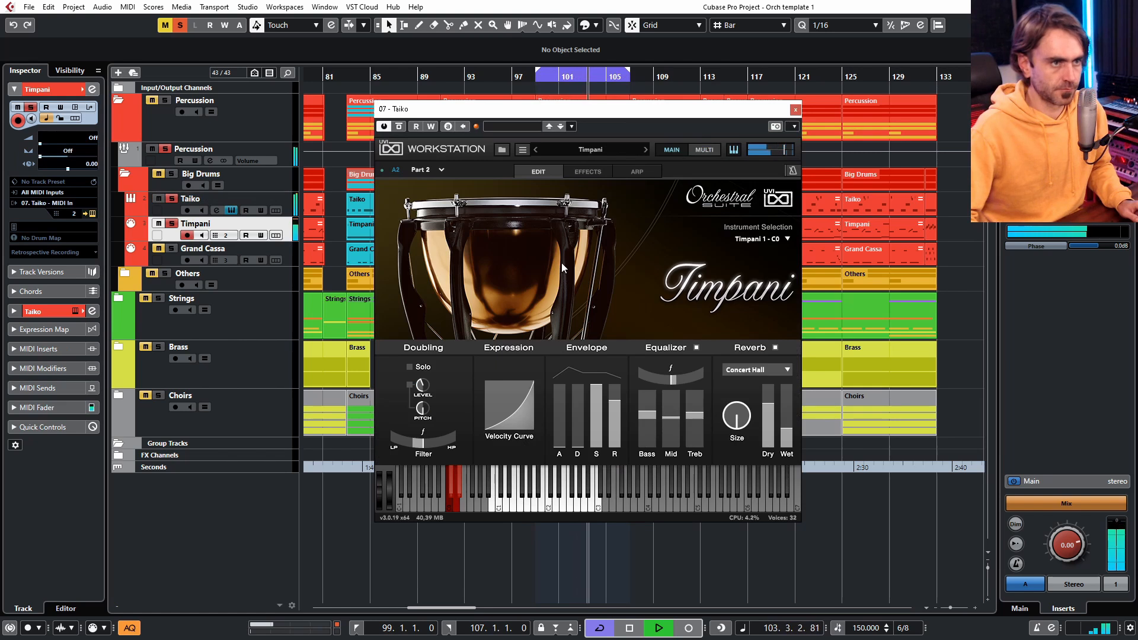
{"action": "left_click", "coordinate": [409, 385]}
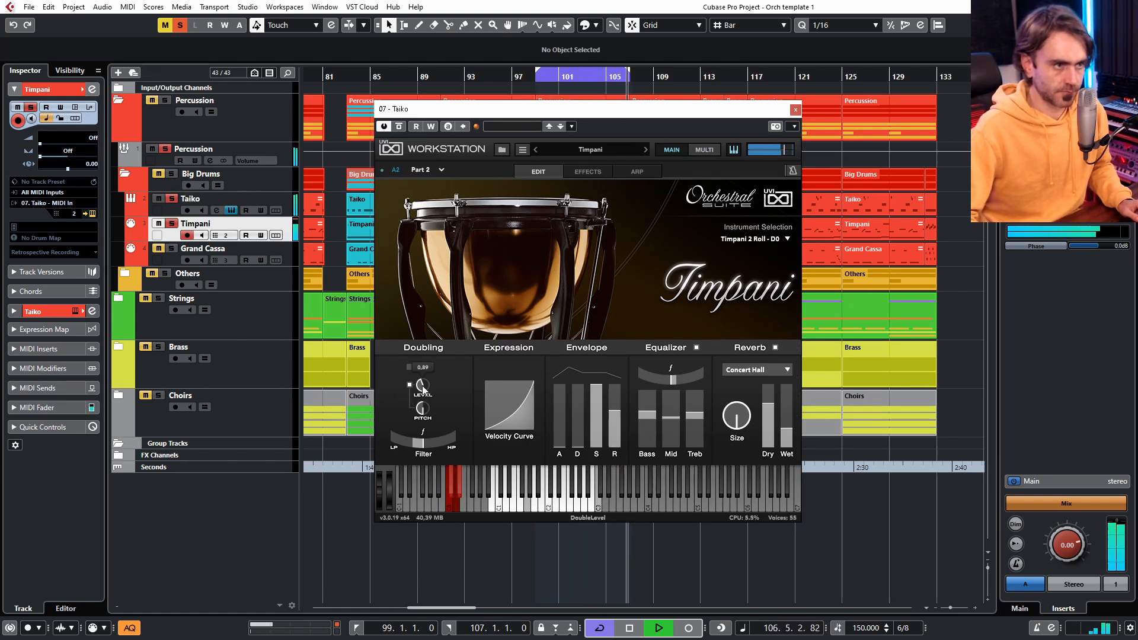
Step: Raise the doubling levels of the Timpani and Grand Cassa, and give the Grand Cassa a 0.61 reverb size with more wet signal
{"action": "left_click_drag", "start_coordinate": [423, 387], "coordinate": [438, 361]}
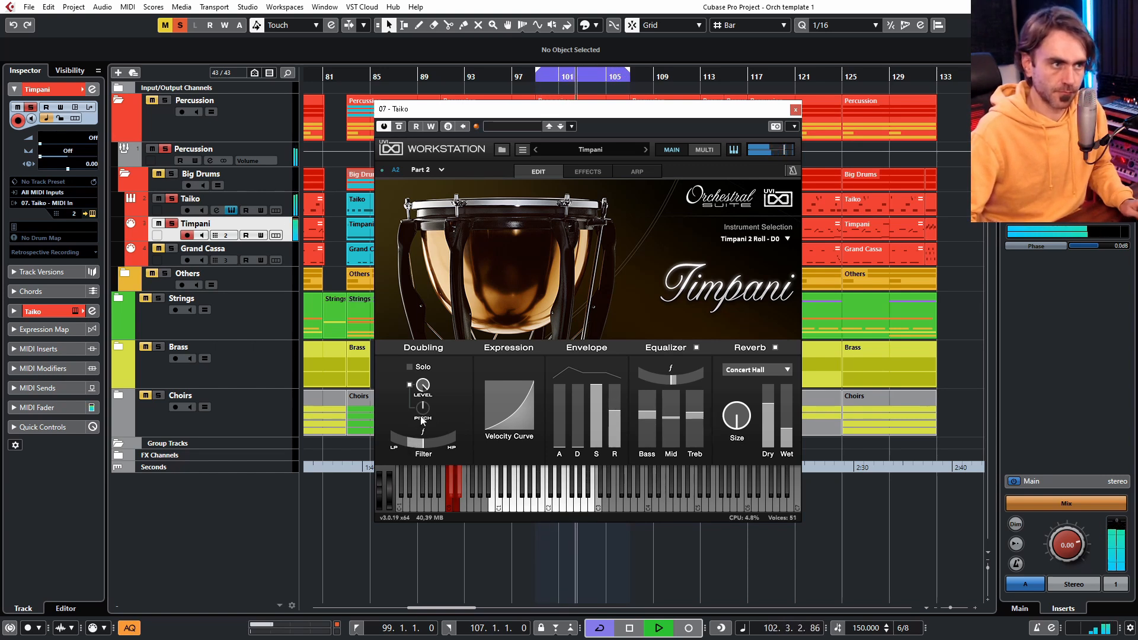
{"action": "mouse_move", "coordinate": [423, 387]}
{"action": "left_mouse_down"}
{"action": "mouse_move", "coordinate": [422, 410]}
{"action": "mouse_move", "coordinate": [425, 386]}
{"action": "left_mouse_up"}
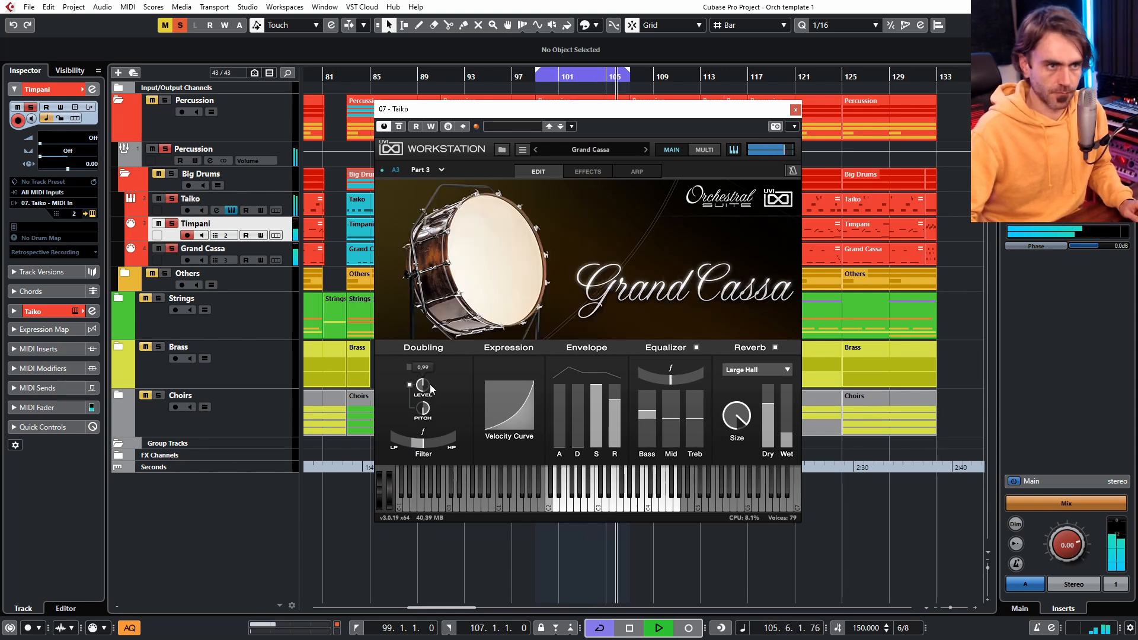
{"action": "left_click_drag", "start_coordinate": [744, 414], "coordinate": [727, 458]}
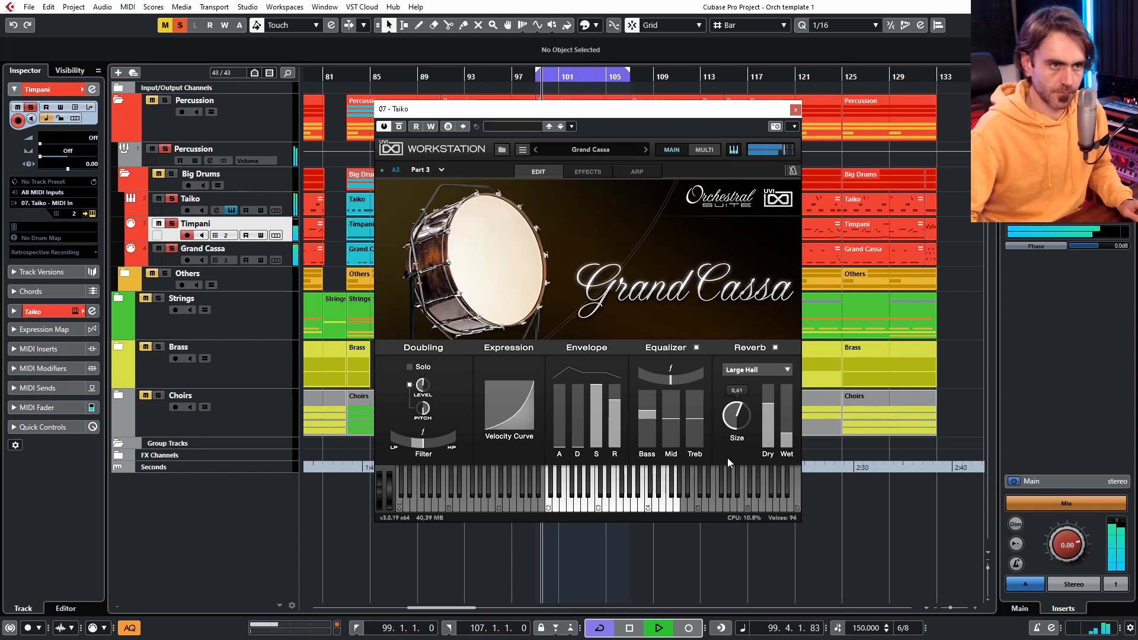
{"action": "left_click_drag", "start_coordinate": [787, 435], "coordinate": [792, 418]}
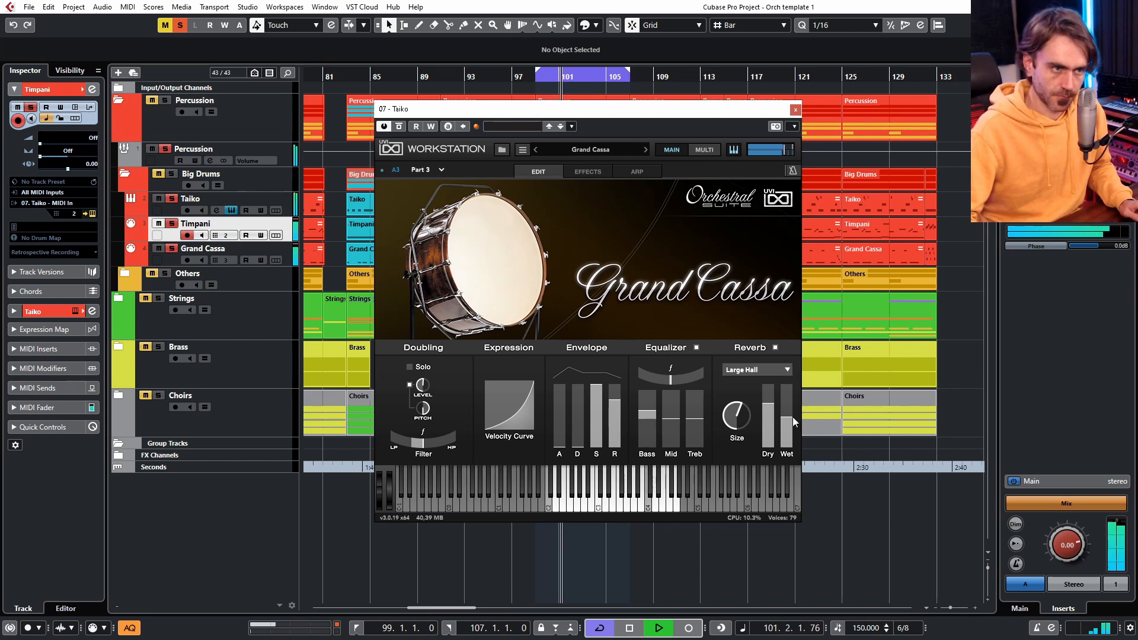
{"action": "mouse_move", "coordinate": [642, 414]}
{"action": "left_mouse_down"}
{"action": "mouse_move", "coordinate": [645, 437]}
{"action": "mouse_move", "coordinate": [664, 393]}
{"action": "mouse_move", "coordinate": [647, 413]}
{"action": "left_mouse_up"}
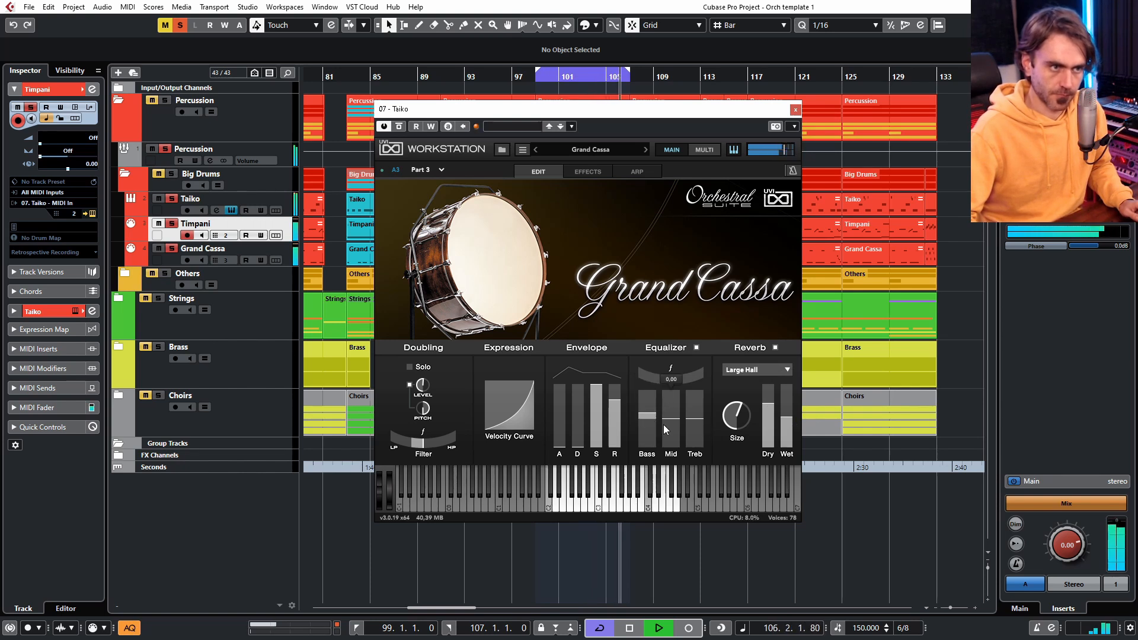
{"action": "left_click", "coordinate": [670, 421]}
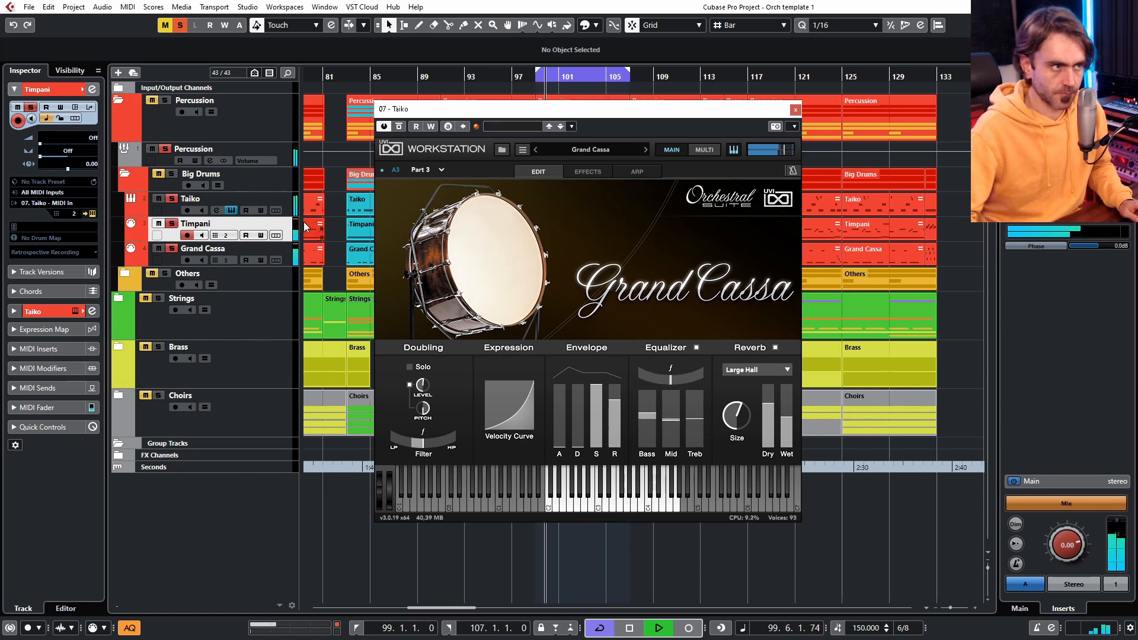
Step: Return to the instrument's Taiko part and lower its equalizer treble to about -2.17
{"action": "left_click", "coordinate": [423, 170]}
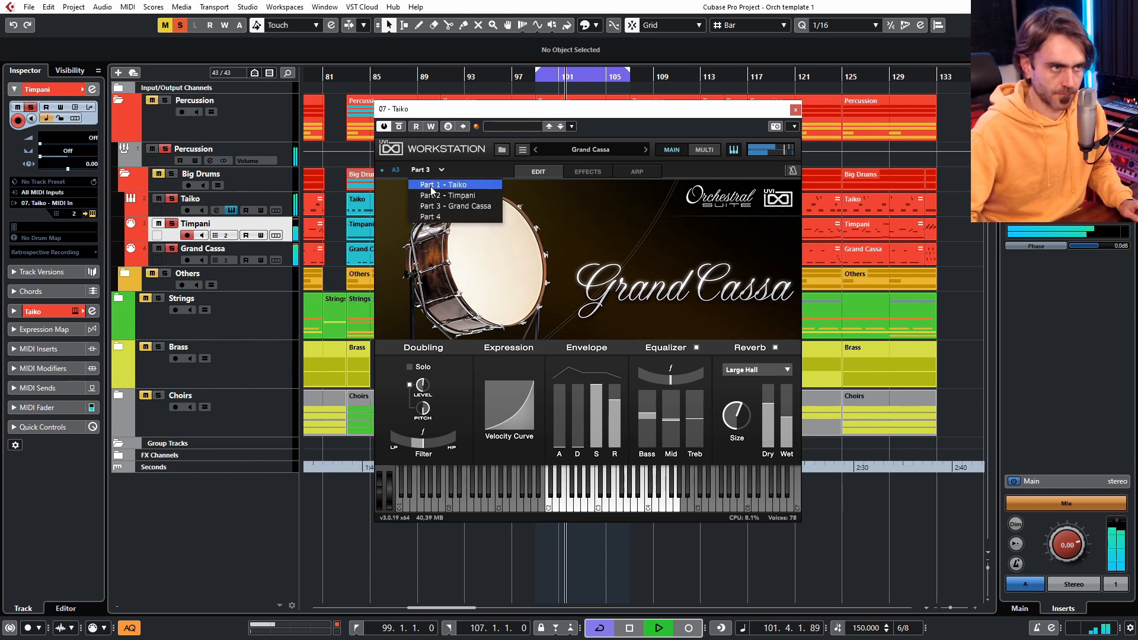
{"action": "left_click", "coordinate": [446, 183]}
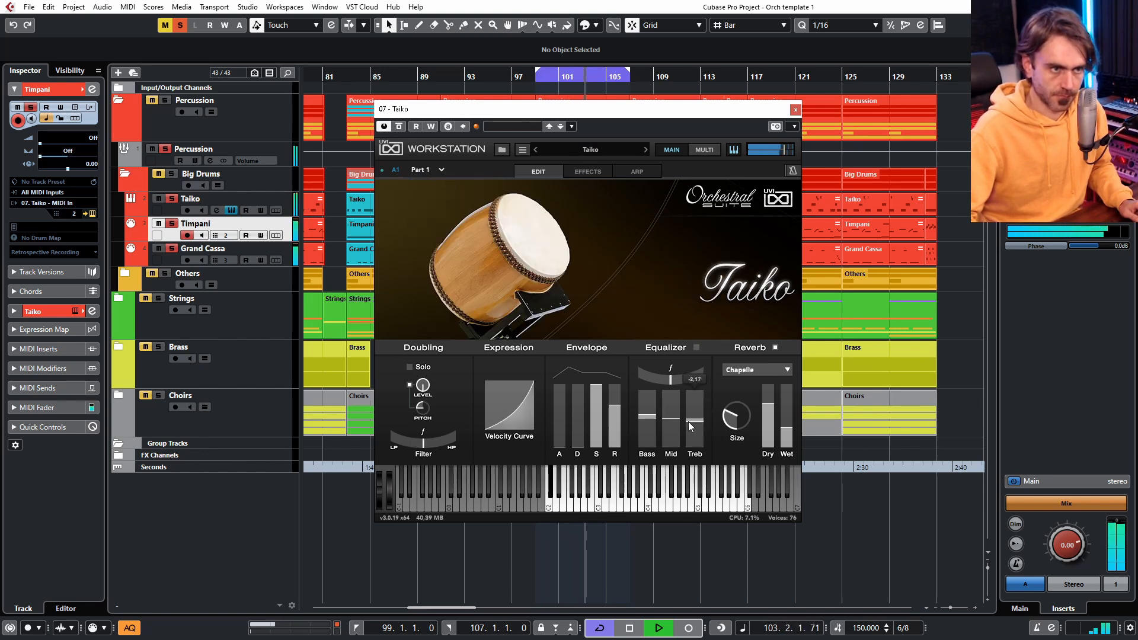
{"action": "left_click", "coordinate": [689, 422]}
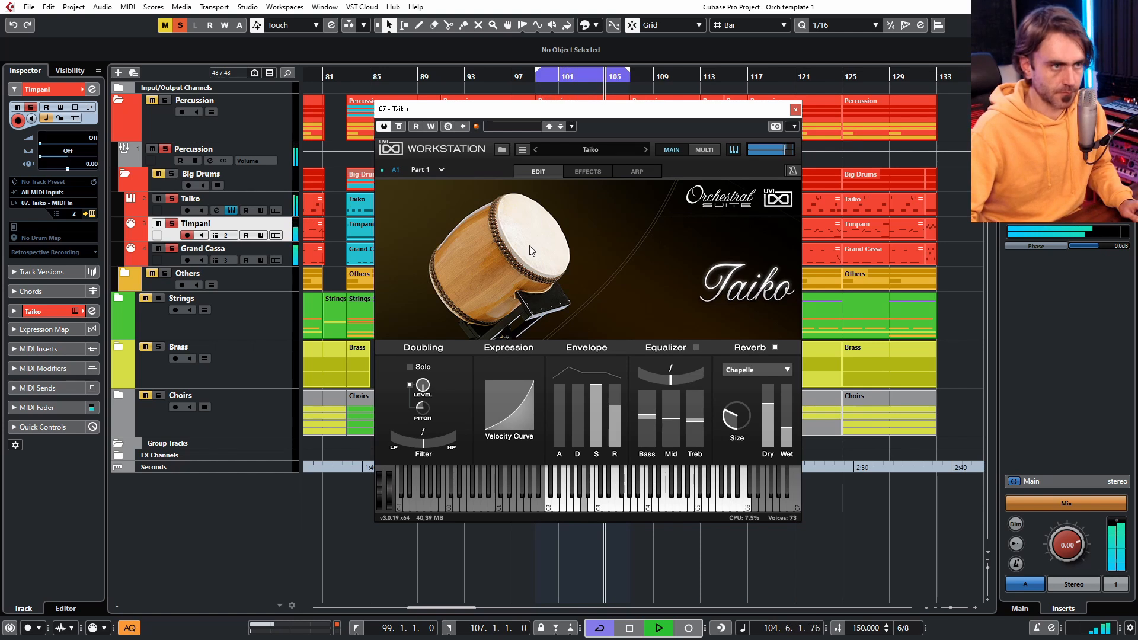
Step: Clear all solos, close the Taiko instrument and play the full arrangement from about bar 65
{"action": "left_click", "coordinate": [180, 24]}
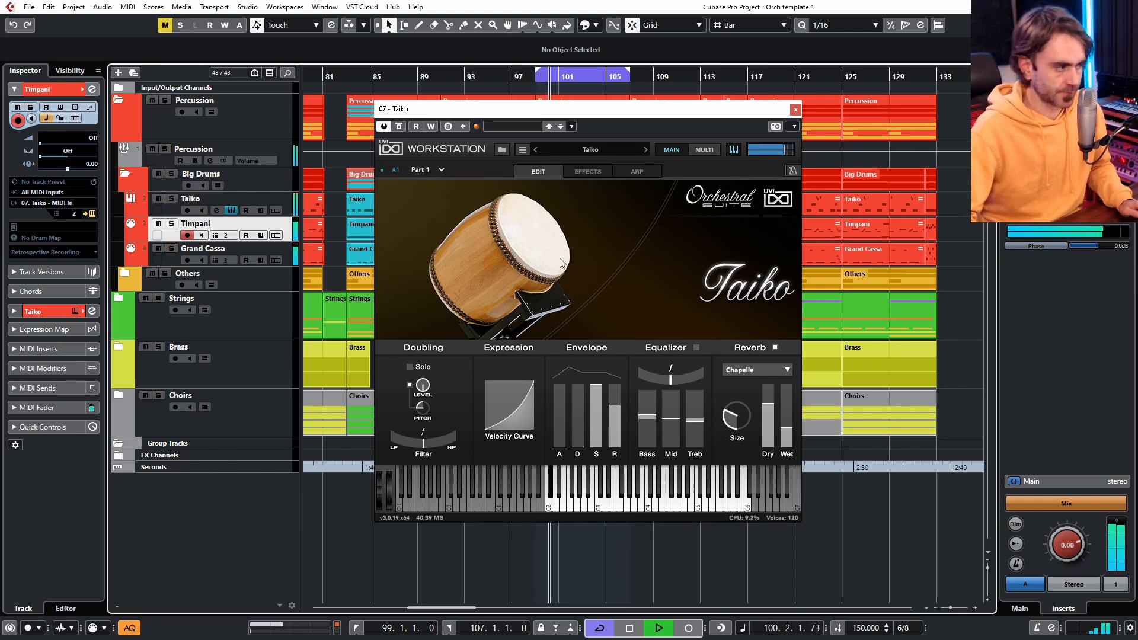
{"action": "left_click", "coordinate": [795, 111]}
{"action": "key", "text": "g"}
{"action": "key", "text": "g"}
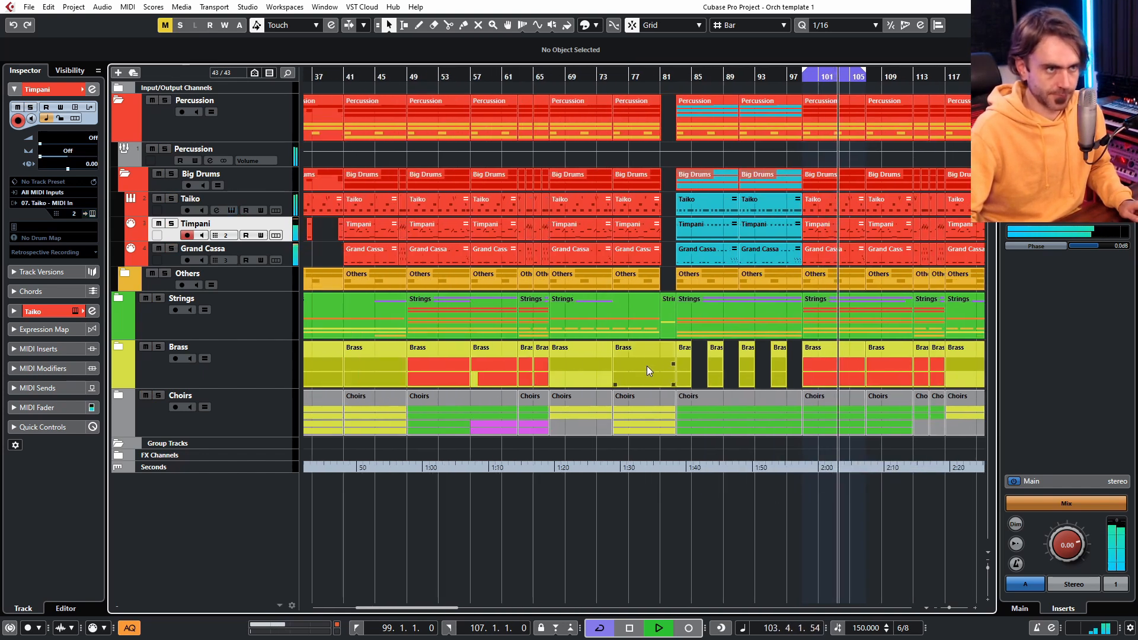
{"action": "left_click", "coordinate": [547, 77]}
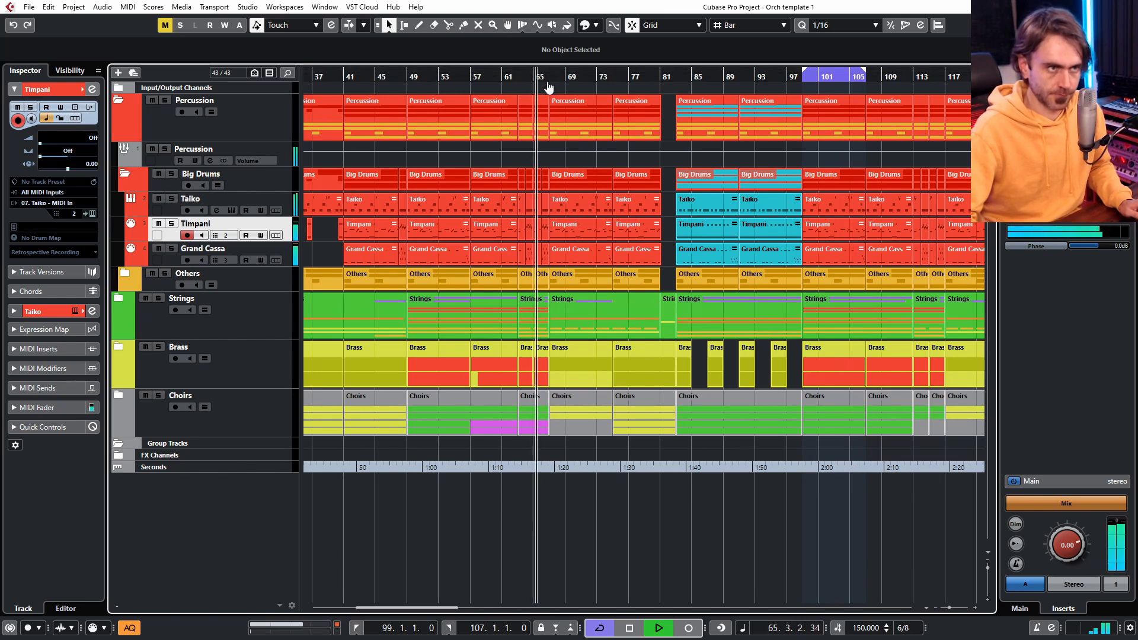
Step: Loop bars 49 to 65, audition the Tuba alone and enable its vibrato and tremolo with the vibrato amount at 1.00
{"action": "key", "text": "h"}
{"action": "mouse_move", "coordinate": [552, 71]}
{"action": "left_mouse_down"}
{"action": "mouse_move", "coordinate": [753, 134]}
{"action": "mouse_move", "coordinate": [738, 134]}
{"action": "left_mouse_up"}
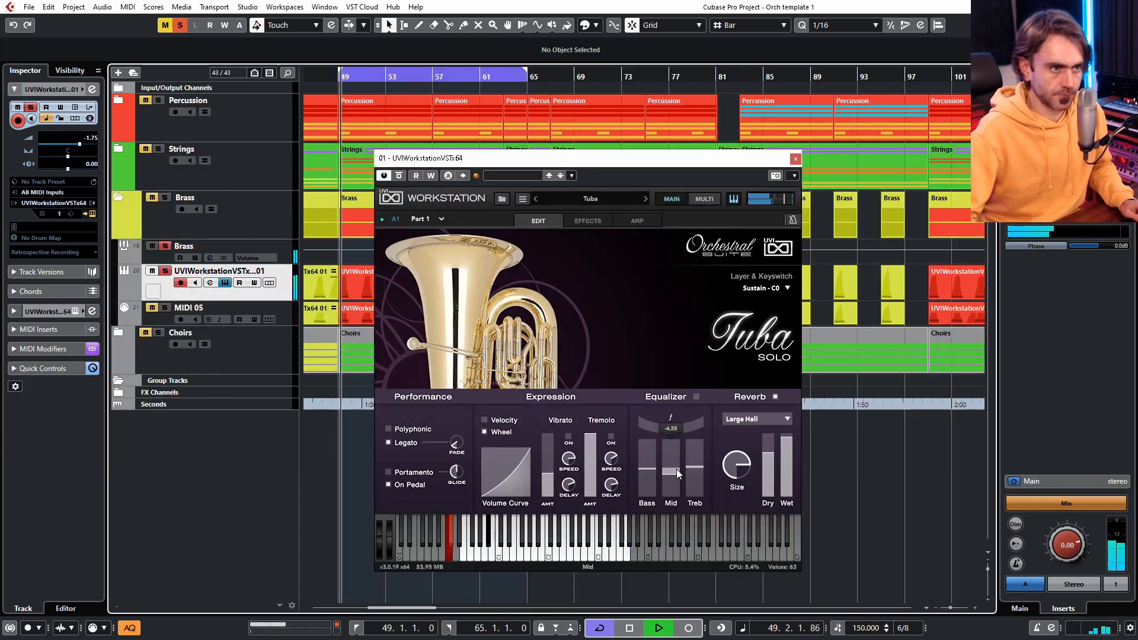
{"action": "key", "text": "space"}
{"action": "key", "text": "space"}
{"action": "left_click", "coordinate": [569, 437]}
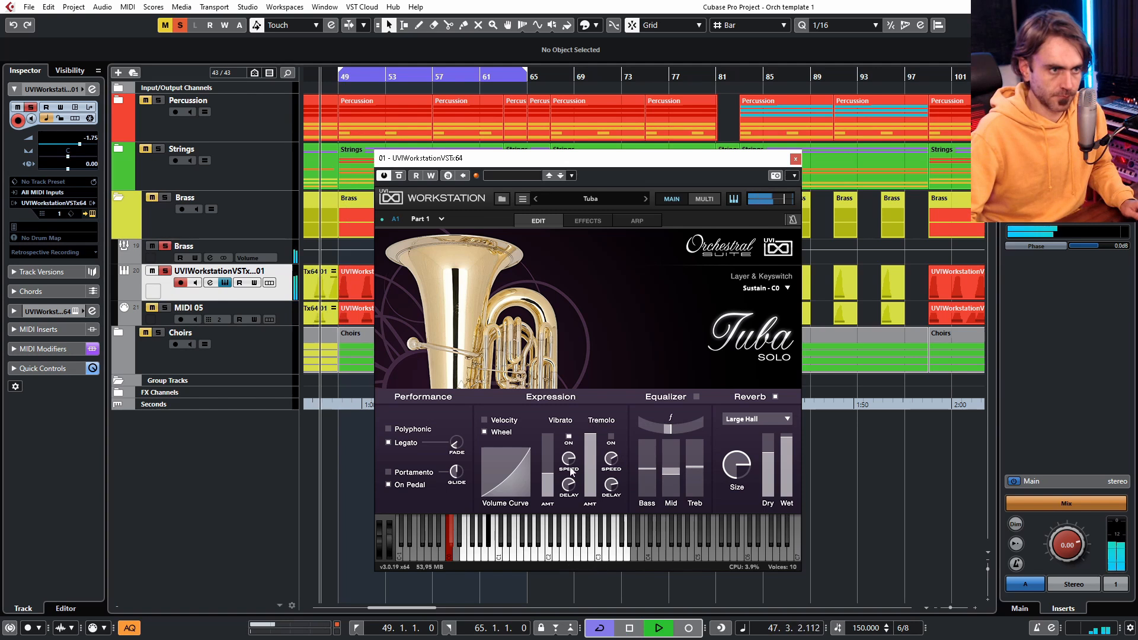
{"action": "key", "text": "space"}
{"action": "left_click_drag", "start_coordinate": [552, 475], "coordinate": [546, 440]}
{"action": "key", "text": "space"}
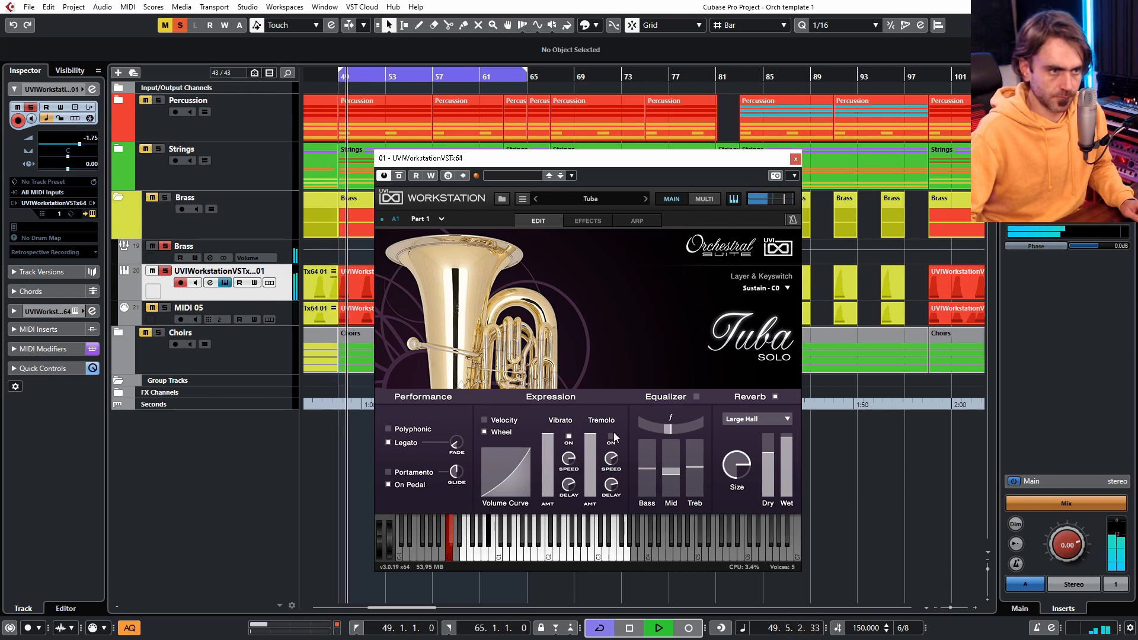
{"action": "key", "text": "space"}
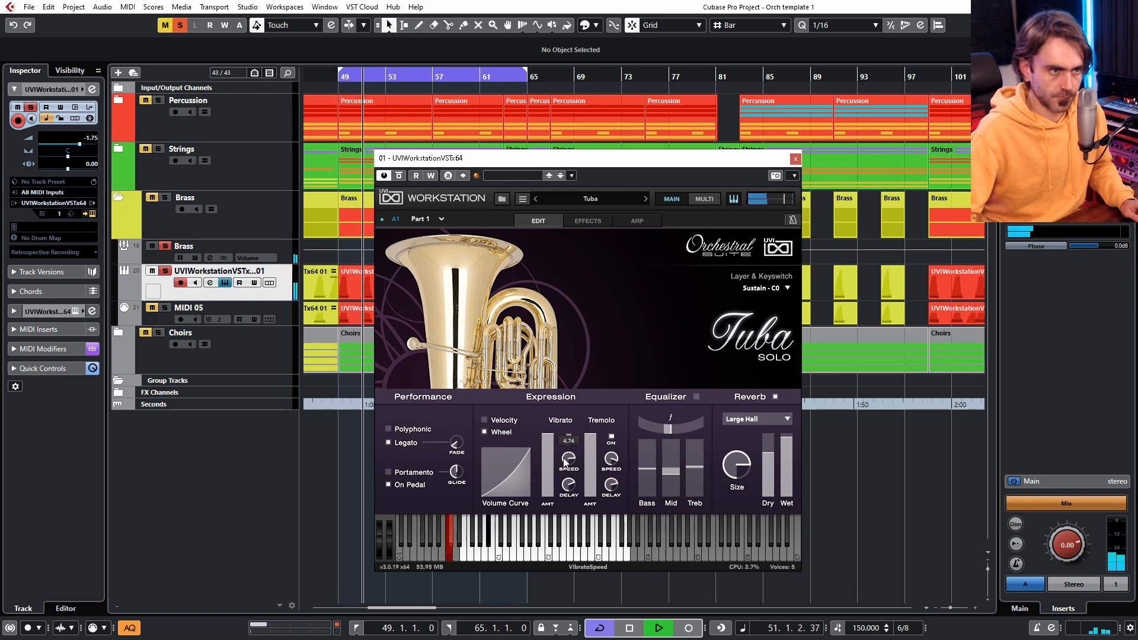
Step: Reduce the Tuba's vibrato and tremolo amounts to low levels by ear during playback
{"action": "mouse_move", "coordinate": [543, 460]}
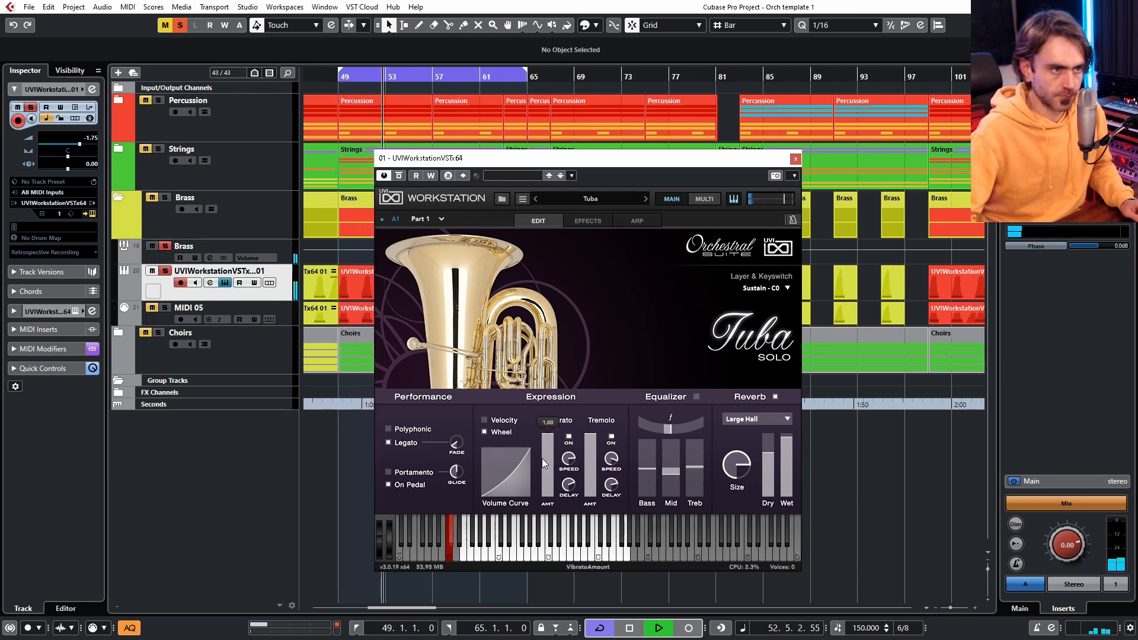
{"action": "left_click", "coordinate": [549, 454]}
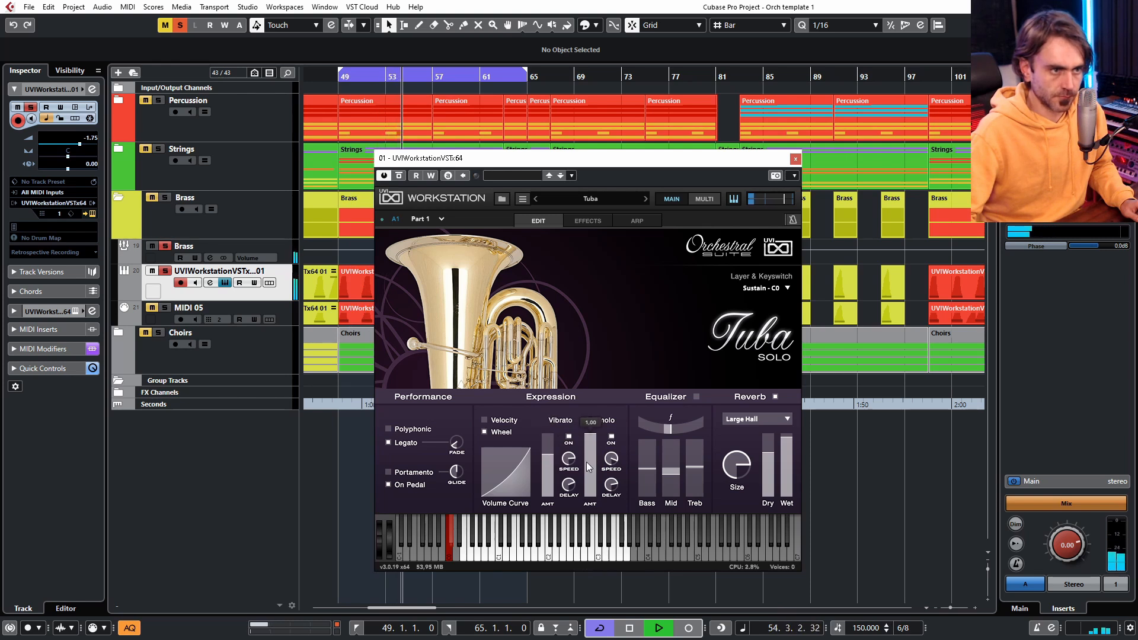
{"action": "left_click", "coordinate": [590, 463]}
{"action": "left_click", "coordinate": [548, 480]}
{"action": "left_click", "coordinate": [590, 484]}
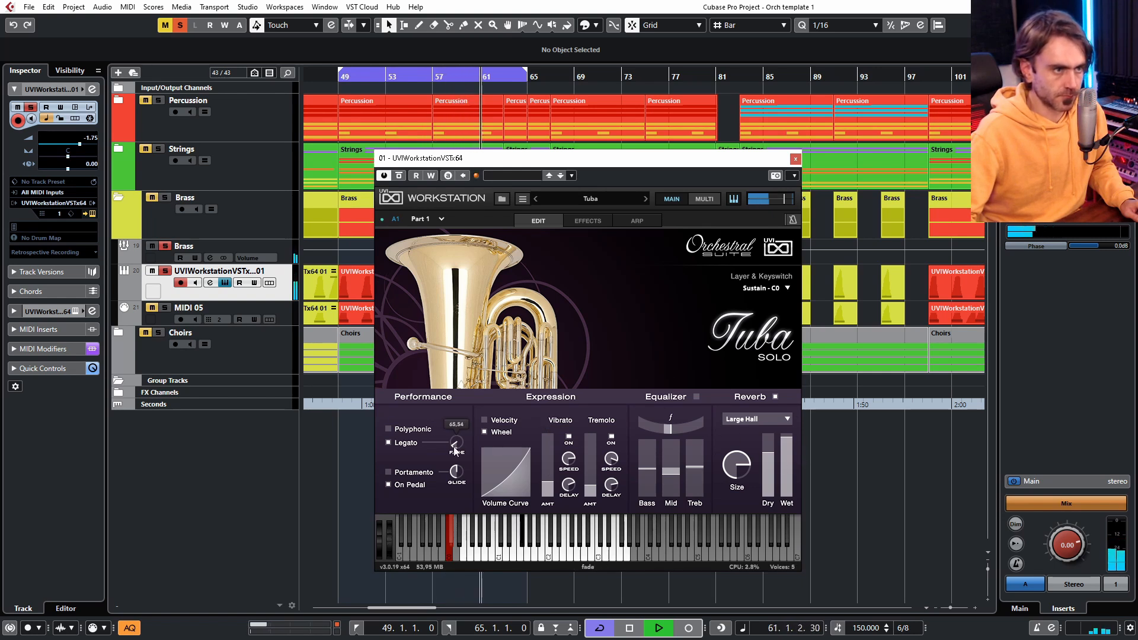
Step: Unsolo the Tuba track, close its instrument and collapse the Brass folder while the full mix plays
{"action": "key", "text": "space"}
{"action": "left_click", "coordinate": [166, 271]}
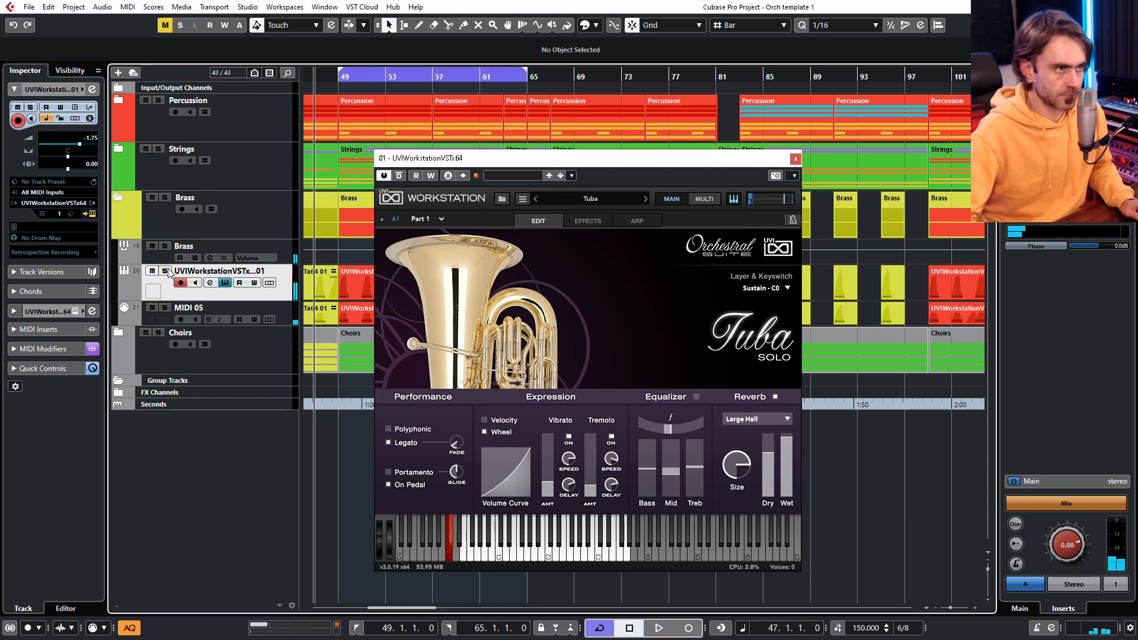
{"action": "key", "text": "space"}
{"action": "left_click", "coordinate": [795, 158]}
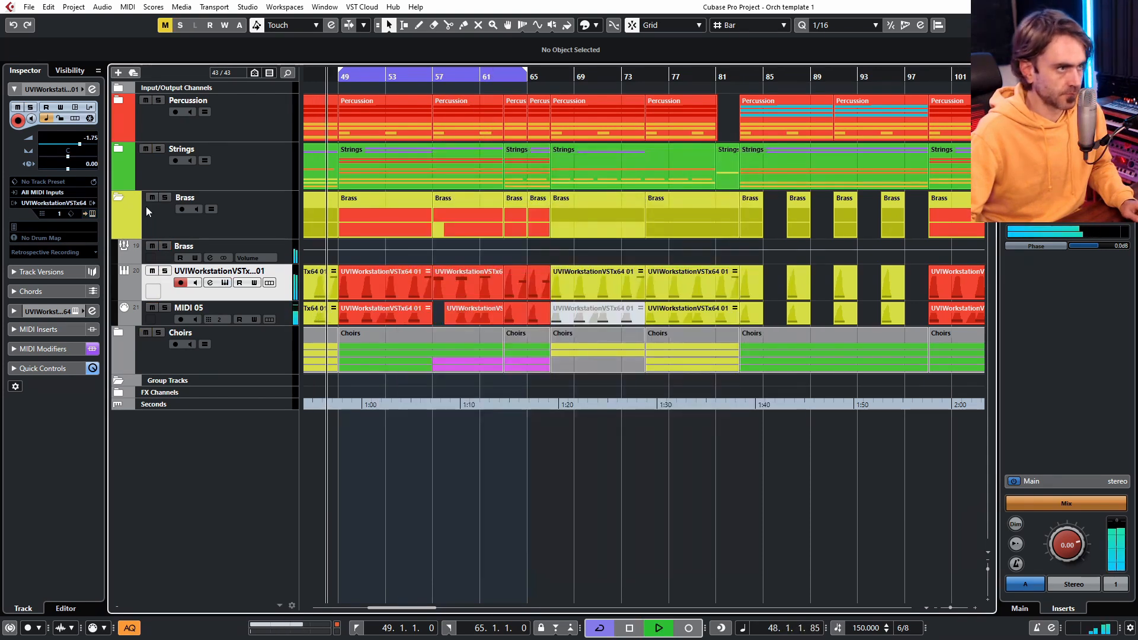
{"action": "left_click", "coordinate": [118, 197]}
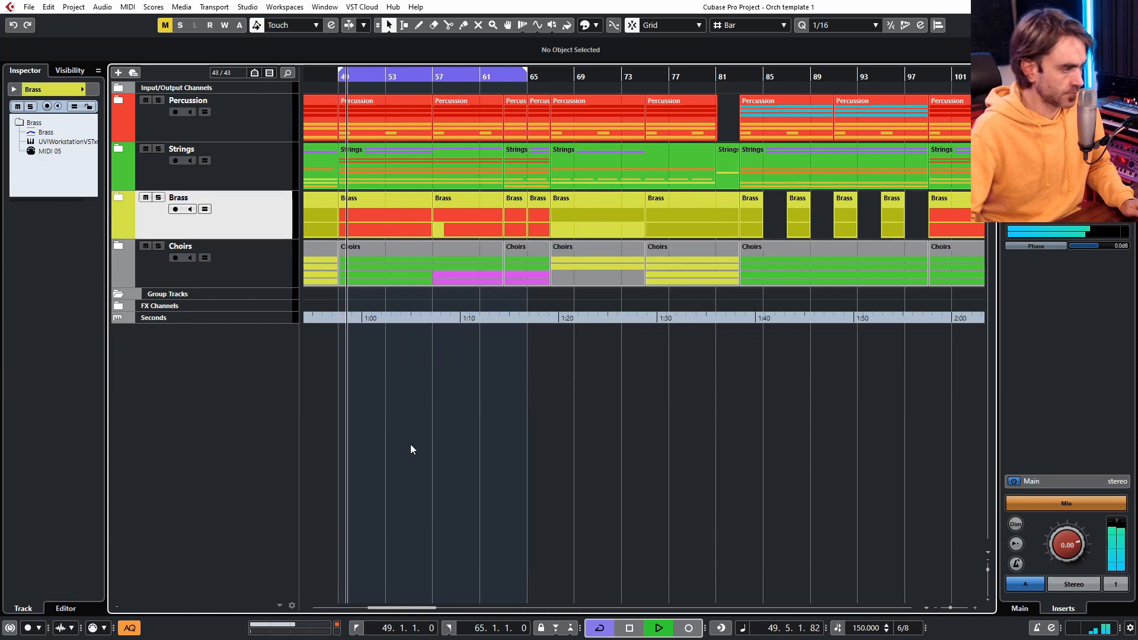
{"action": "left_click", "coordinate": [459, 143]}
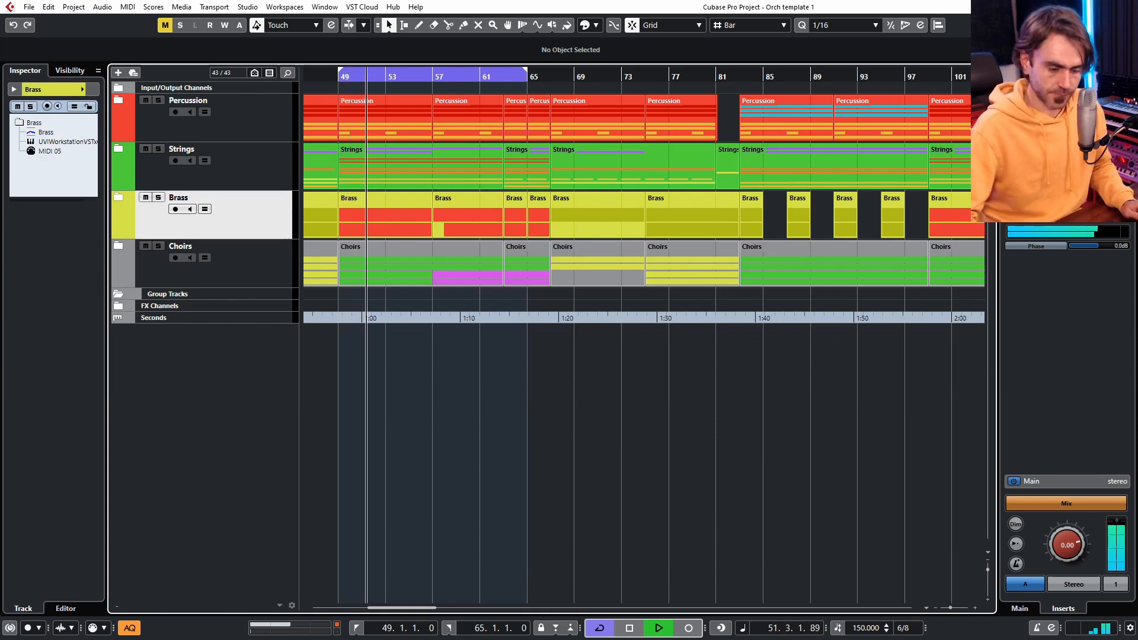
Step: Lower the velocities of the mid-bar C#2 accents in the Taiko part starting at bar 83 to roughly 100
{"action": "key", "text": "g"}
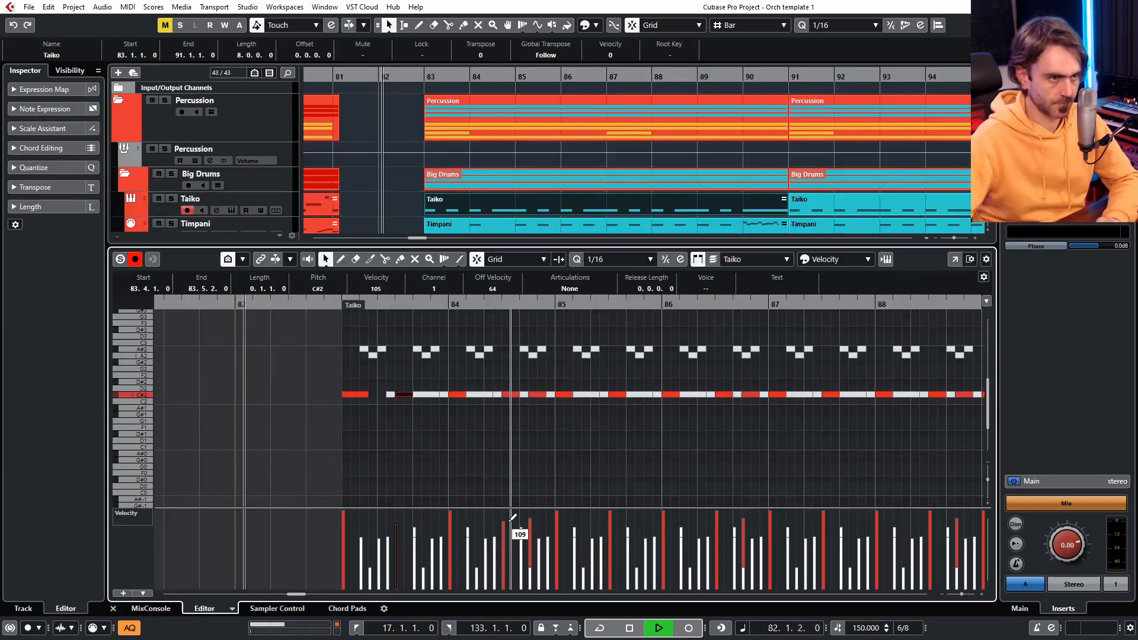
{"action": "left_click", "coordinate": [616, 522]}
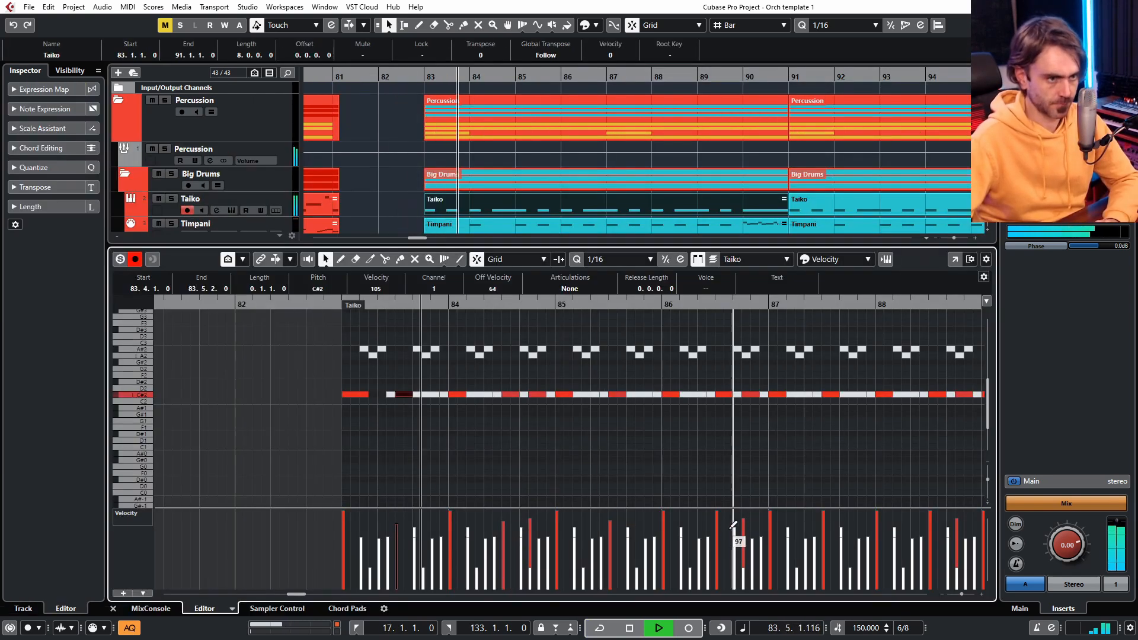
{"action": "left_click", "coordinate": [721, 527]}
{"action": "left_click", "coordinate": [824, 522]}
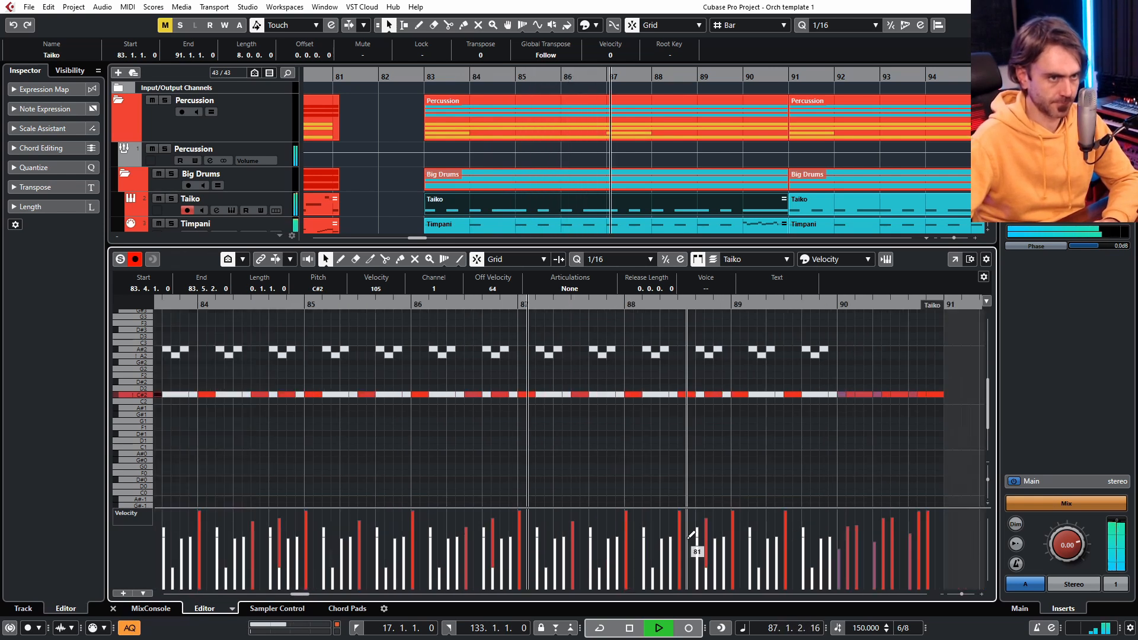
{"action": "left_click", "coordinate": [785, 526]}
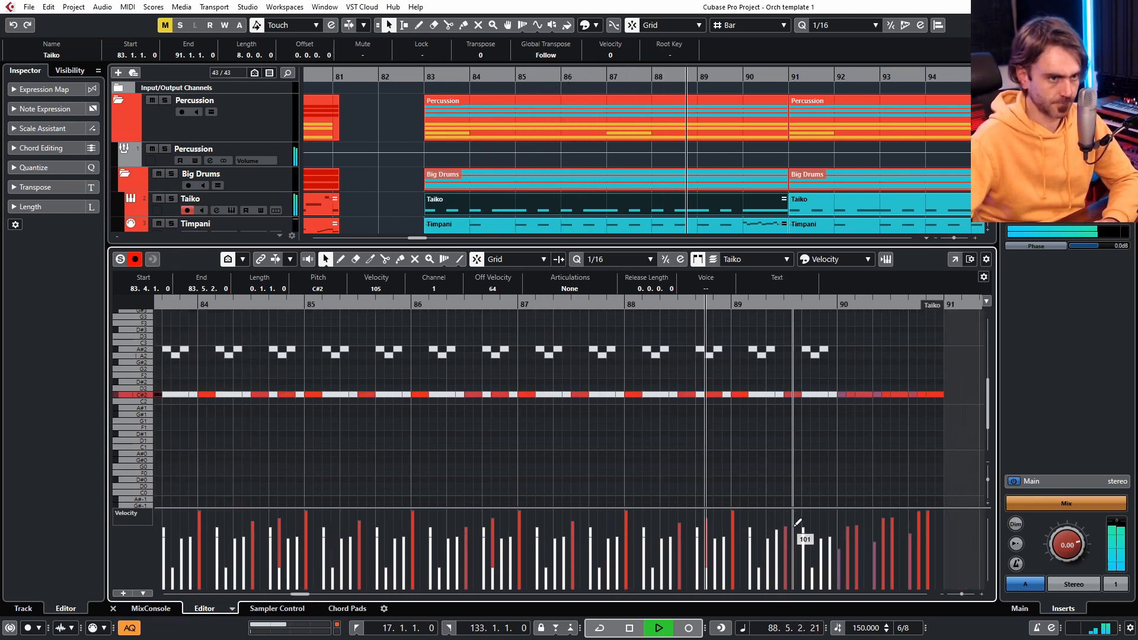
{"action": "left_click", "coordinate": [806, 436]}
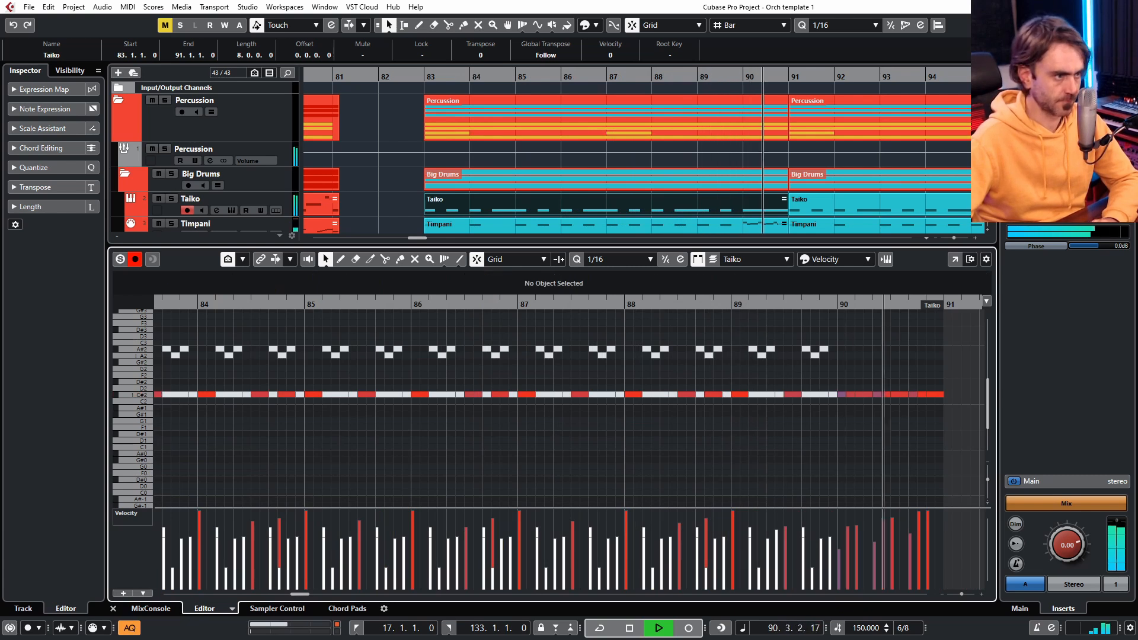
Step: Close the note editor and collapse the Percussion folder in the arrangement
{"action": "left_click", "coordinate": [113, 609]}
{"action": "key", "text": "g"}
{"action": "key", "text": "g"}
{"action": "key", "text": "g"}
{"action": "key", "text": "g"}
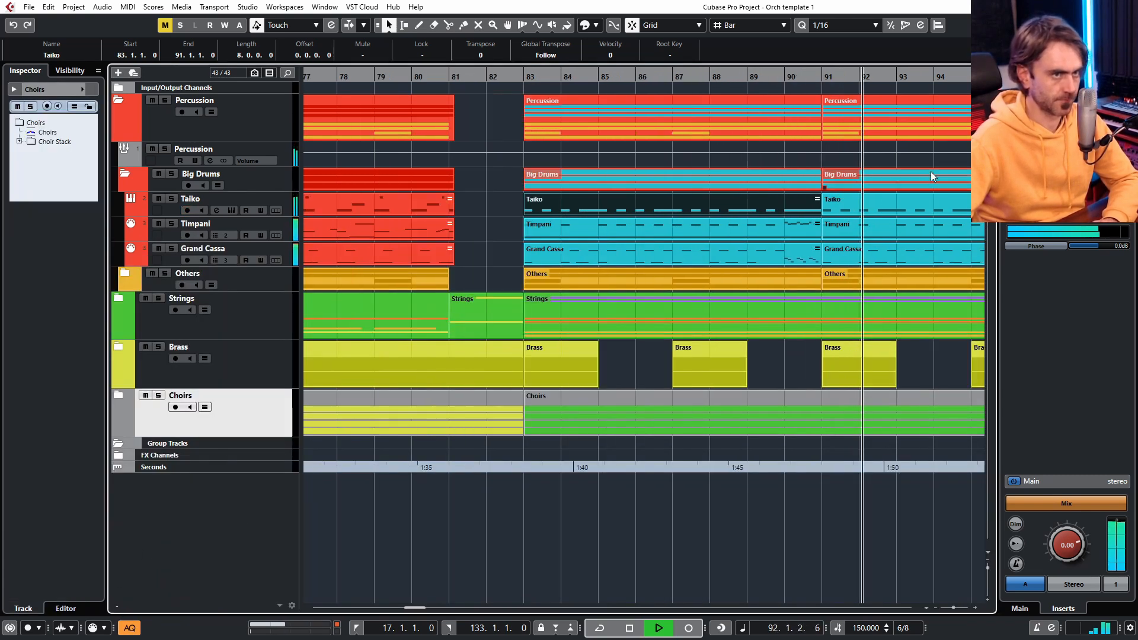
{"action": "scroll", "coordinate": [446, 274], "scroll_direction": "down", "scroll_amount": 3}
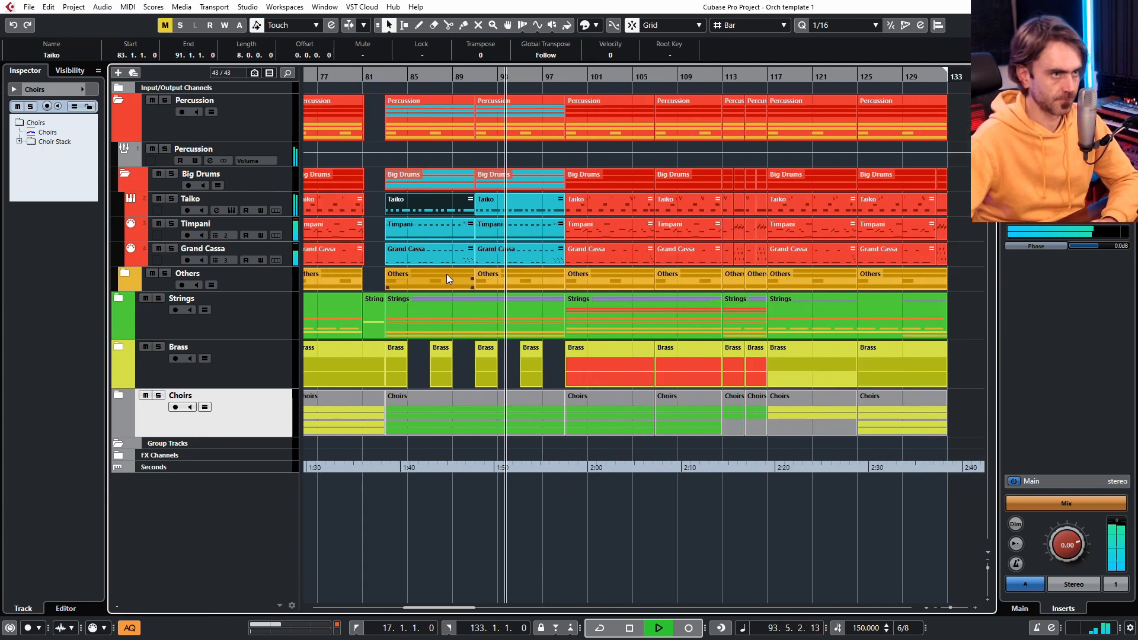
{"action": "left_click", "coordinate": [119, 102]}
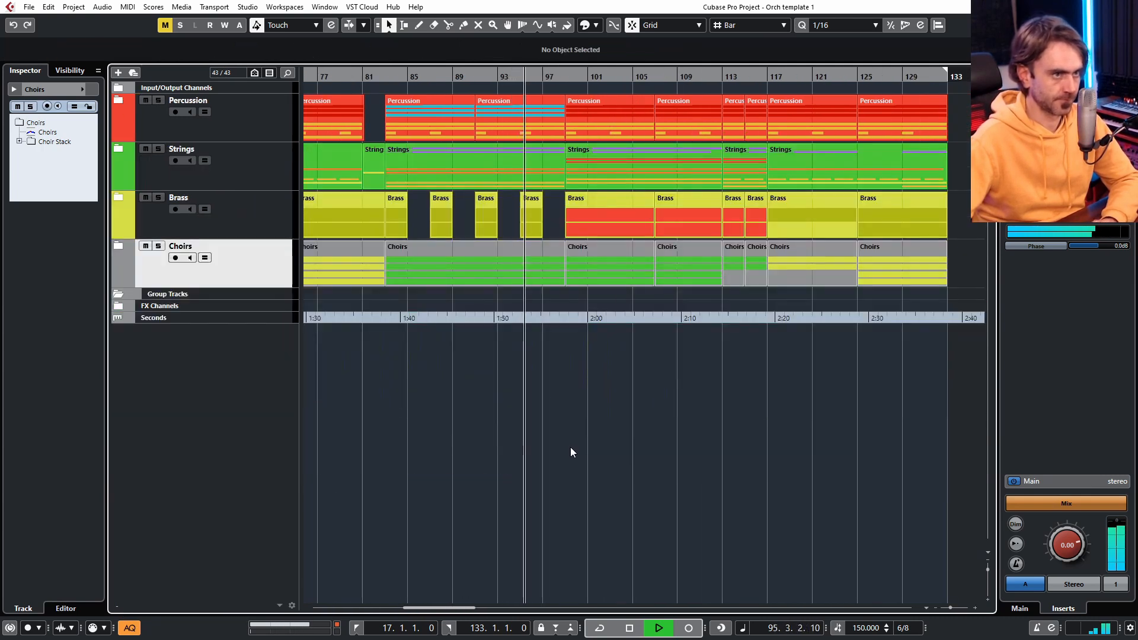
Step: Listen to the full arrangement through the section from bar 99 and stop playback around bar 107
{"action": "scroll", "coordinate": [645, 442], "scroll_direction": "down", "scroll_amount": 3}
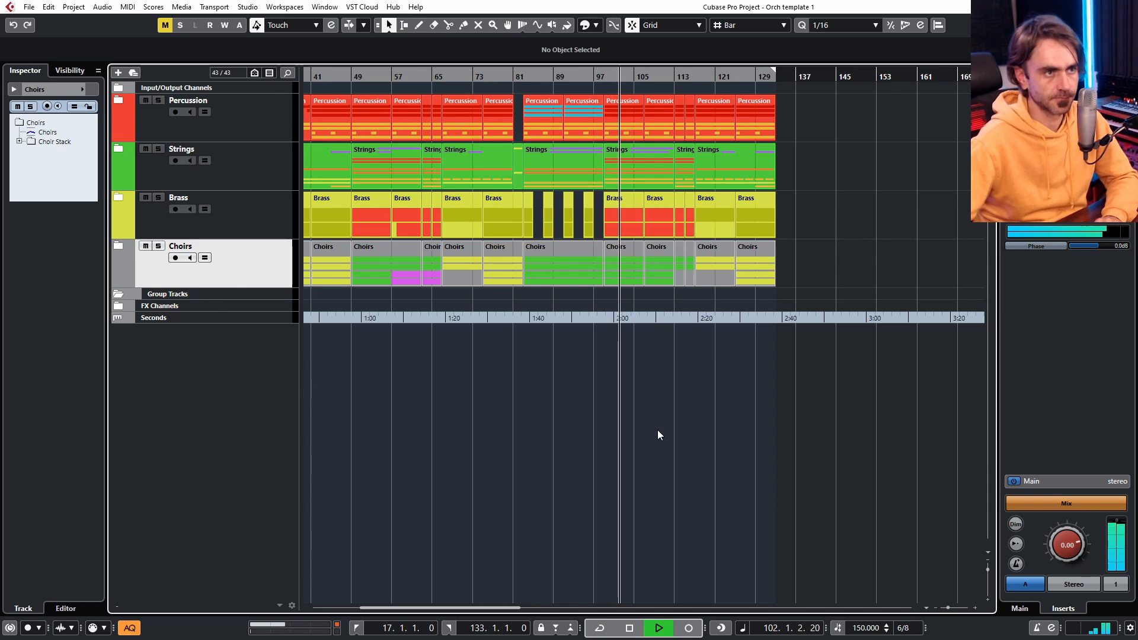
{"action": "scroll", "coordinate": [657, 429], "scroll_direction": "right", "scroll_amount": 2}
{"action": "scroll", "coordinate": [515, 403], "scroll_direction": "left", "scroll_amount": 1}
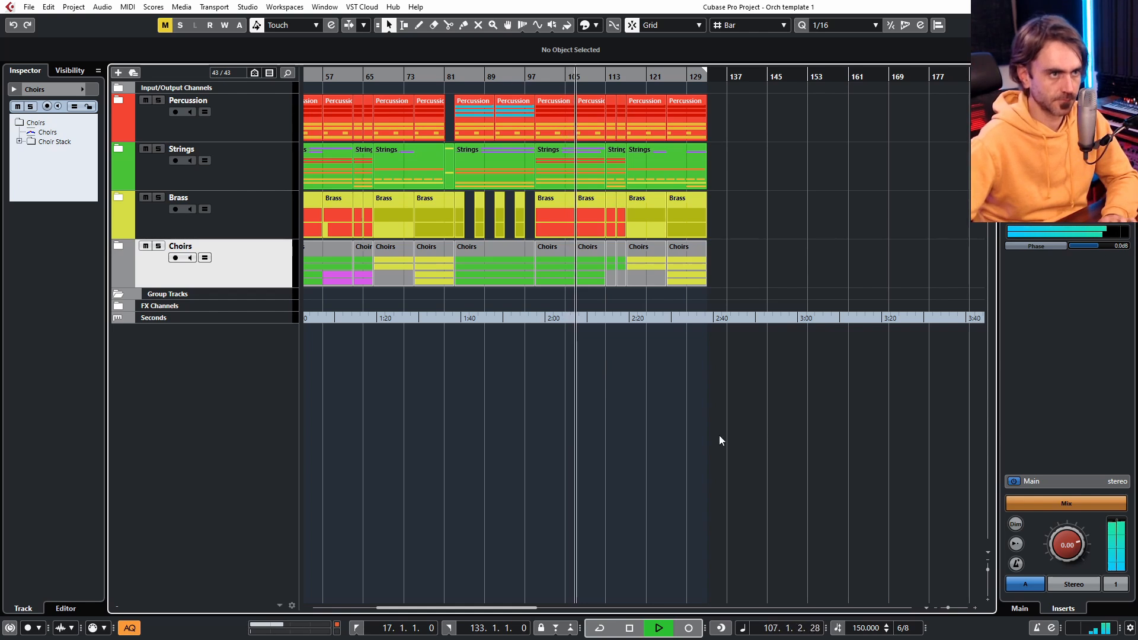
{"action": "key", "text": "space"}
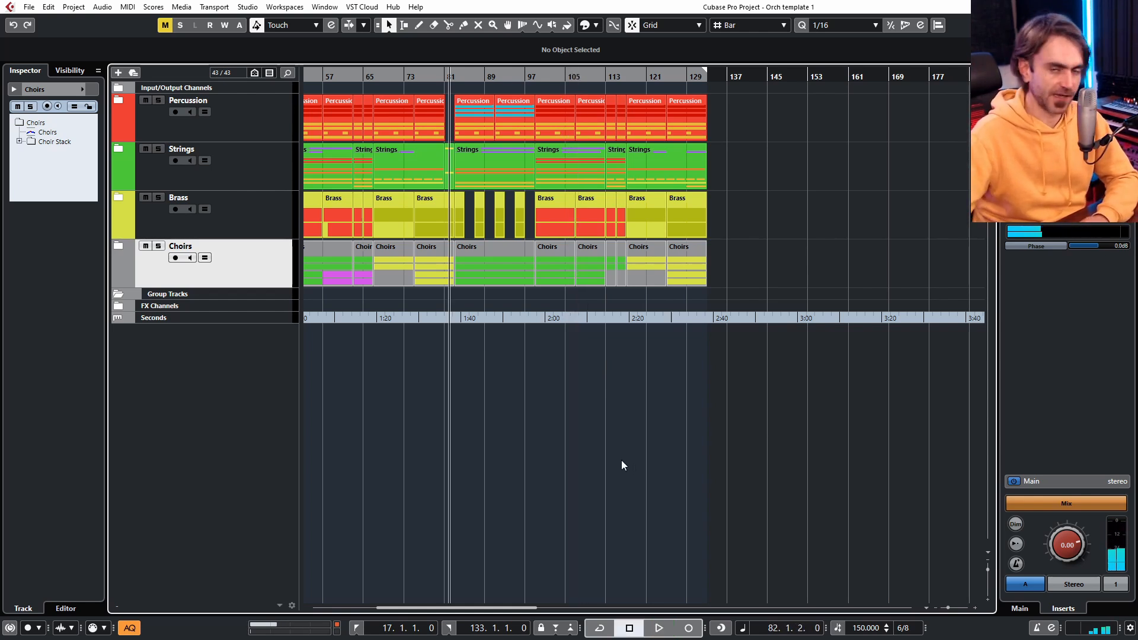